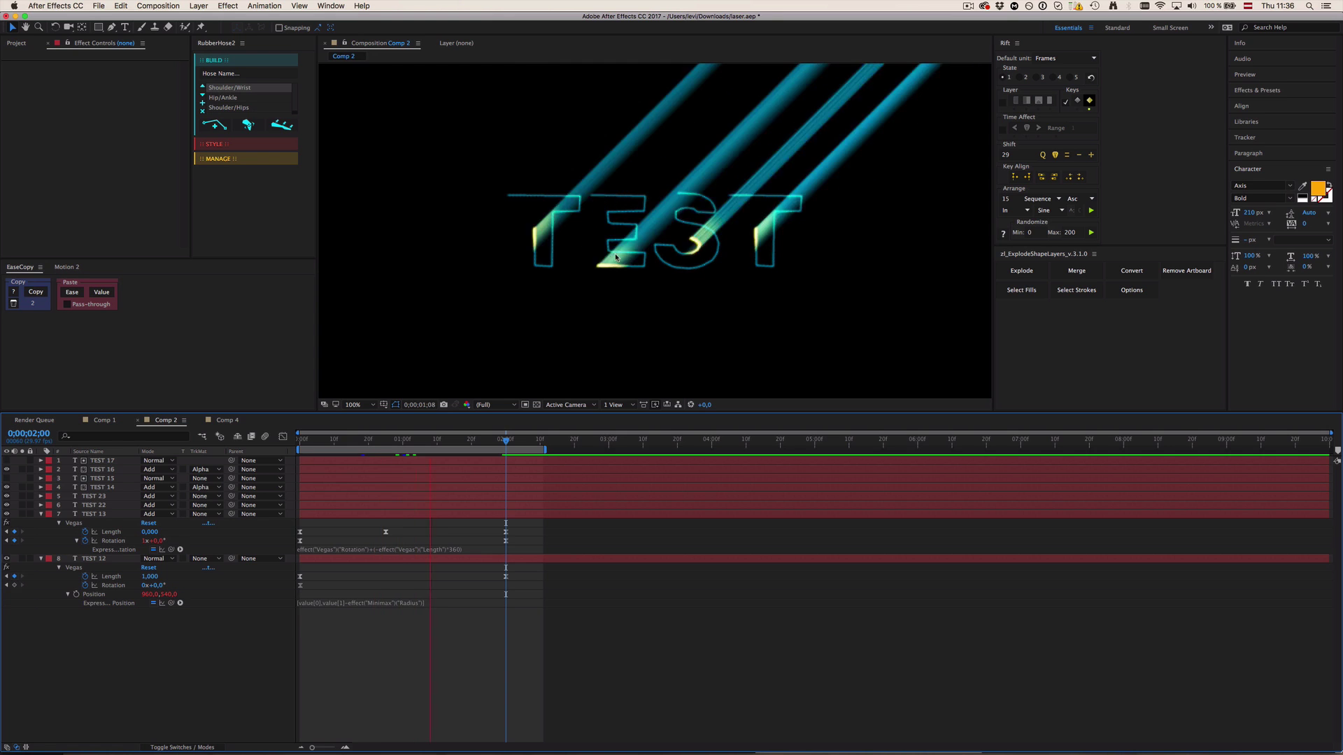
- Preview the EXTON laser animation in Comp 4, then start a new 1920x1080, 30 fps, 12-second Comp 5
key(space)
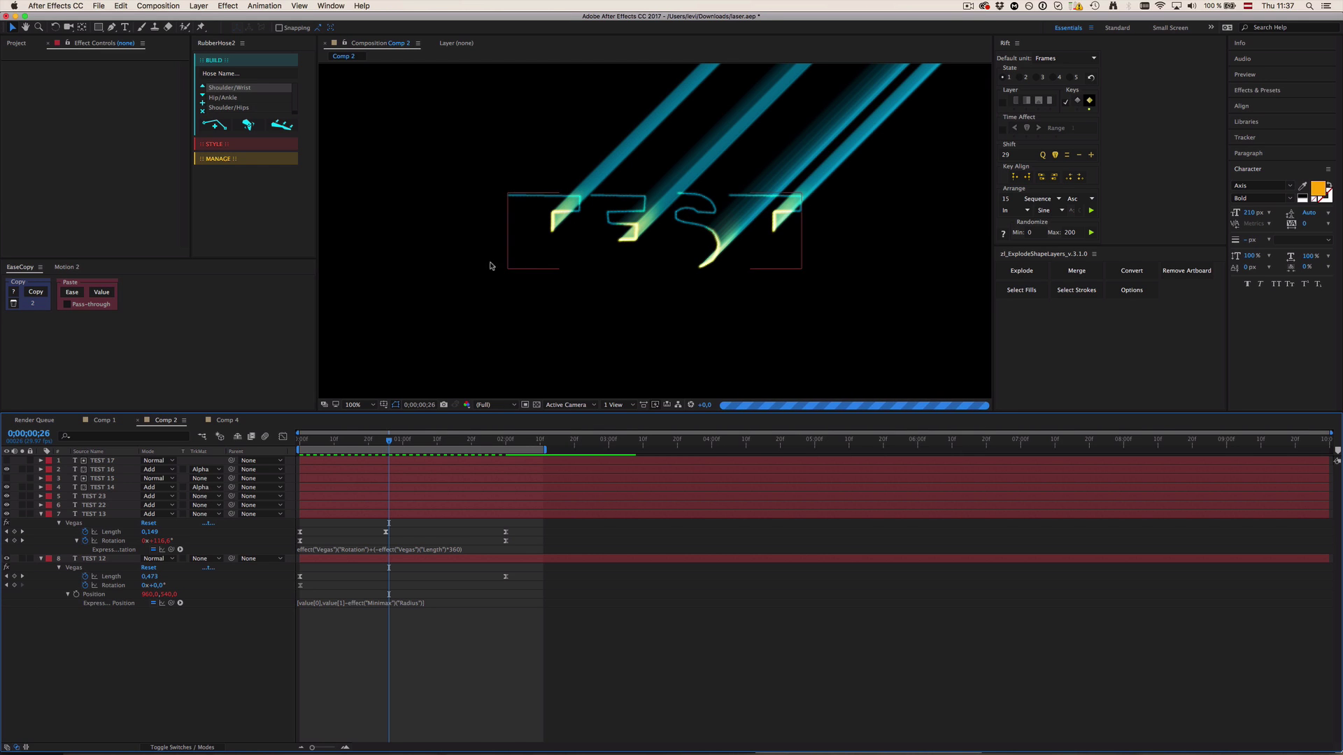
click(225, 422)
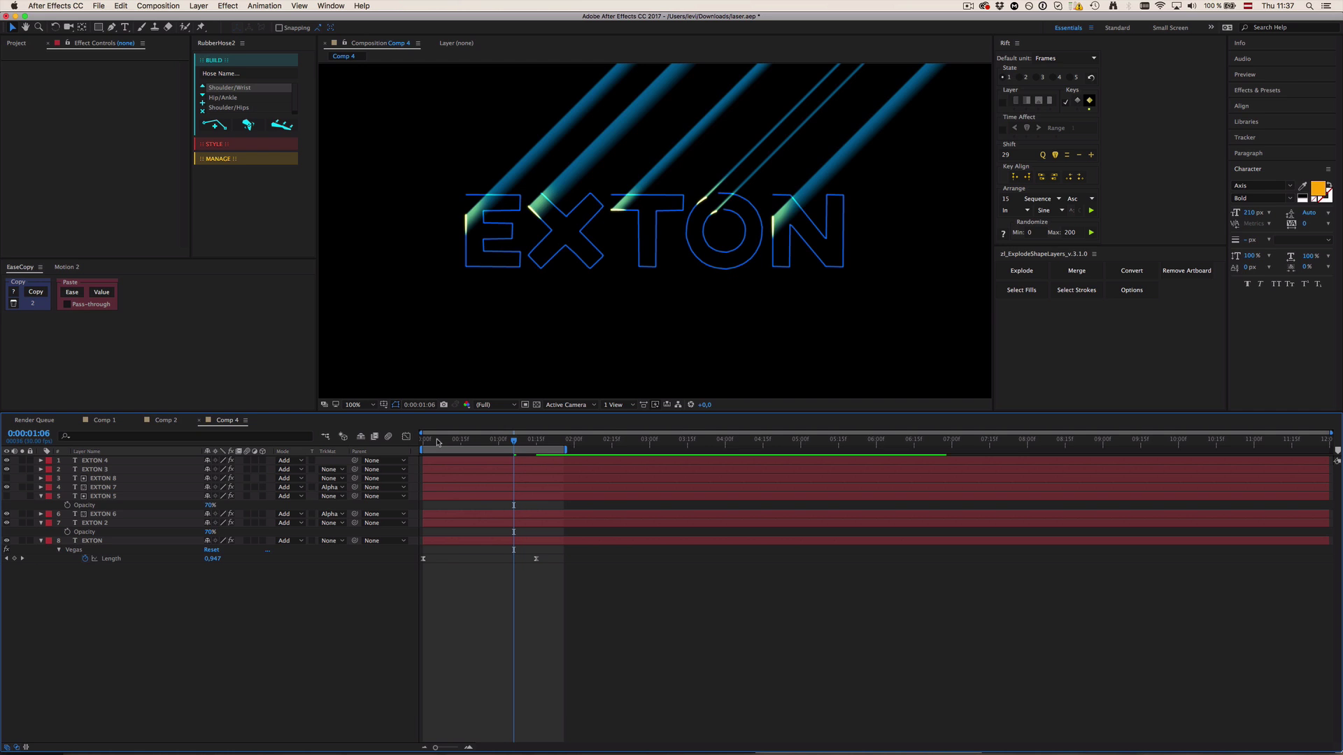
key(0)
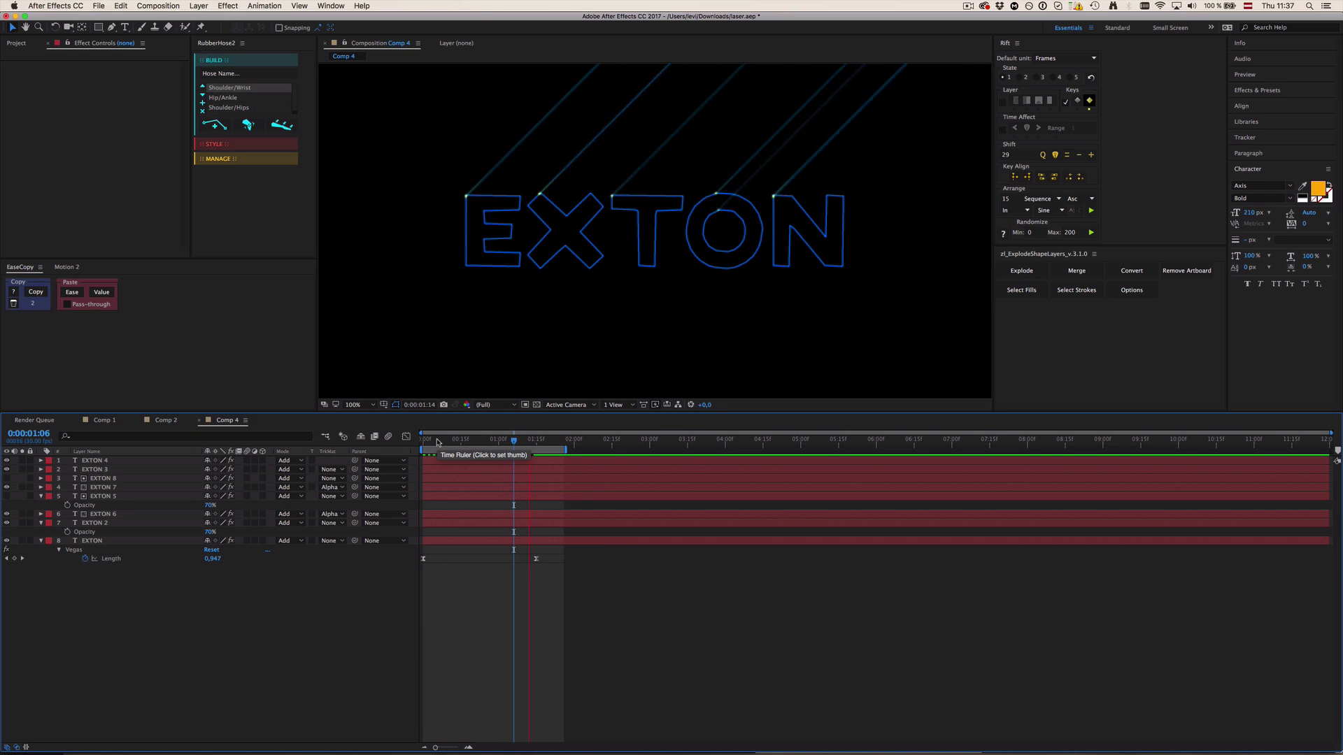
key(space)
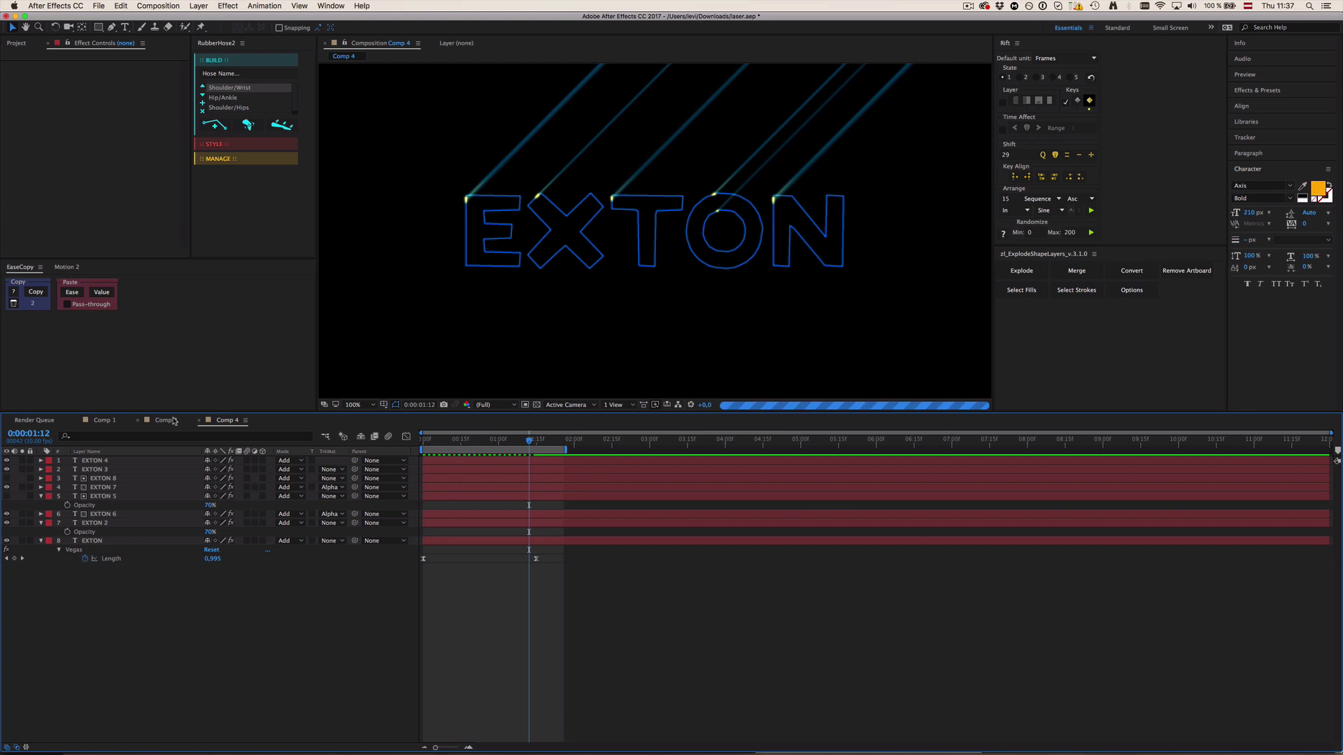
key(super+n)
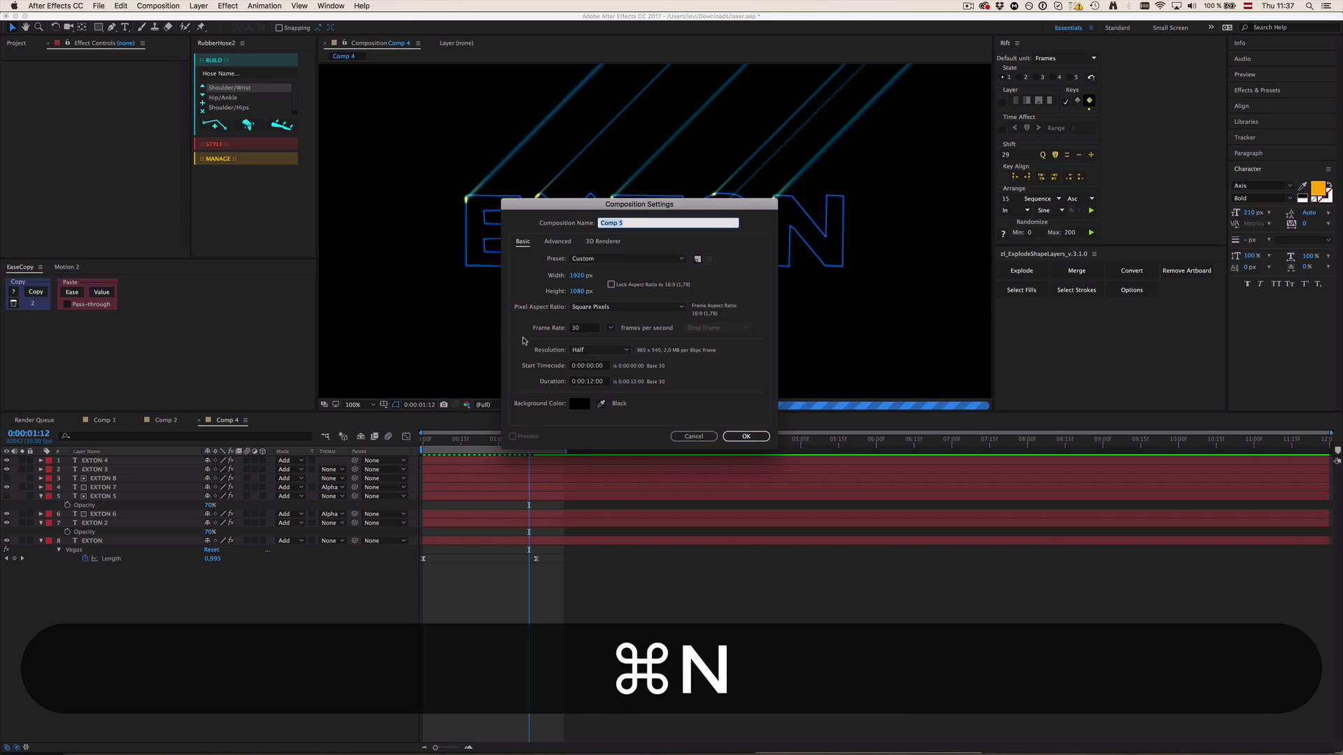
- Create Comp 5 and type an orange bold EXTON text layer in the frame
click(739, 438)
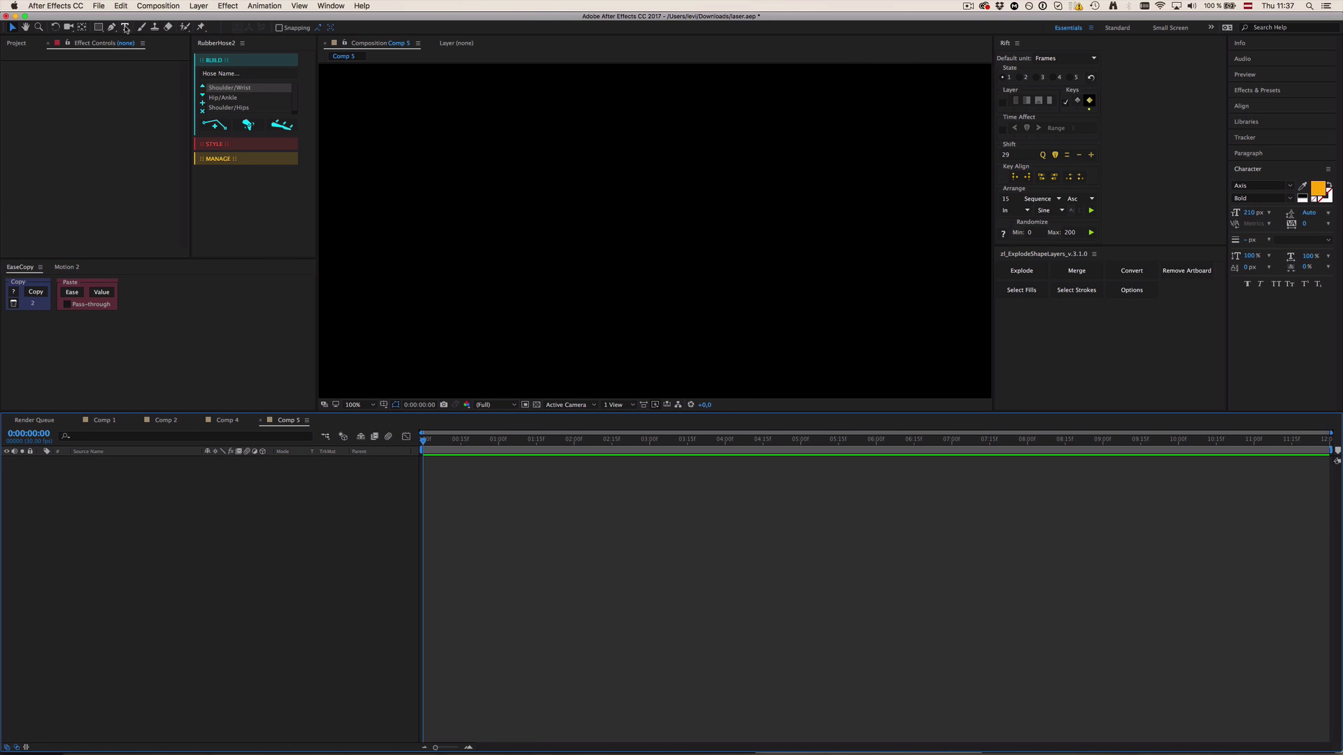
click(125, 29)
click(630, 239)
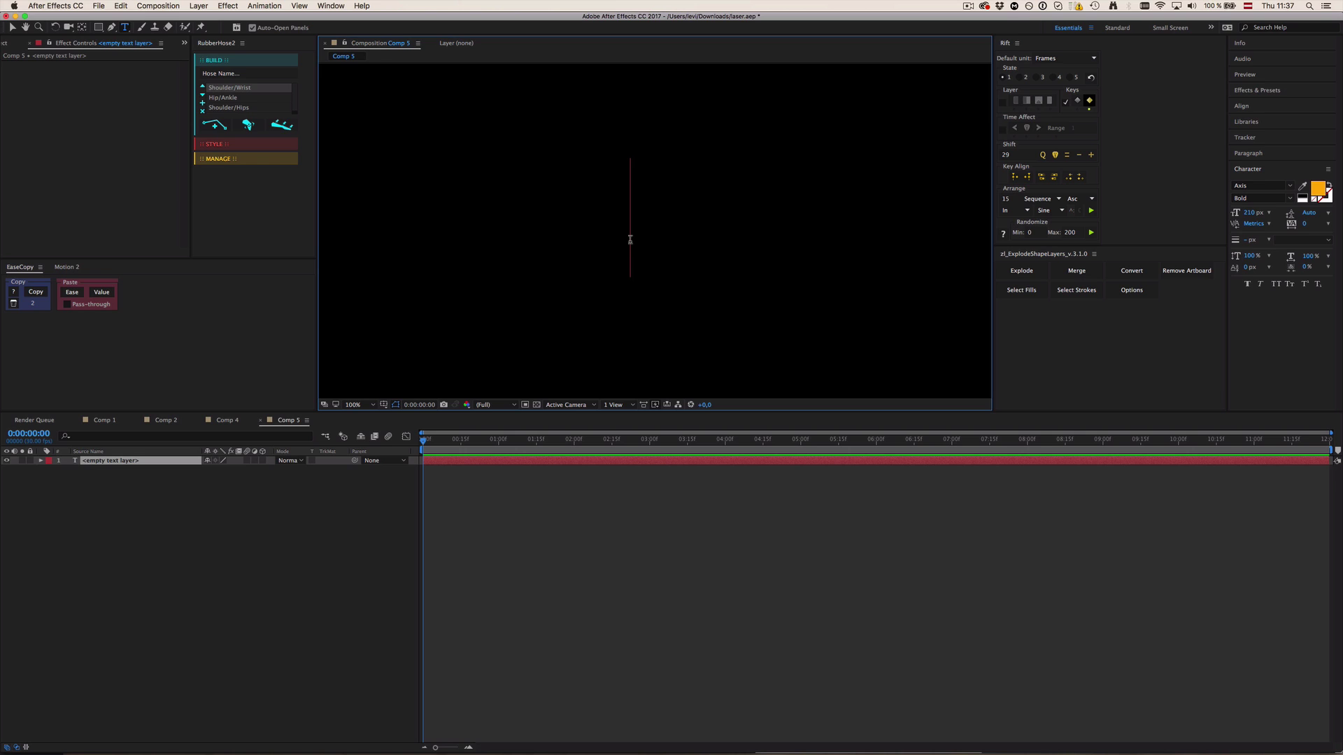
text(WHATE)
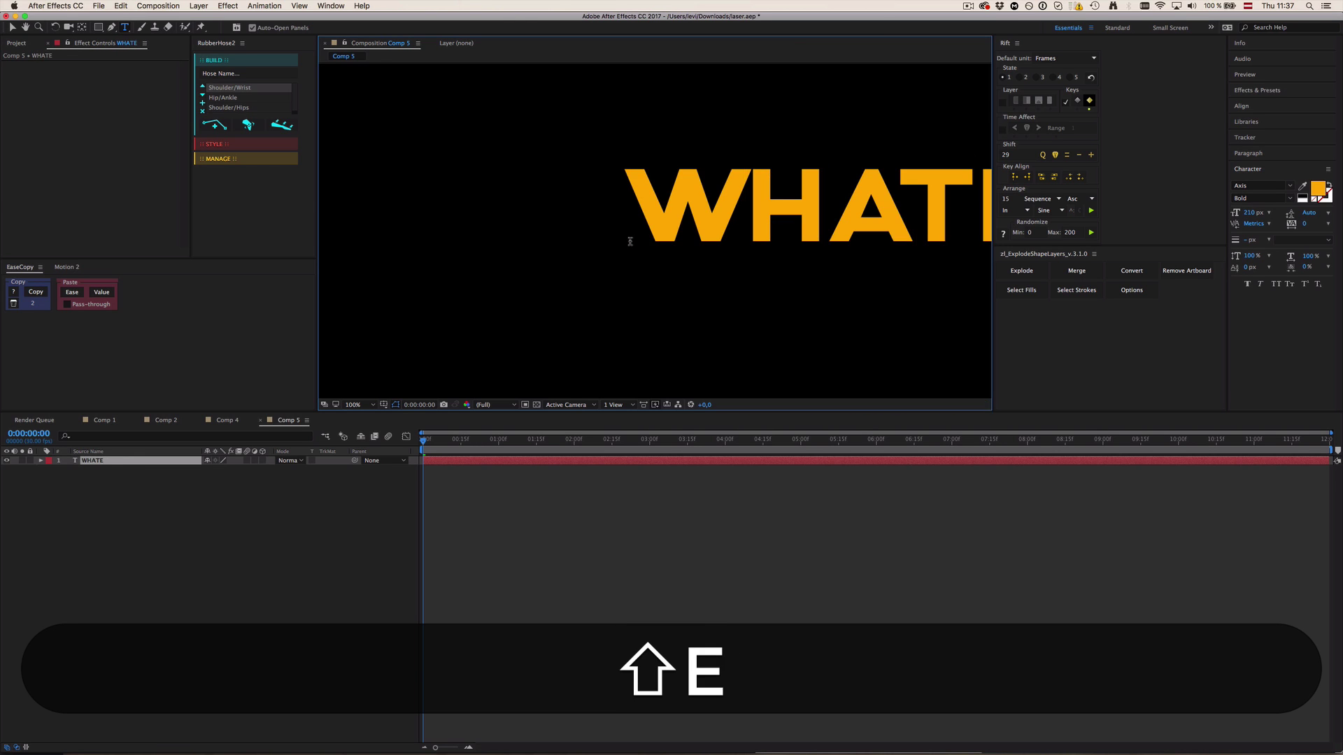
text(VER)
key(super+a)
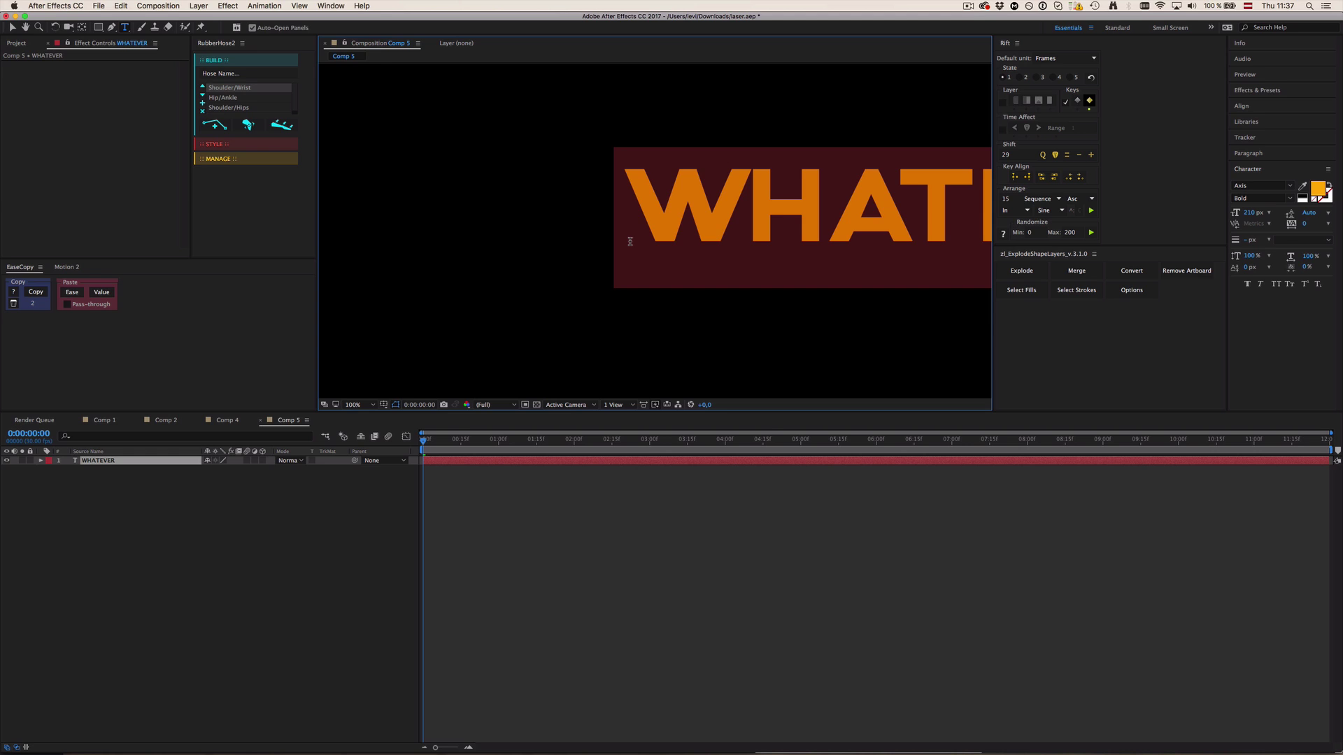
key(shift)
text(EXTPM)
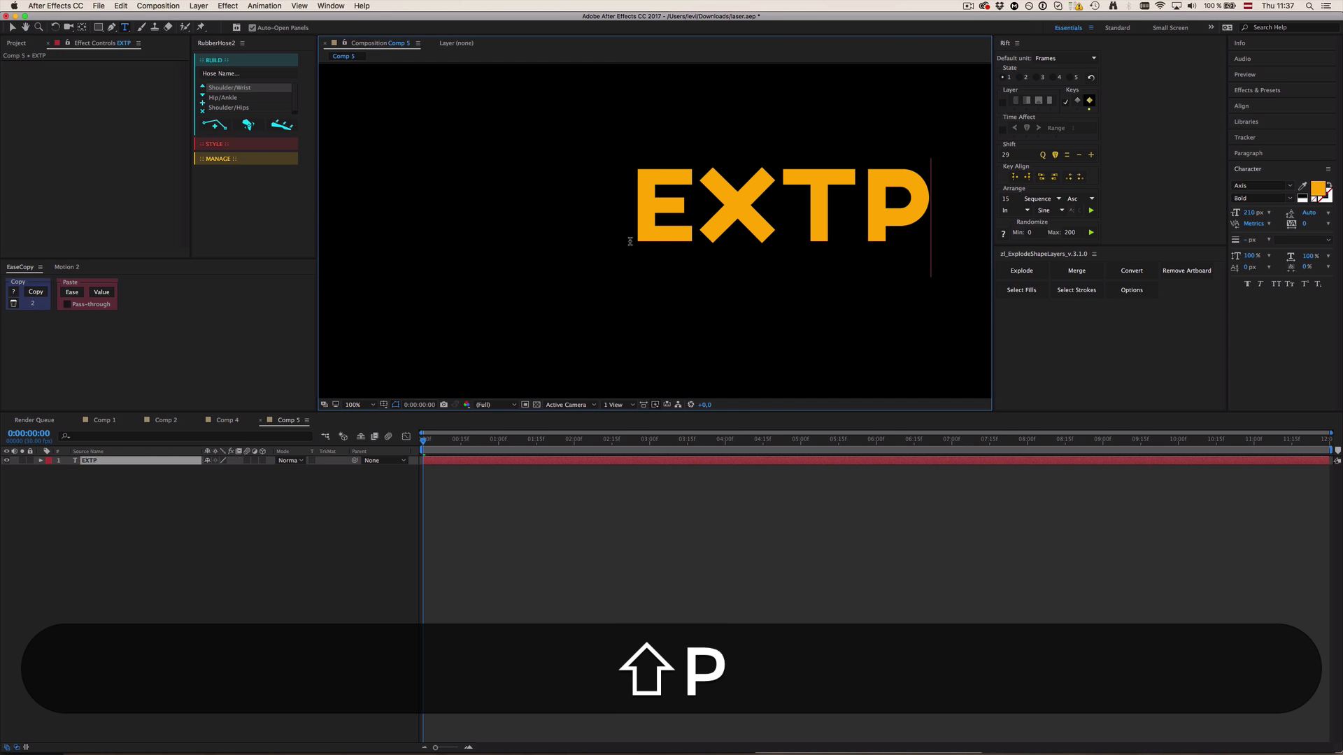
key(BackSpace)
key(BackSpace)
text(ON)
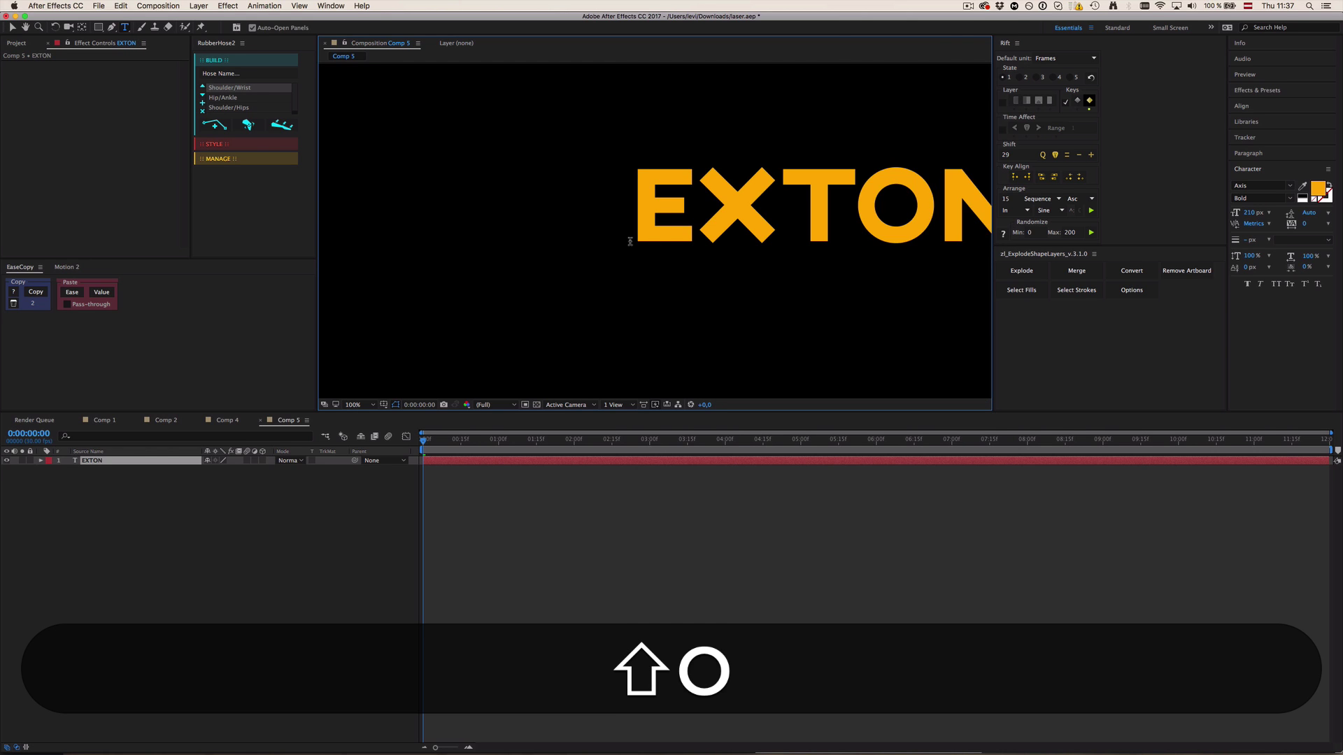
click(465, 460)
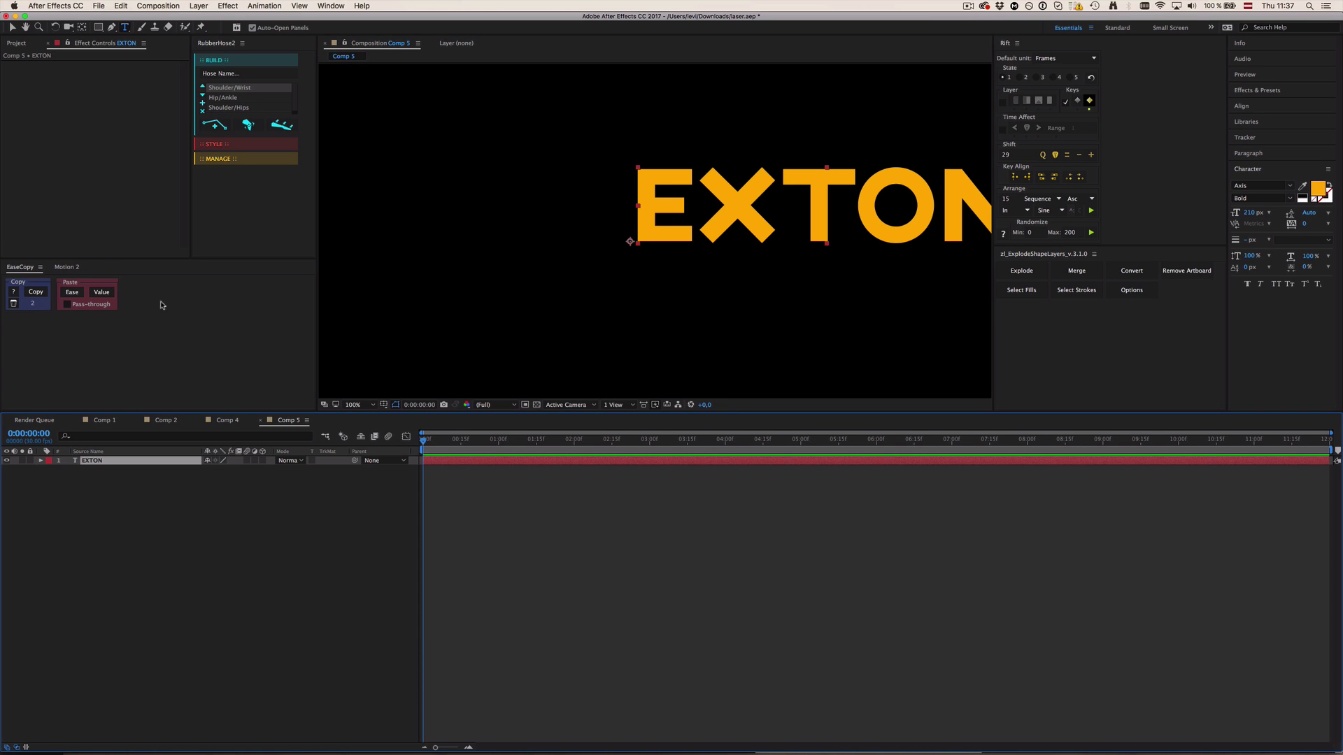
- Centre the EXTON anchor point and align the text to the frame's horizontal and vertical centres
click(67, 267)
click(76, 315)
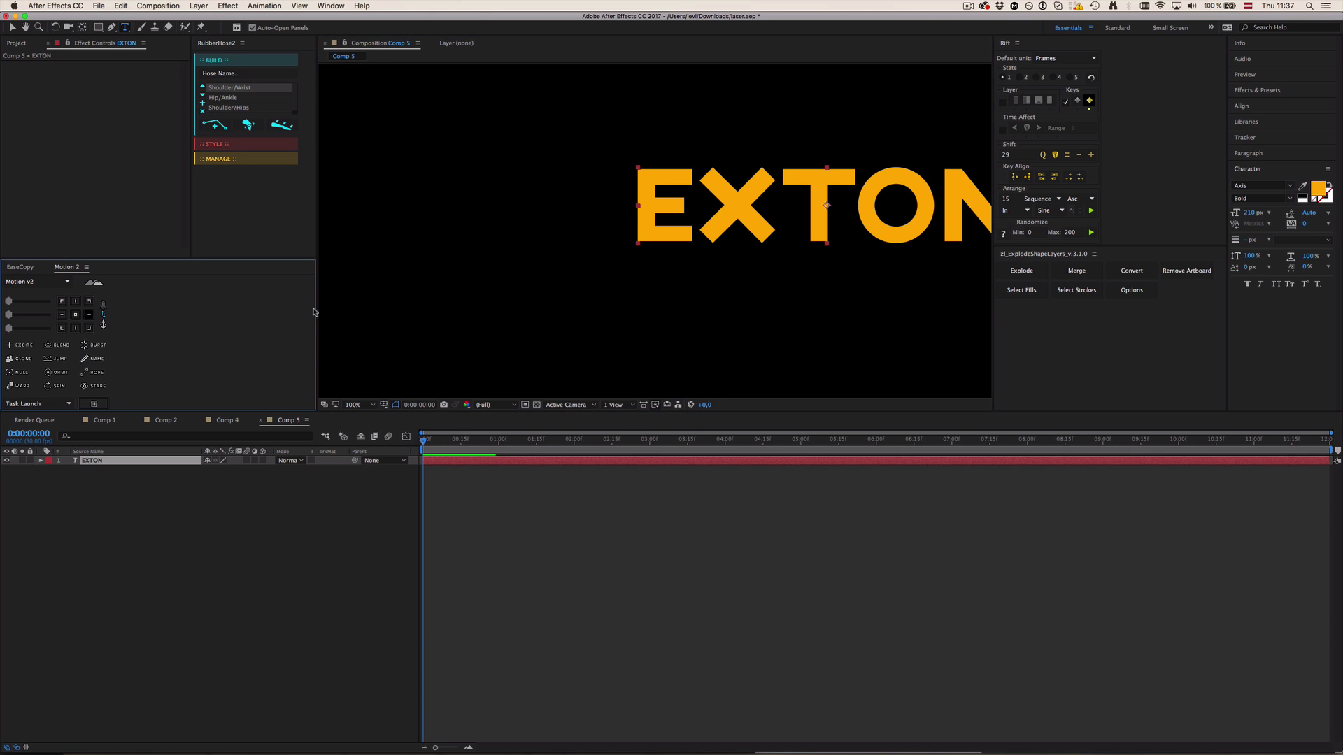
click(1242, 106)
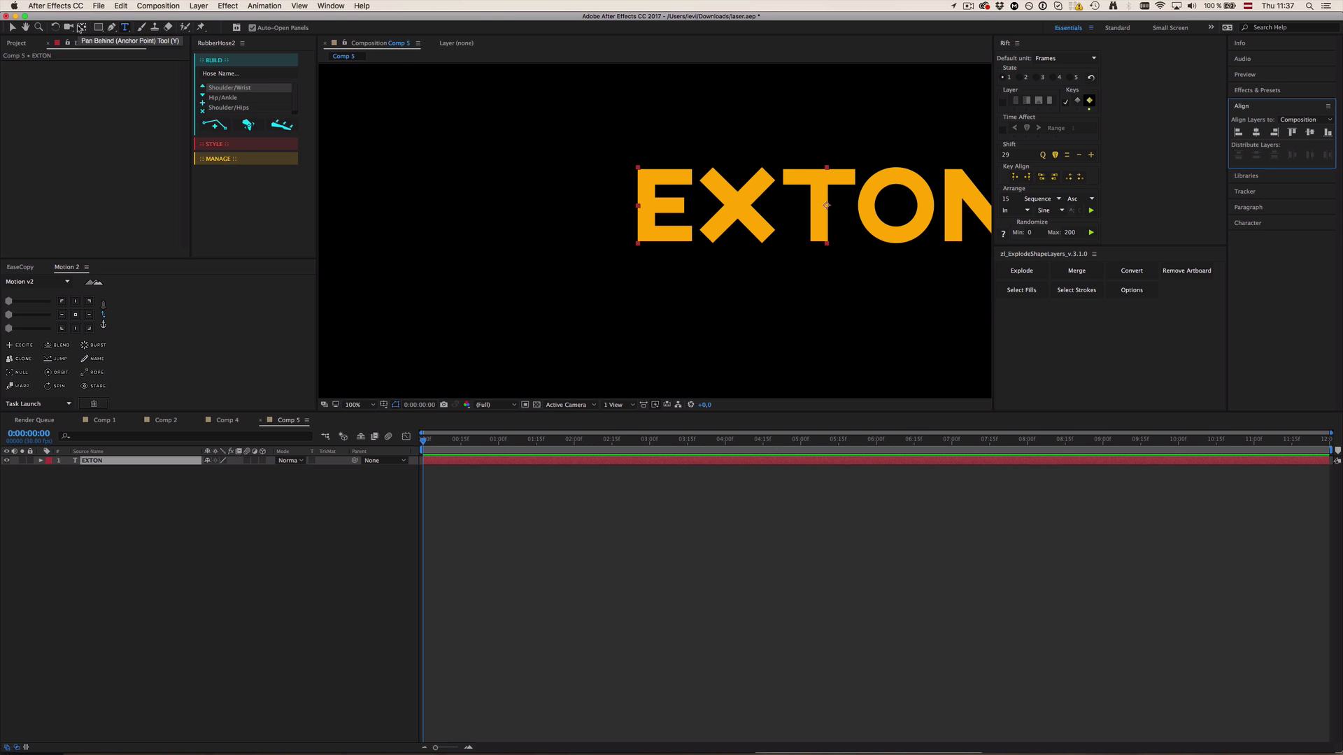
click(1256, 132)
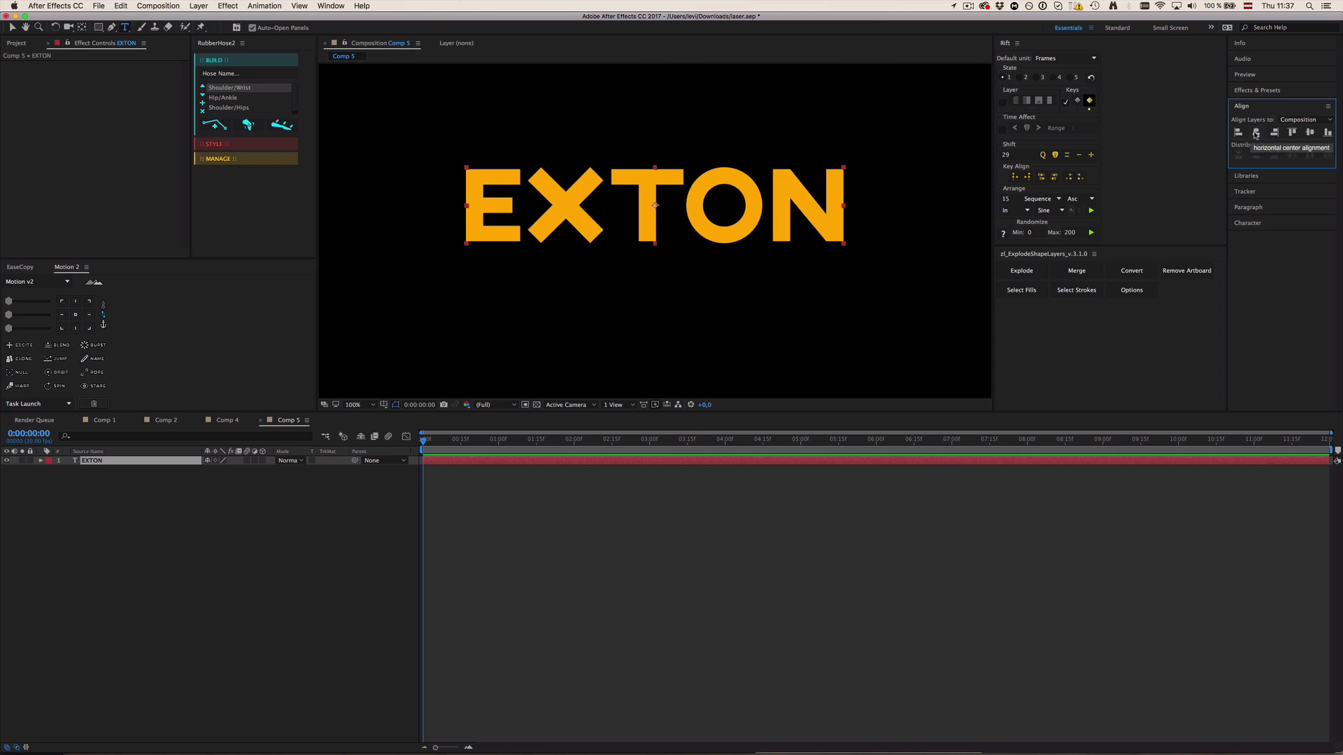
click(1309, 132)
key(comma)
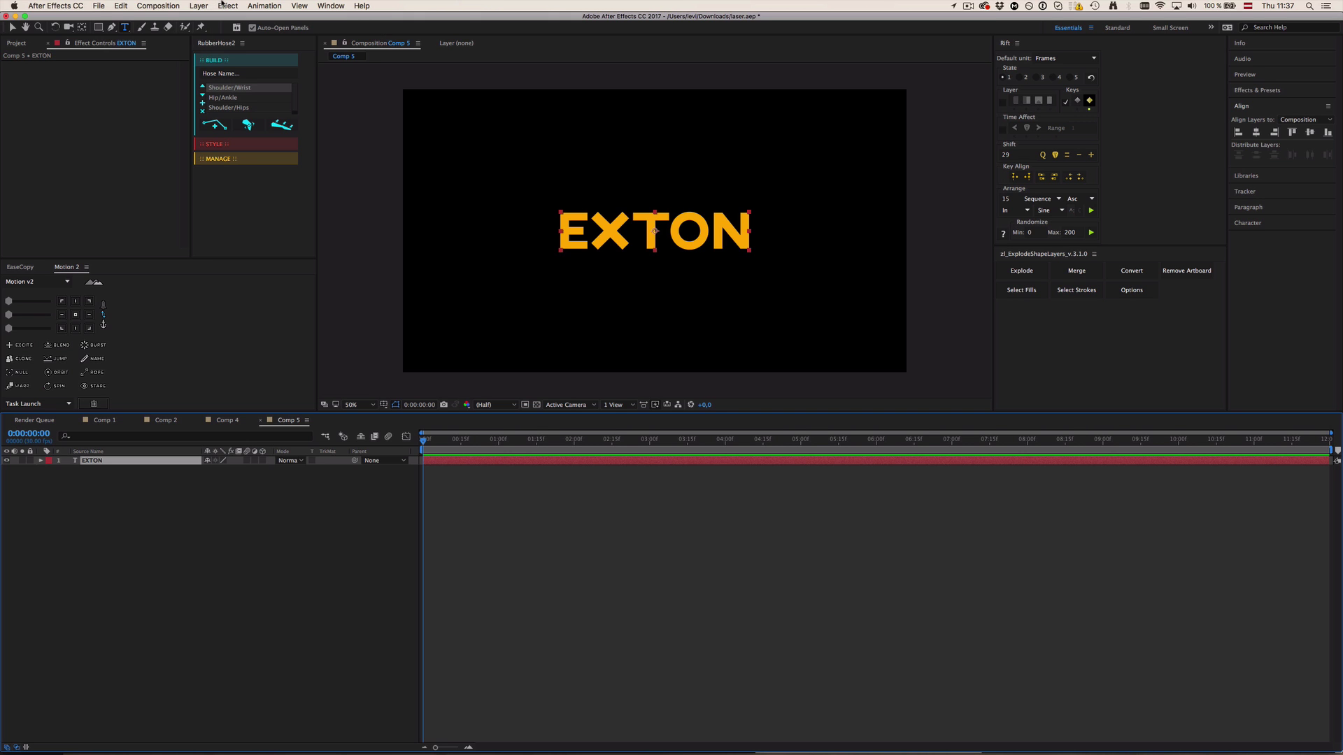
- Apply Generate > Vegas to the EXTON layer, tracing its contours with 32 segments, and inspect the strokes
click(228, 5)
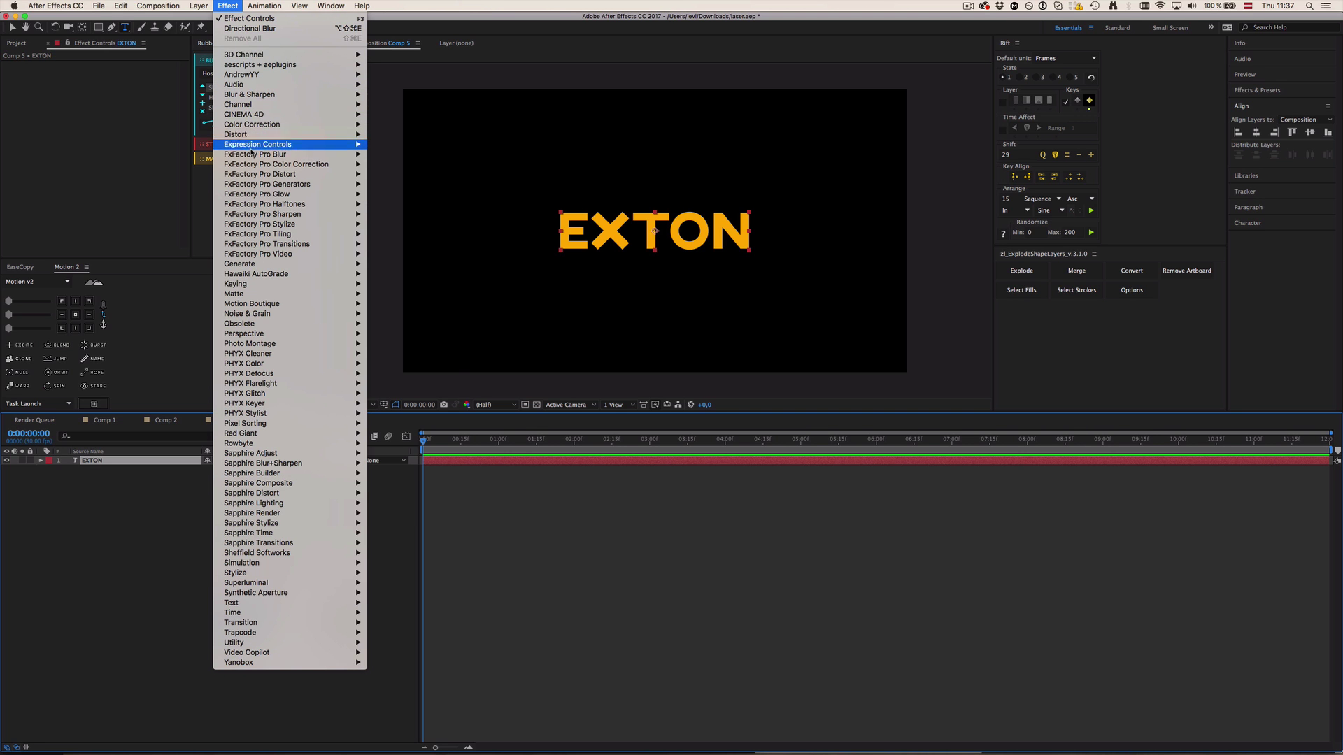
mouse_move(280, 264)
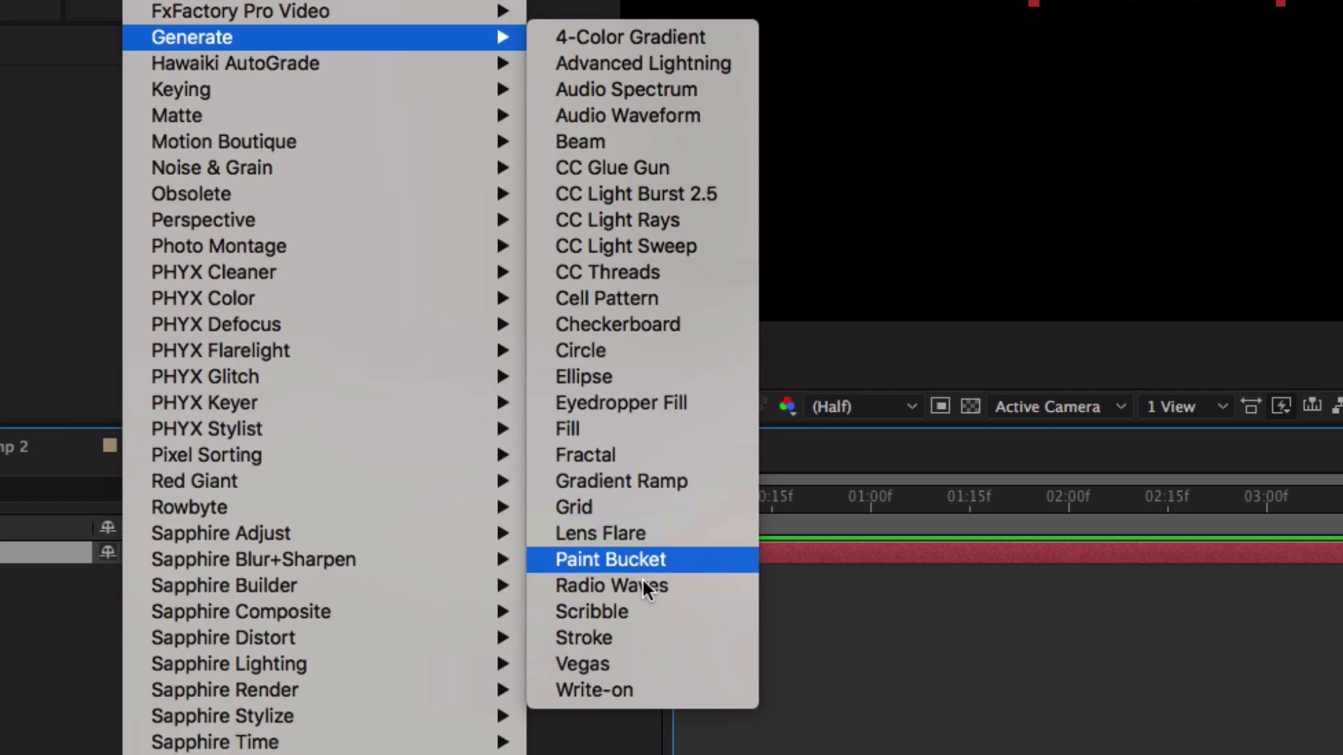
click(618, 659)
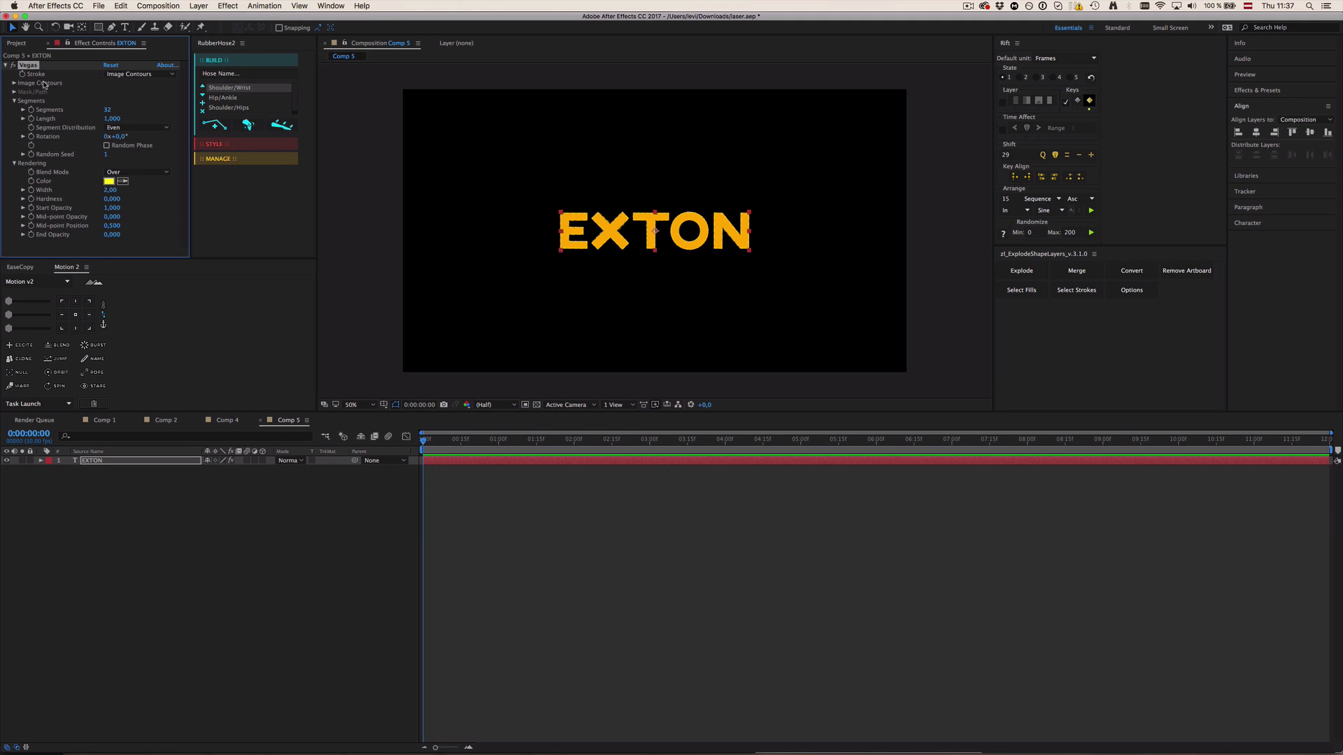
key(period)
key(period)
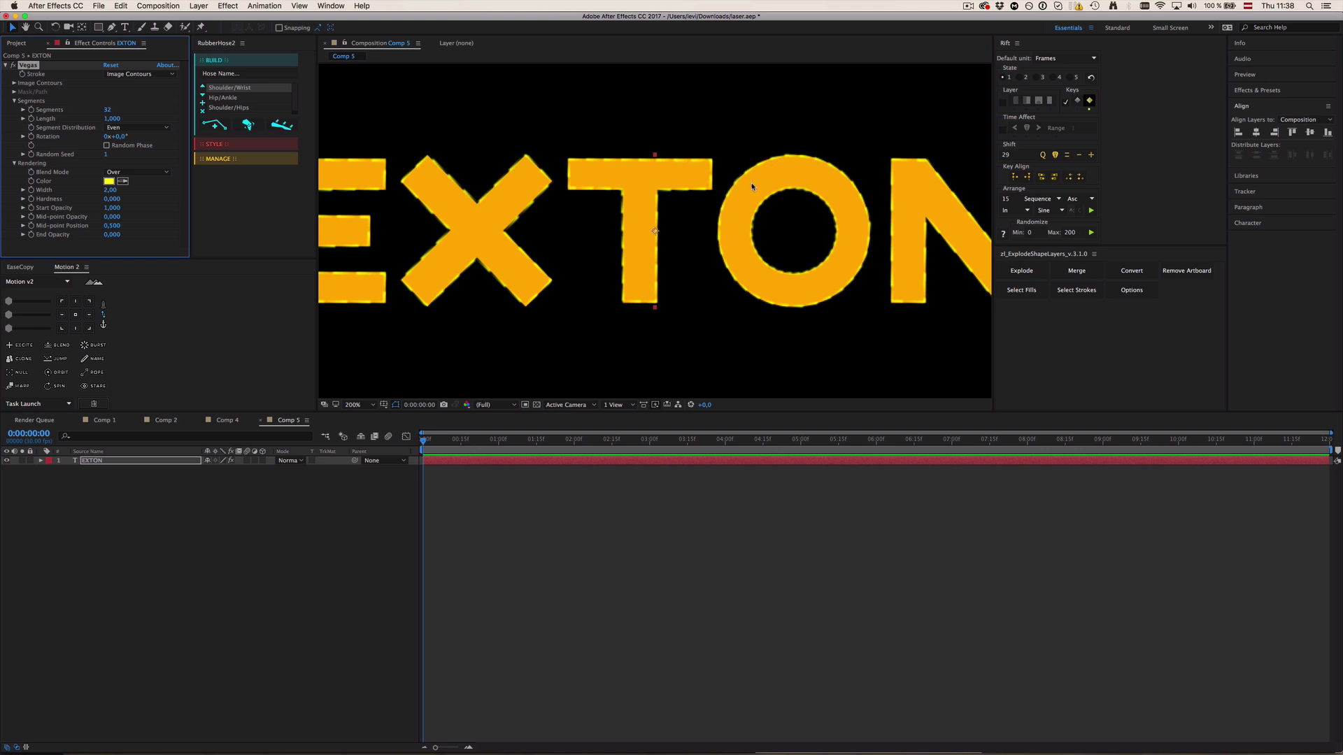
click(509, 545)
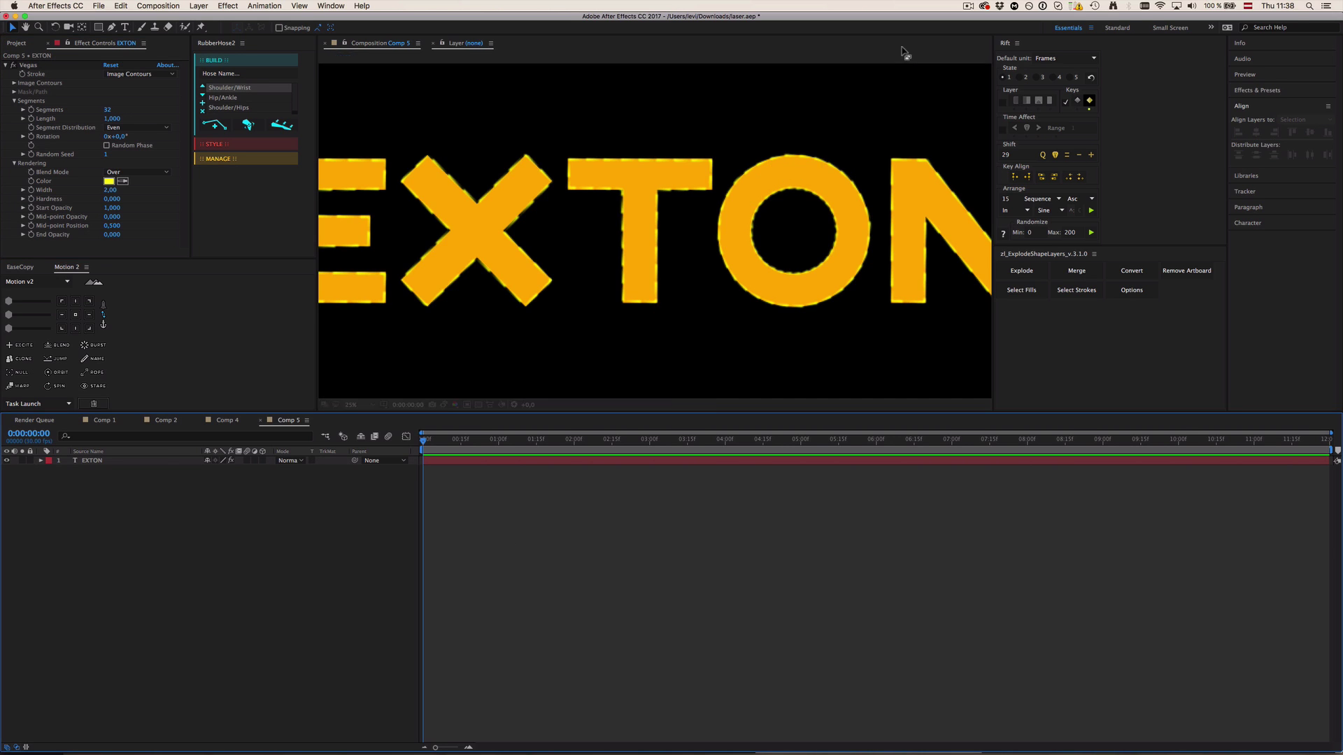
click(365, 47)
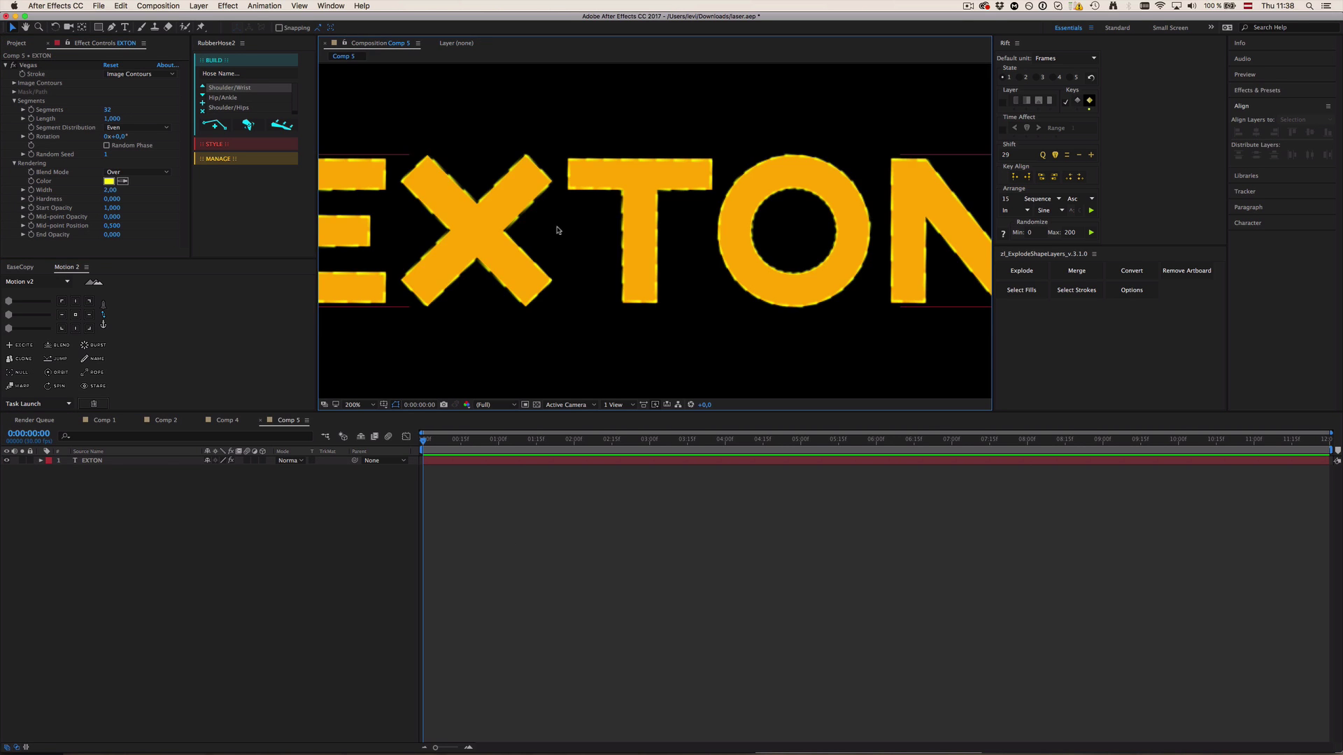
key(comma)
click(579, 203)
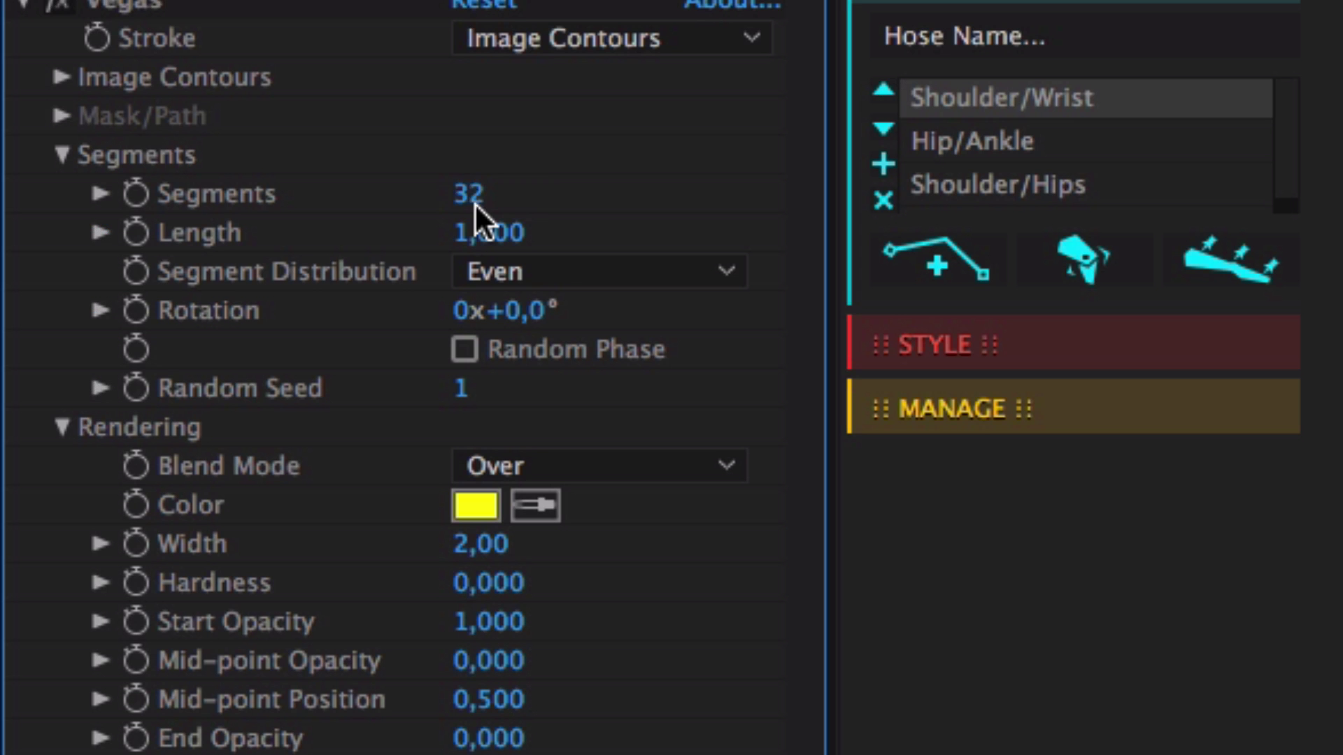
- Set Vegas to 1 segment and choose a stroke blend mode that hides the text fill
click(106, 111)
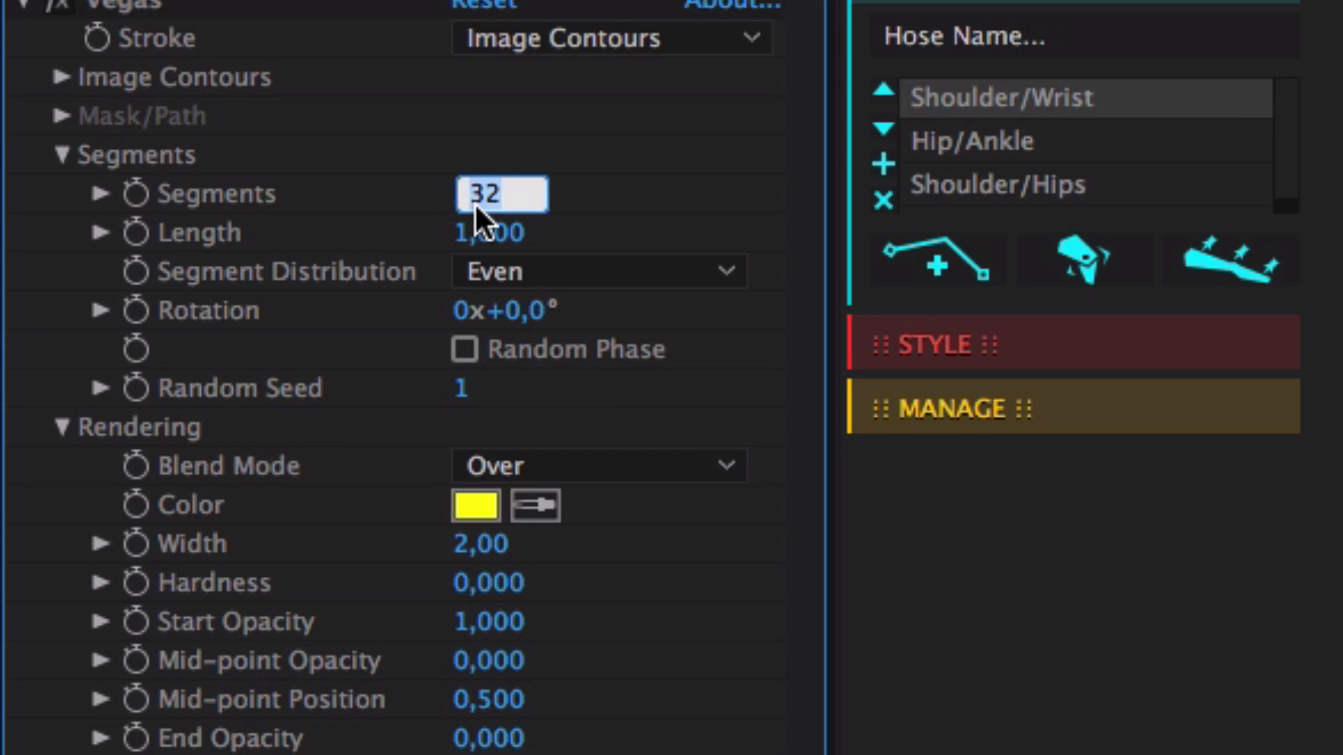
text(1)
key(Return)
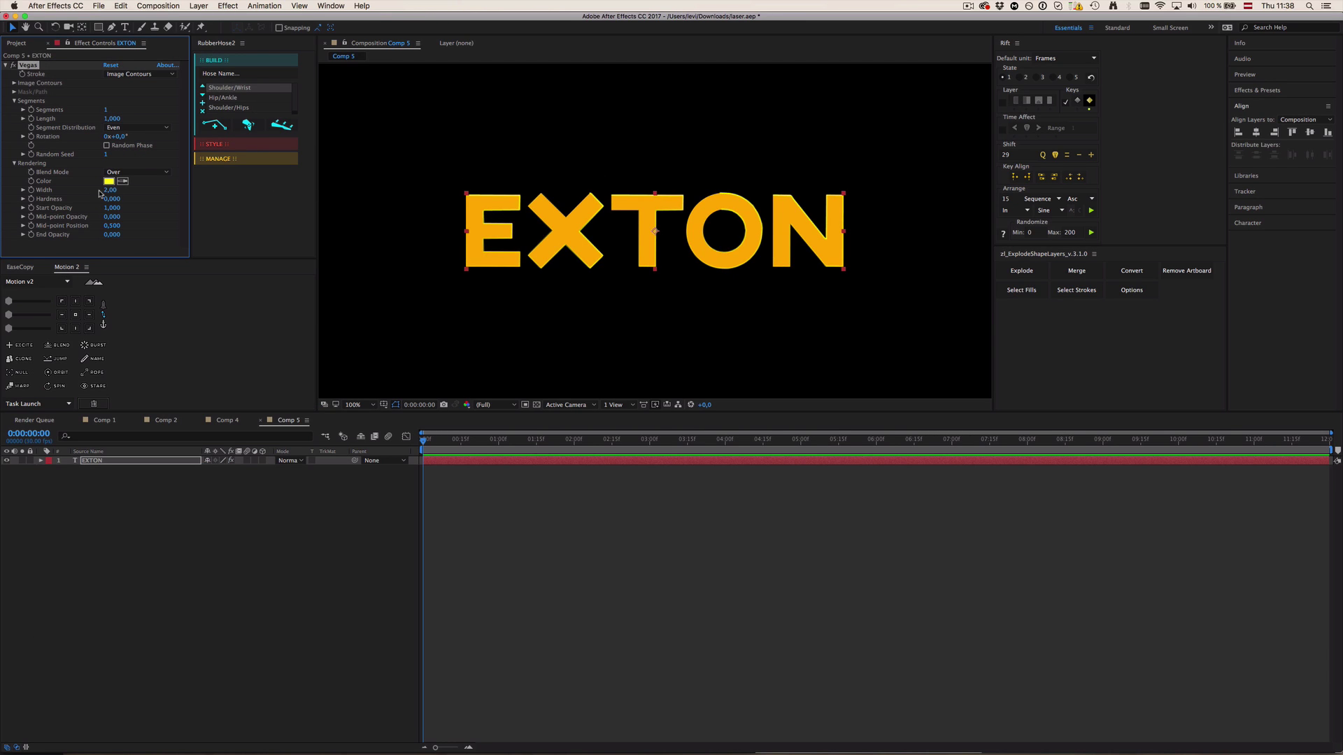
click(137, 172)
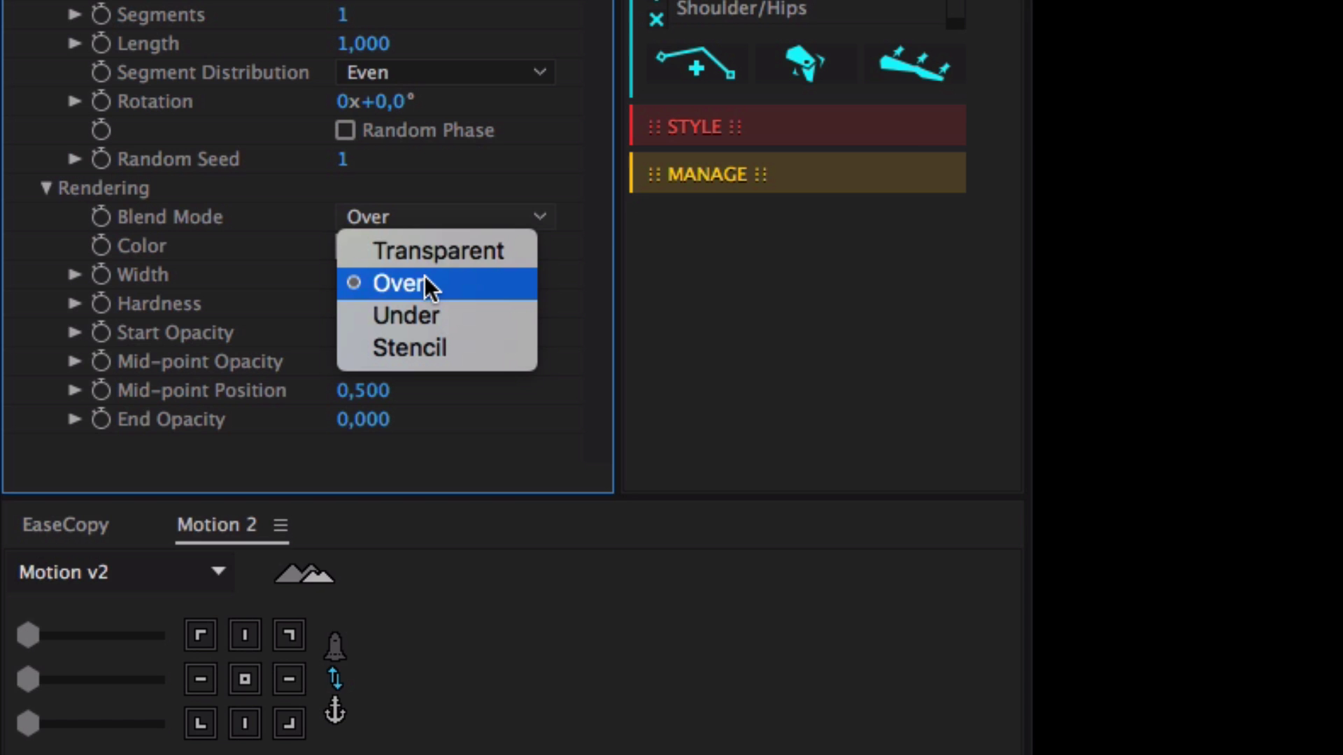
click(131, 183)
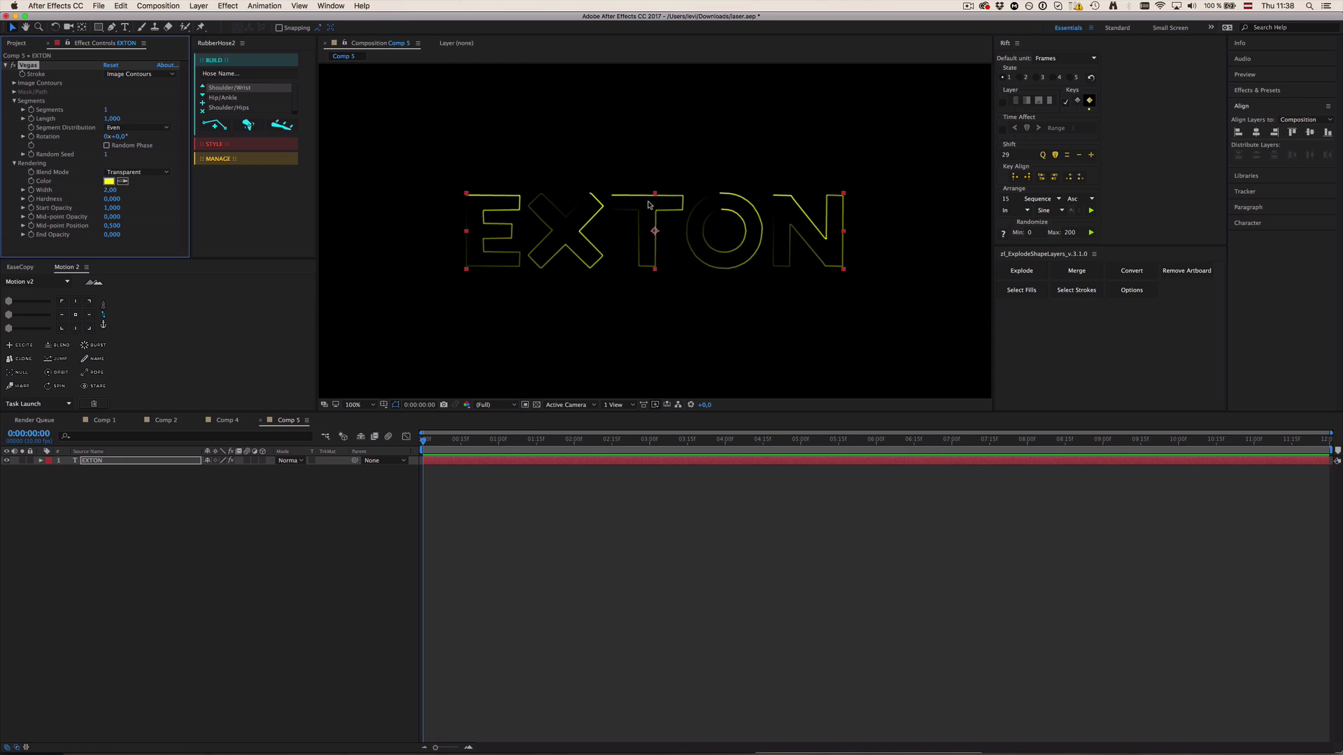
click(522, 508)
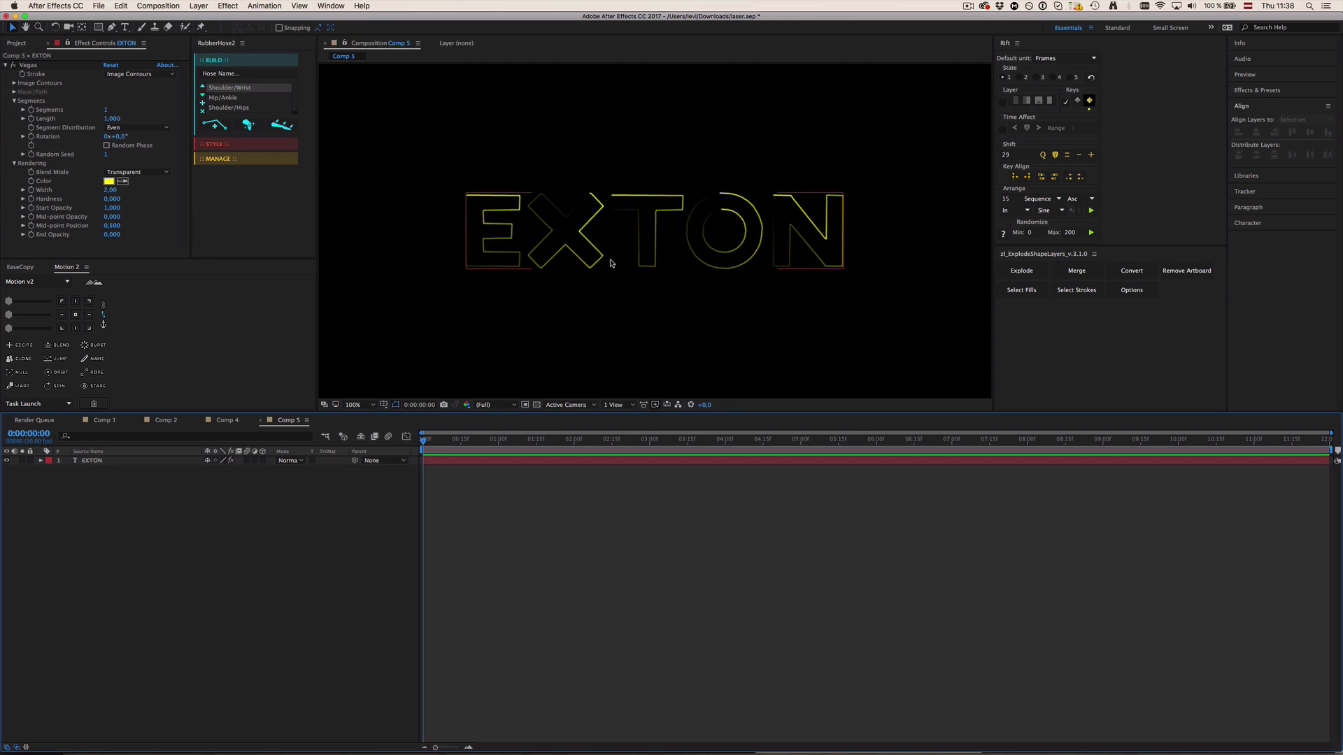
scroll(669, 227, up, 1)
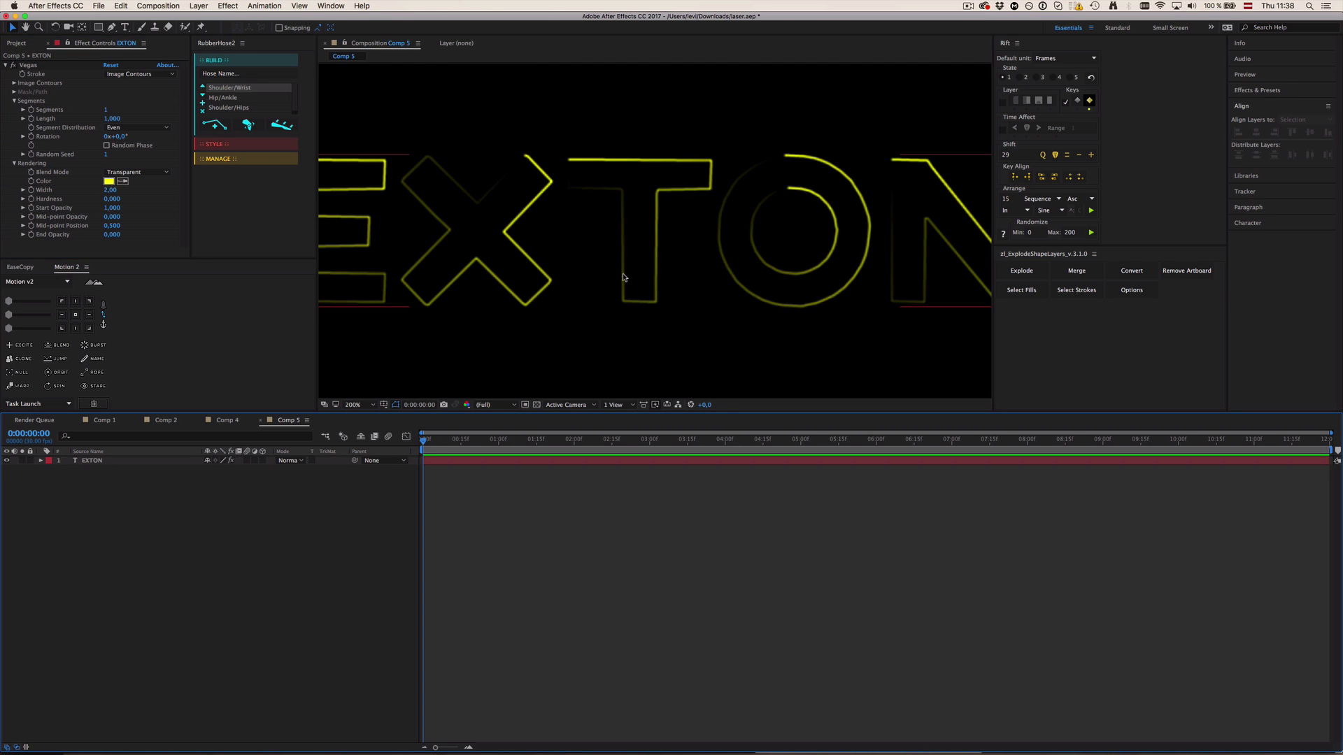
scroll(499, 216, down, 1)
mouse_move(114, 136)
mouse_down()
mouse_move(149, 136)
mouse_move(94, 128)
mouse_move(274, 159)
mouse_up()
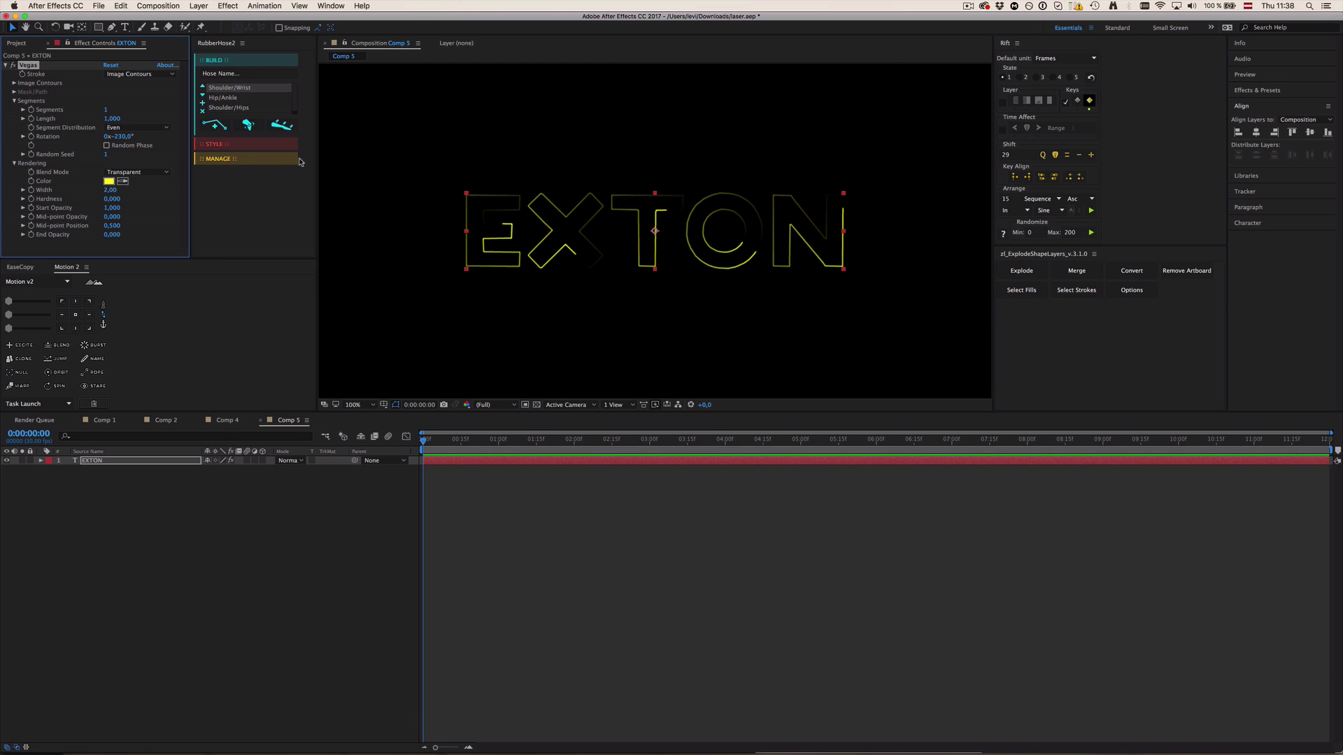
key(super+z)
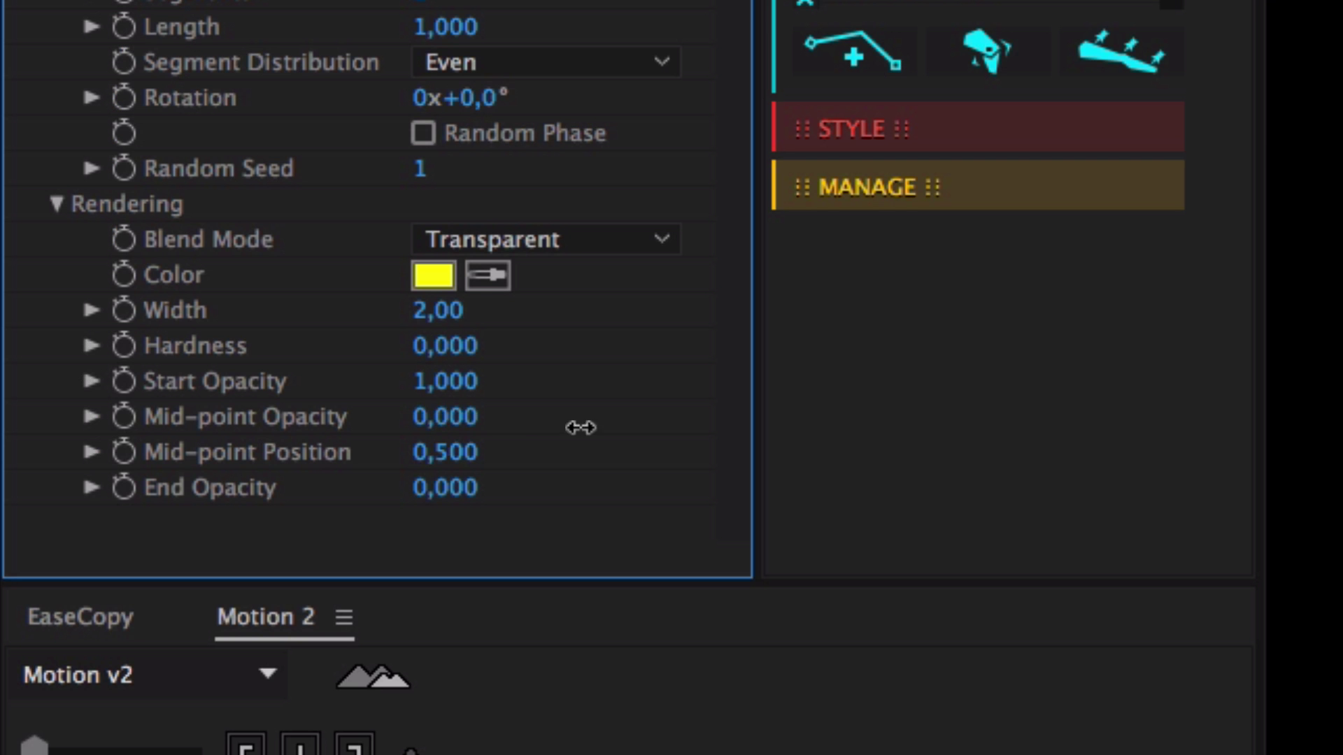
- Set Vegas Mid-point Opacity to 1,000 and Mid-point Position to 0,999
drag(113, 217, 127, 224)
click(497, 461)
drag(451, 417, 728, 414)
drag(442, 452, 863, 443)
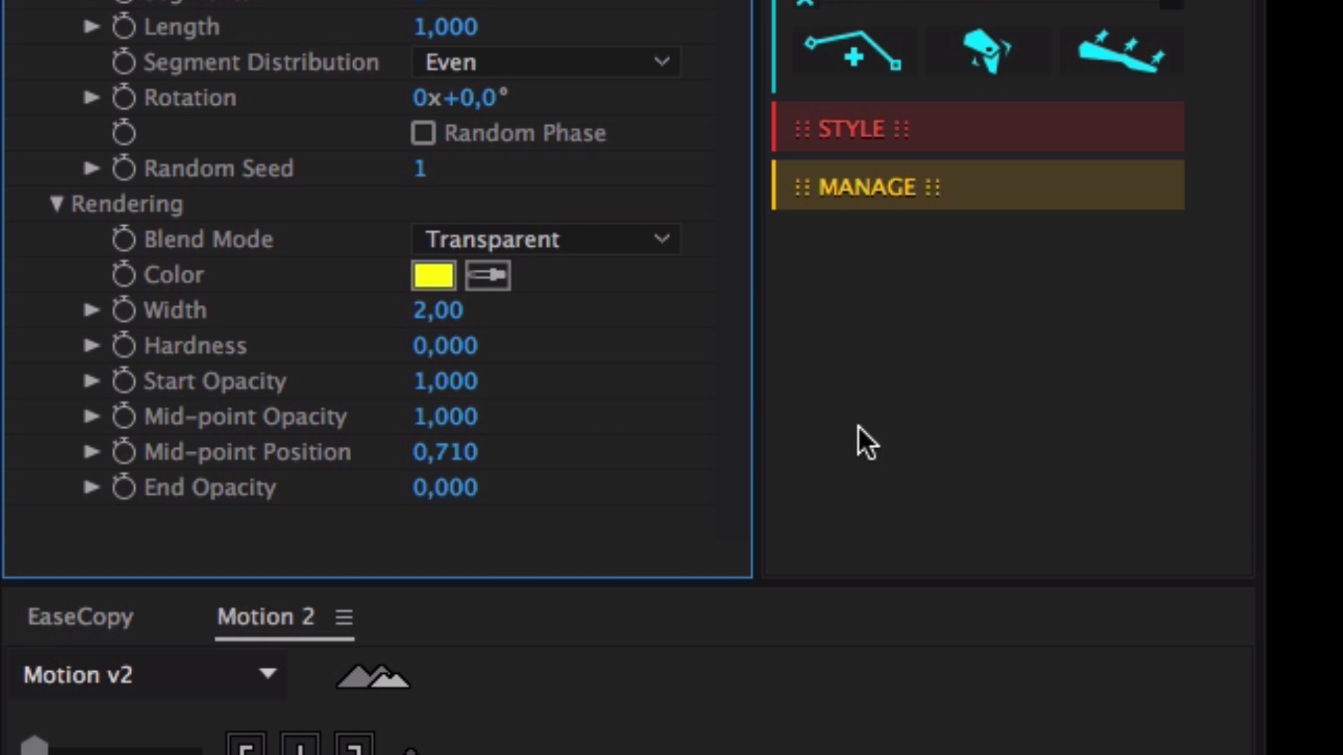
click(444, 454)
text(1)
key(Return)
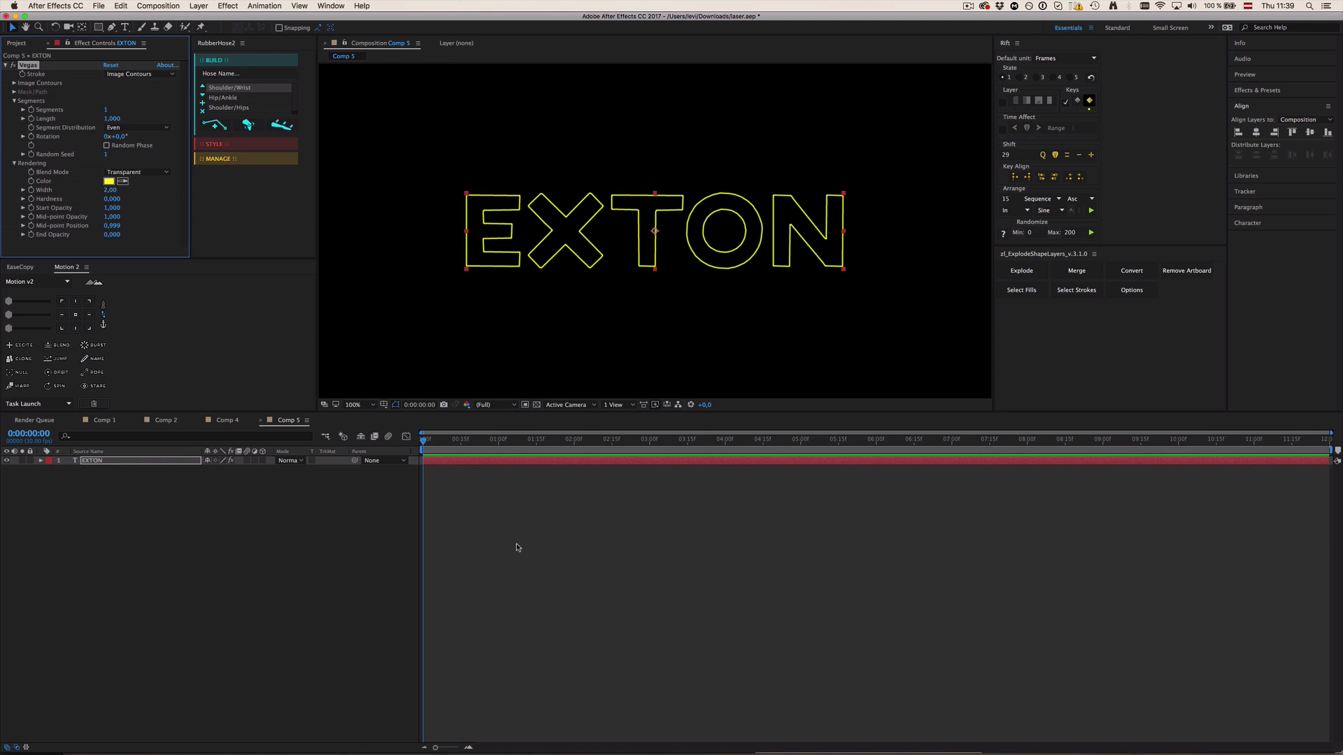
key(period)
key(comma)
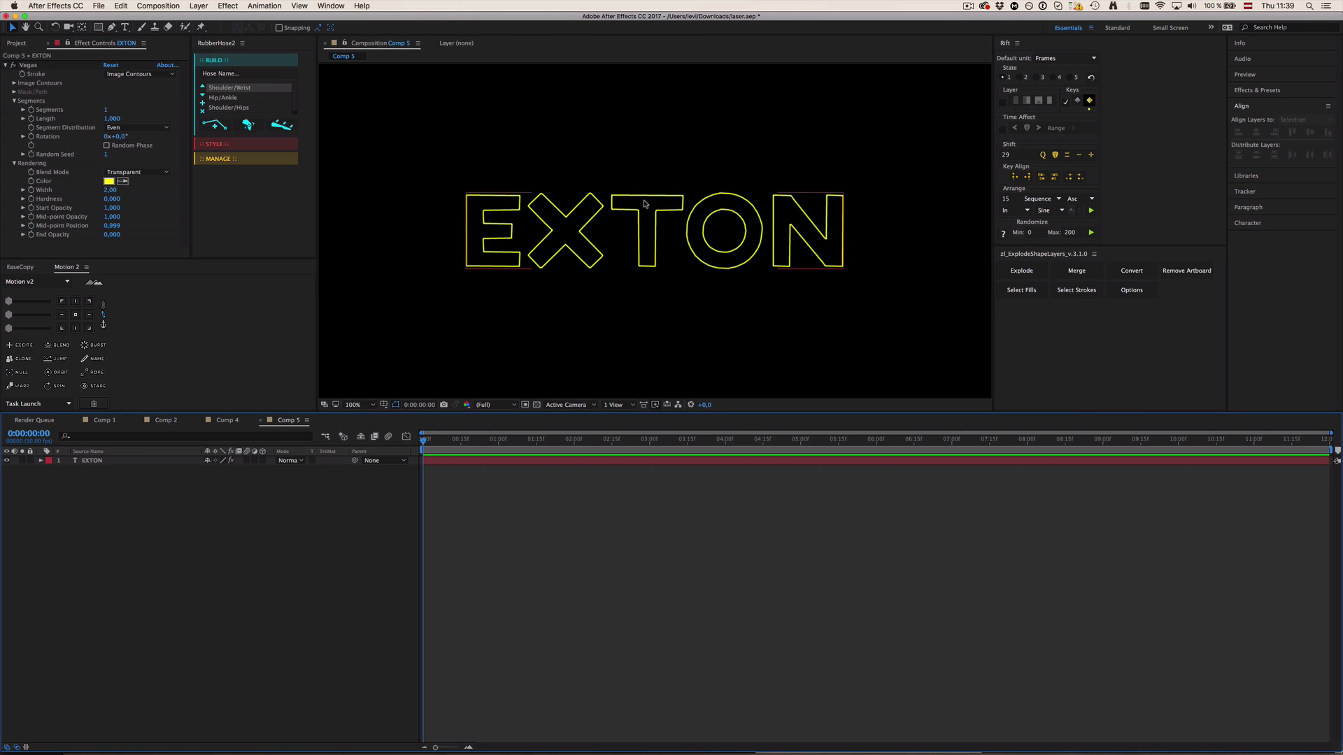
- Keyframe the Vegas Length at 0 at 0 seconds and 1,000 at 2 seconds
click(475, 462)
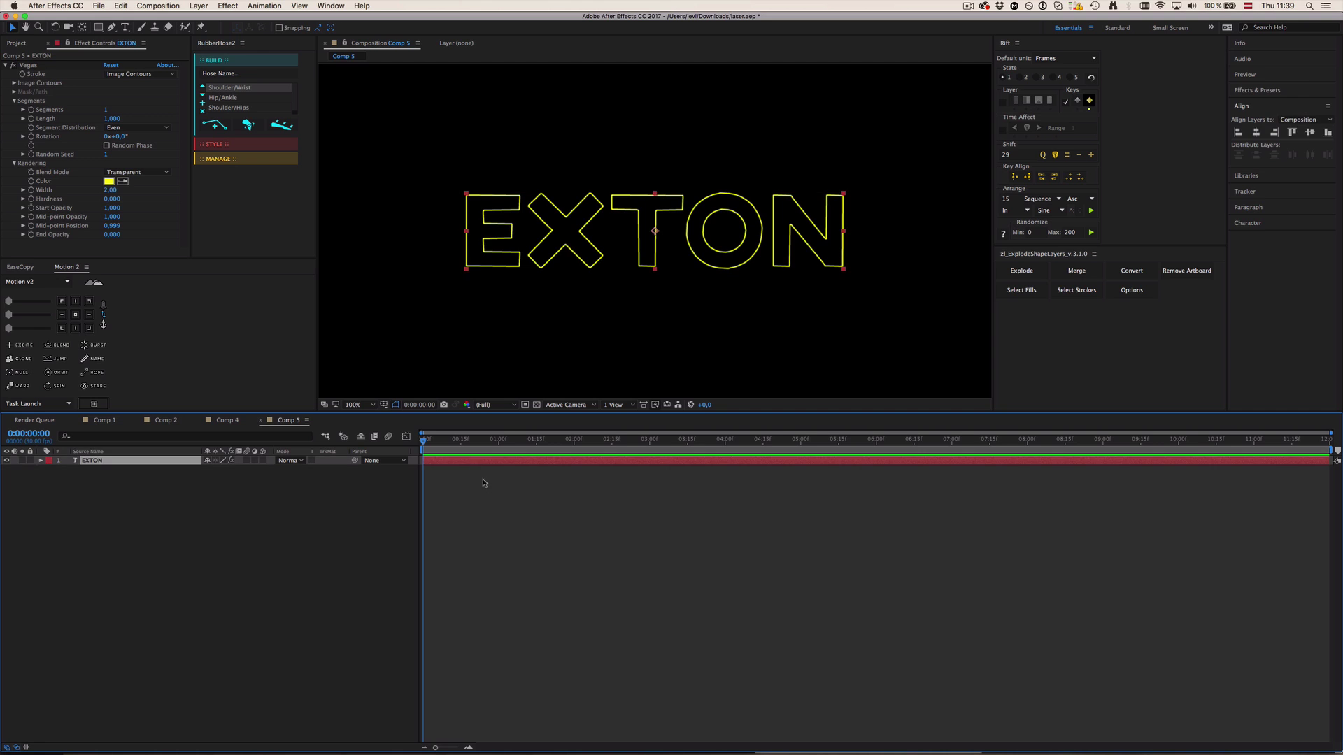
click(485, 483)
click(464, 462)
click(49, 118)
drag(108, 120, 36, 119)
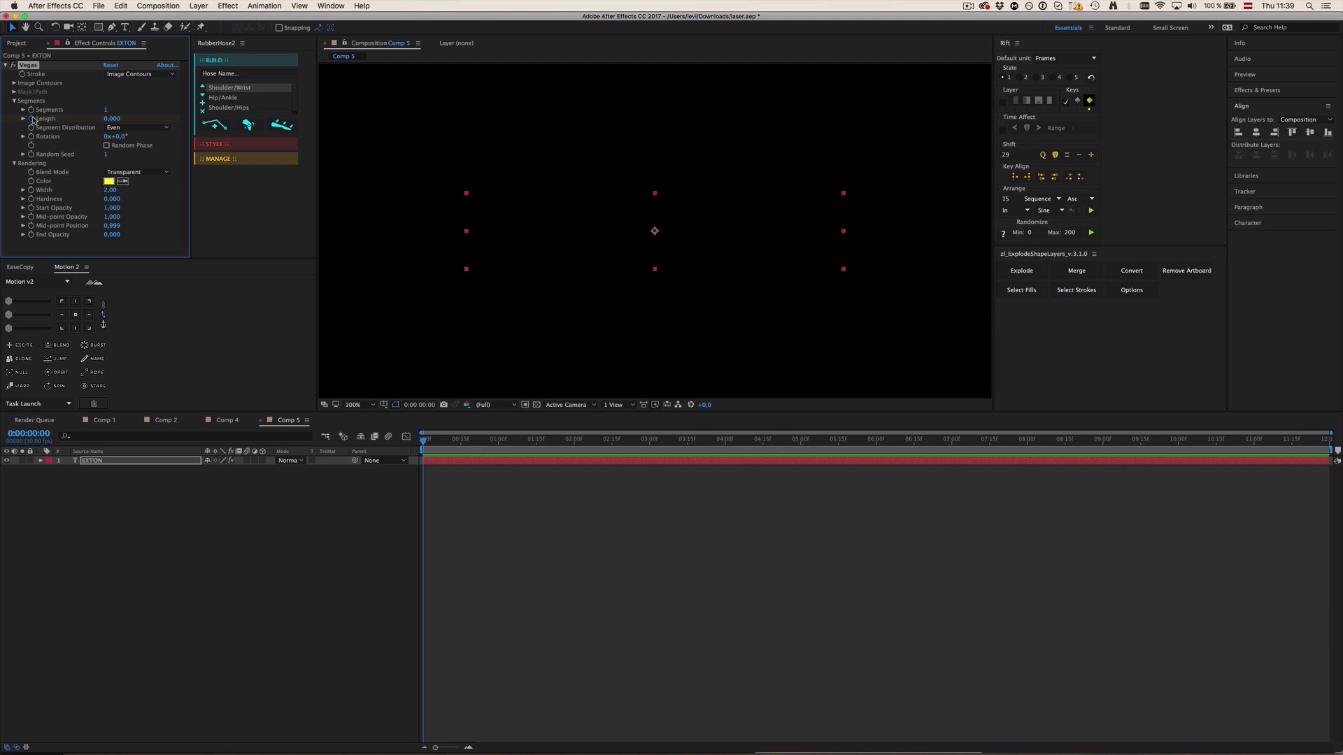
click(574, 440)
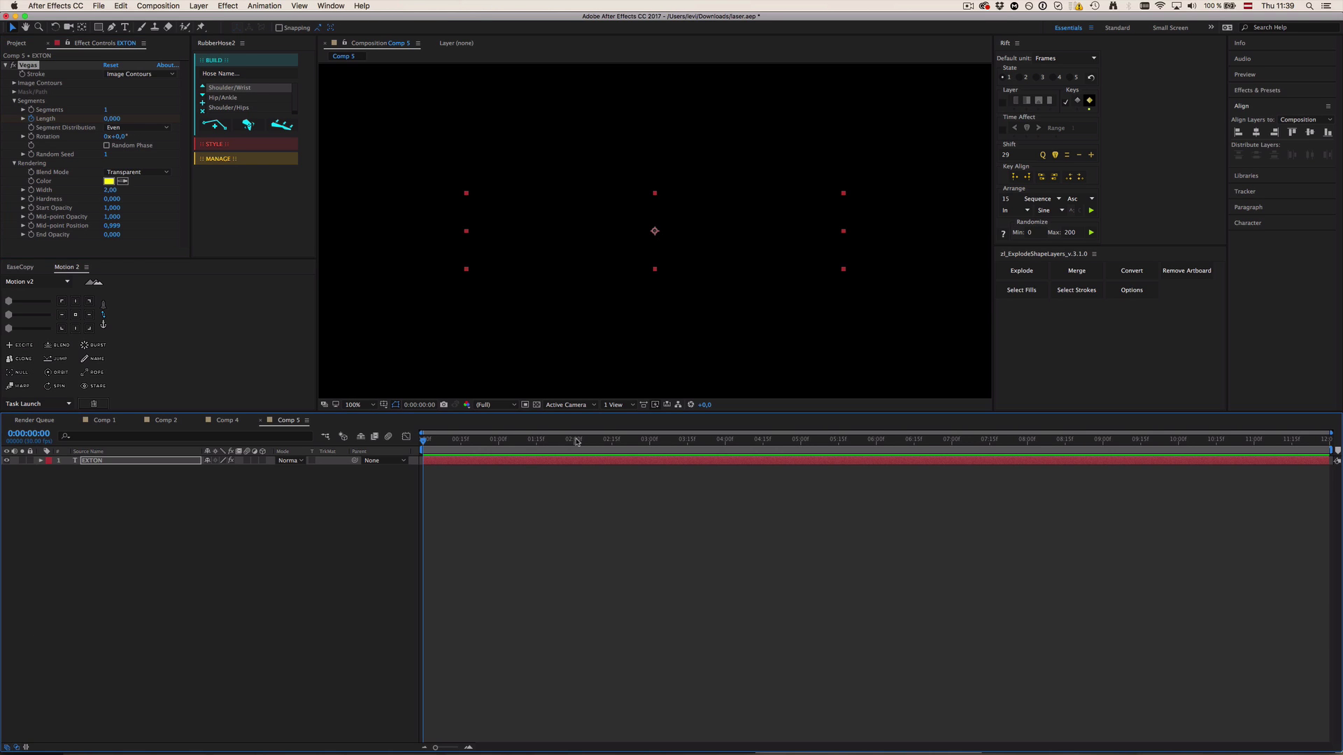
click(118, 119)
text(1)
key(Return)
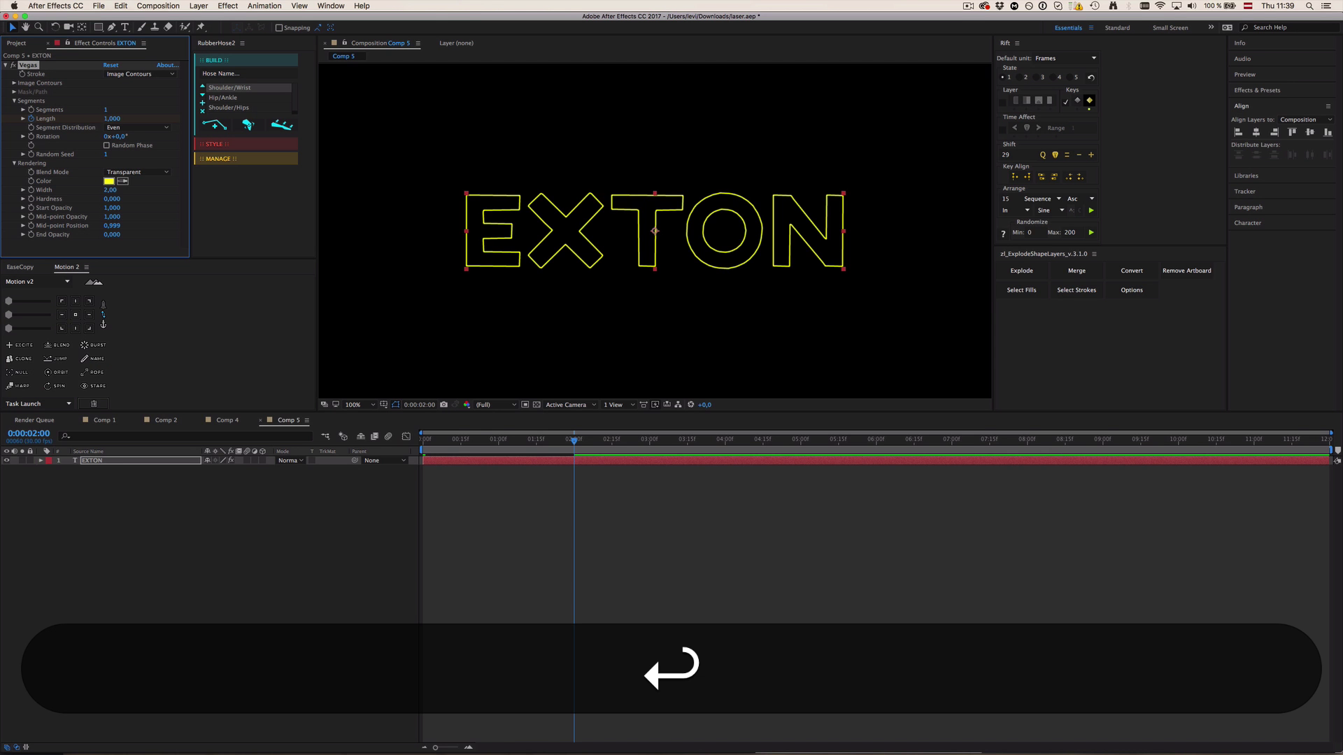
- End the work area at 2 seconds, preview, and apply Easy Ease to both Length keyframes
key(n)
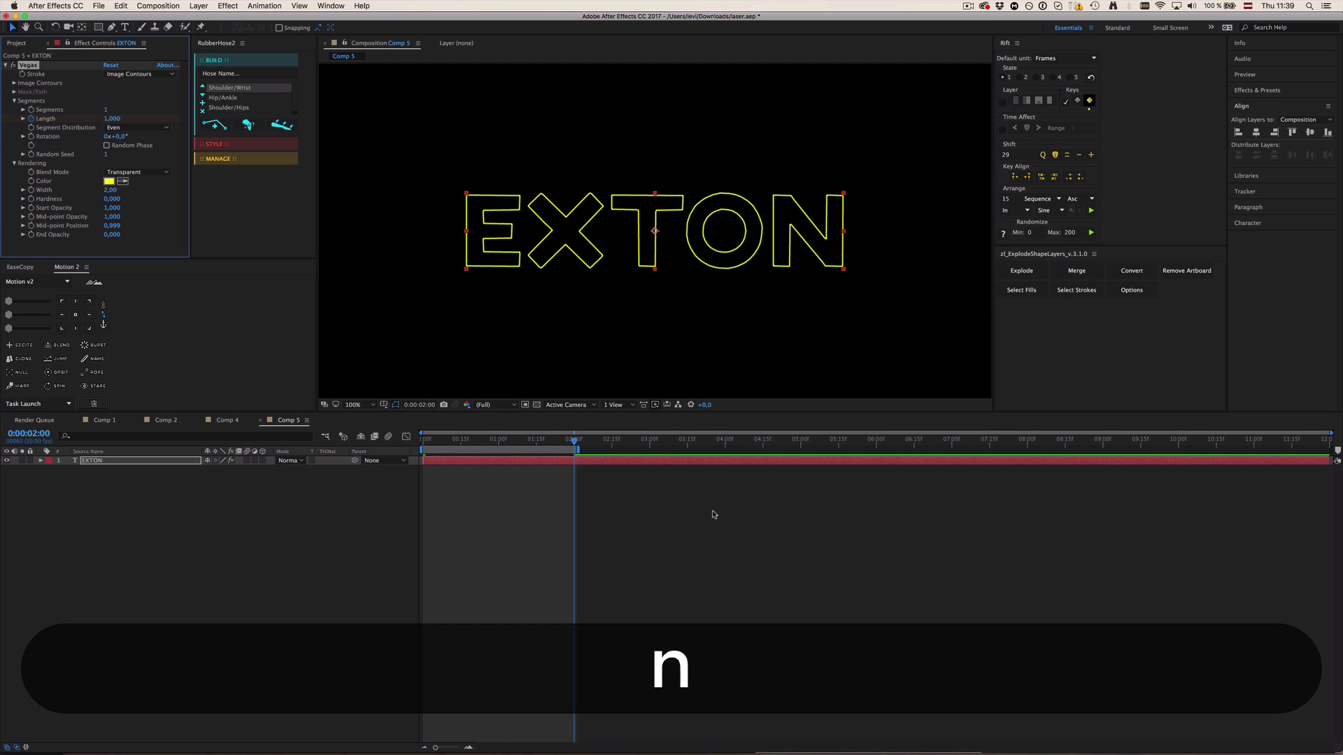
key(0)
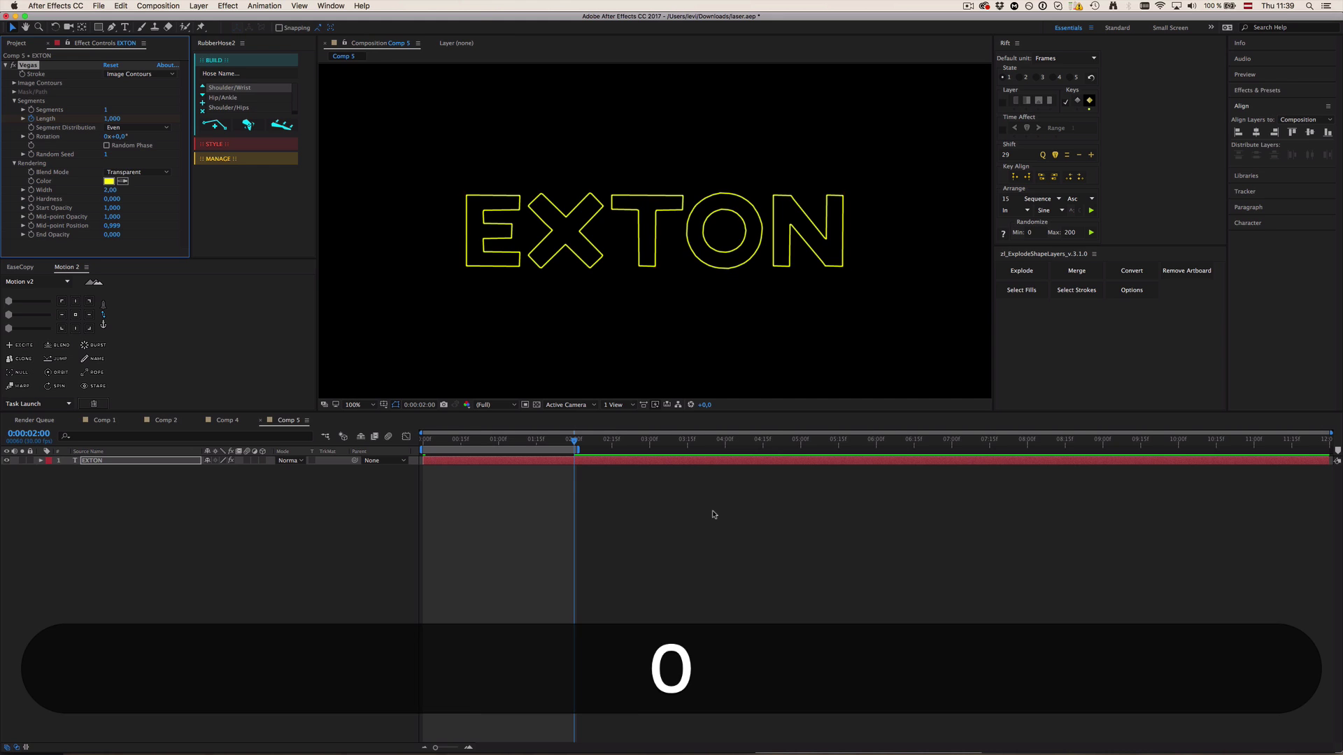
key(u)
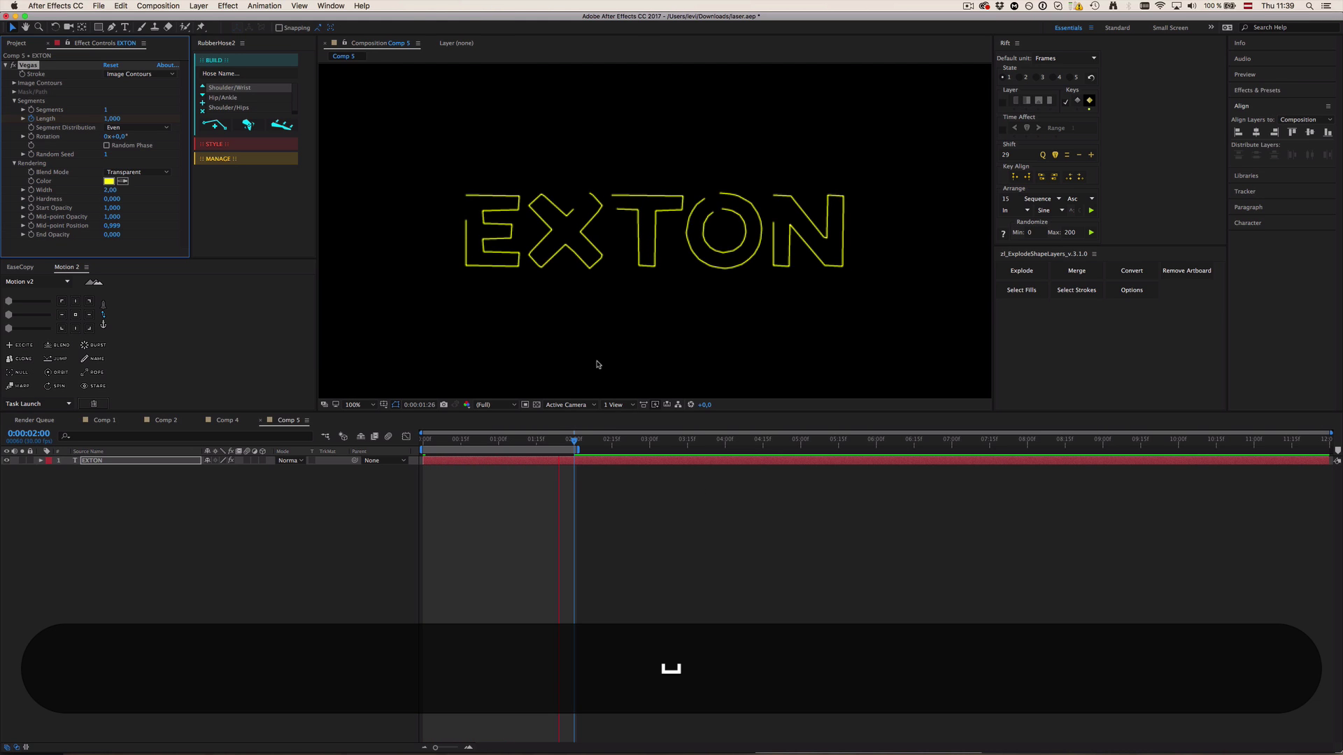
key(u)
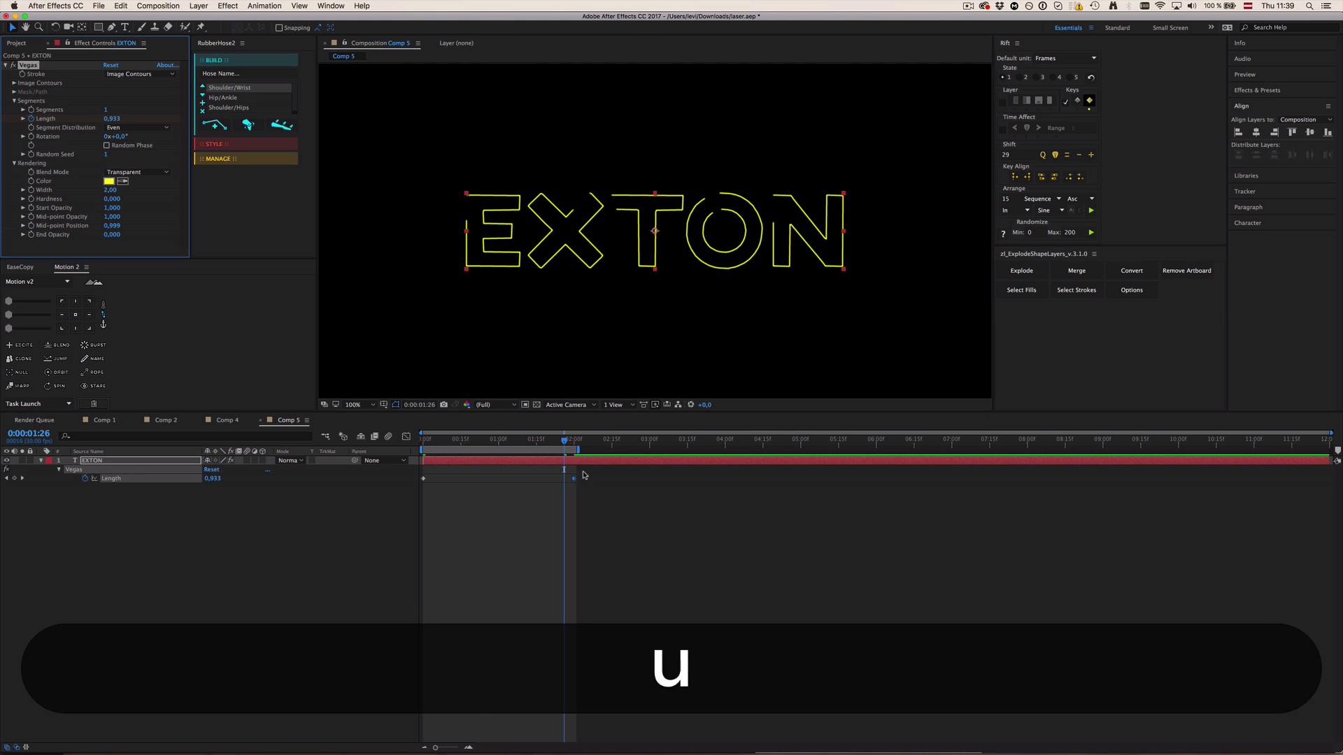
drag(586, 470, 422, 492)
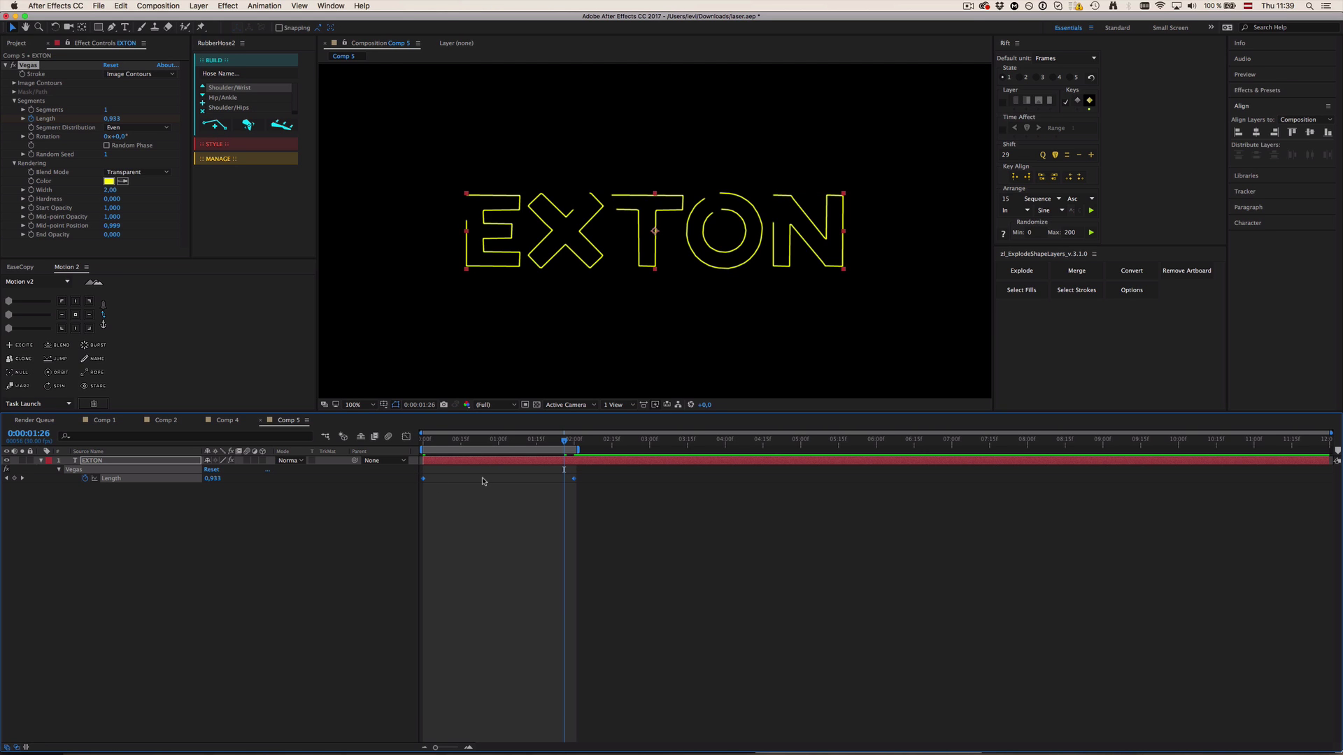
key(F9)
- Lengthen both Length keyframes' influence in the speed graph for a sharp mid-point peak, then preview
click(406, 436)
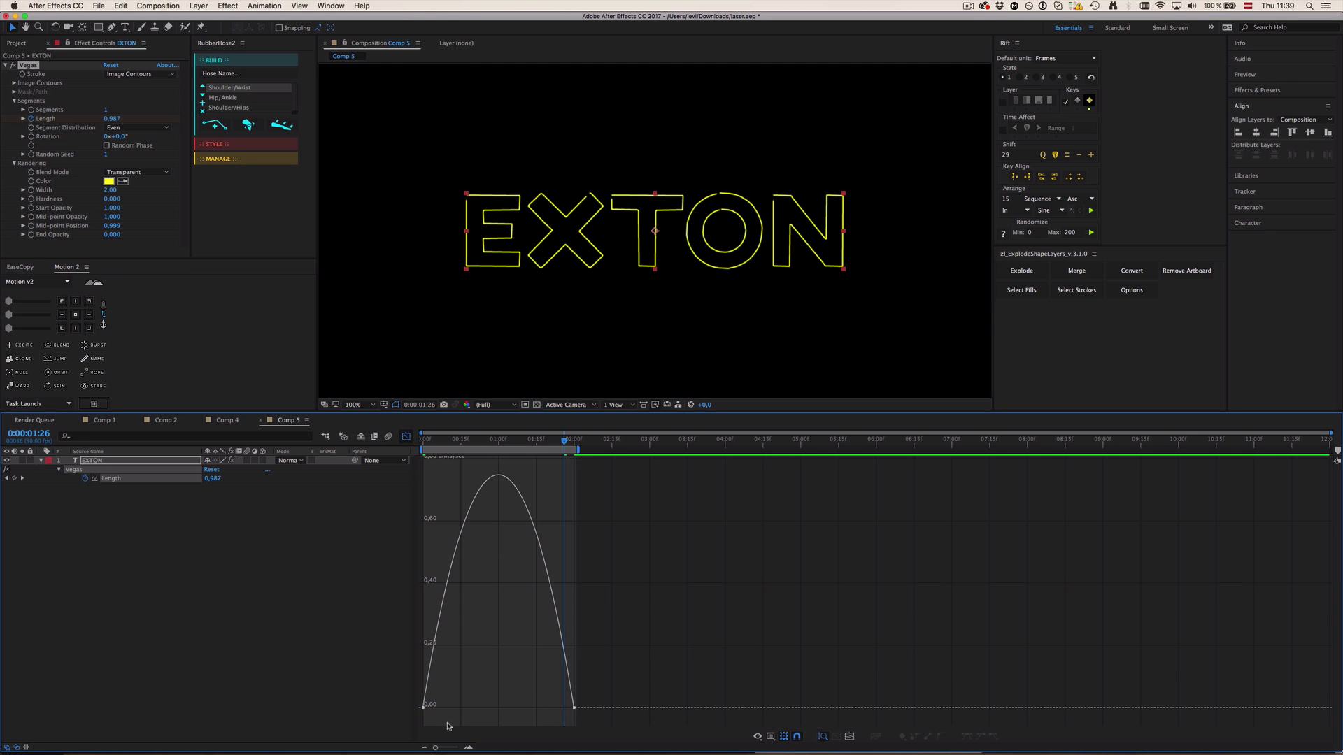
click(431, 710)
drag(448, 708, 456, 708)
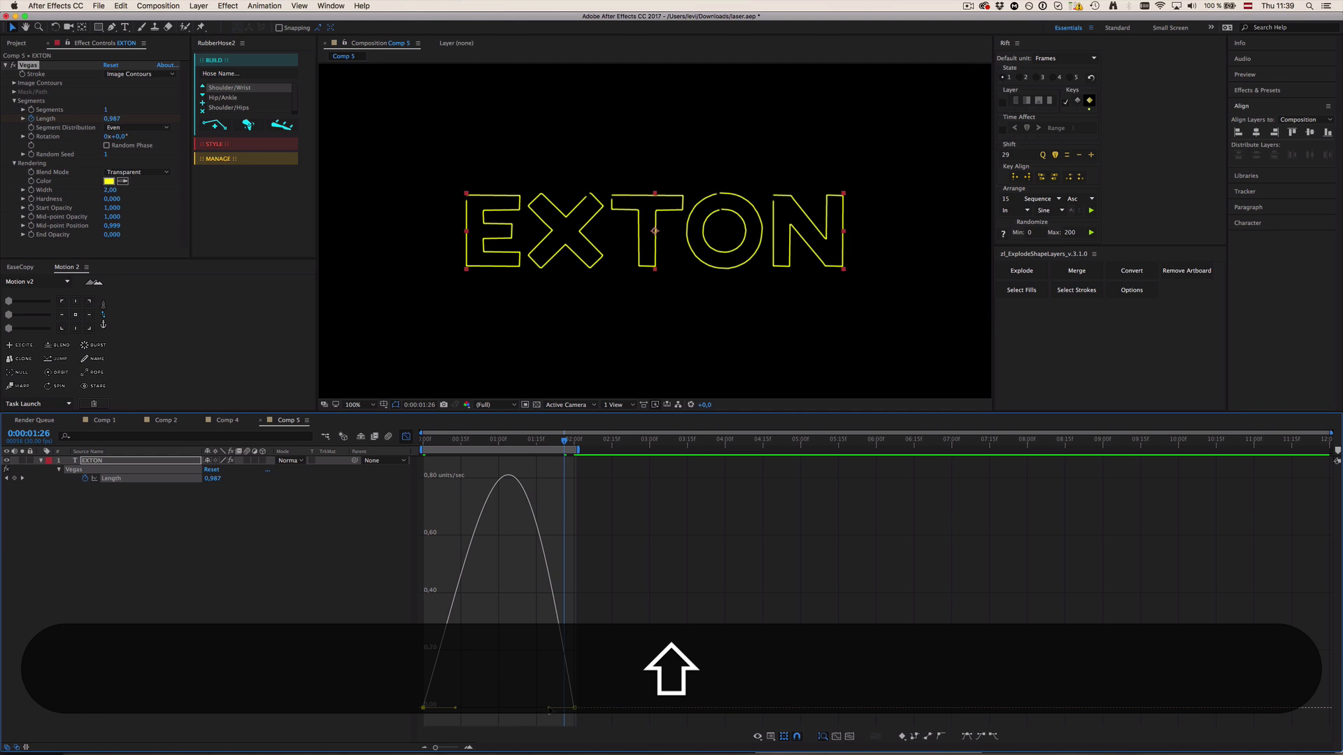
drag(548, 708, 536, 709)
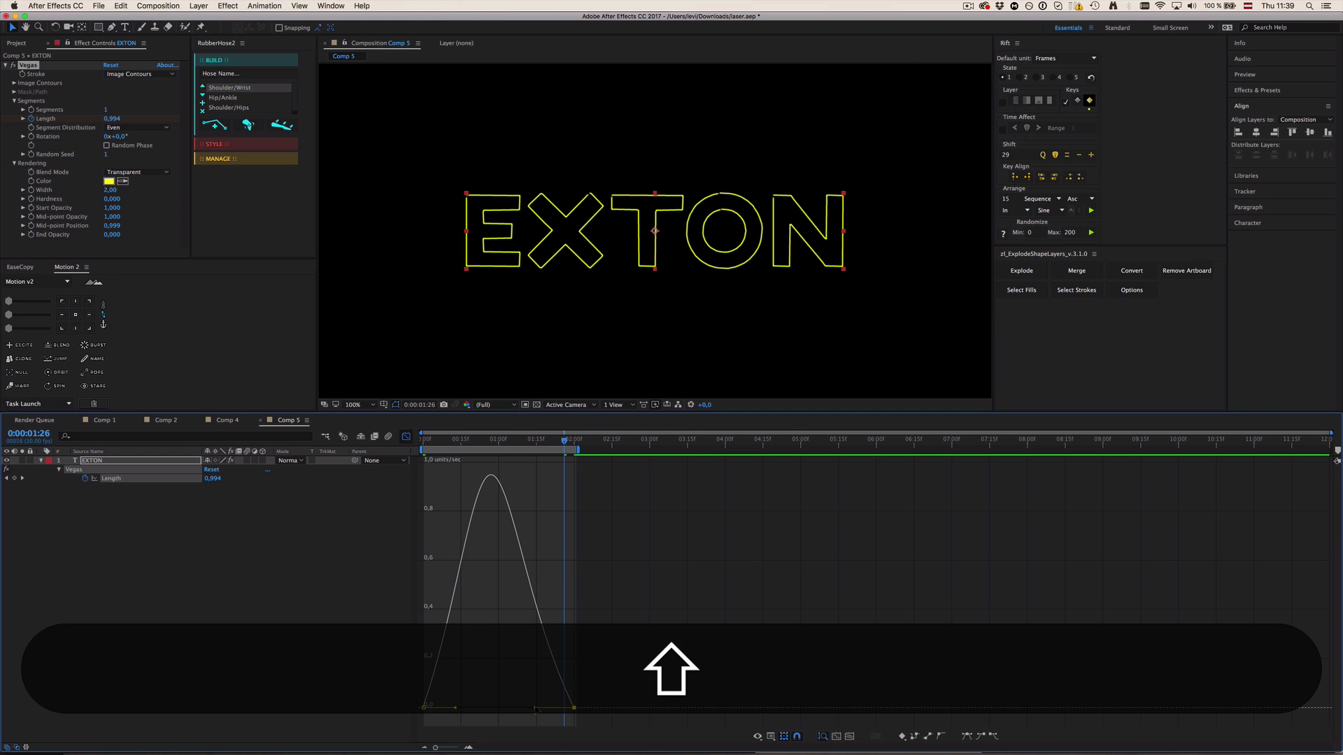
key(KP_0)
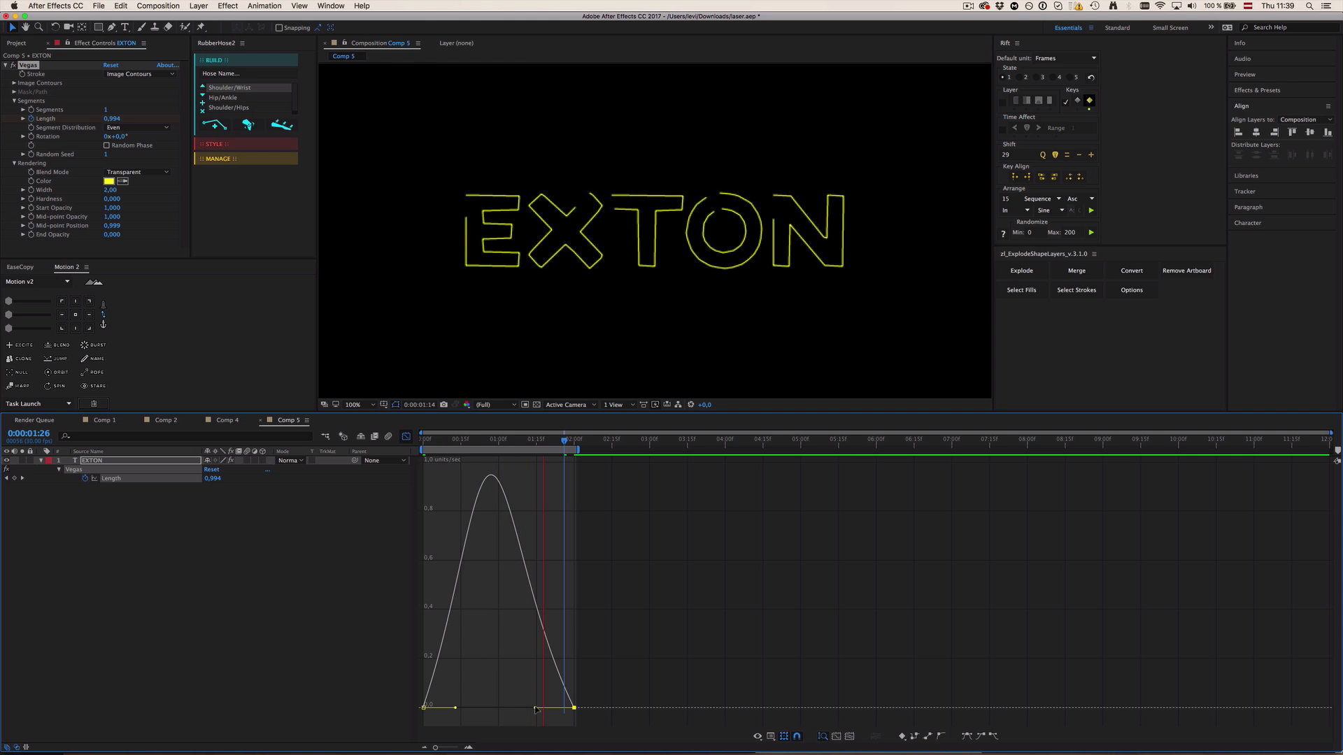
key(space)
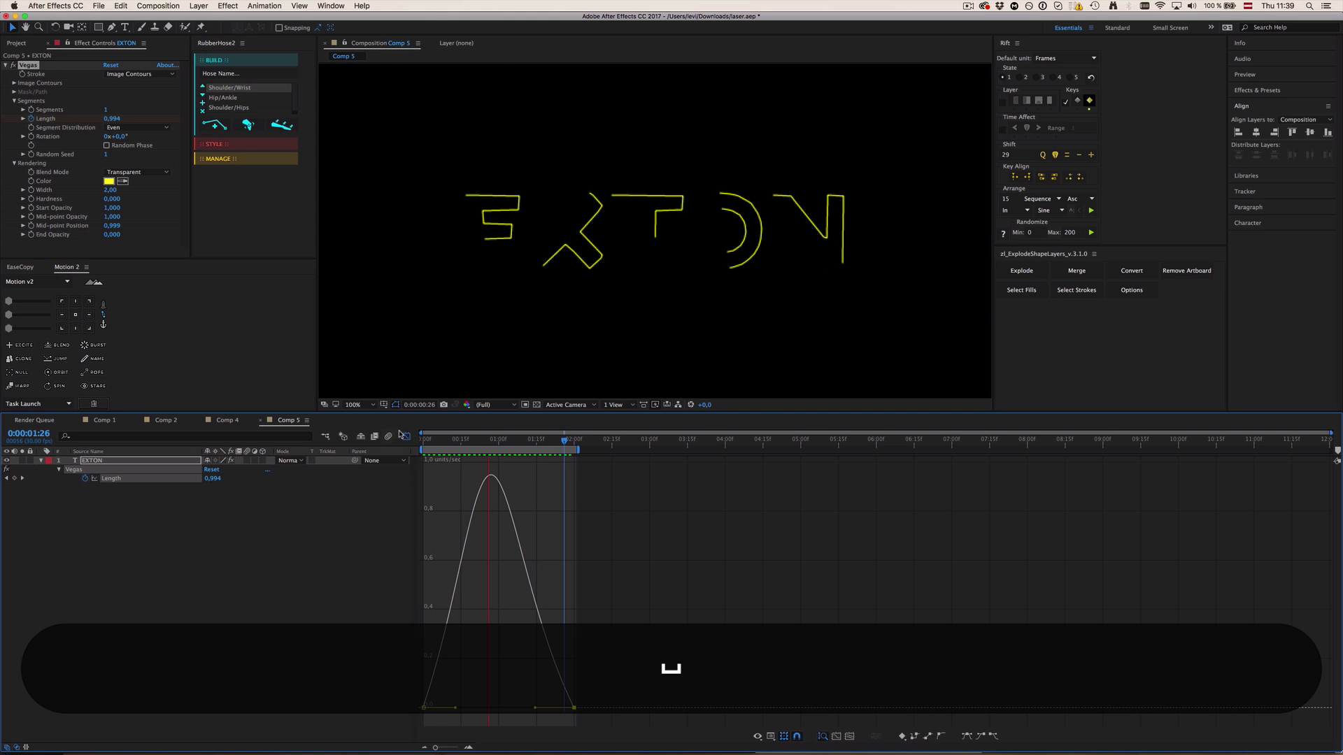
- Return to the layer bars and duplicate the EXTON layer
click(404, 435)
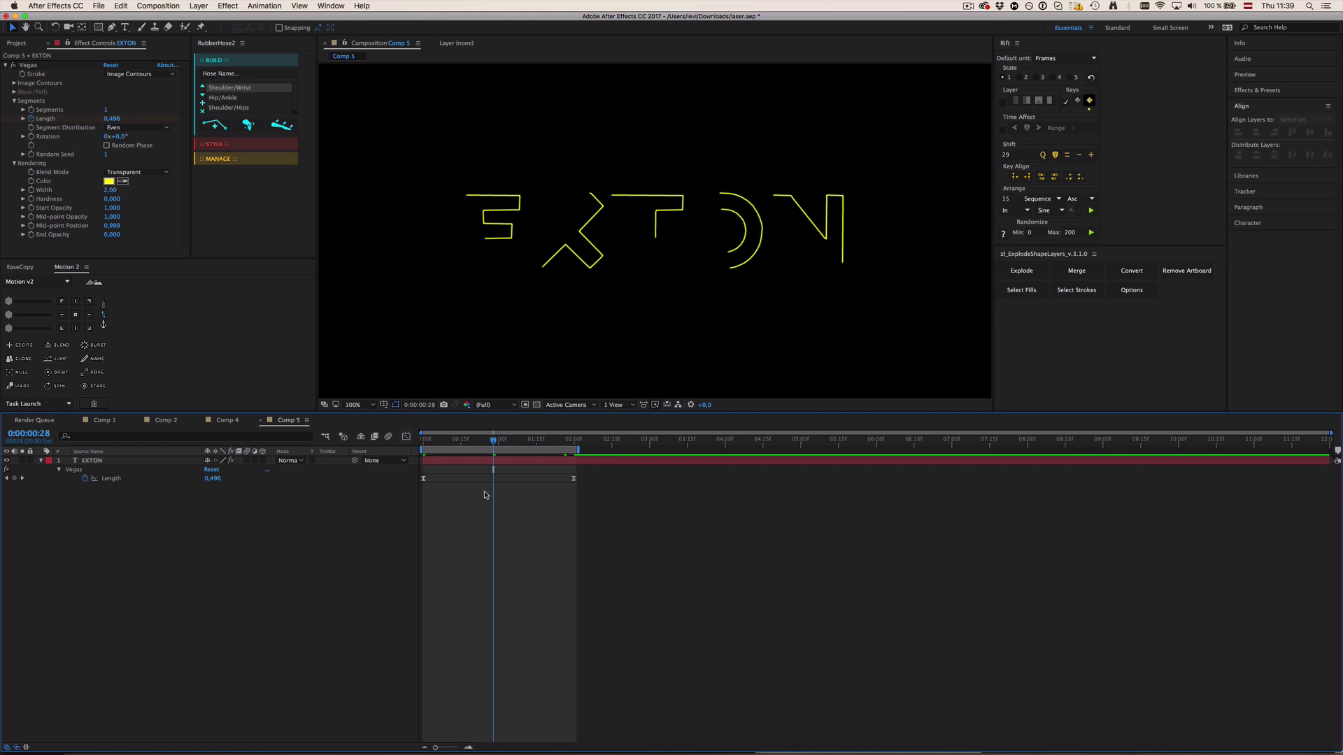
click(493, 461)
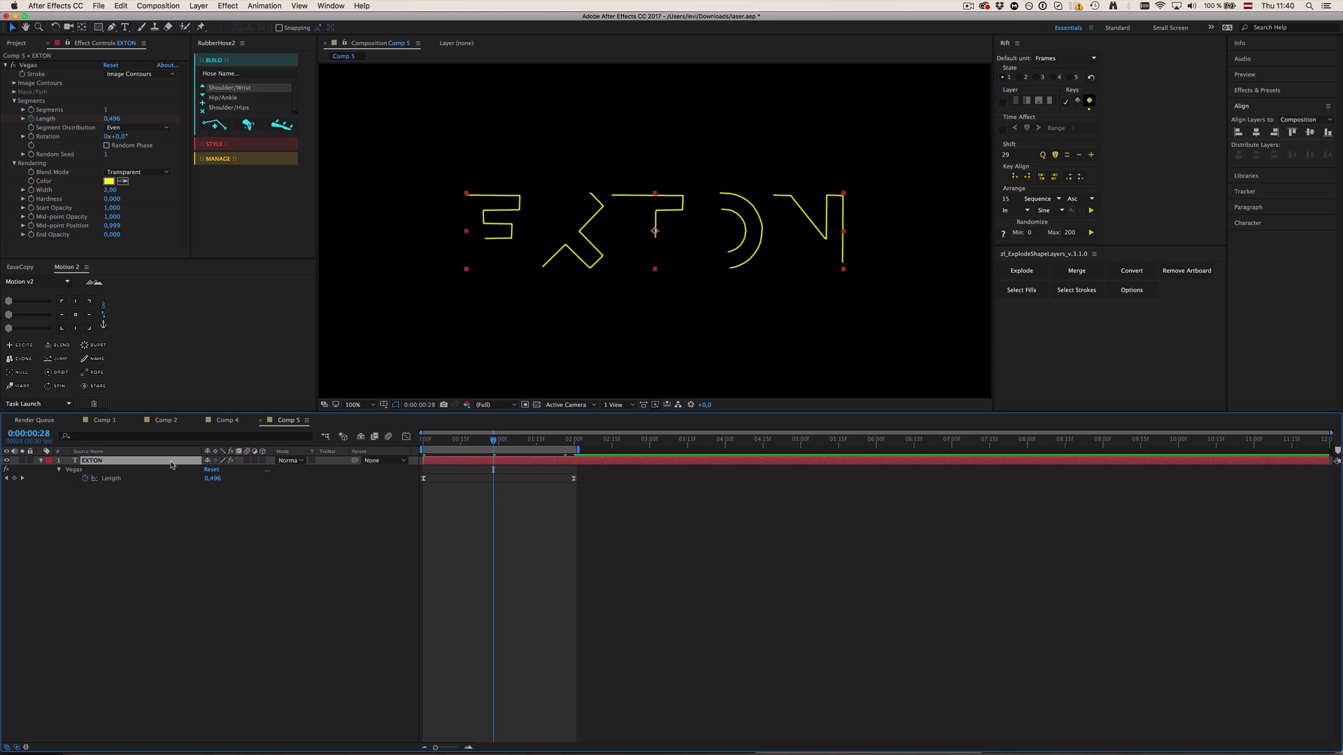
key(cmd+d)
- Select the new EXTON 2 layer and go to the Effect > Channel menu
click(7, 468)
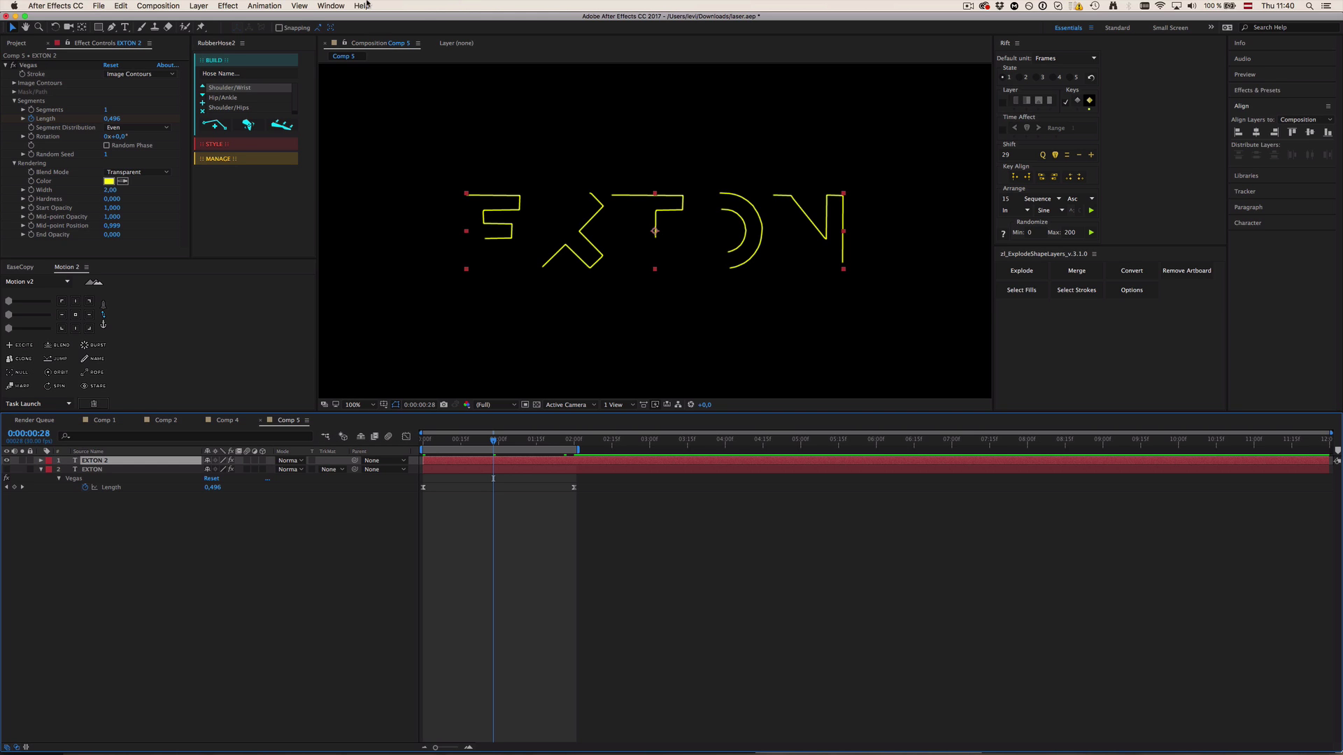
click(230, 5)
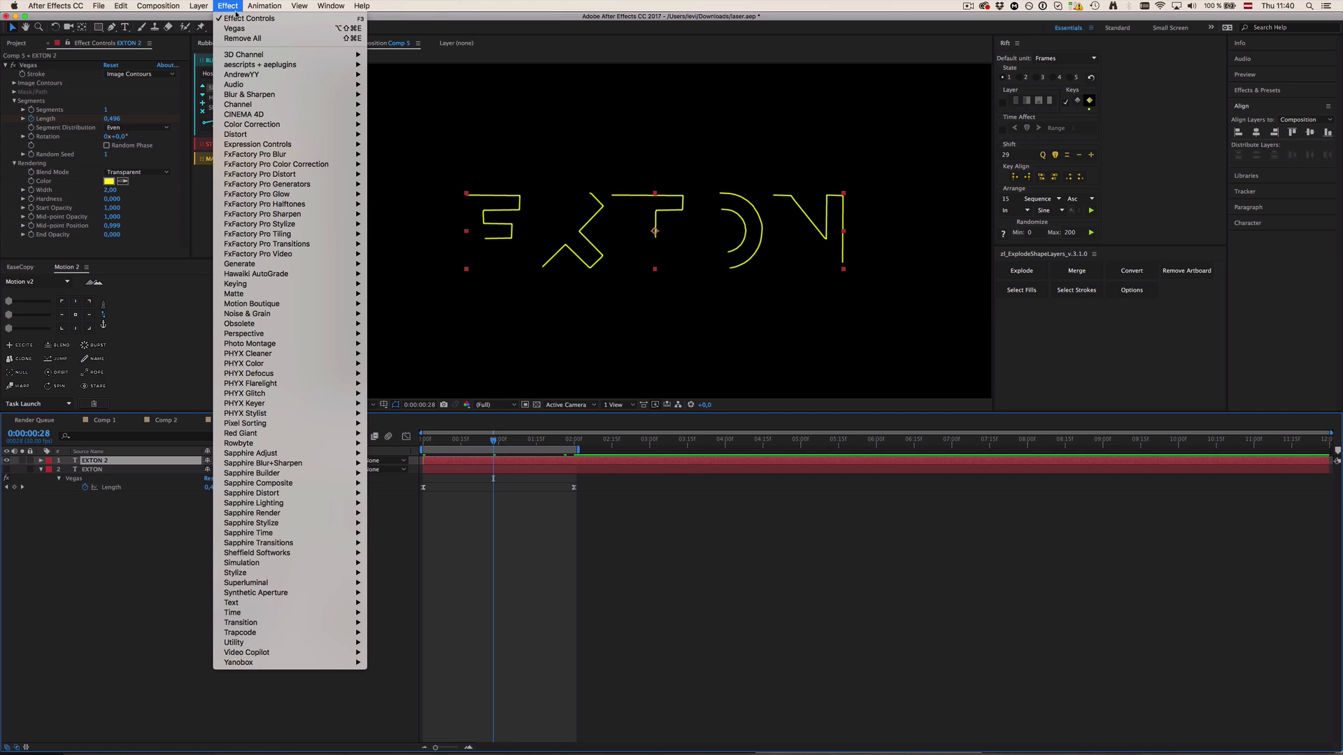
mouse_move(246, 104)
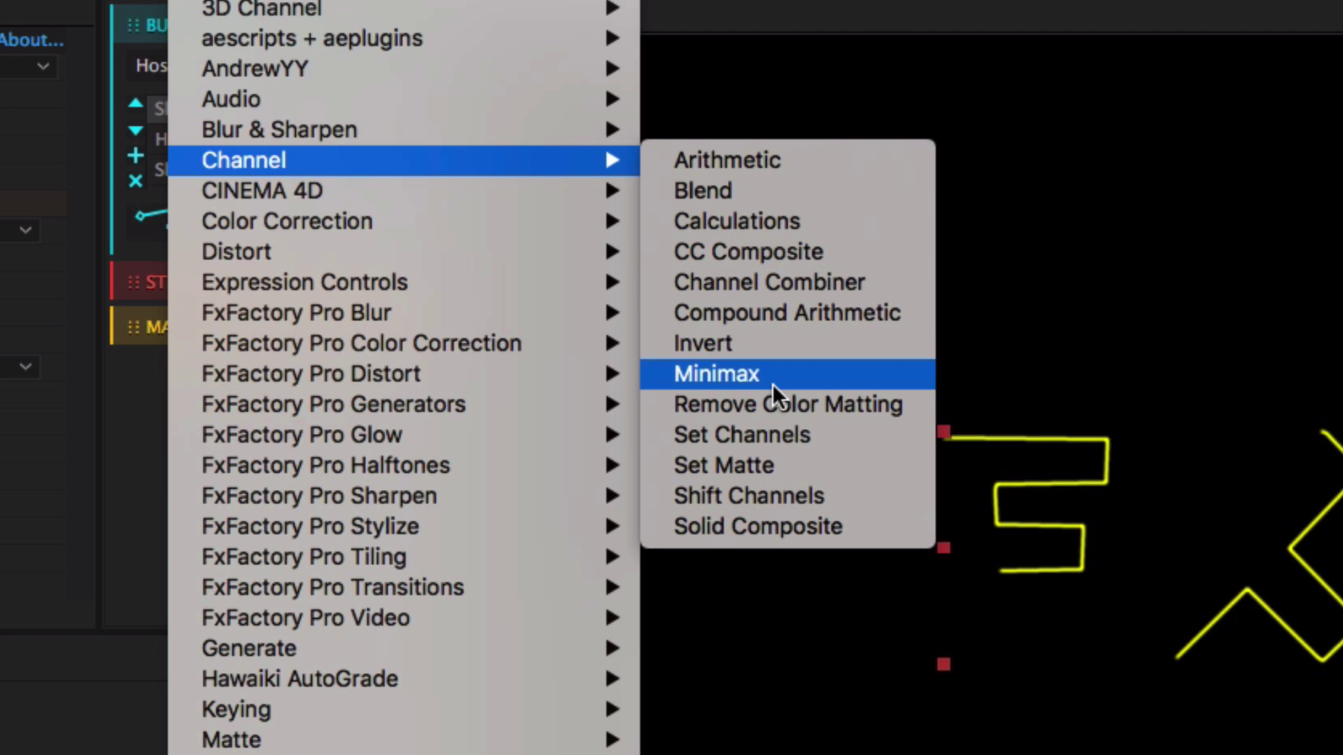
- Apply Minimax to EXTON 2 with radius 200, Alpha and Color, Just Horizontal, viewed at 100%
click(772, 383)
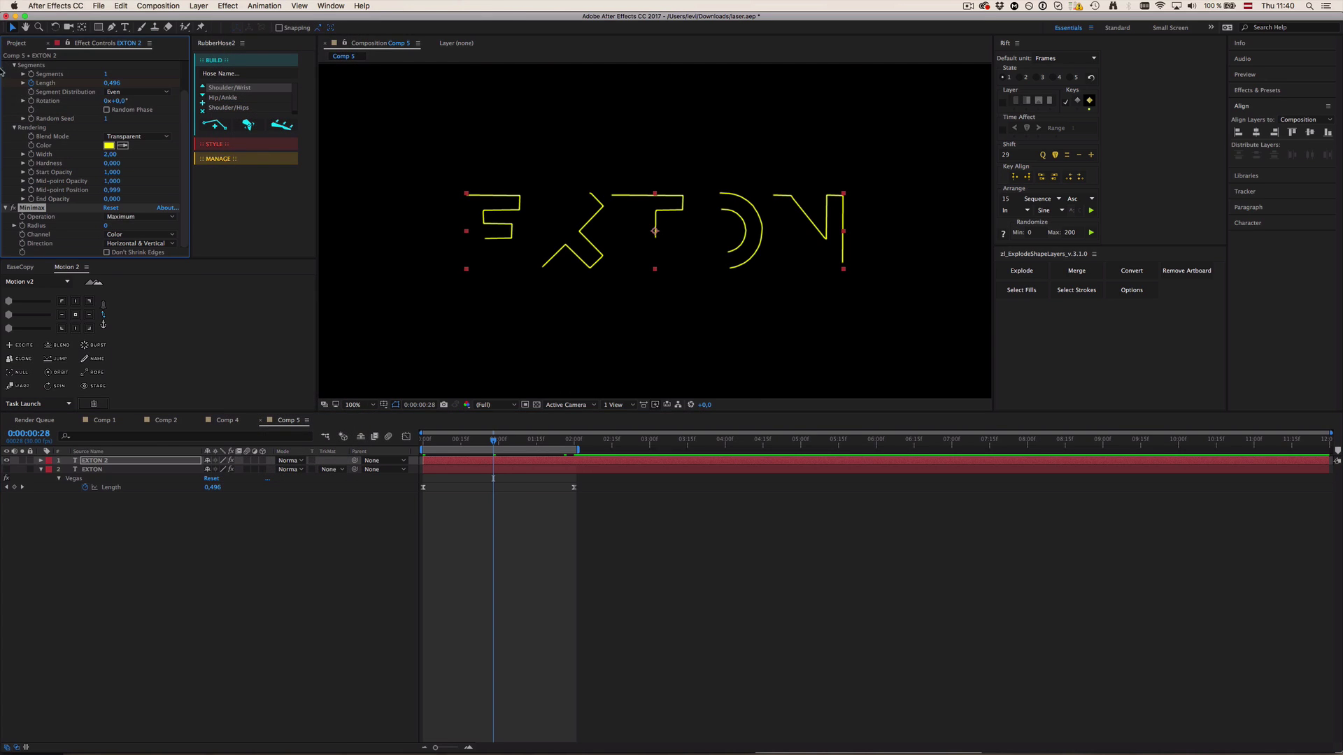
scroll(15, 79, up, 2)
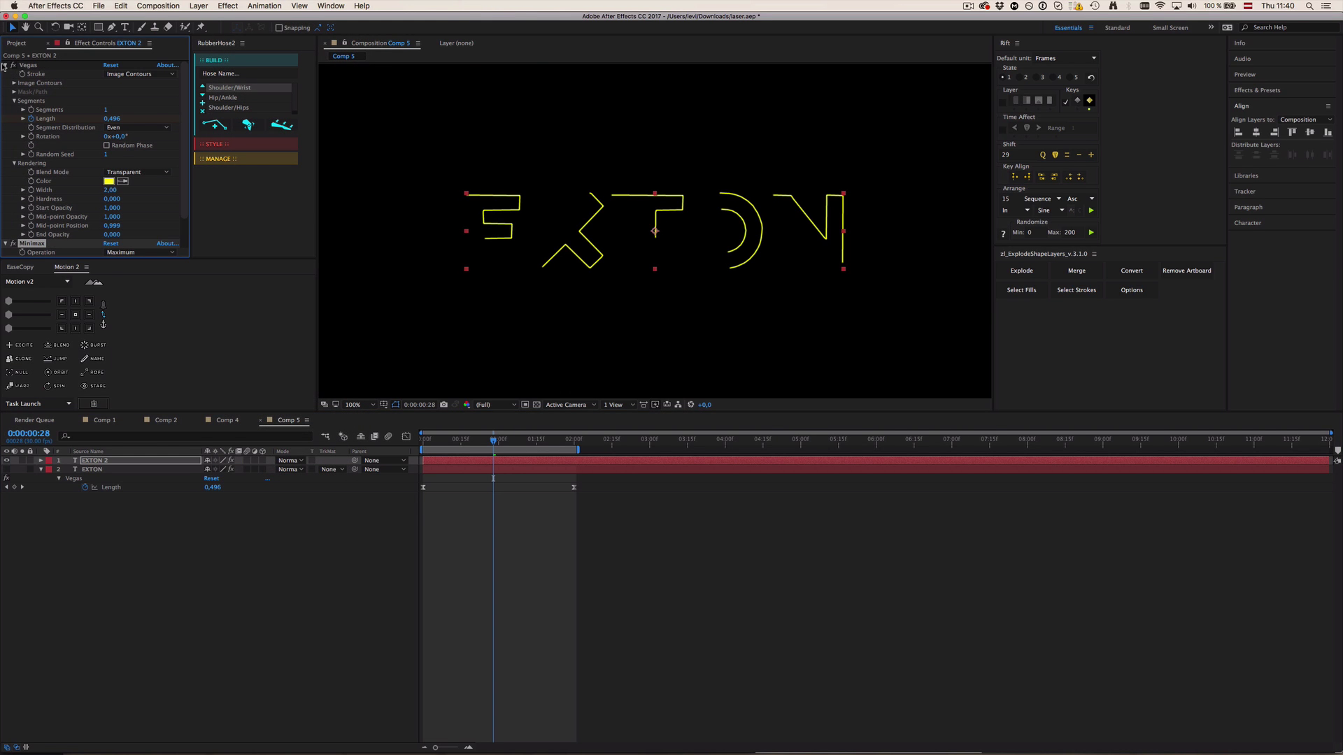
click(5, 65)
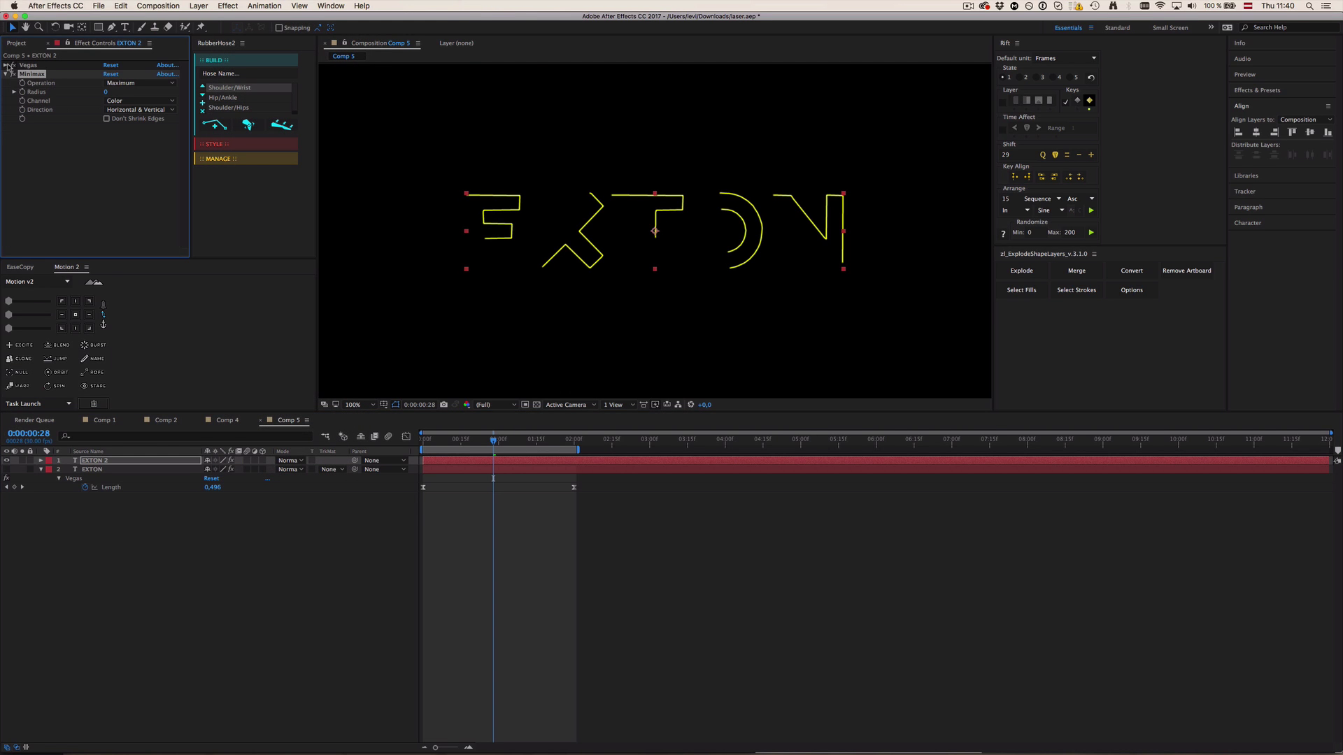
click(105, 92)
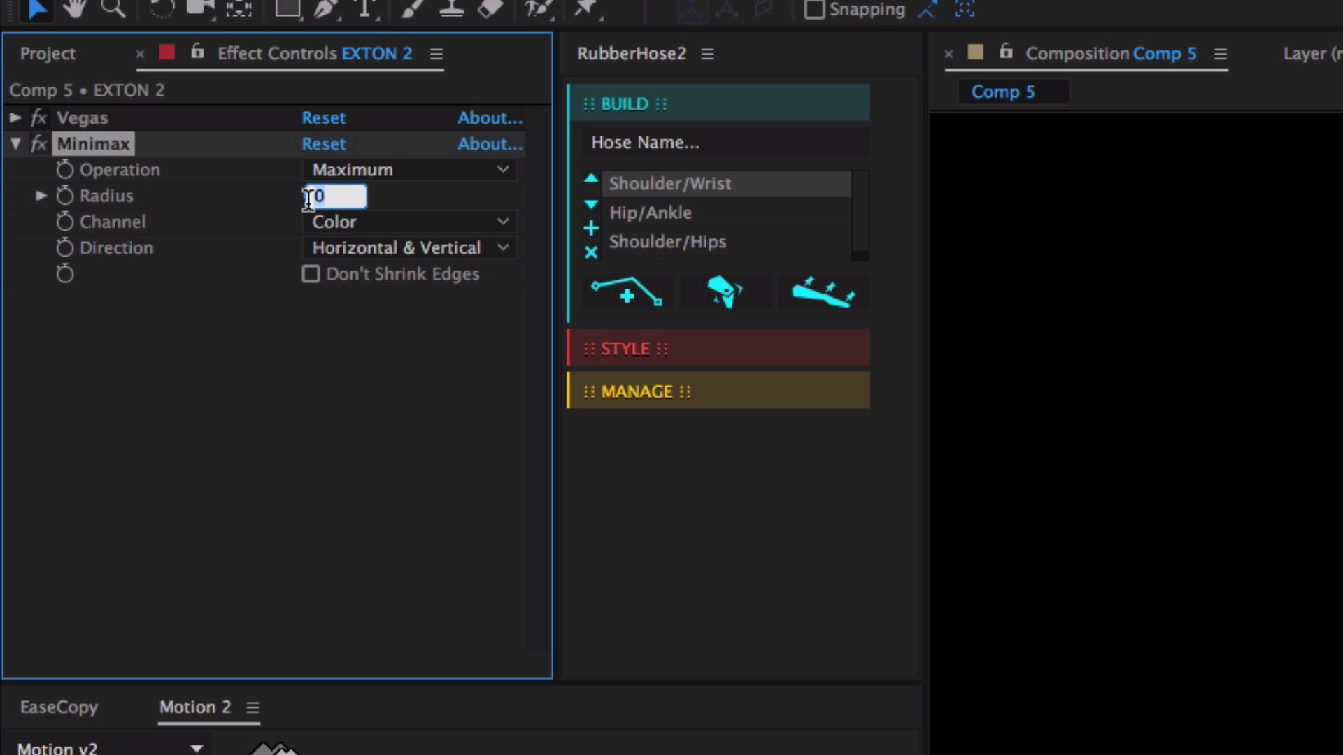
text(200)
key(Return)
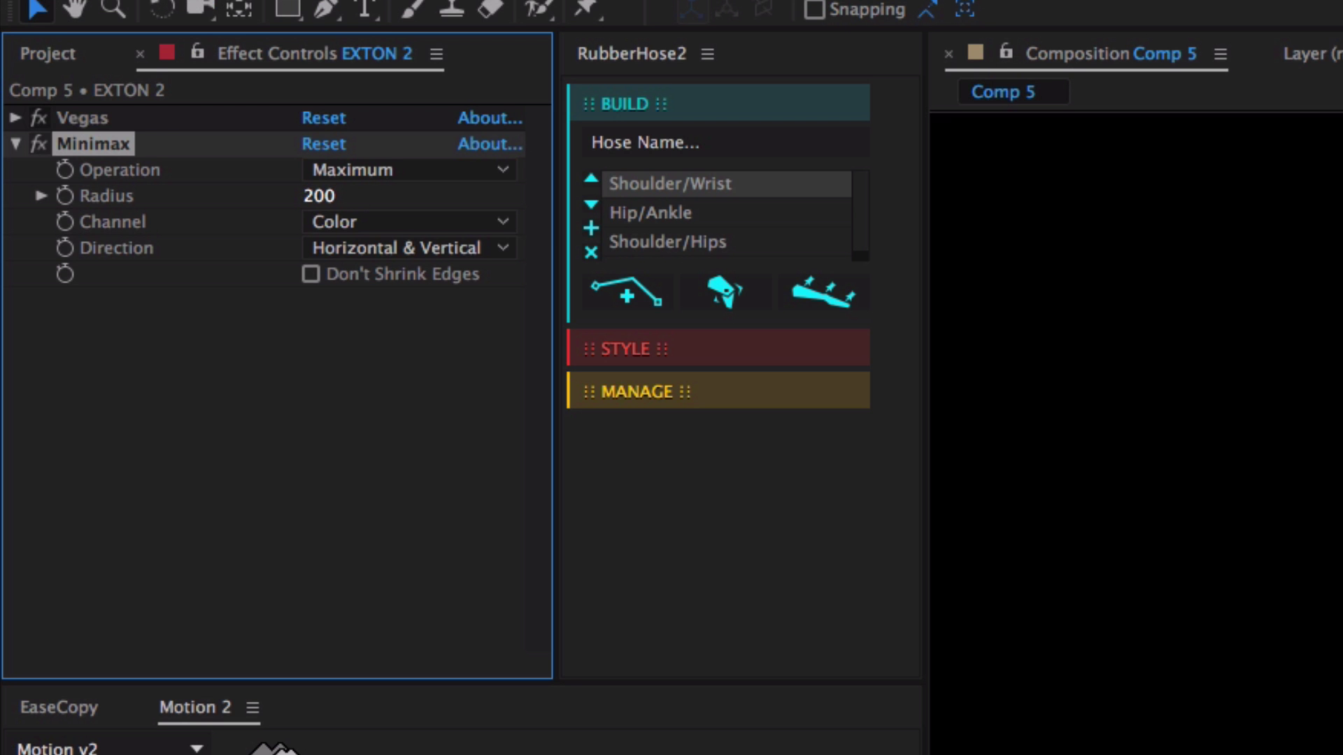
click(384, 225)
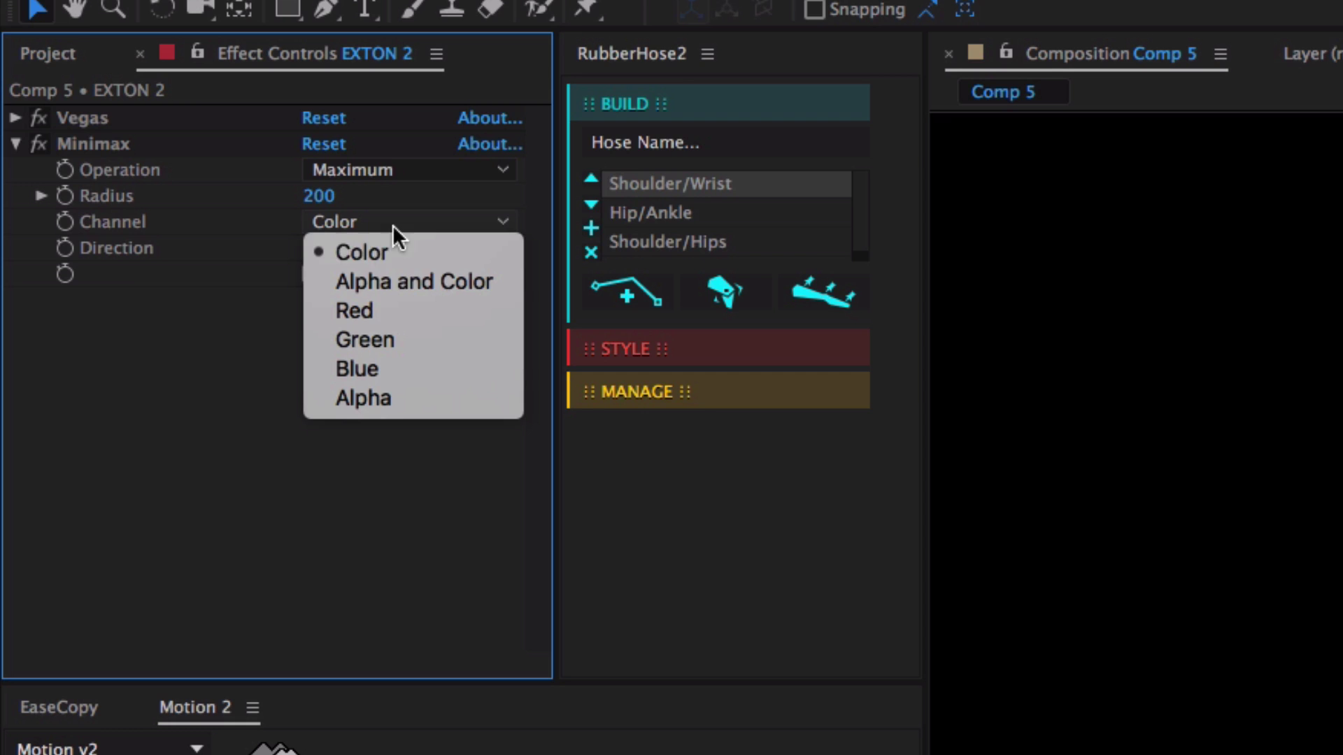
click(383, 283)
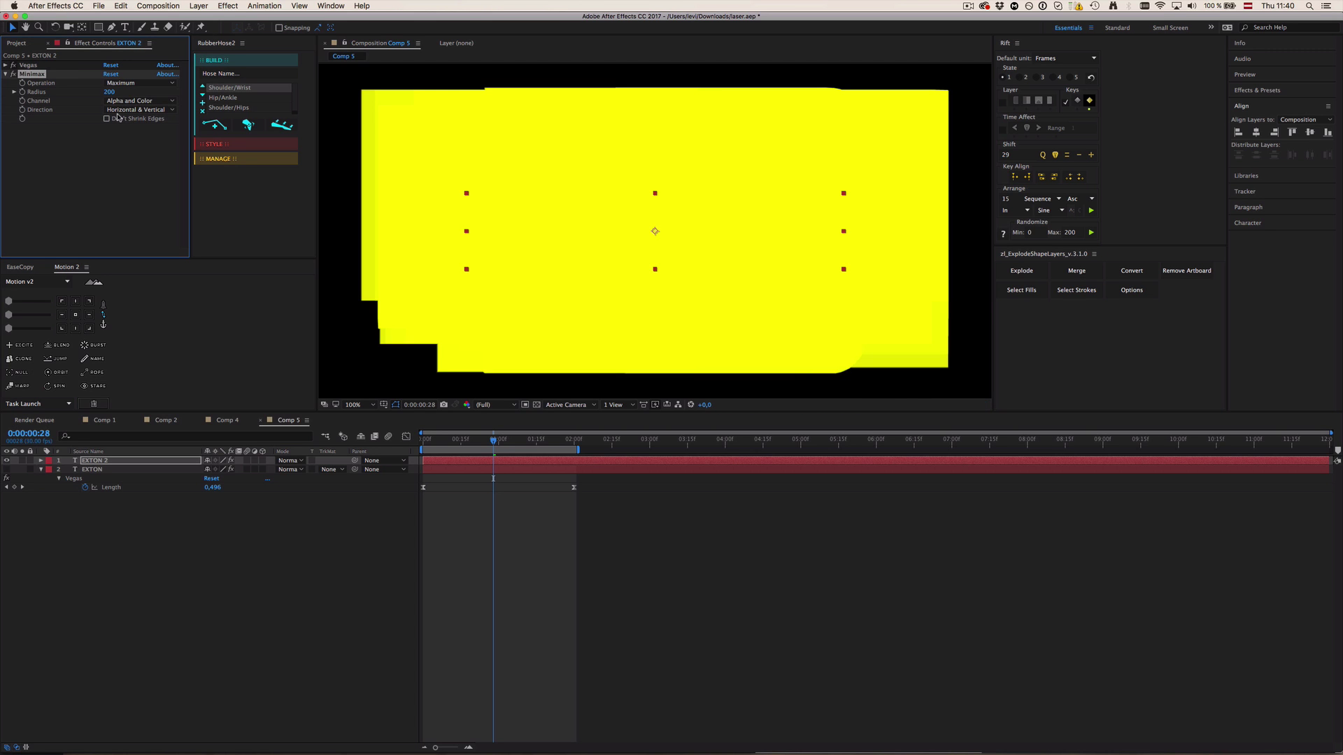
click(120, 111)
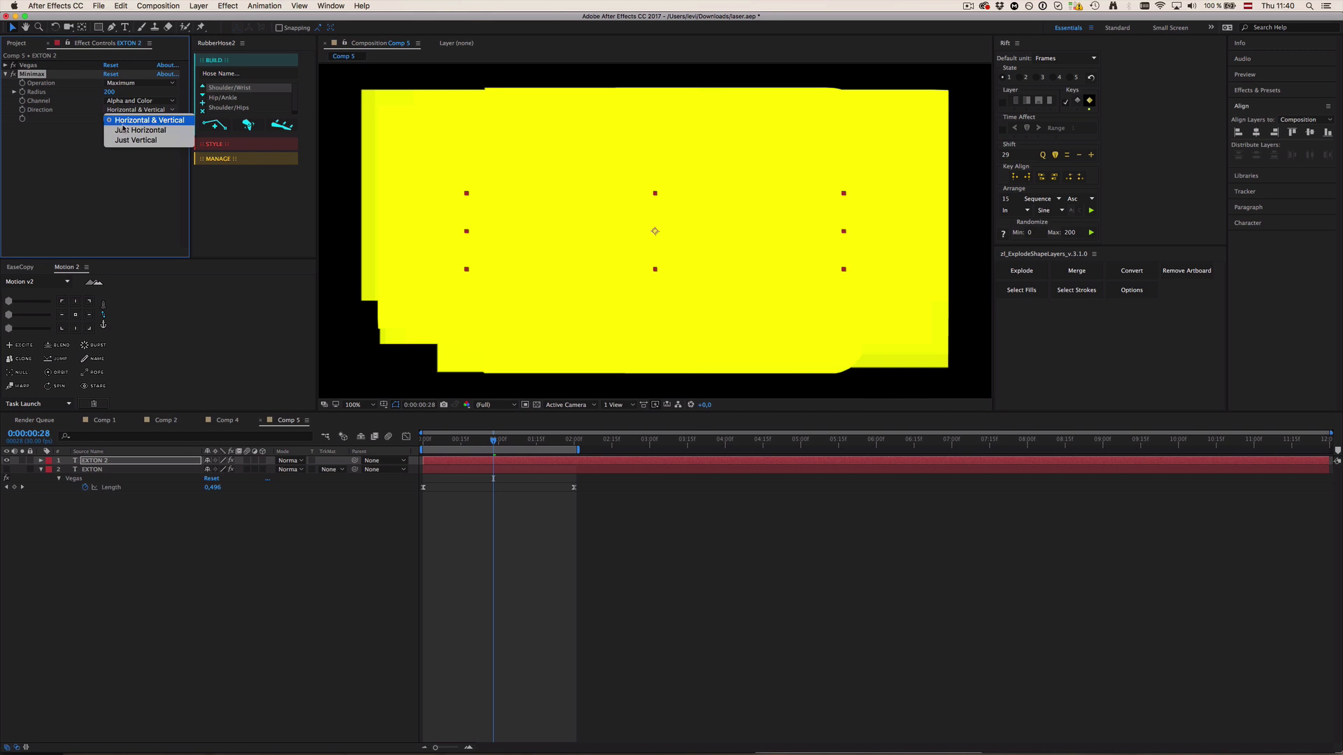
click(124, 129)
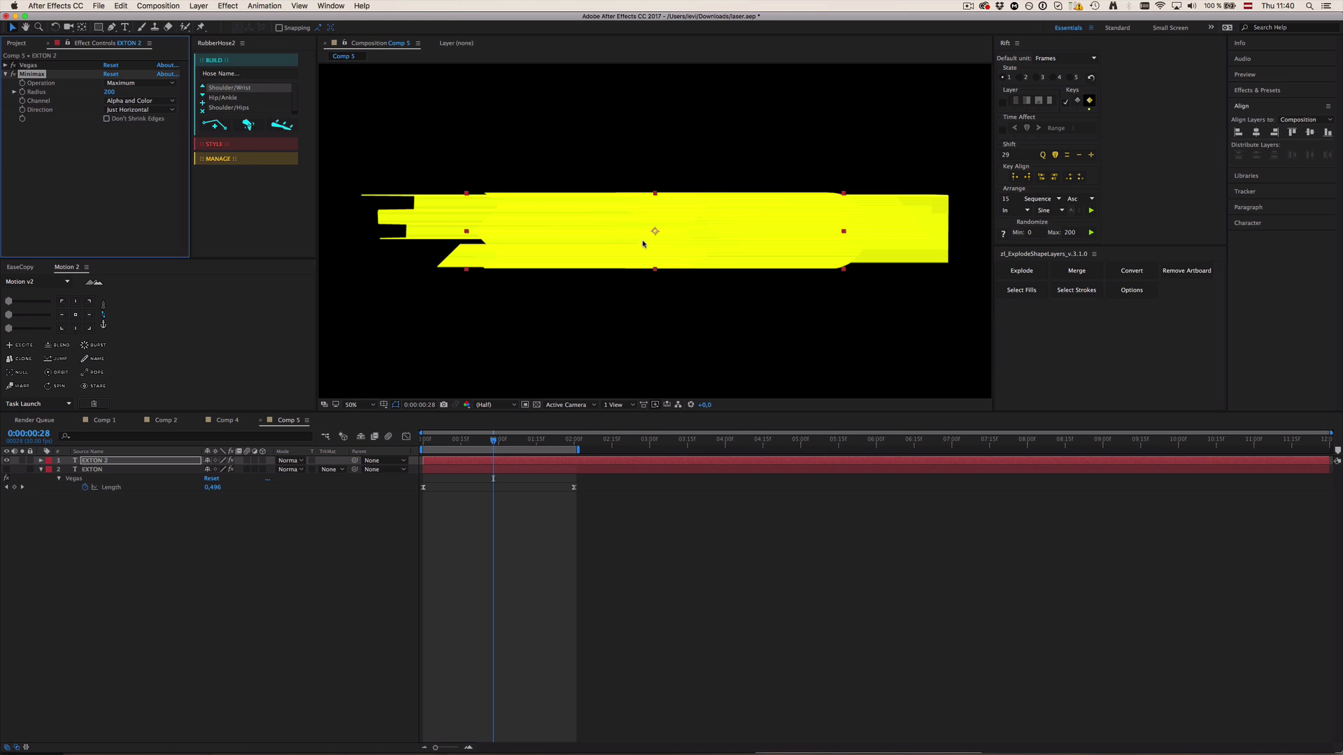
key(slash)
- Try rotating EXTON 2 to -45 degrees, then undo it and hide its properties
click(177, 462)
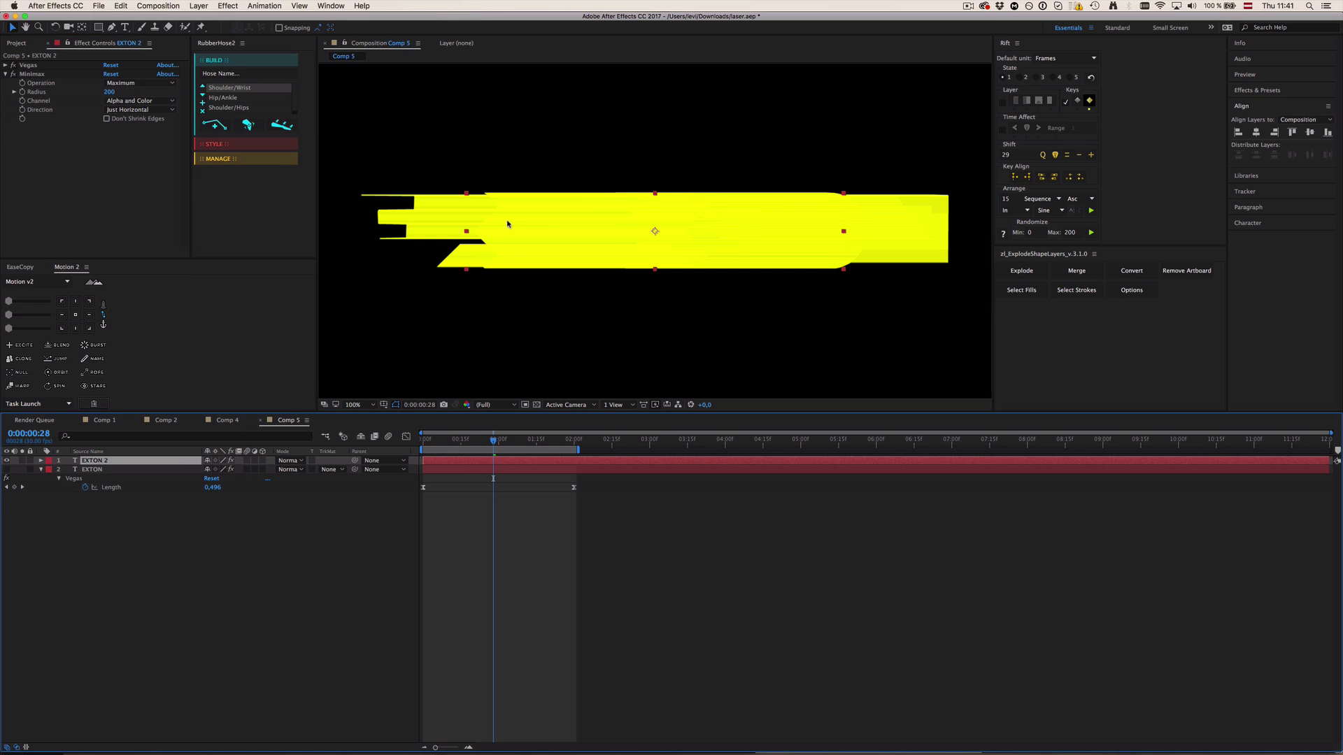
key(r)
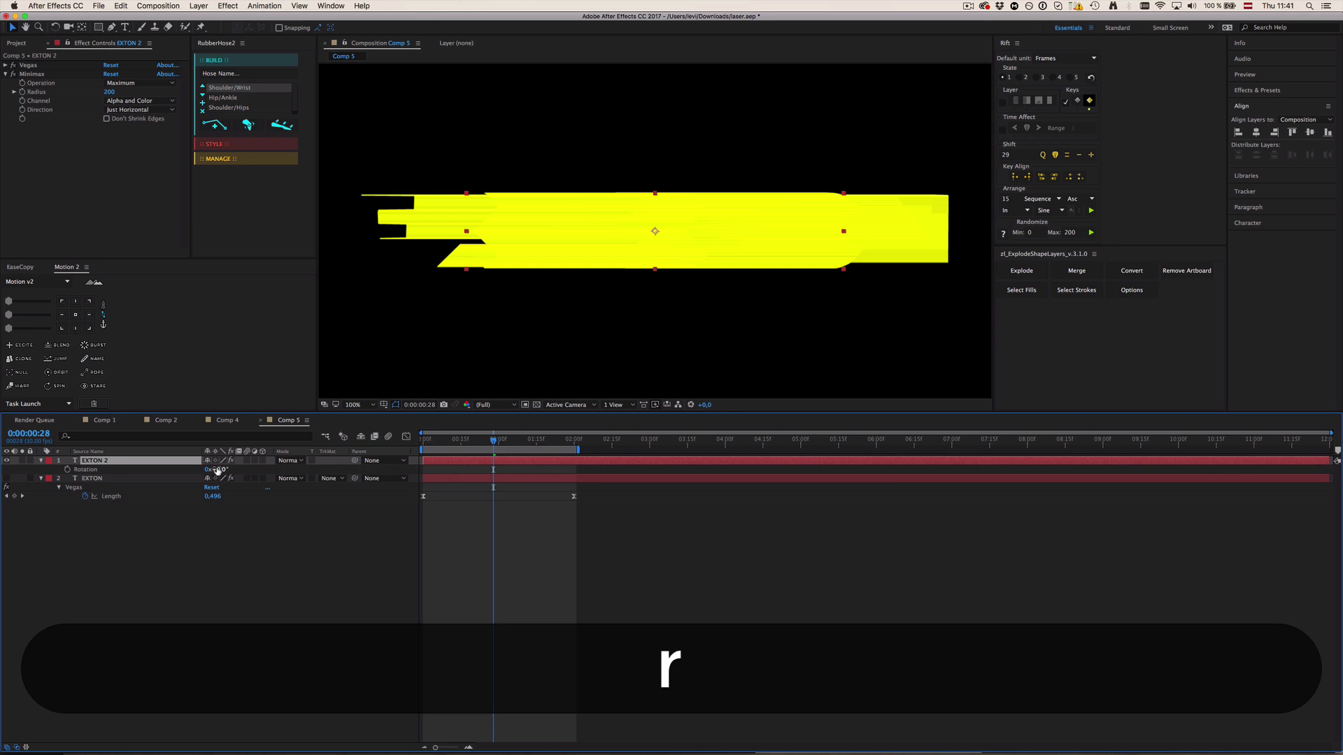
drag(214, 469, 183, 468)
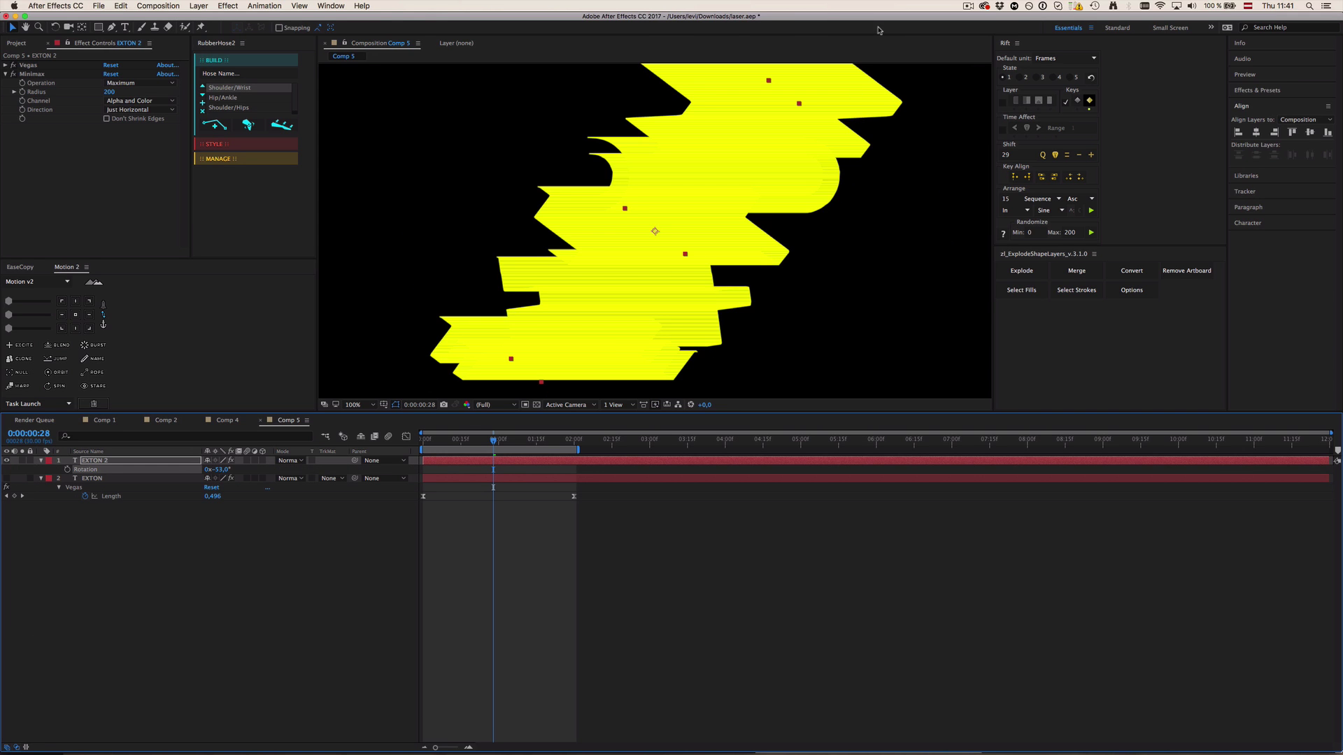
key(super+t)
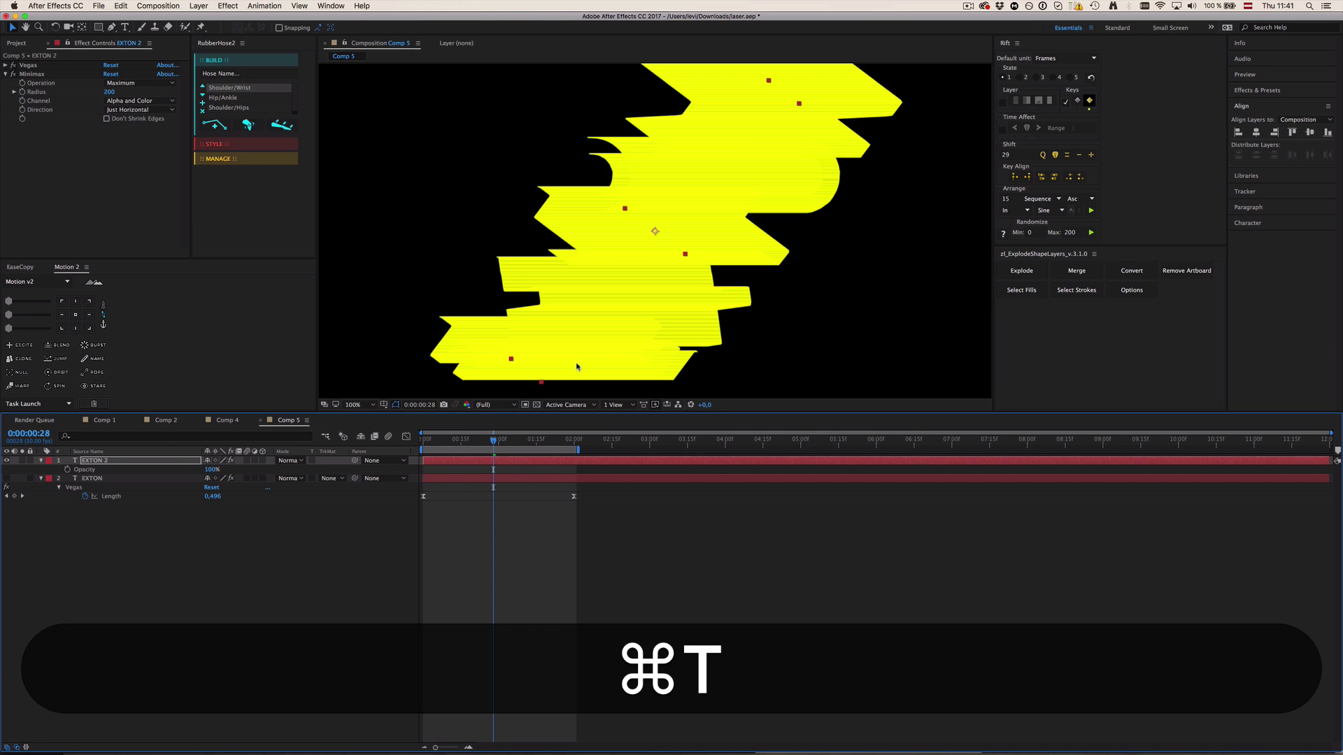
key(super+z)
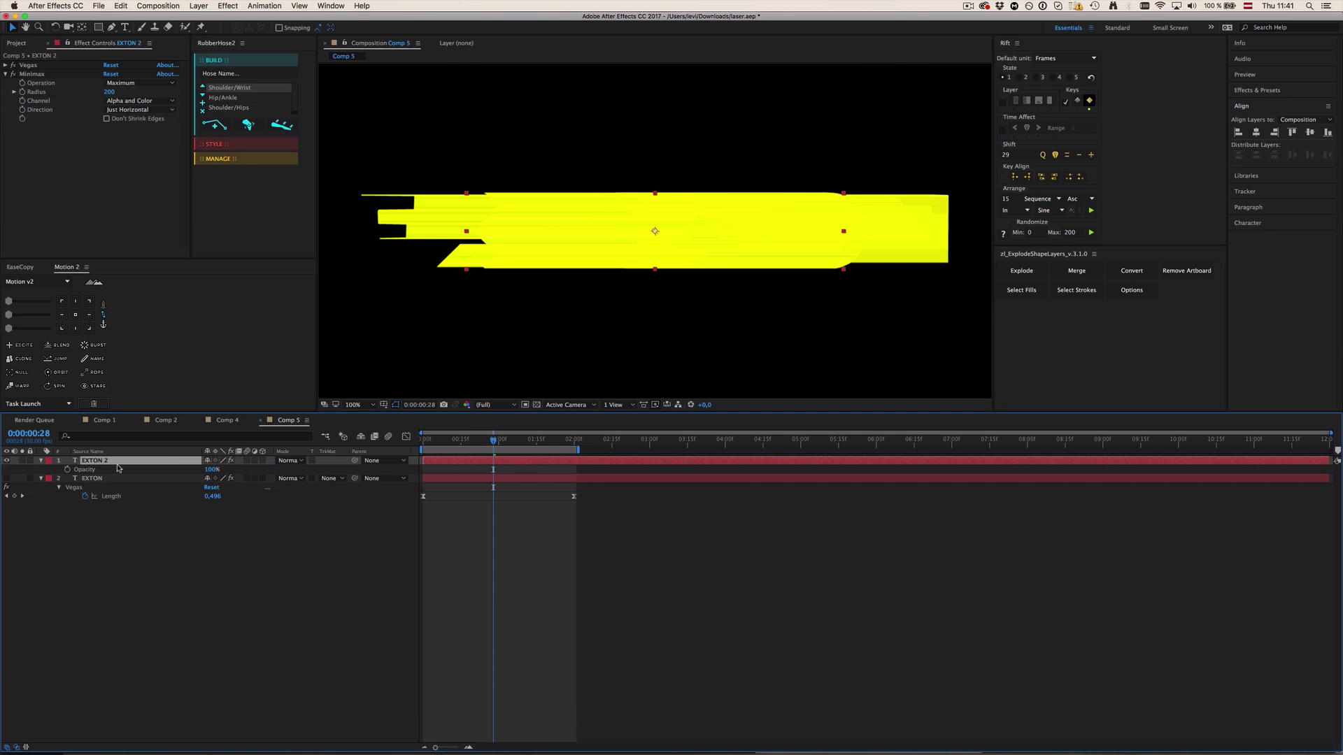
key(u)
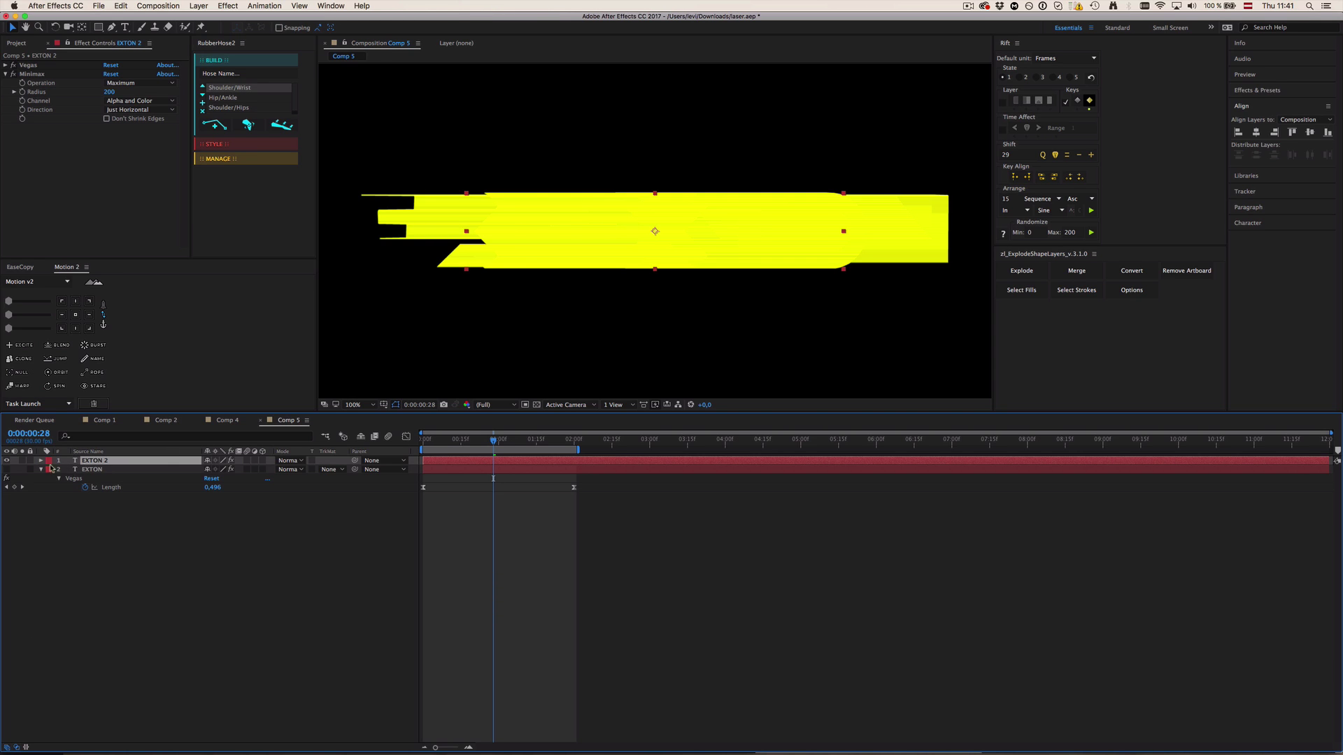
- Move EXTON above EXTON 2 and make its Vegas stroke blue 002FFF
click(91, 470)
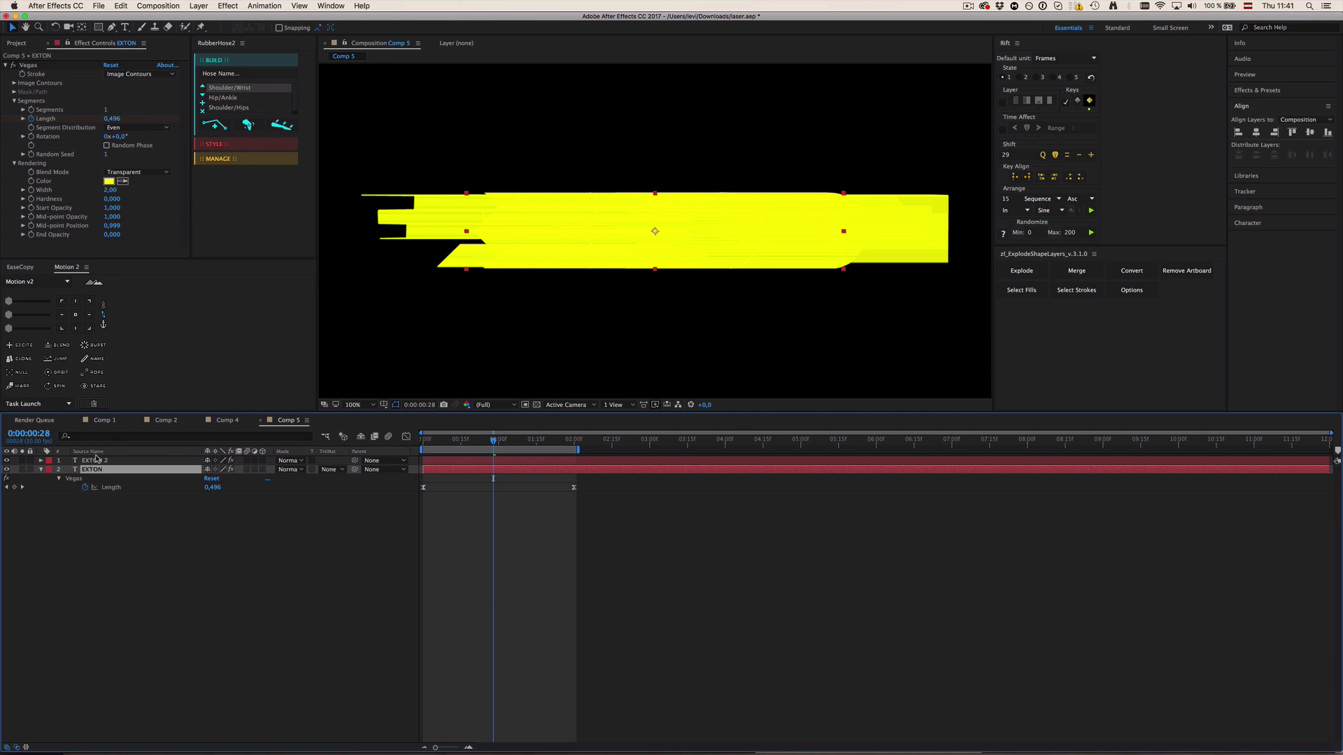
key(super+bracketright)
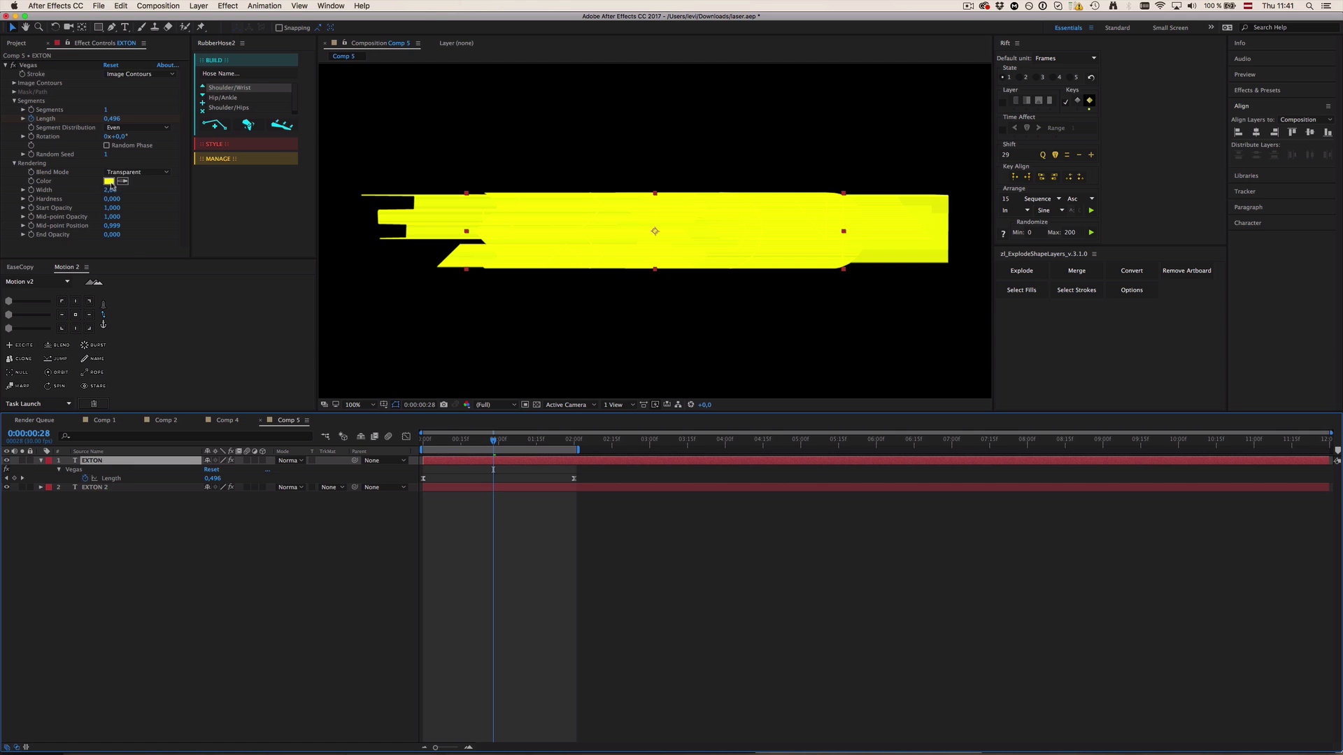
click(109, 182)
click(155, 129)
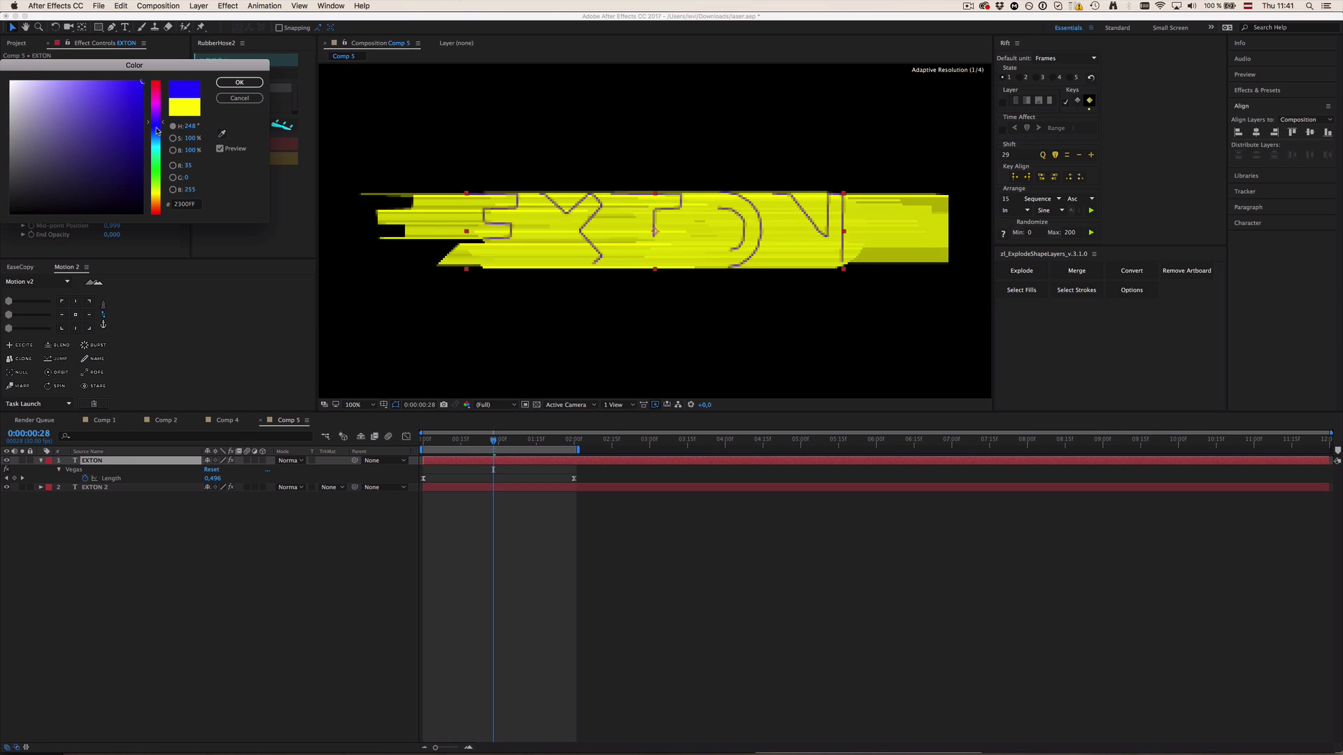
click(218, 84)
click(471, 578)
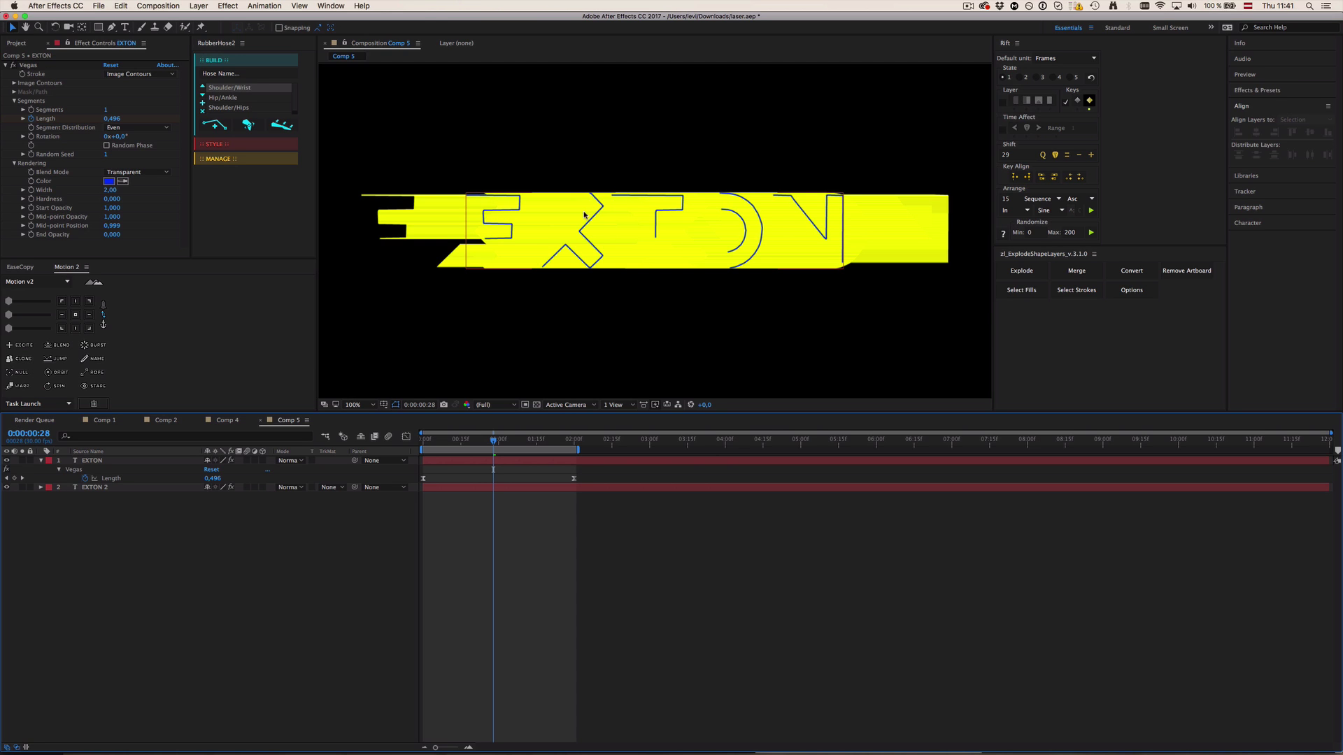
click(447, 462)
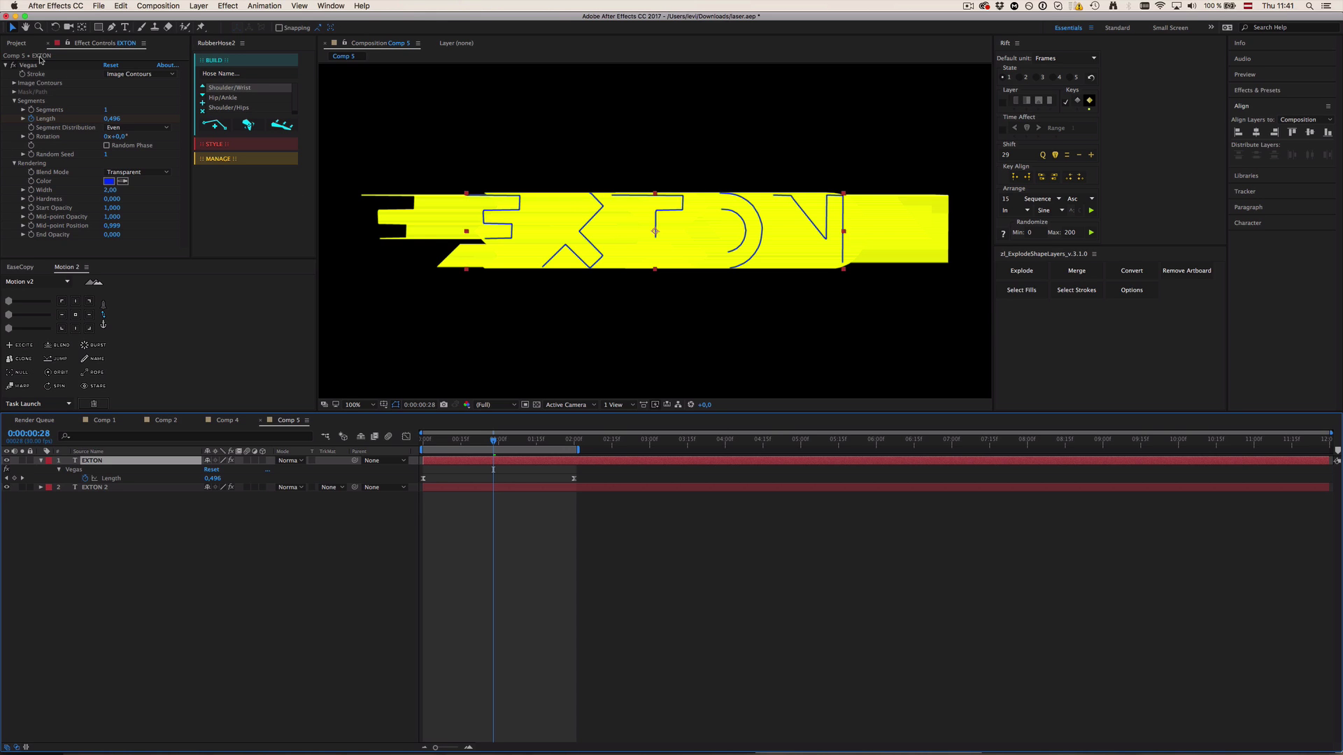
click(102, 487)
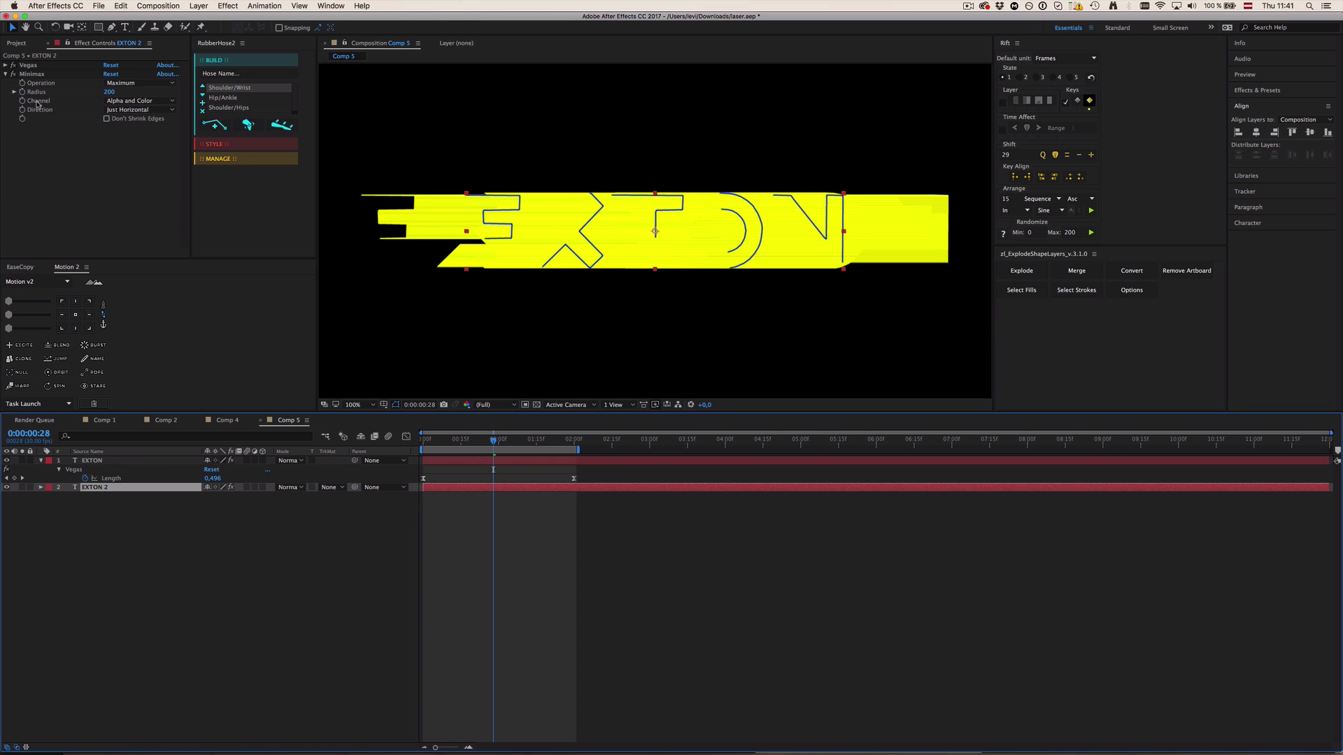
click(35, 73)
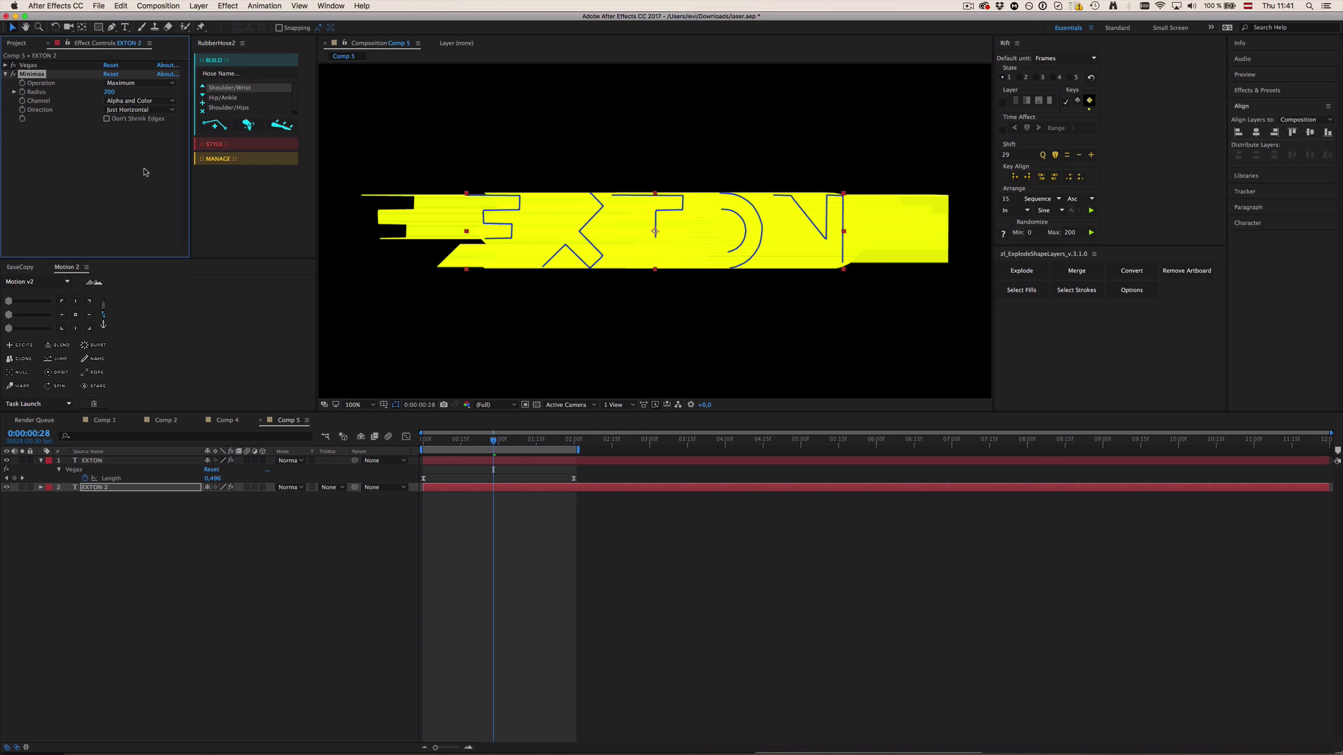
- Add a Distort > Transform effect to EXTON 2, duplicate it, and move the first Transform above Minimax
click(228, 6)
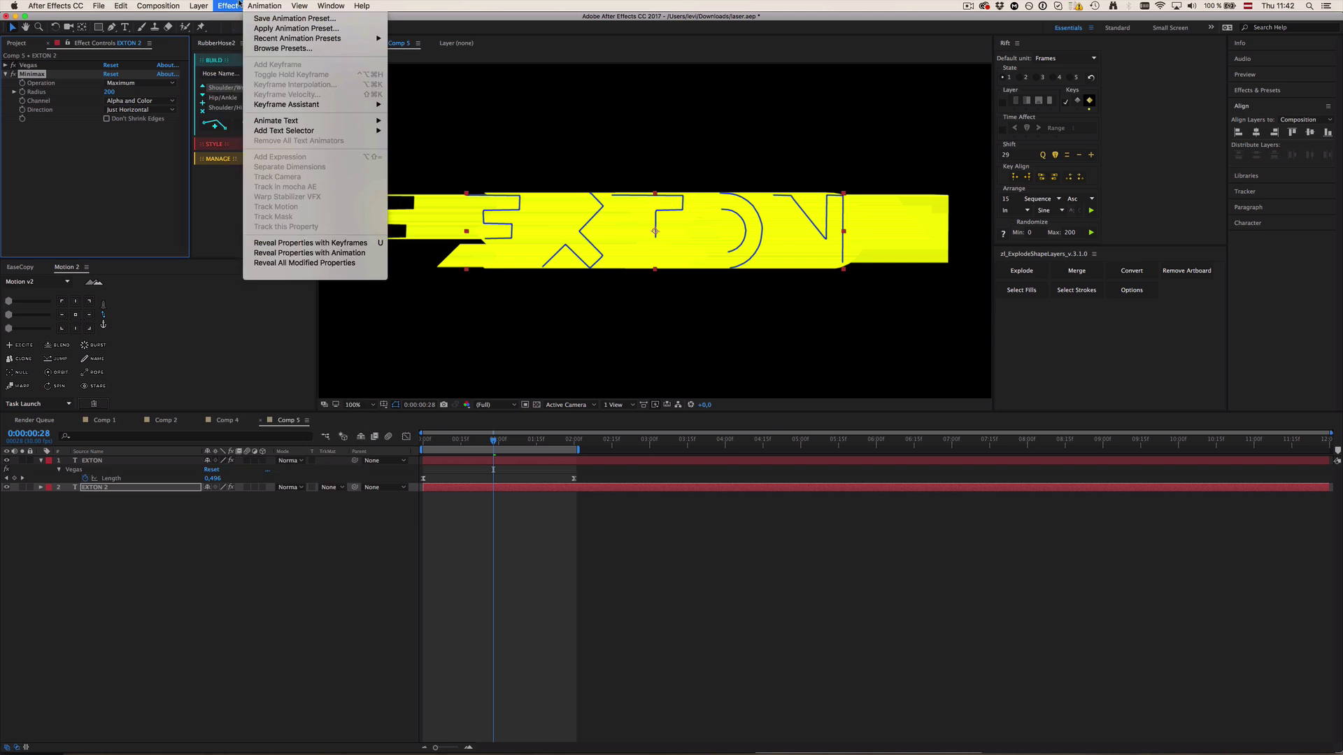
mouse_move(293, 263)
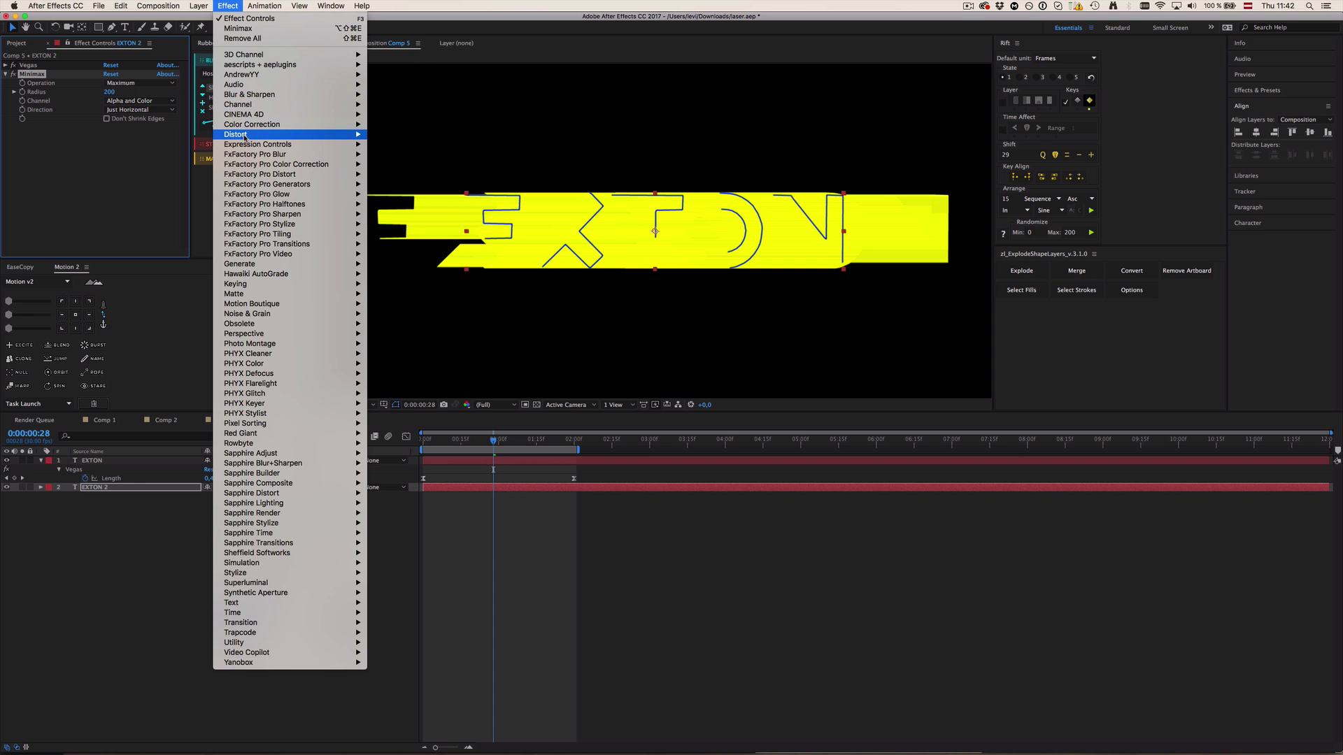
mouse_move(294, 134)
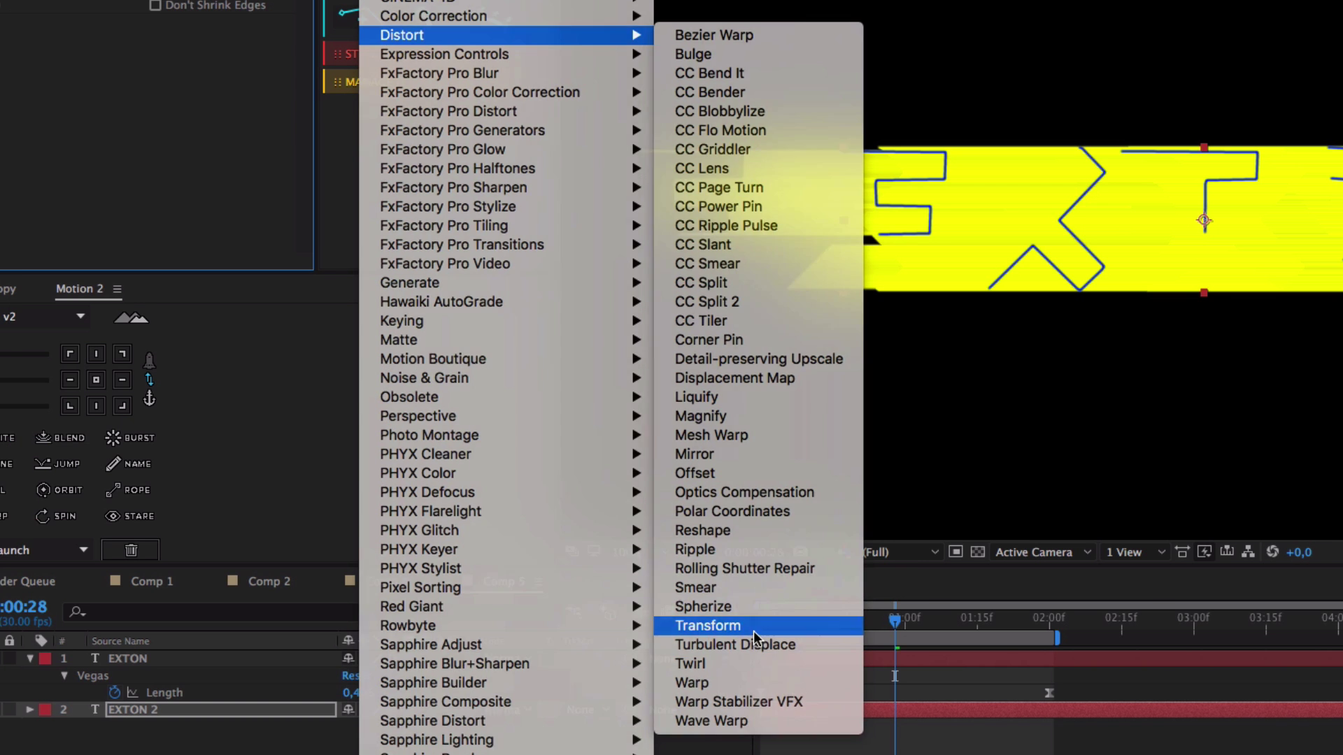
click(420, 443)
scroll(36, 105, up, 2)
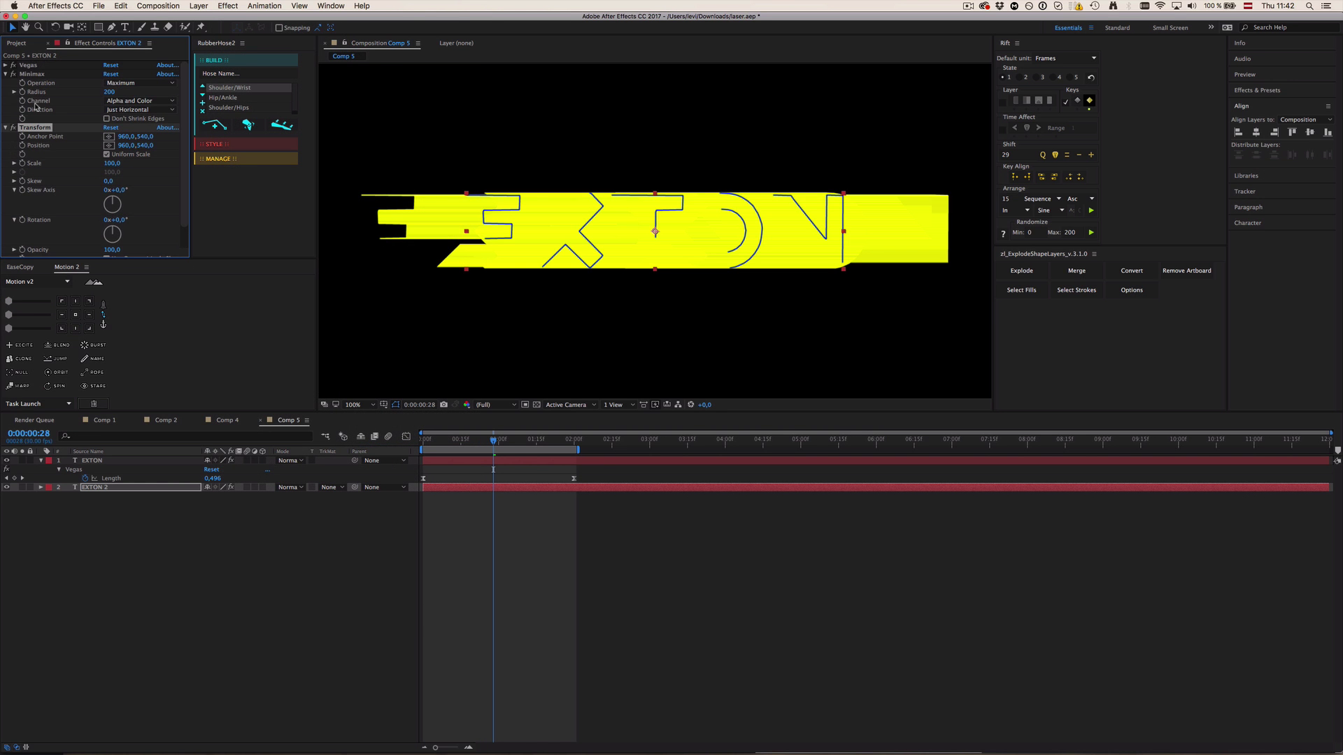
click(6, 73)
key(super+d)
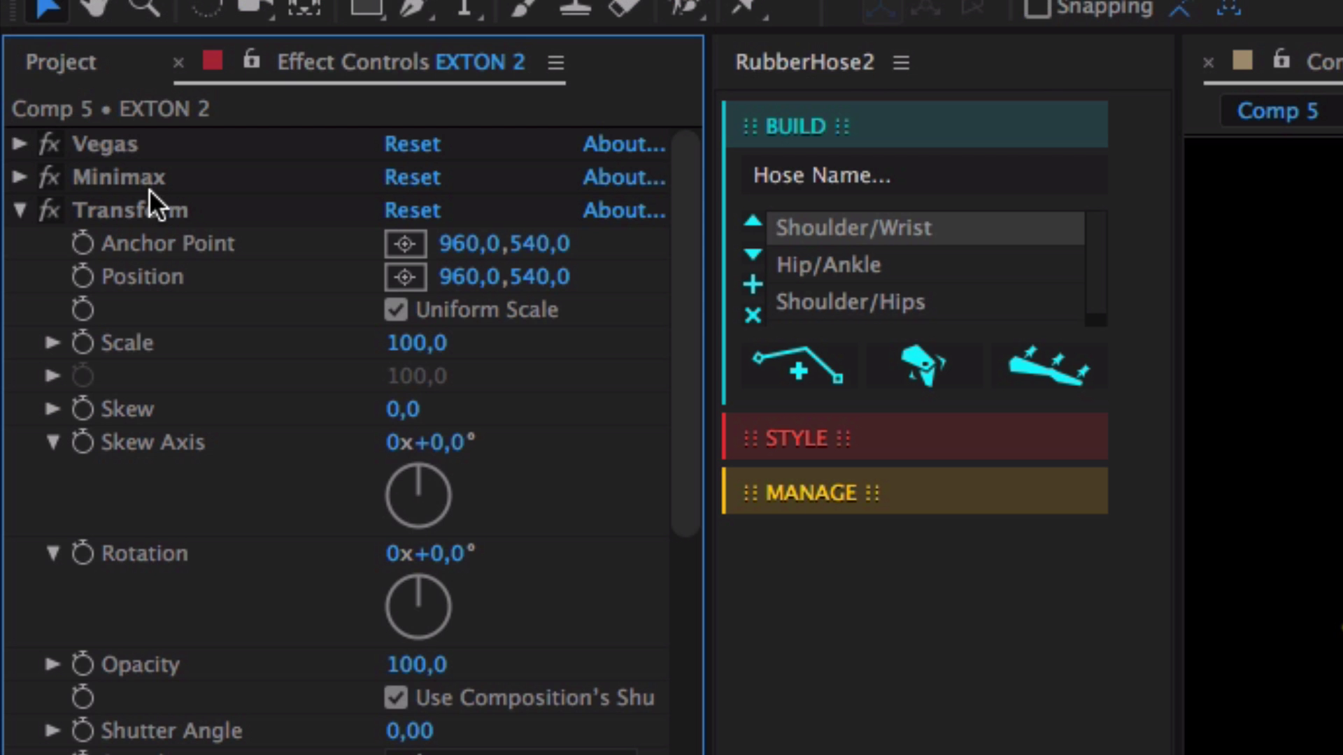
drag(137, 204, 81, 191)
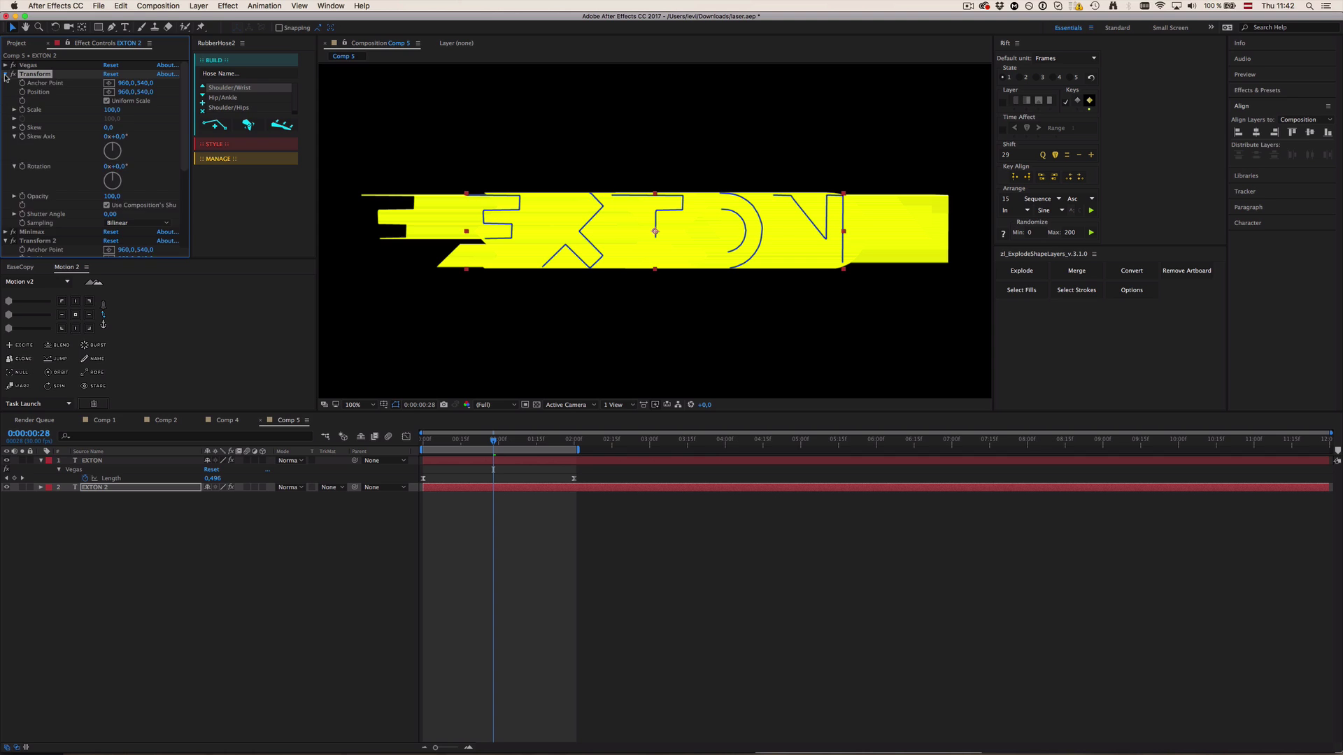
- Collapse the Transform and Transform 2 effects and review EXTON 2's effect stack
click(6, 74)
click(30, 93)
click(5, 92)
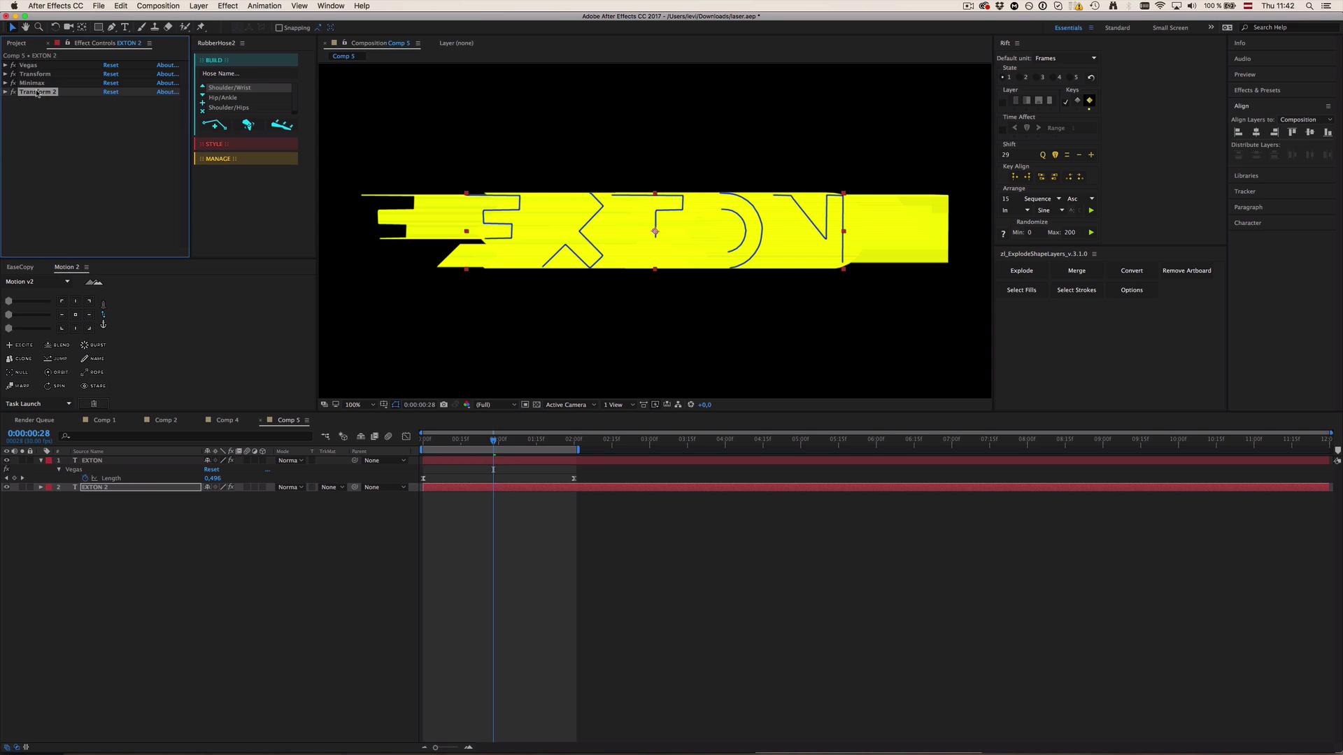
click(35, 94)
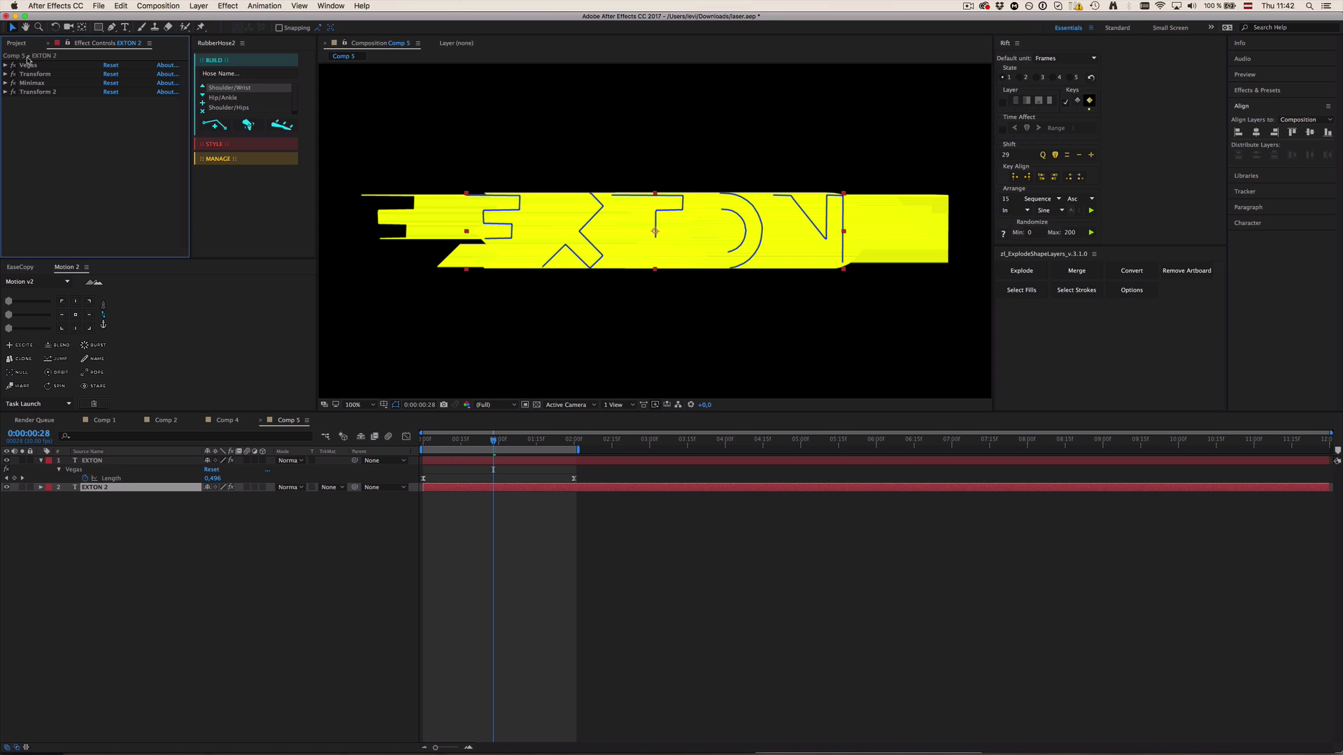
click(28, 65)
click(39, 101)
click(43, 92)
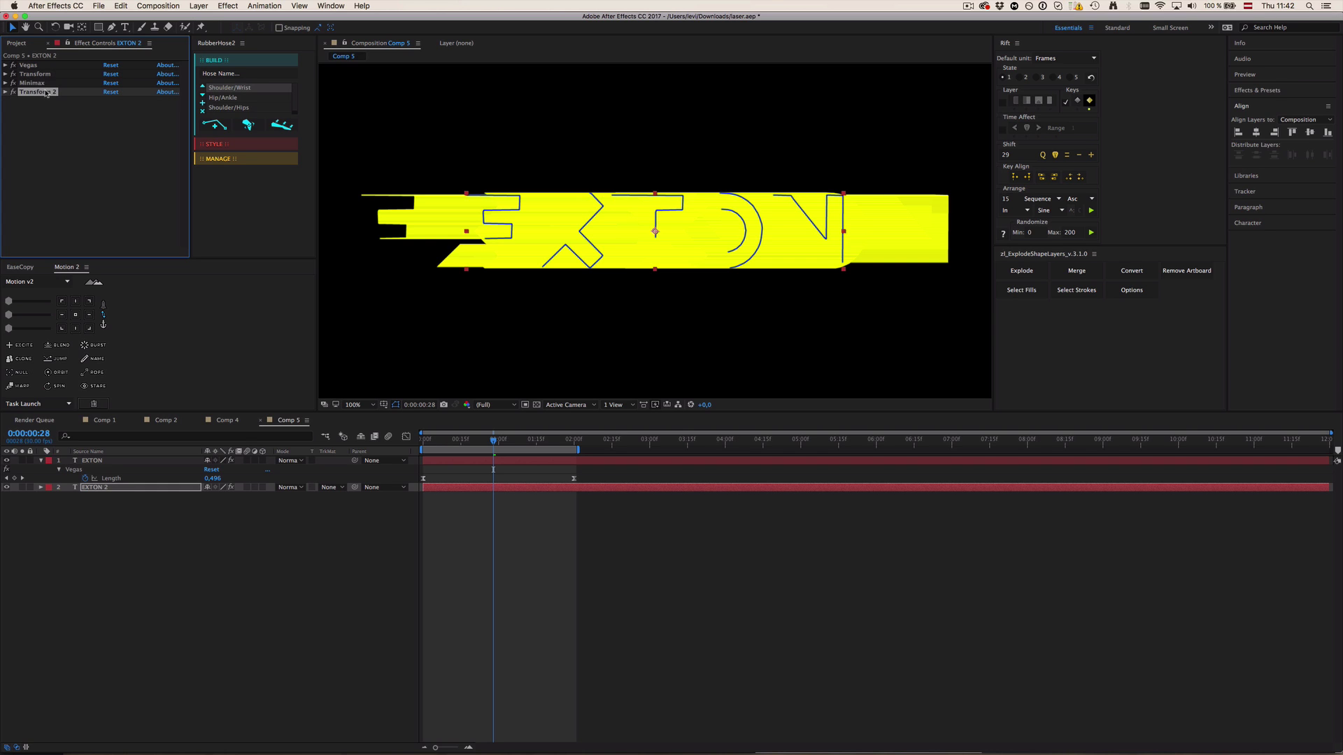
key(Up)
key(Up)
key(Up)
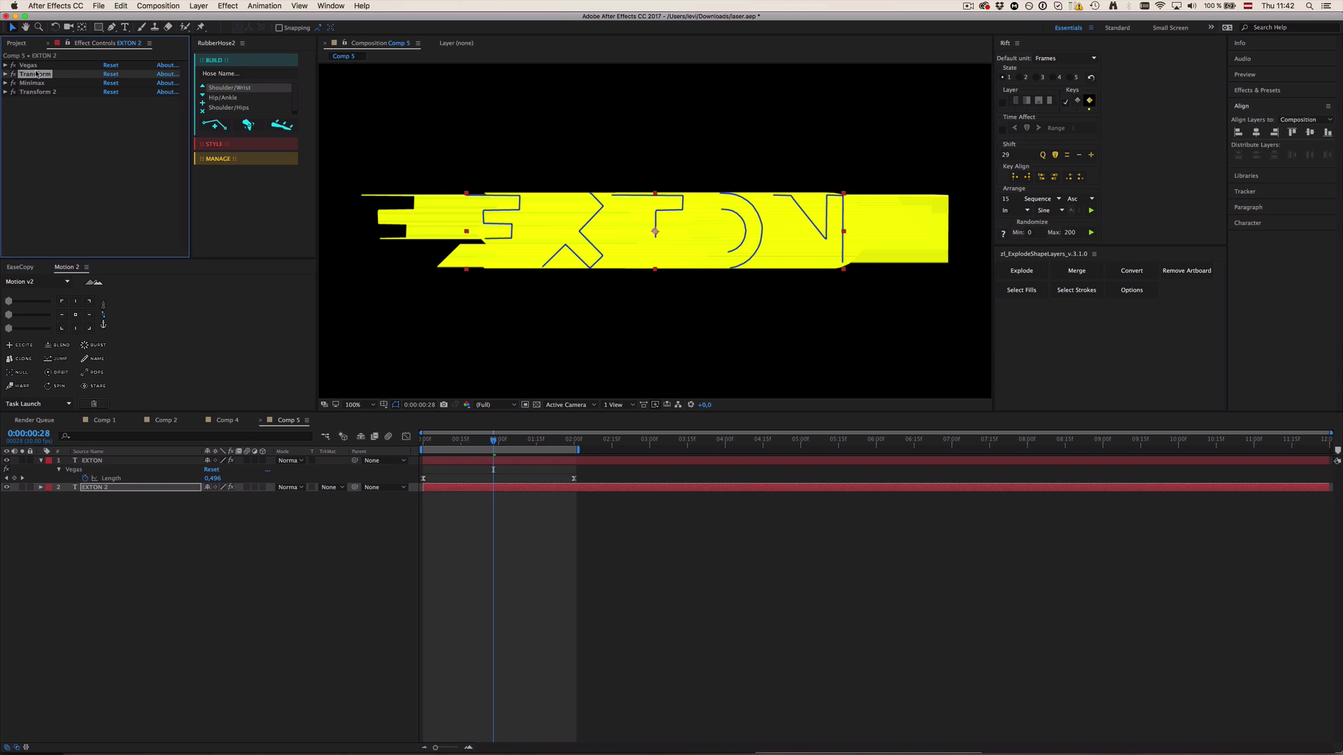
click(37, 92)
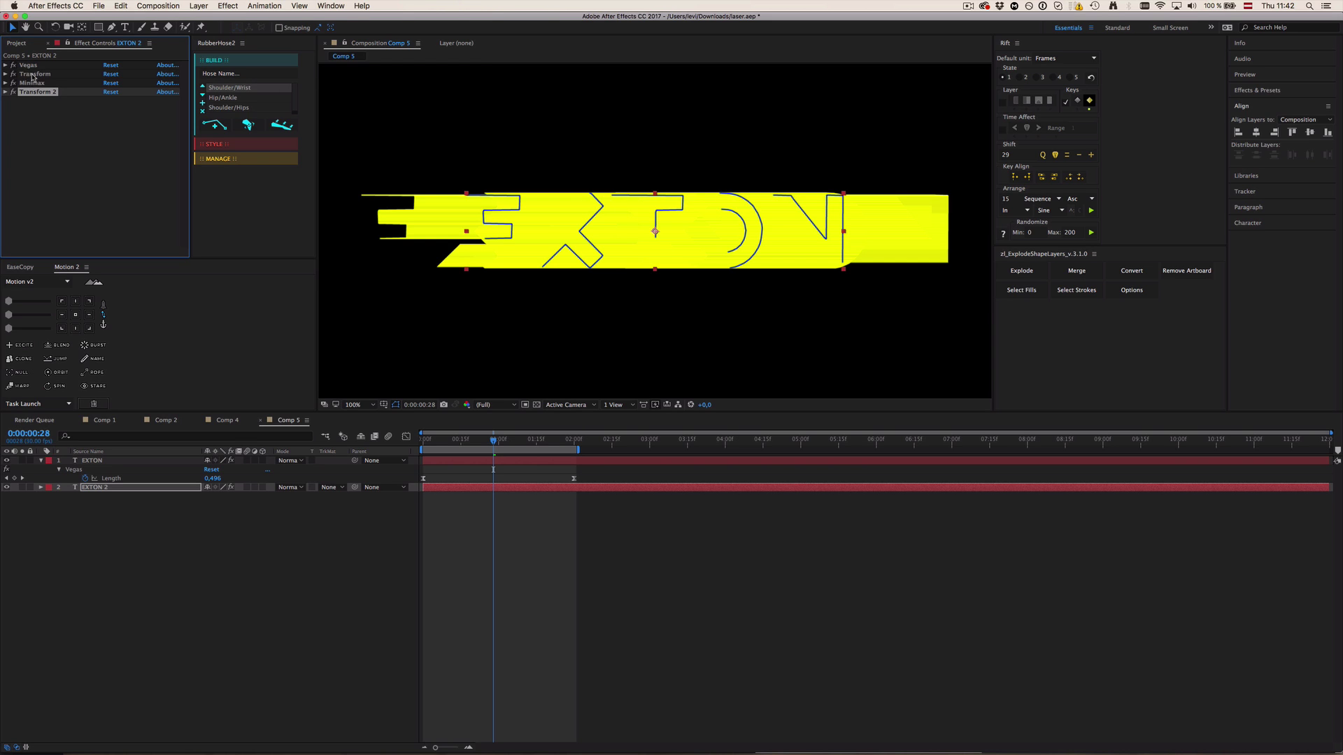
- Test rotating the streak with the first Transform effect, including 69°, then undo it
click(32, 76)
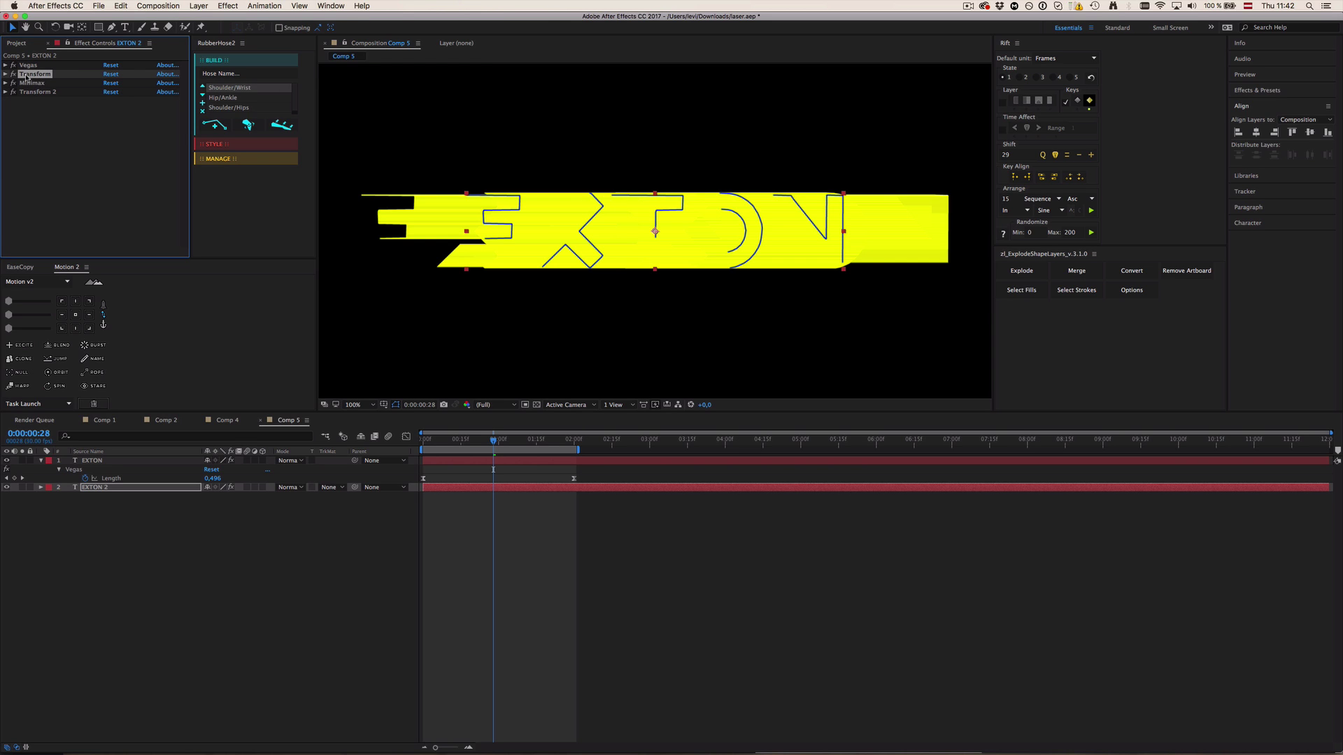
click(5, 74)
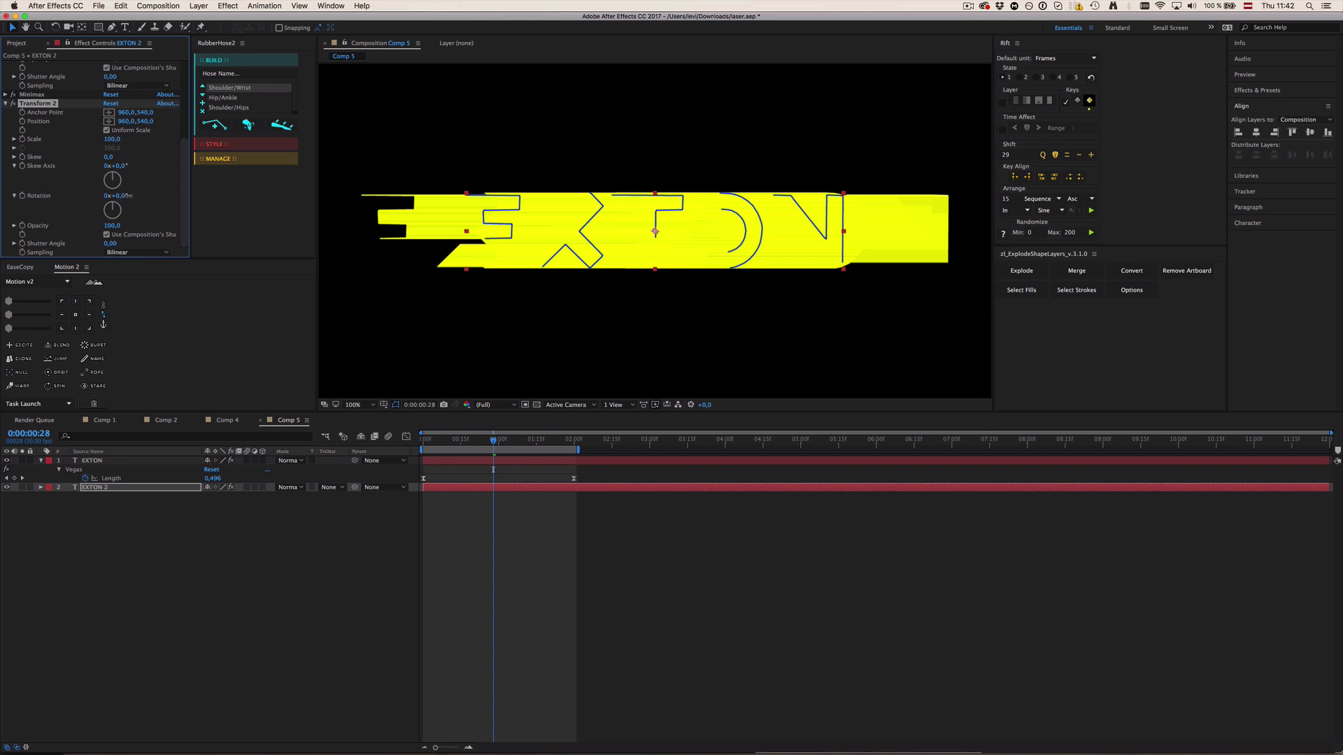
drag(128, 196, 150, 195)
key(super+z)
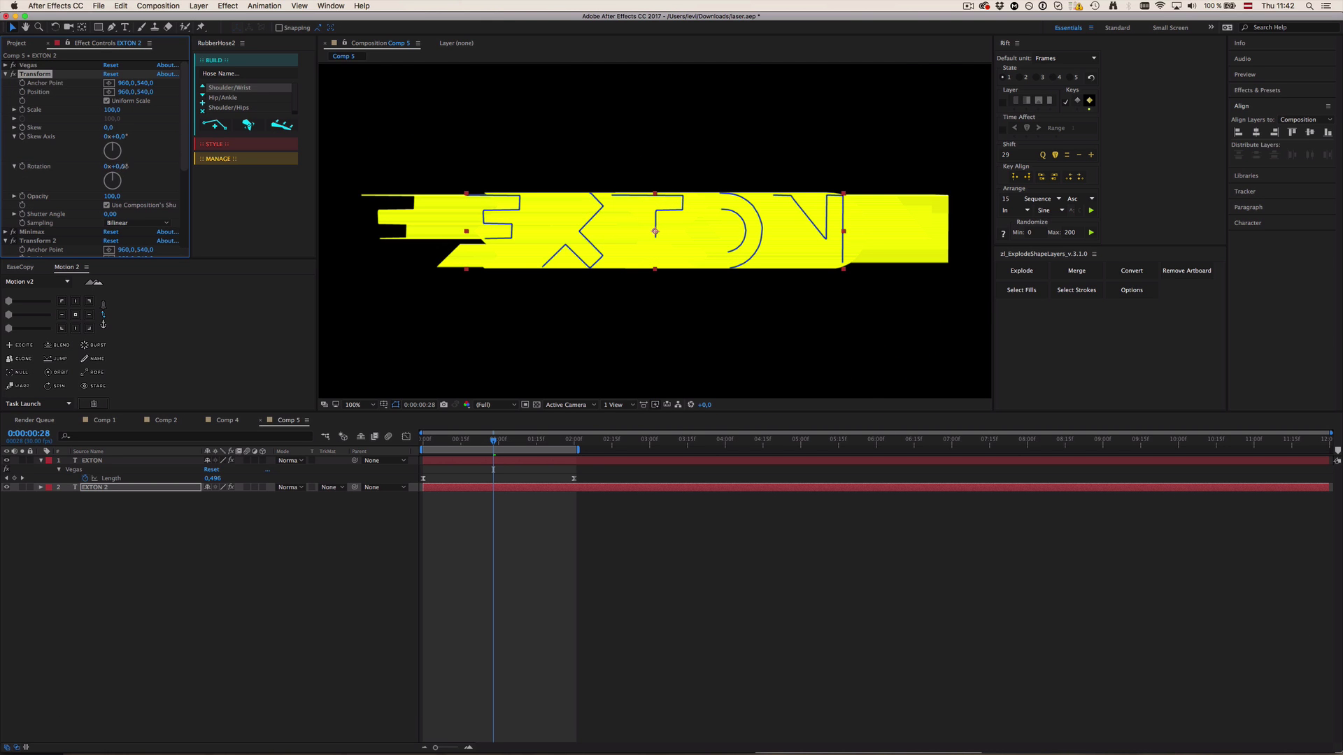
drag(126, 167, 185, 160)
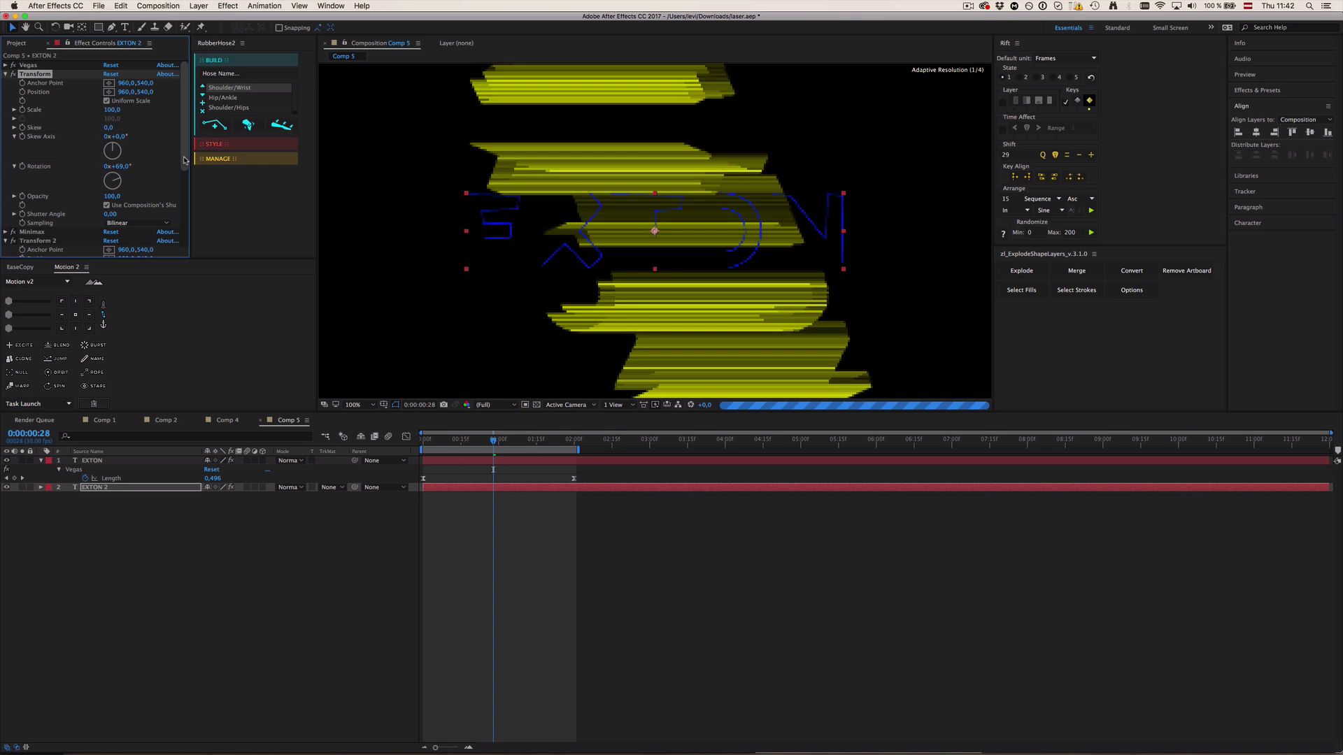
key(super+z)
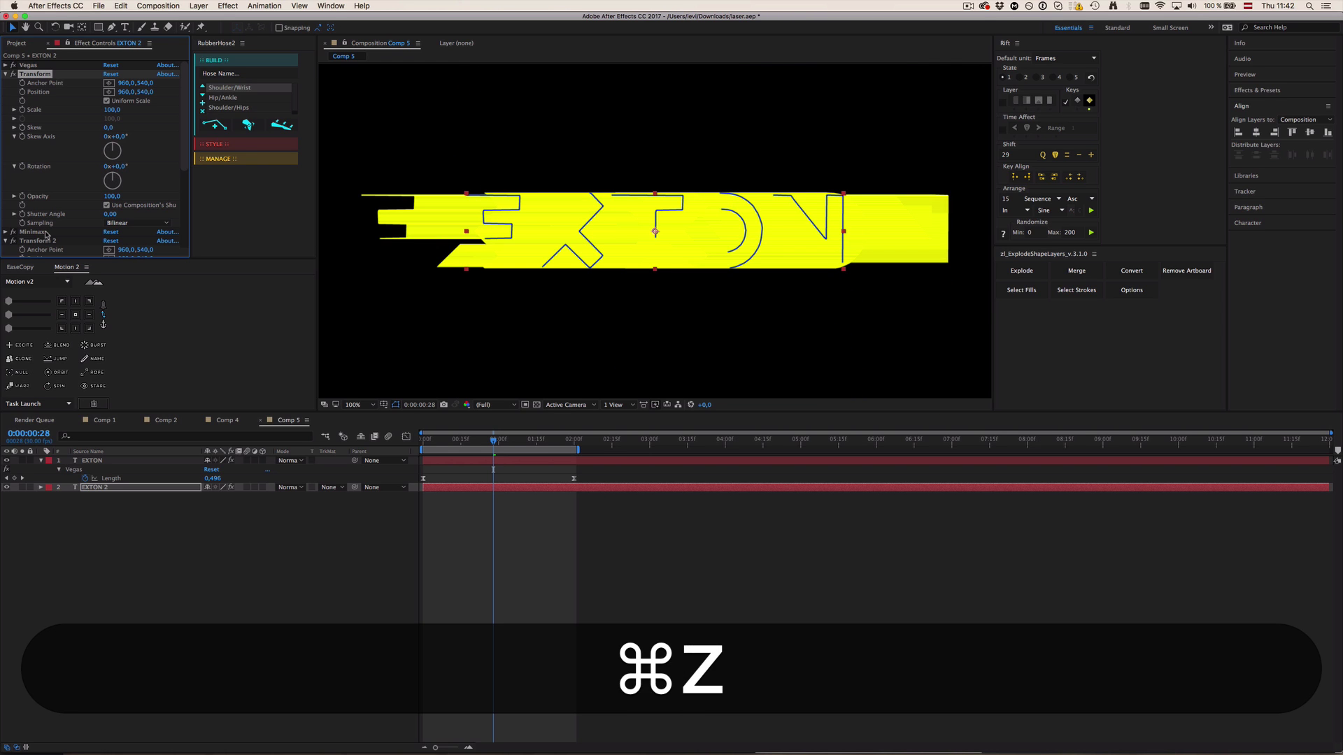
- Return to After Effects and scroll Effect Controls down to Transform 2's Rotation
key(super+Tab)
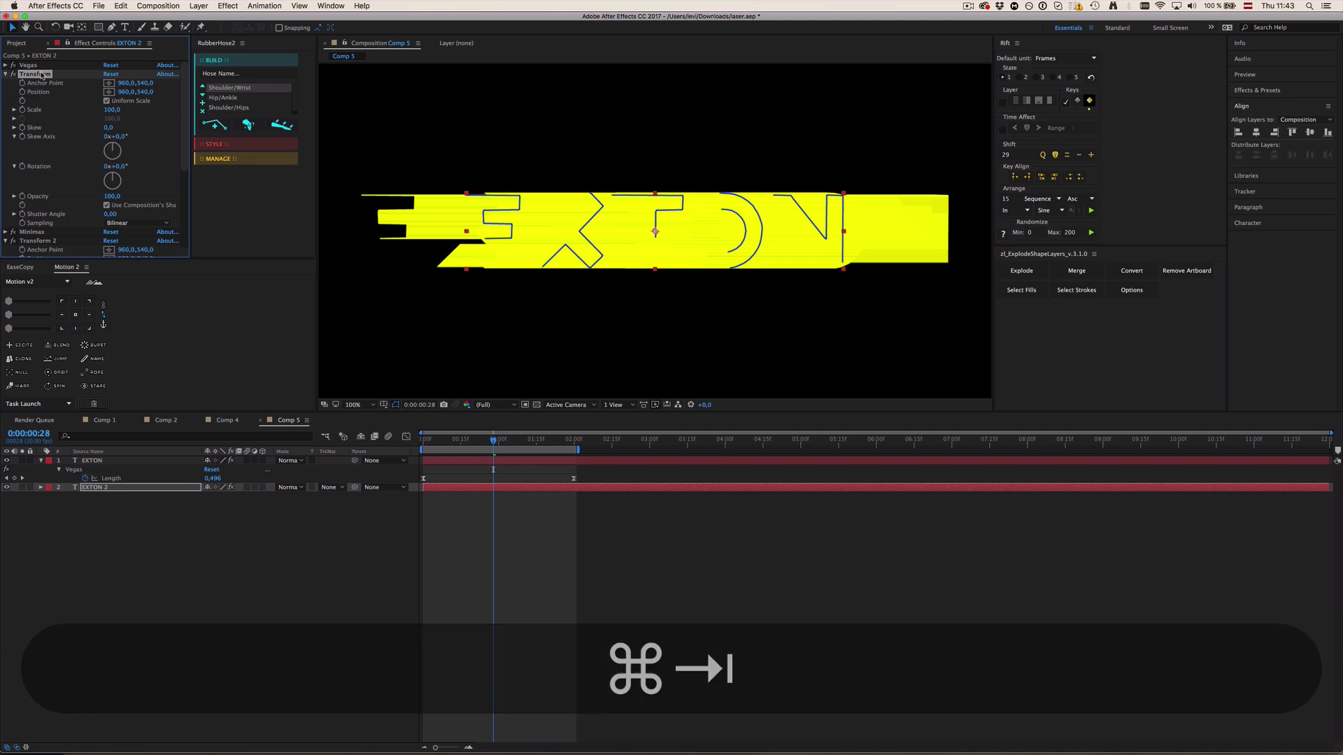
scroll(42, 107, down, 5)
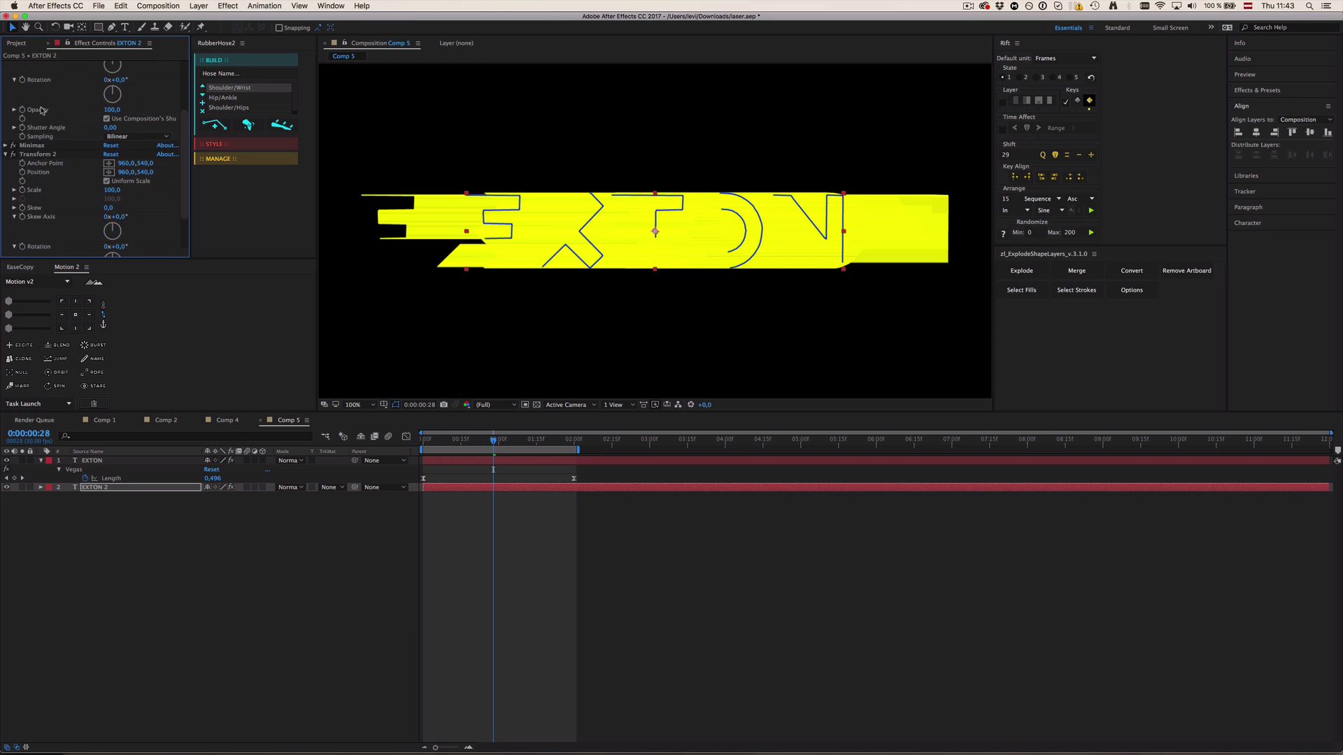
scroll(42, 110, down, 3)
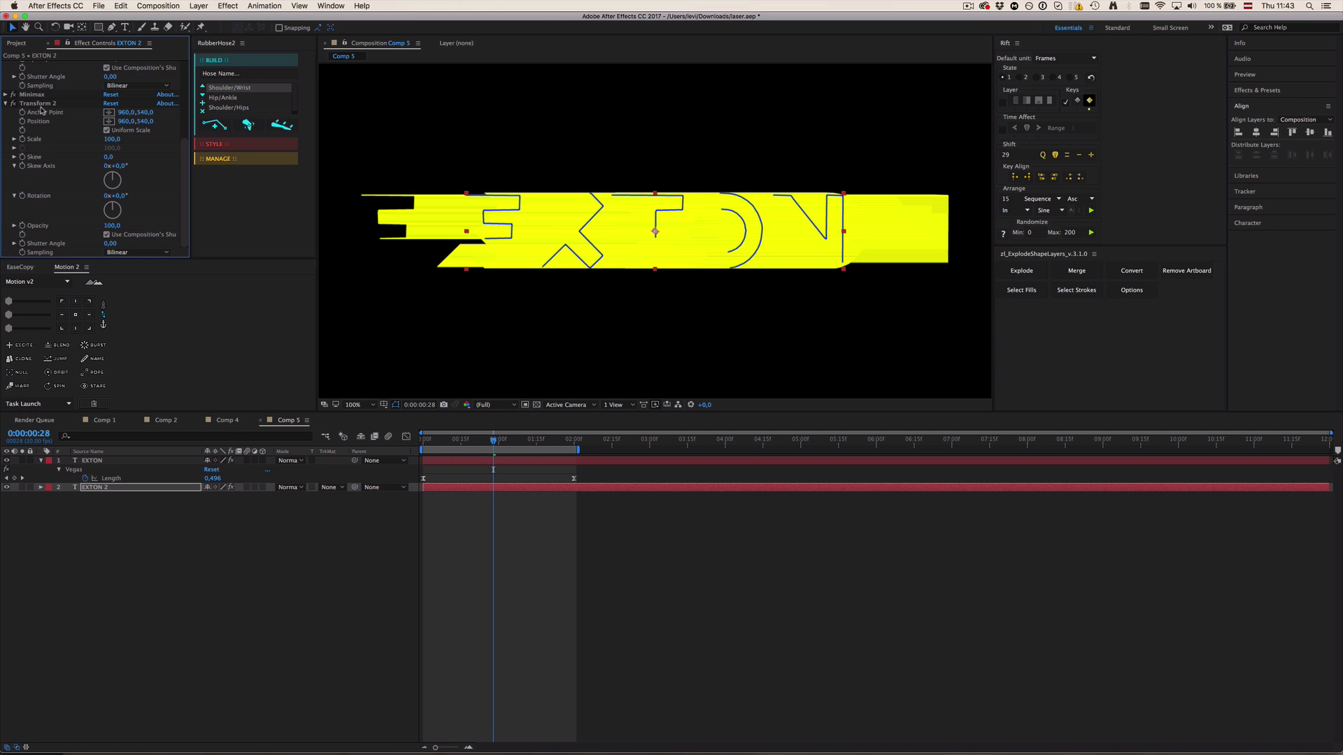
key(alt)
- Give Transform 2's Rotation the expression -effect("Transform")("Rotation") by pick-whipping the first Transform
alt+click(22, 196)
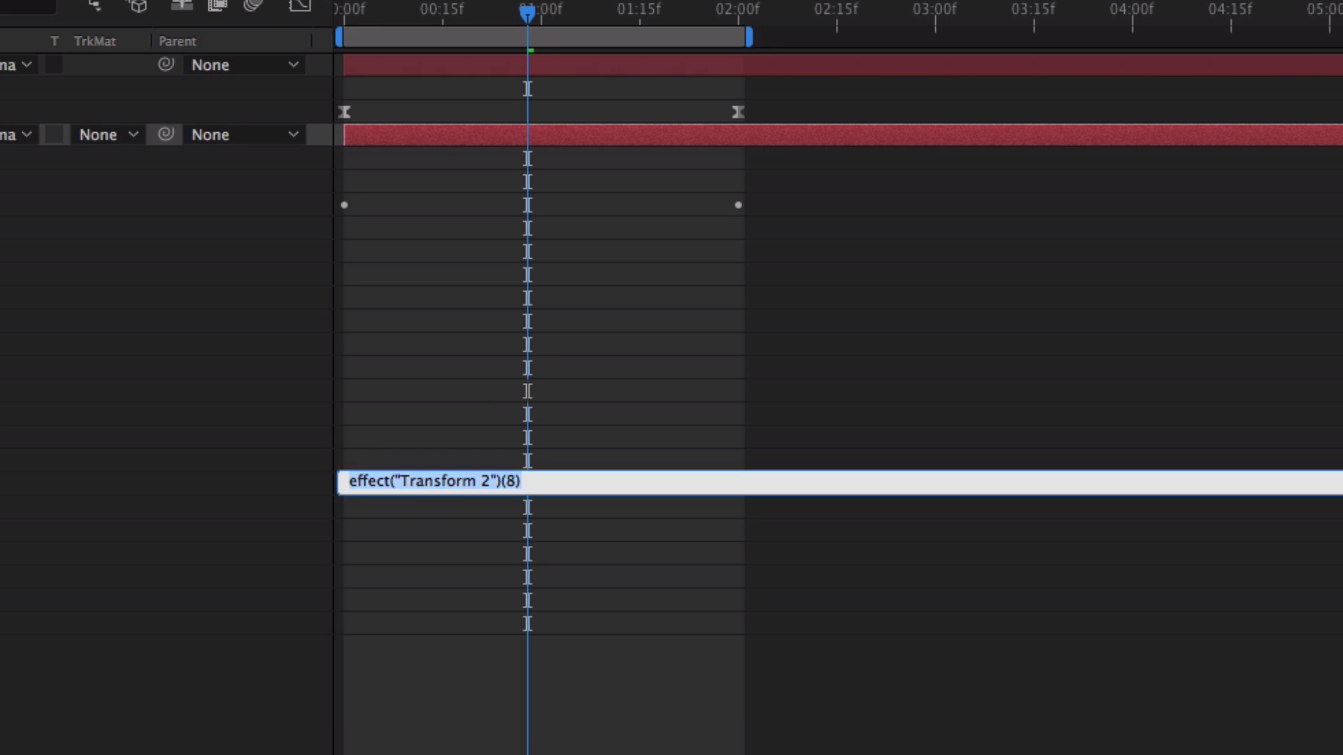
text(-)
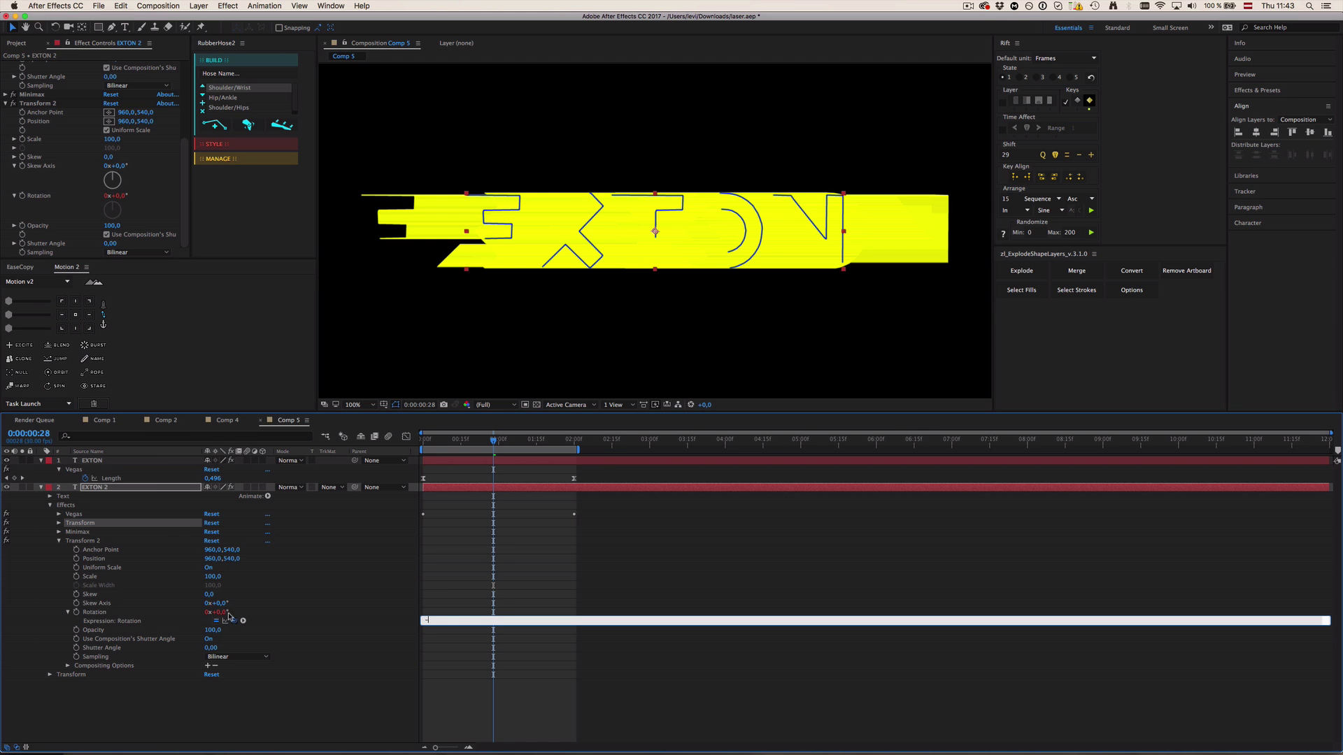
drag(234, 620, 153, 120)
click(459, 534)
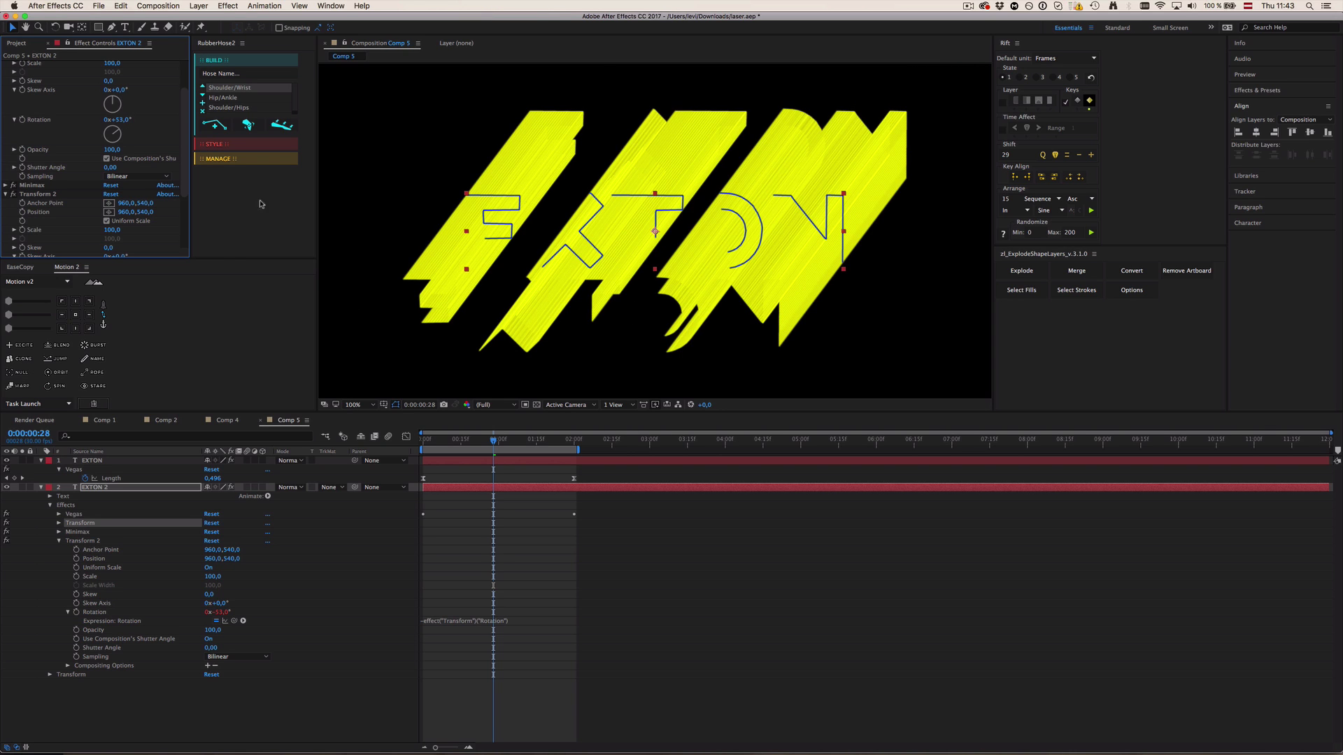
- Set the first Transform's Rotation to 45° after undoing test changes, then expand Minimax
key(super+z)
key(super+z)
click(119, 120)
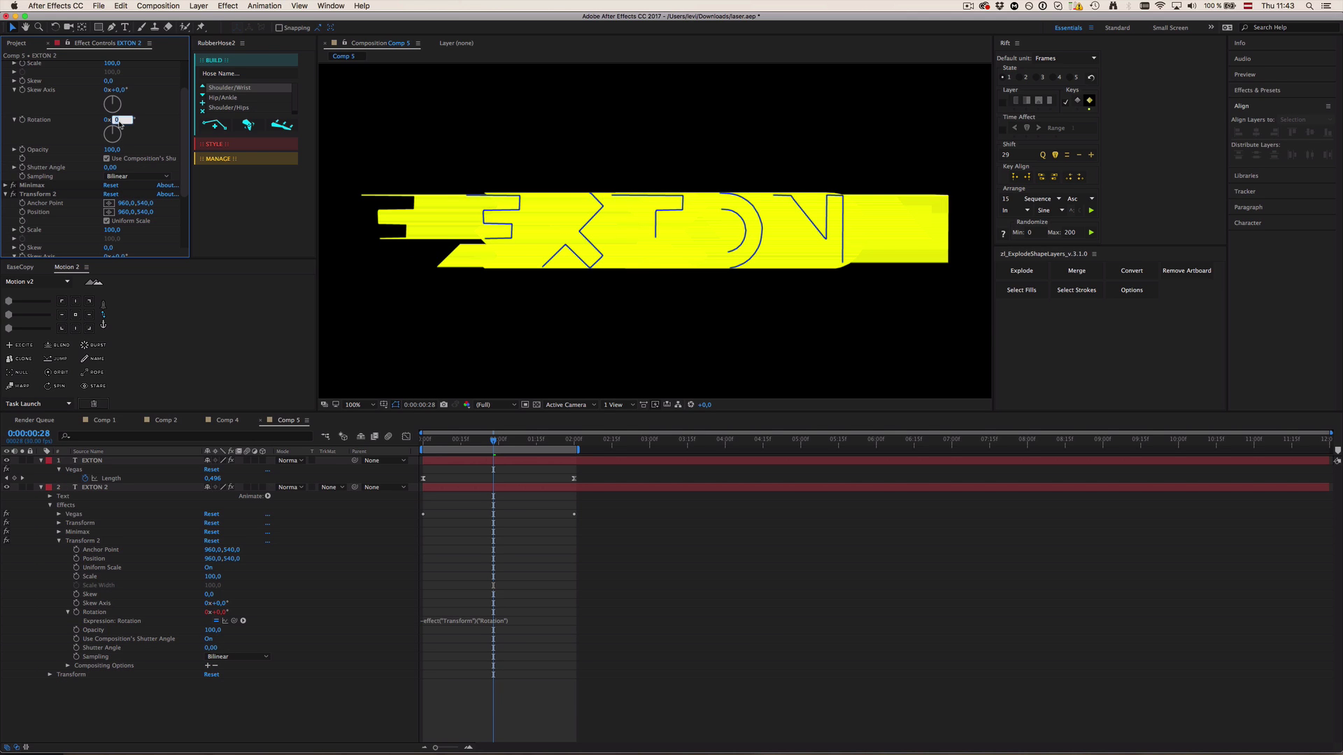
text(45)
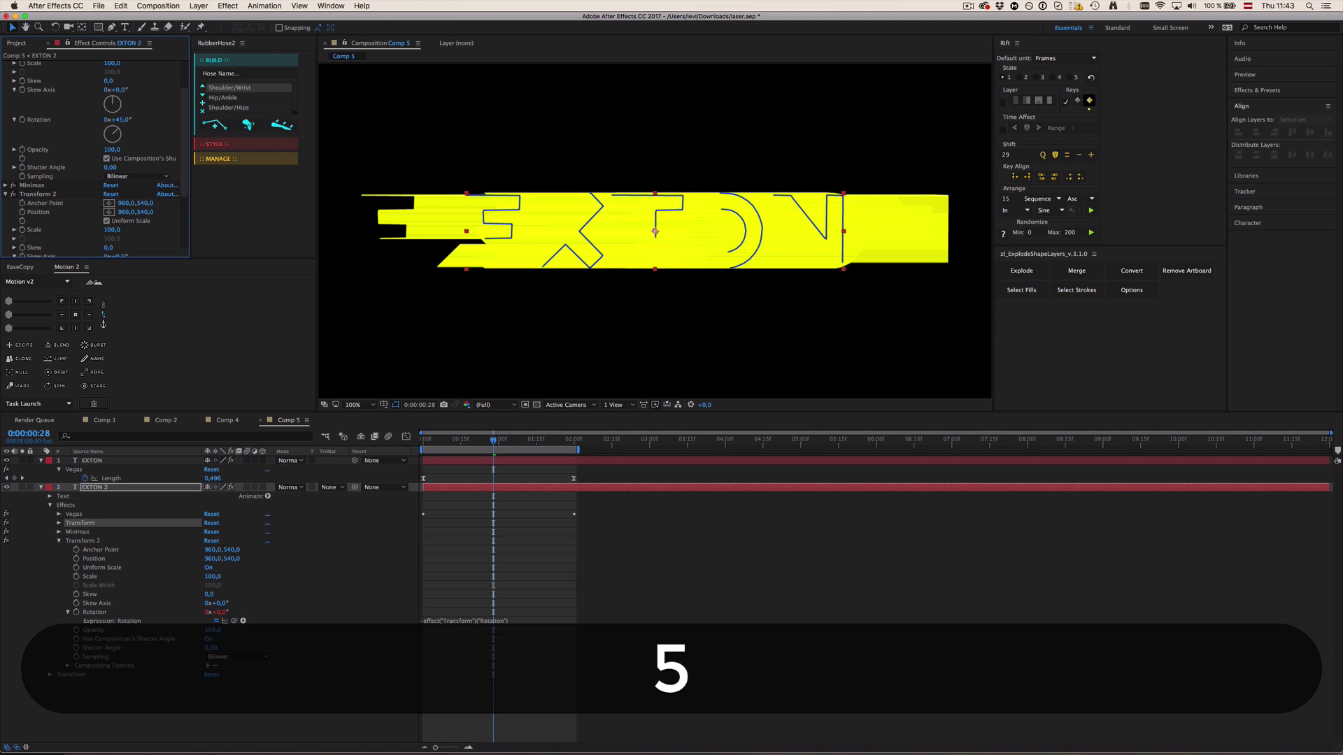
key(Return)
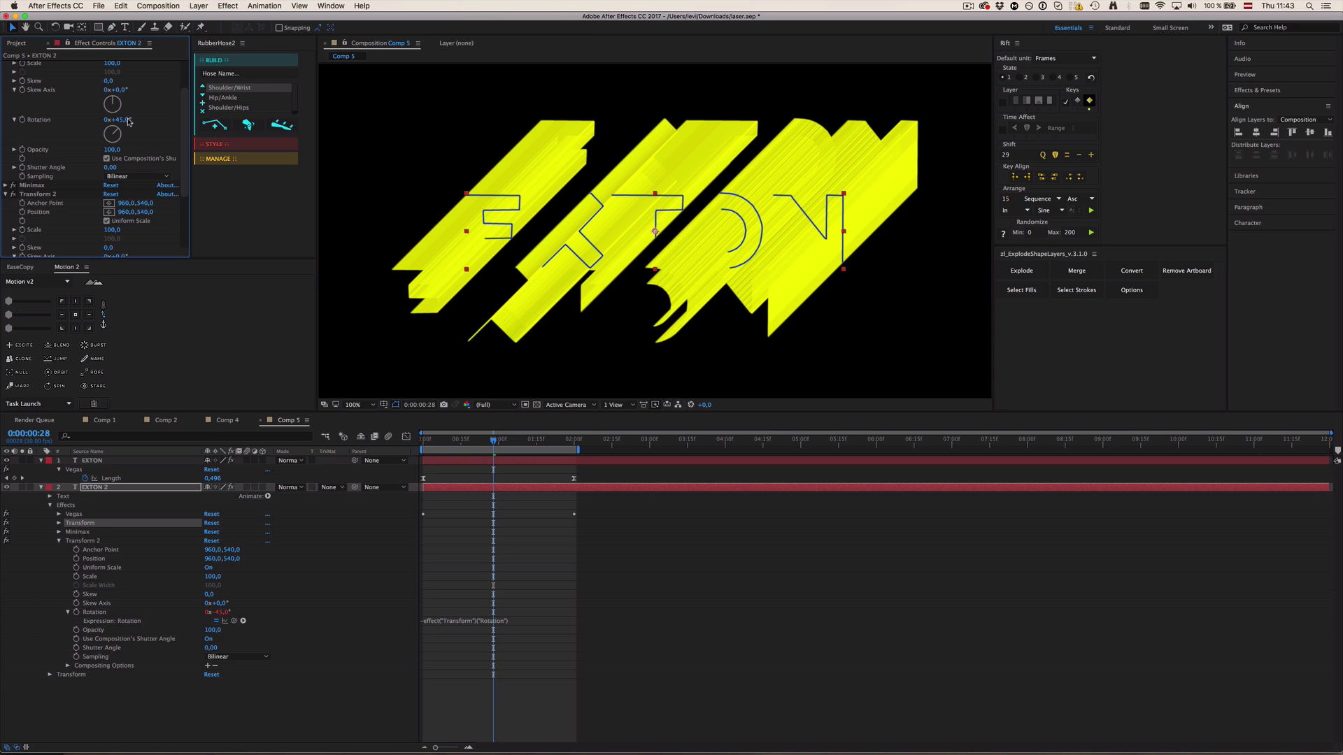
drag(128, 122, 459, 123)
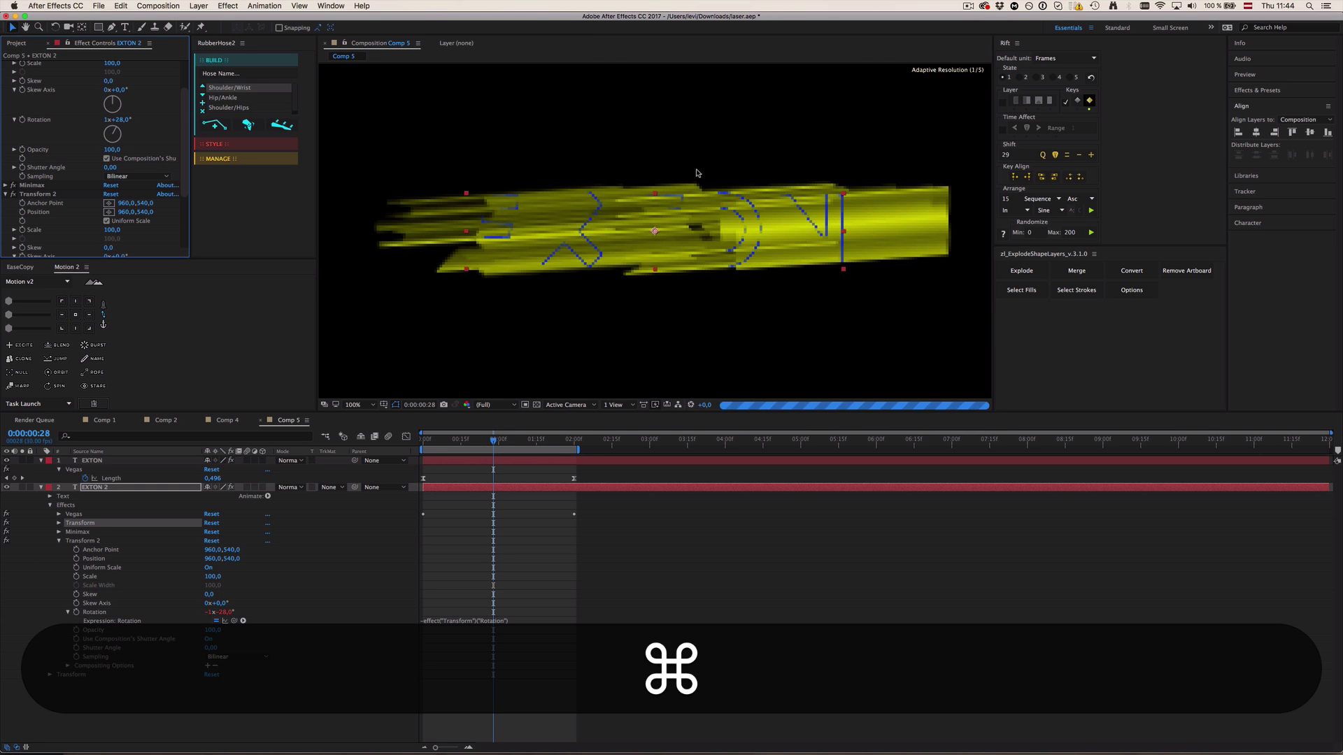
key(super+z)
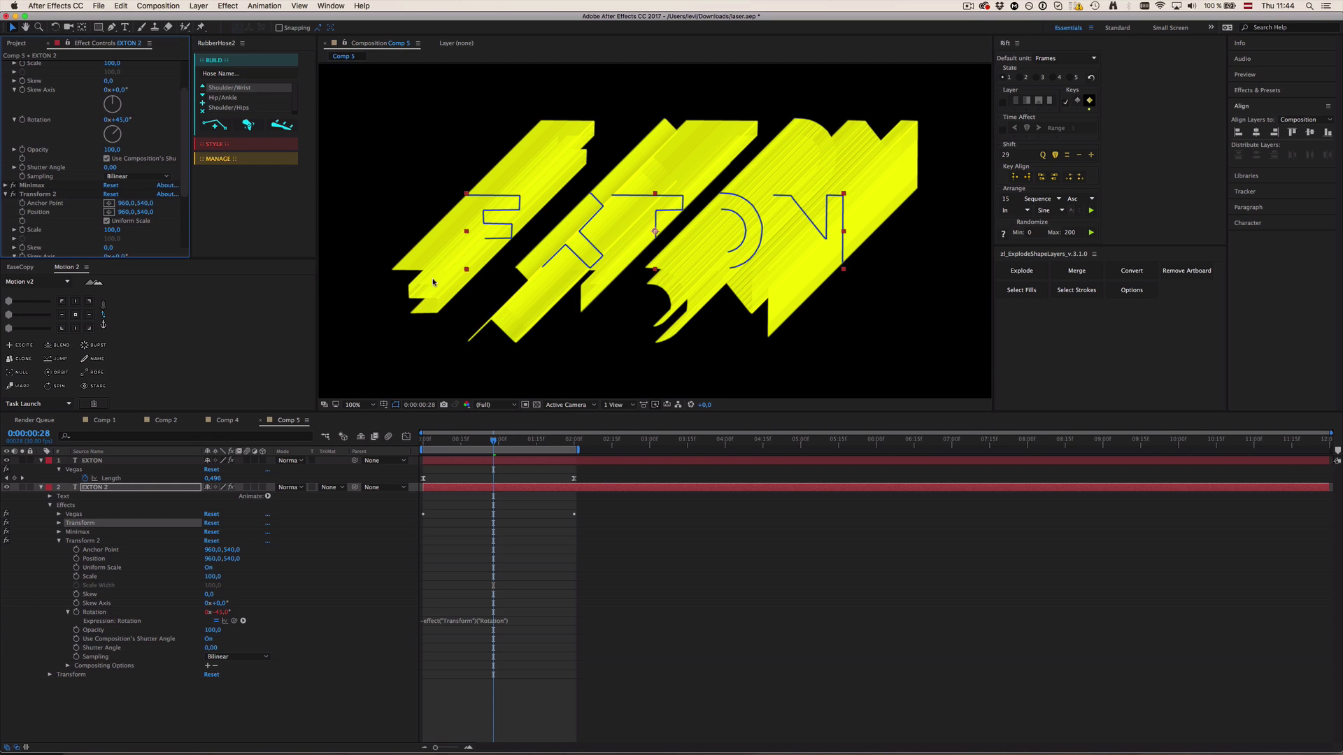
click(6, 185)
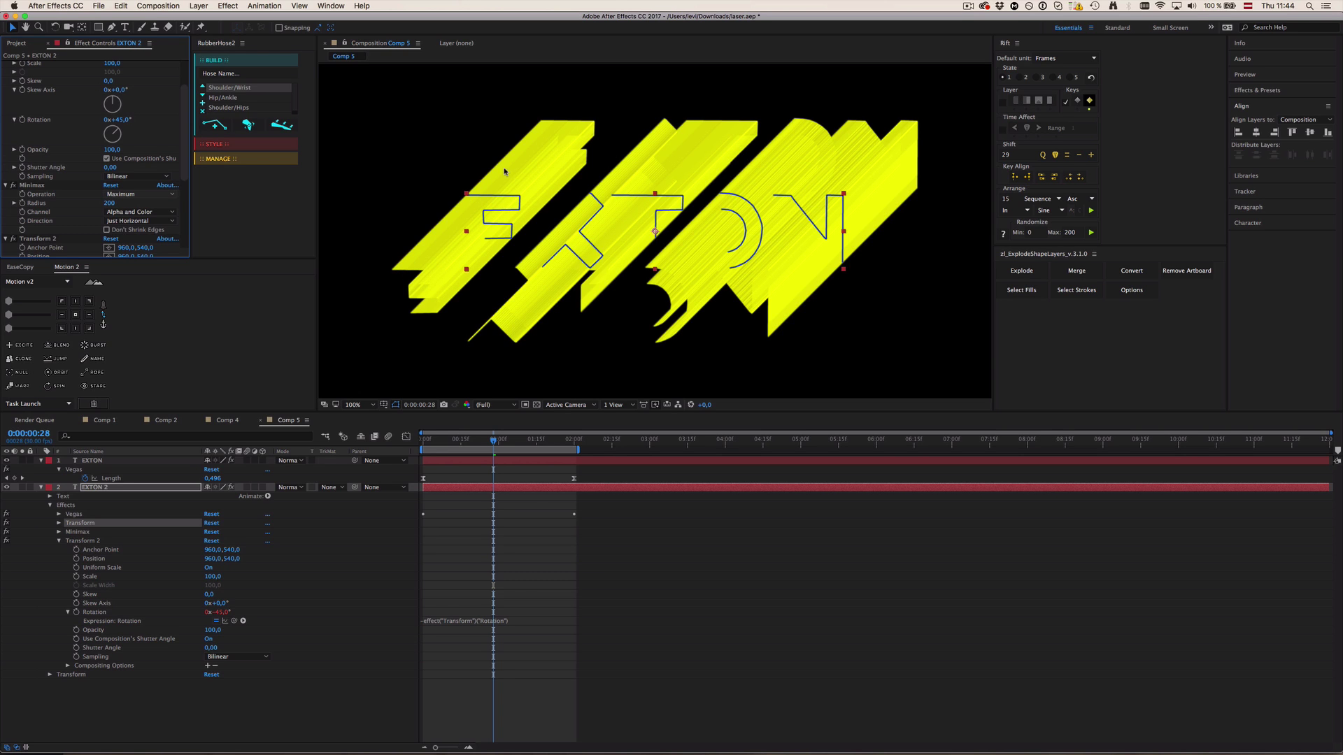
scroll(62, 186, up, 3)
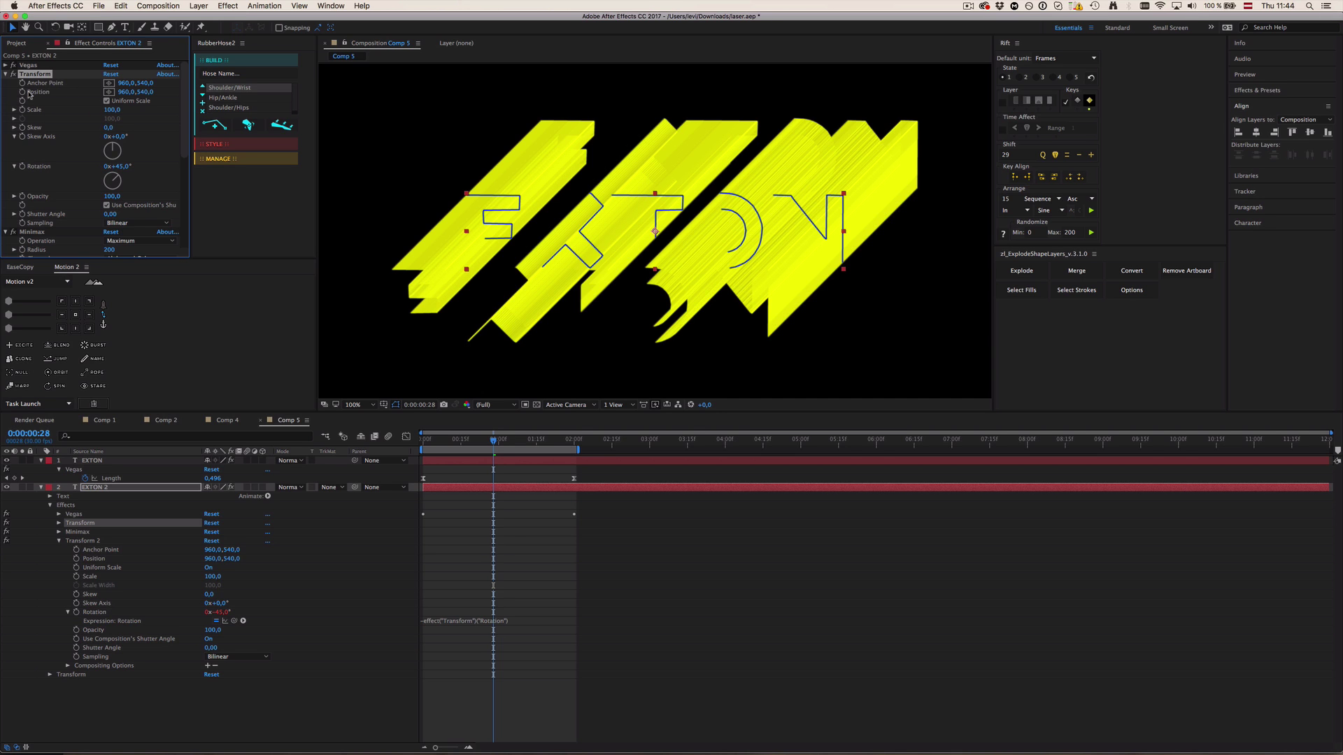
- Enter the Position expression [value[0]+effect("Minimax")("Radius"),value[1]], pick-whipping Minimax Radius
key(alt)
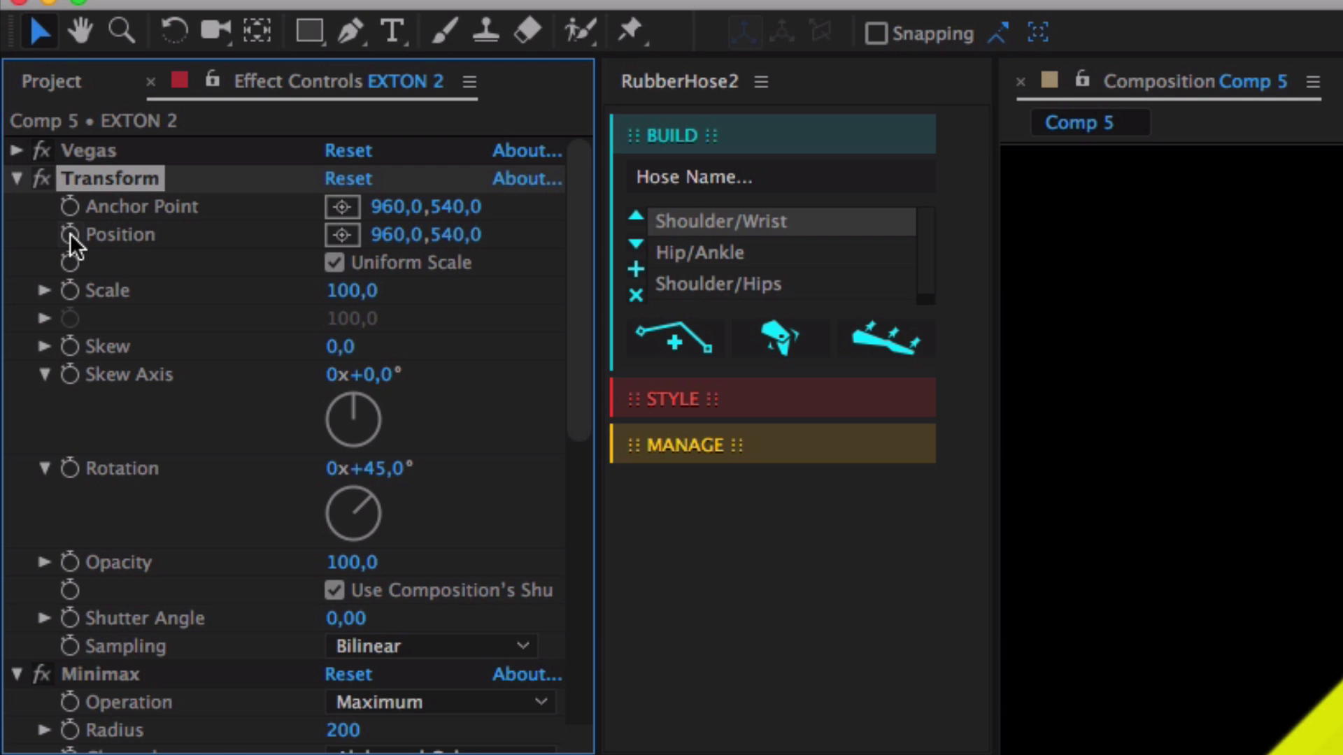
alt+click(70, 236)
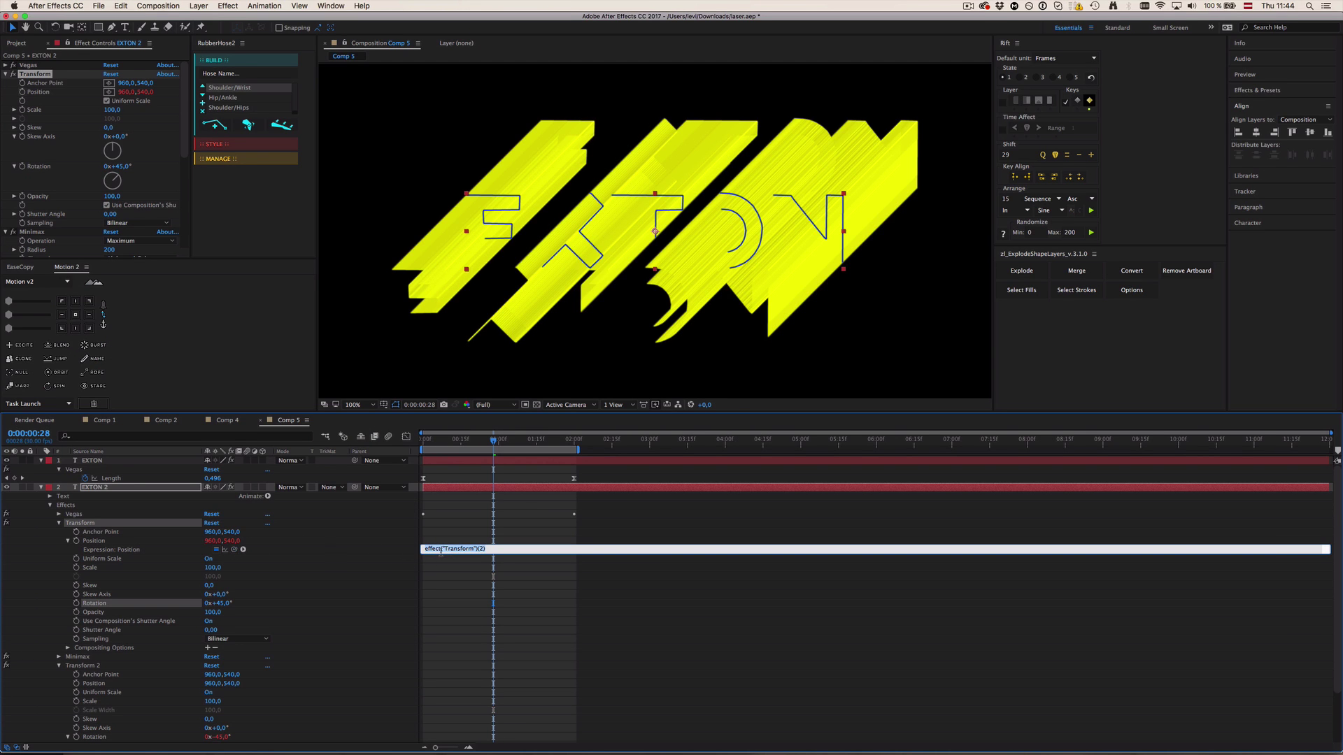
text([valu)
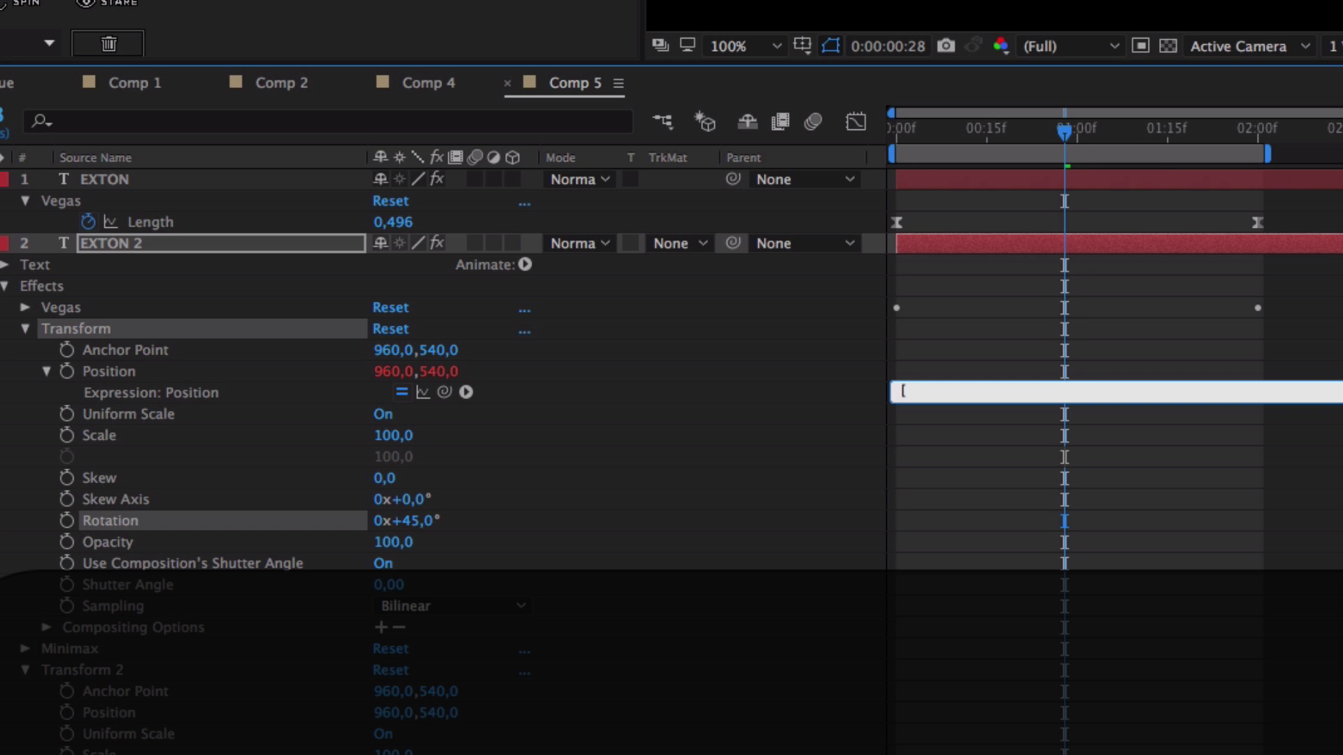
text(e[0)
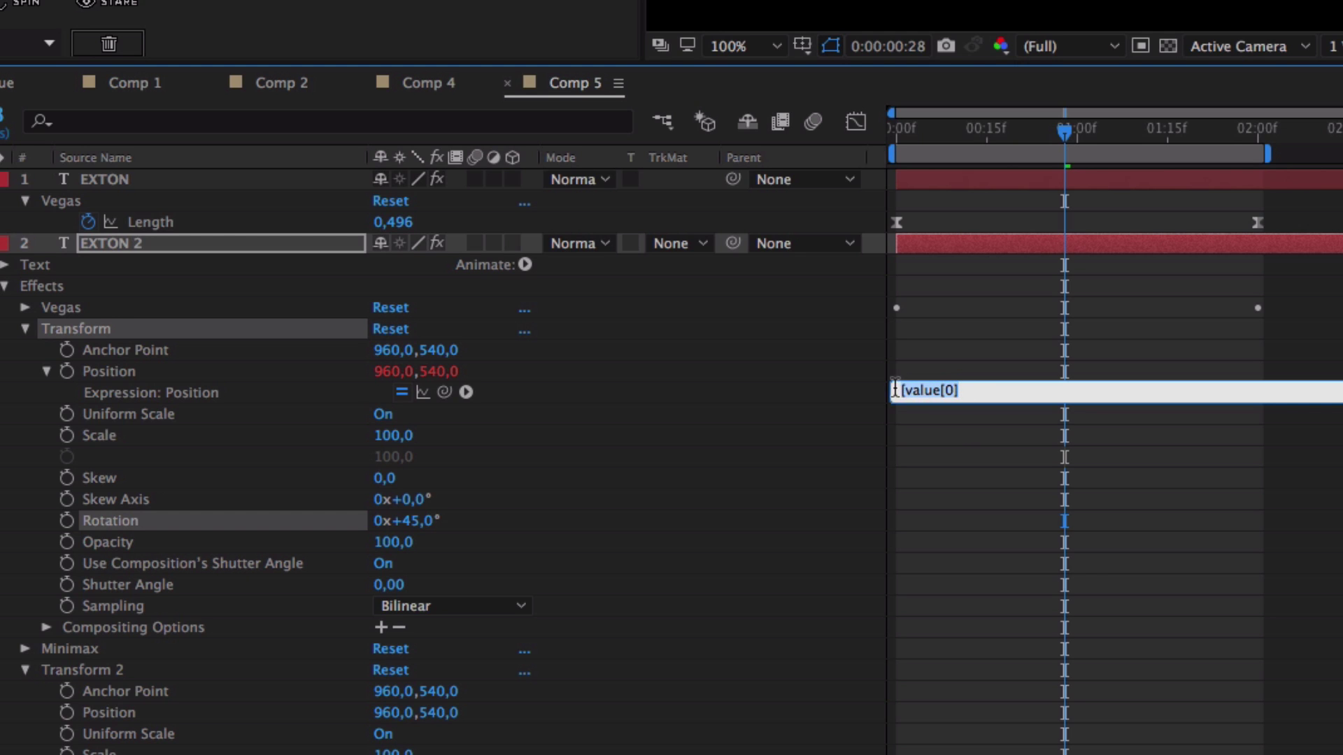
key(Right)
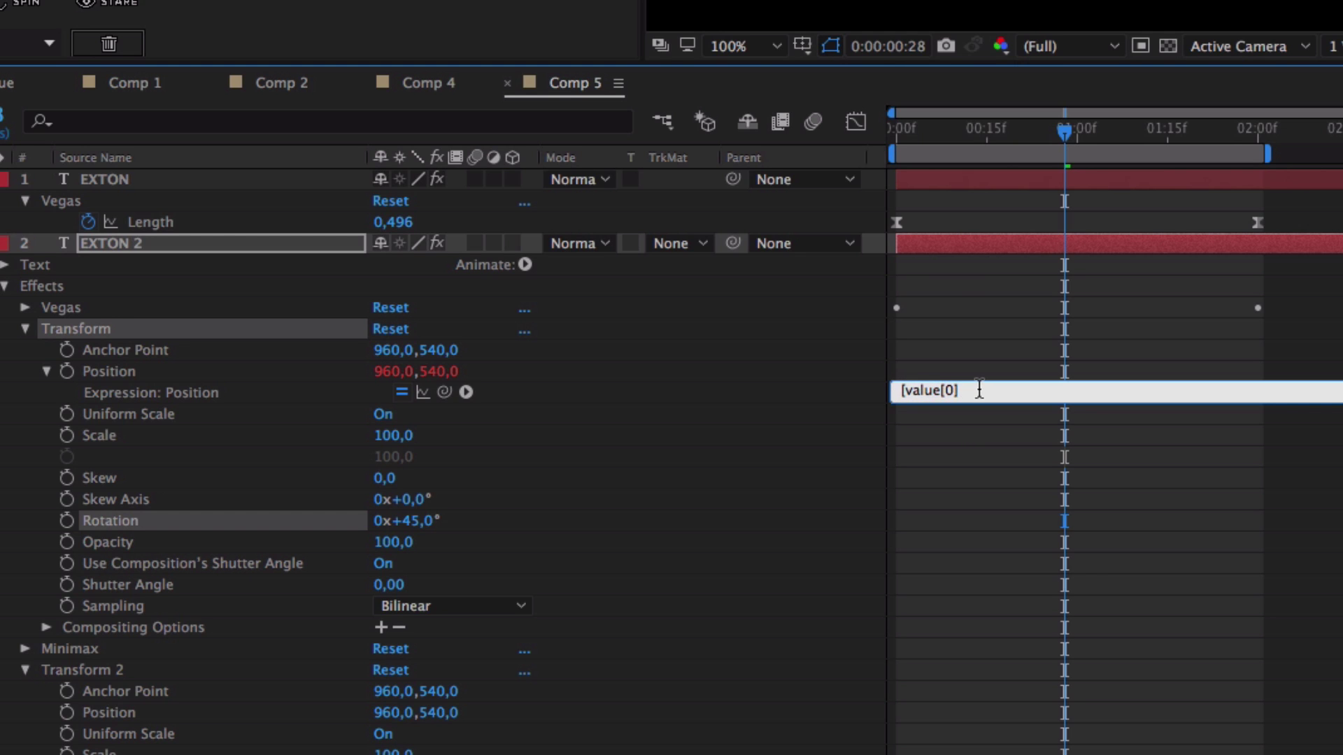
drag(445, 392, 774, 375)
text(+)
drag(446, 392, 363, 244)
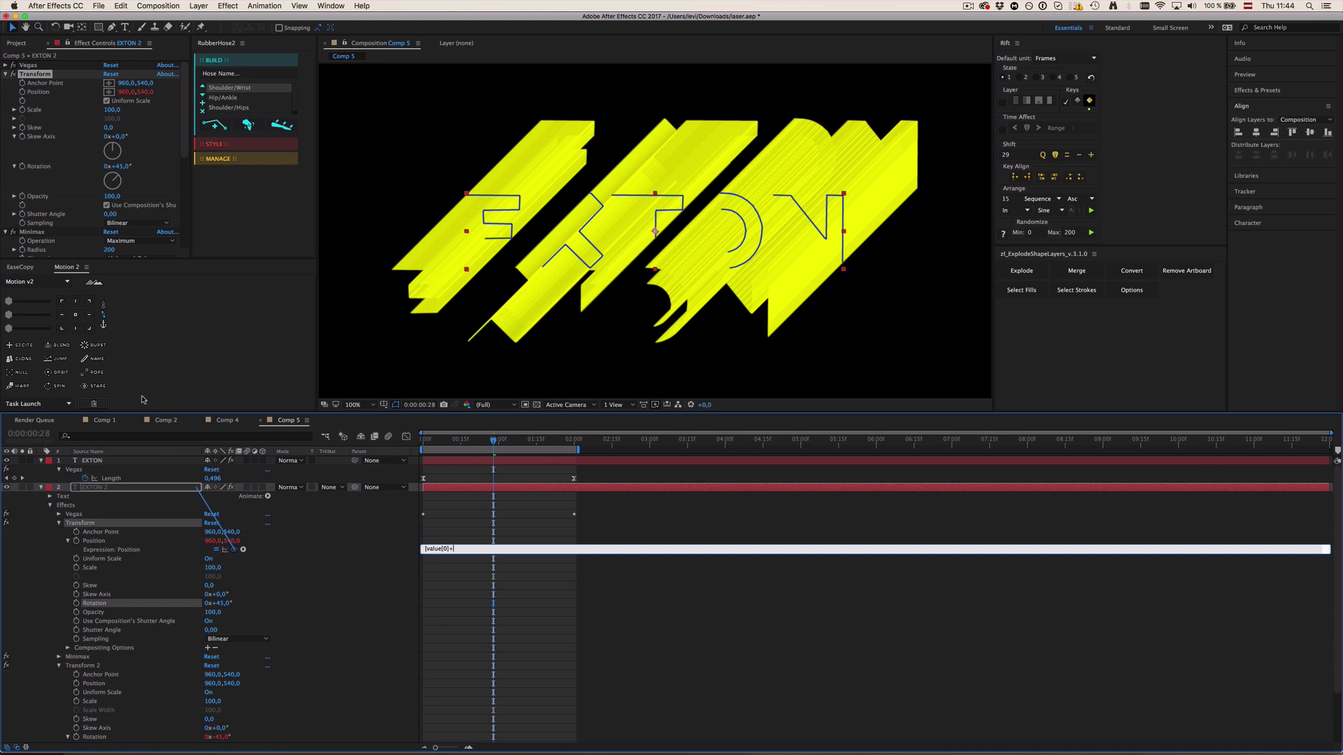
drag(142, 399, 72, 229)
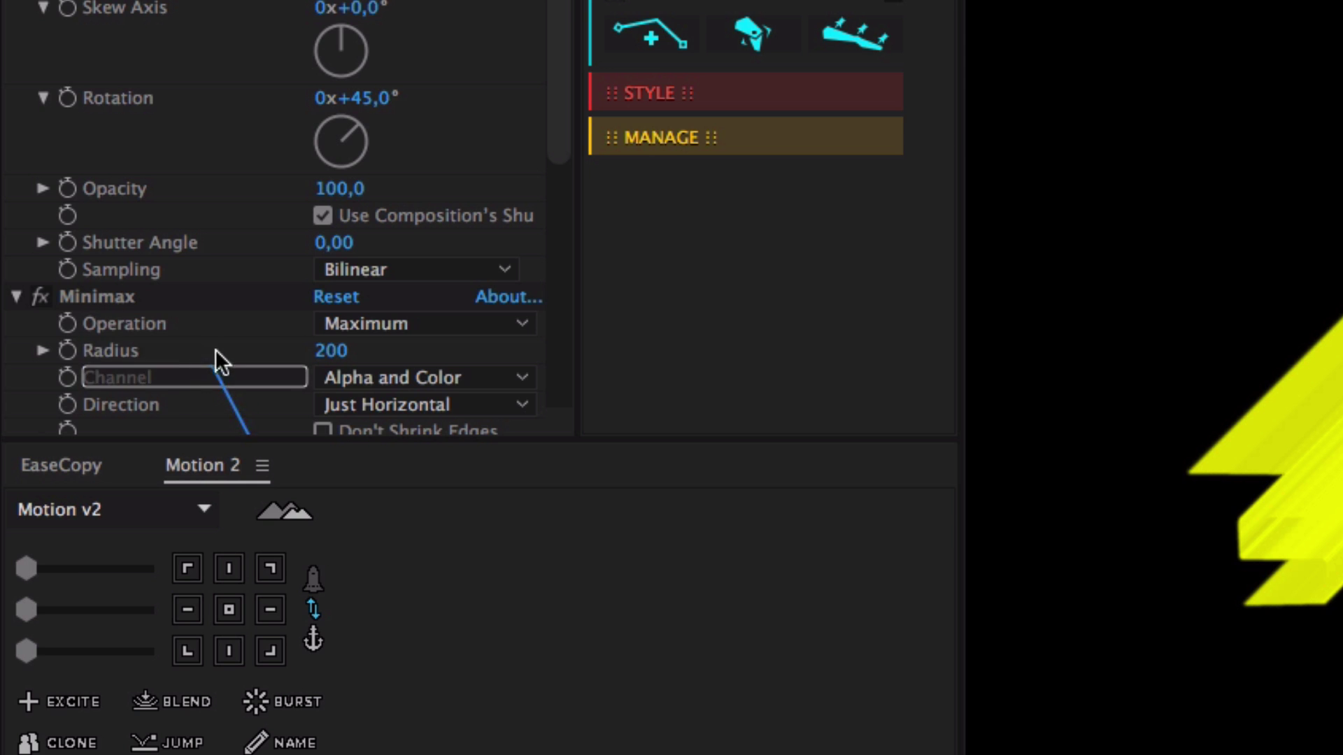
drag(215, 350, 216, 346)
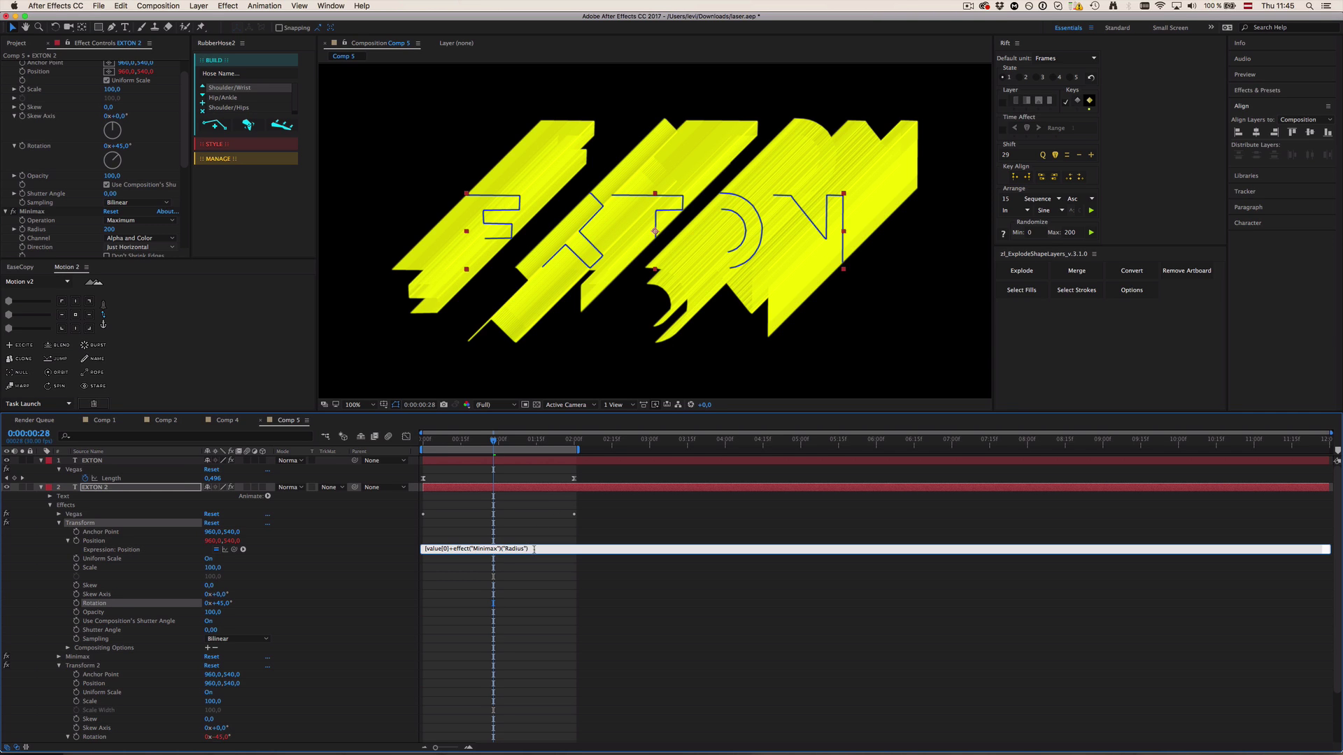
text(,value[)
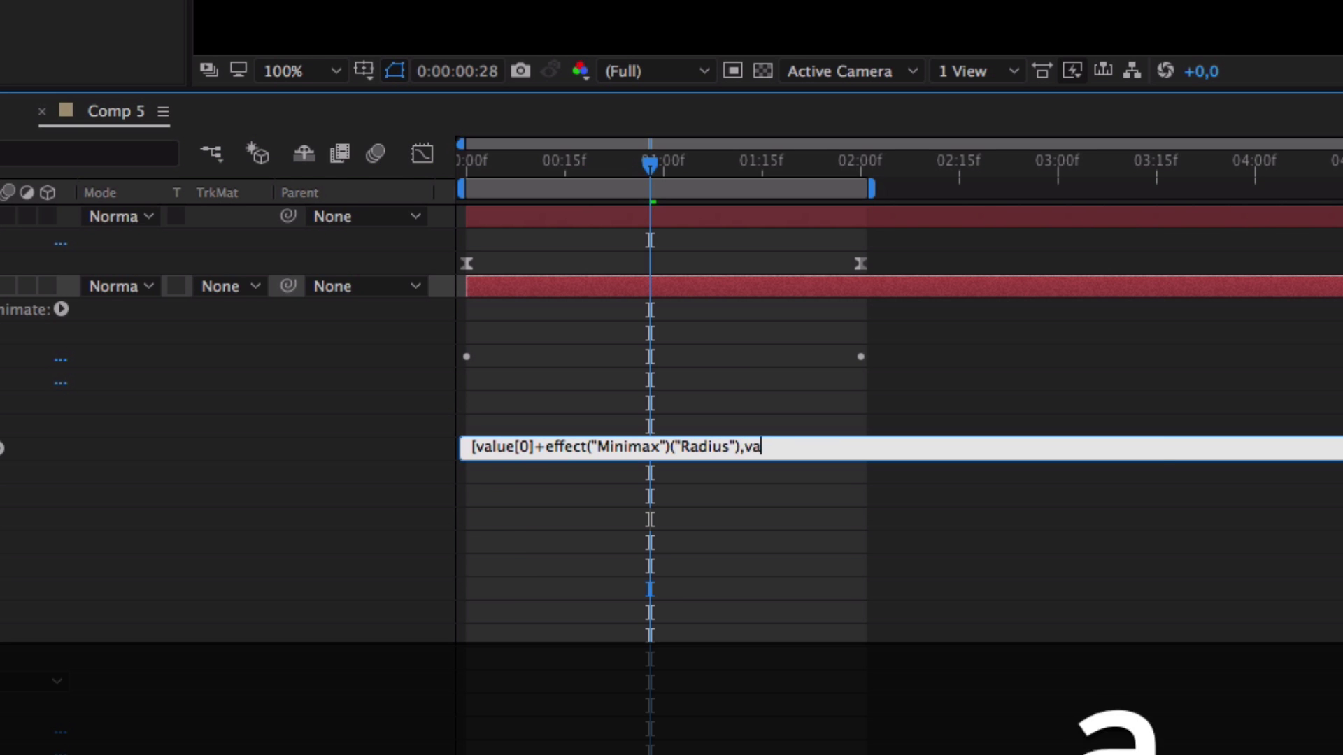
text(1]])
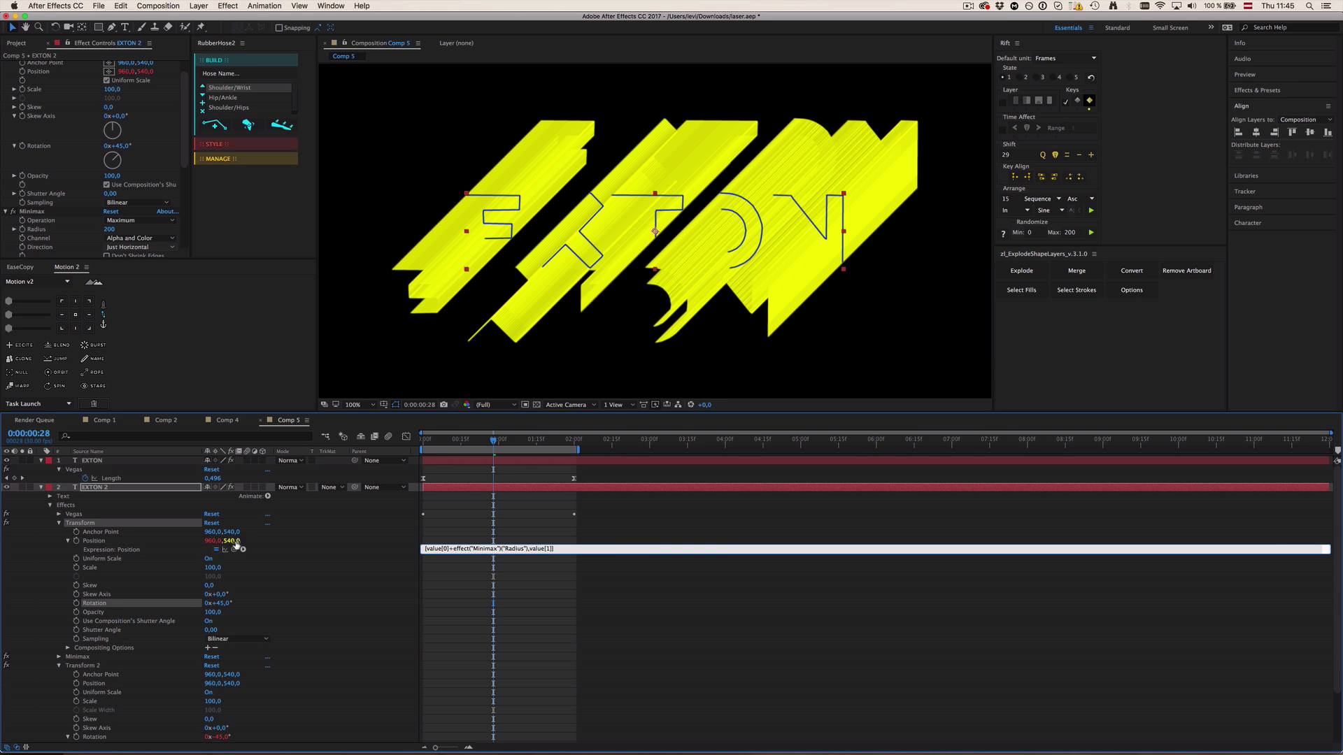
- Commit the Position expression and keep the first Transform's Rotation at 45°
click(622, 334)
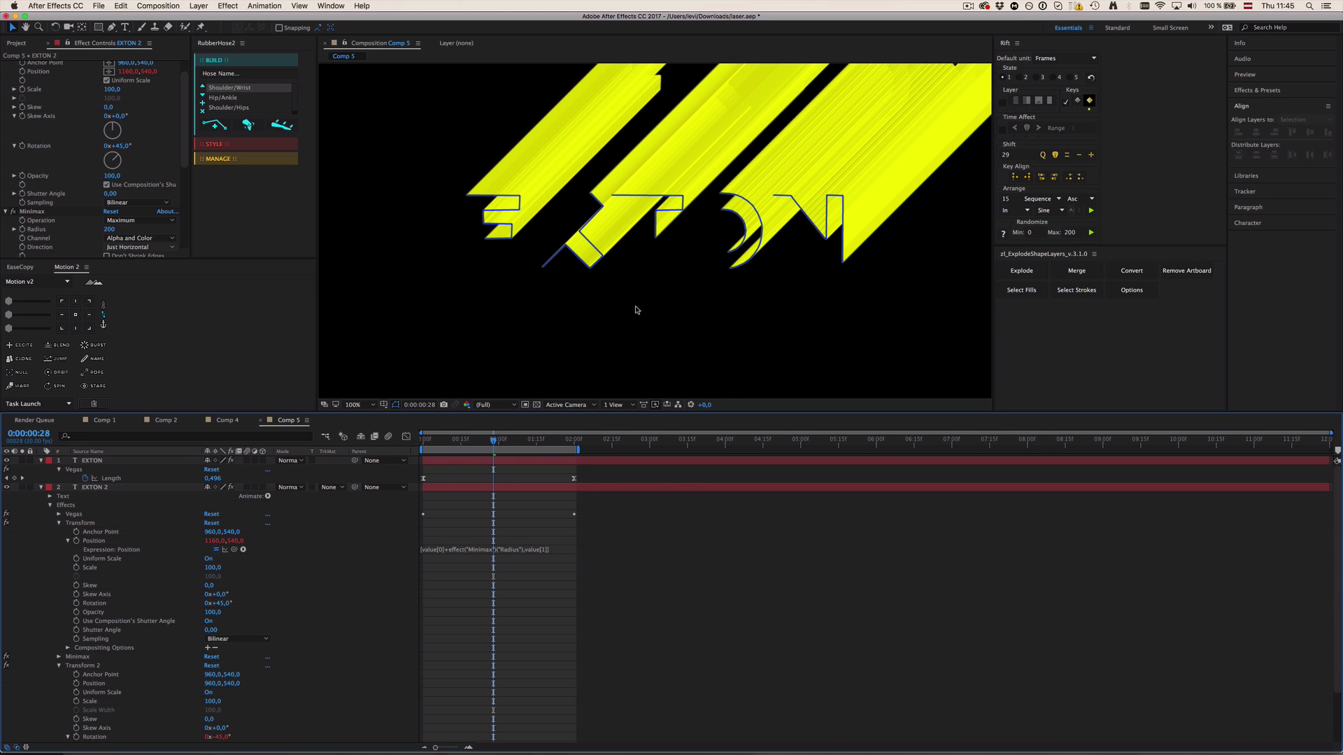
drag(120, 146, 88, 140)
key(super+z)
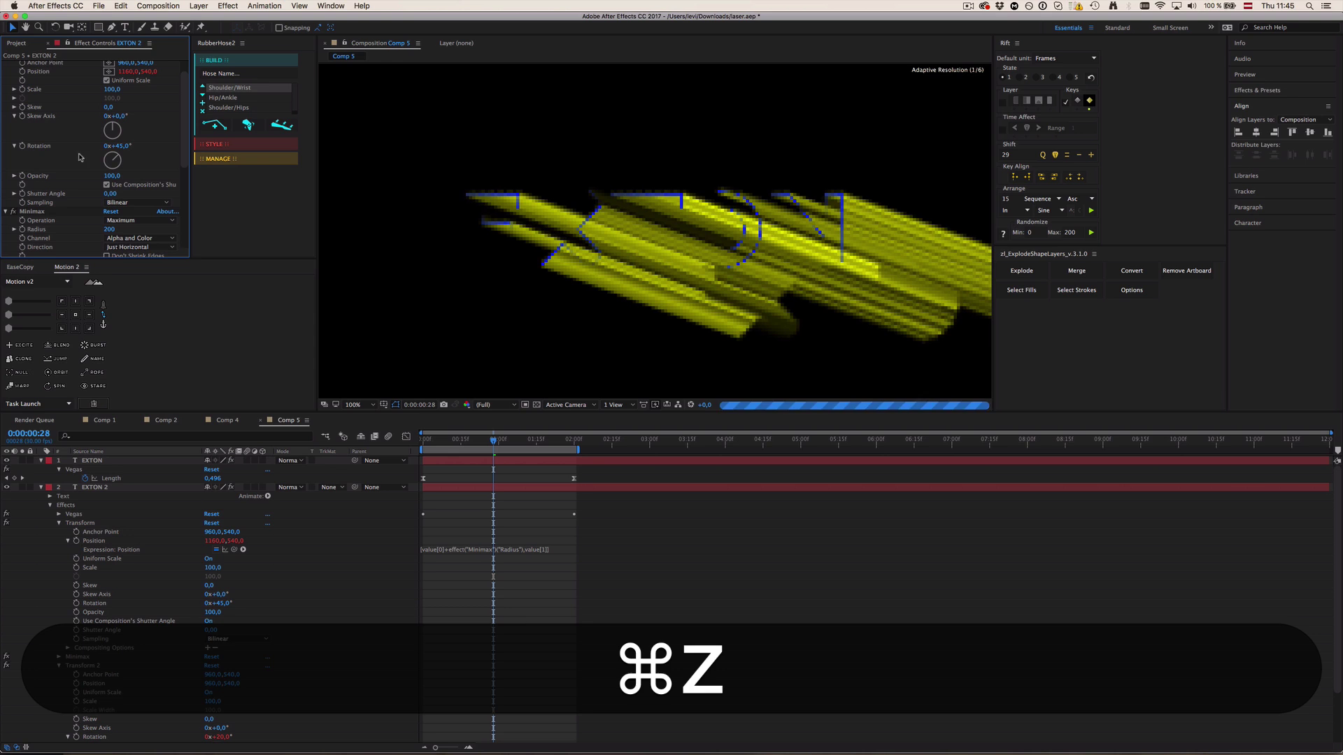
- Raise the Minimax Radius to 487 for longer streaks
click(110, 230)
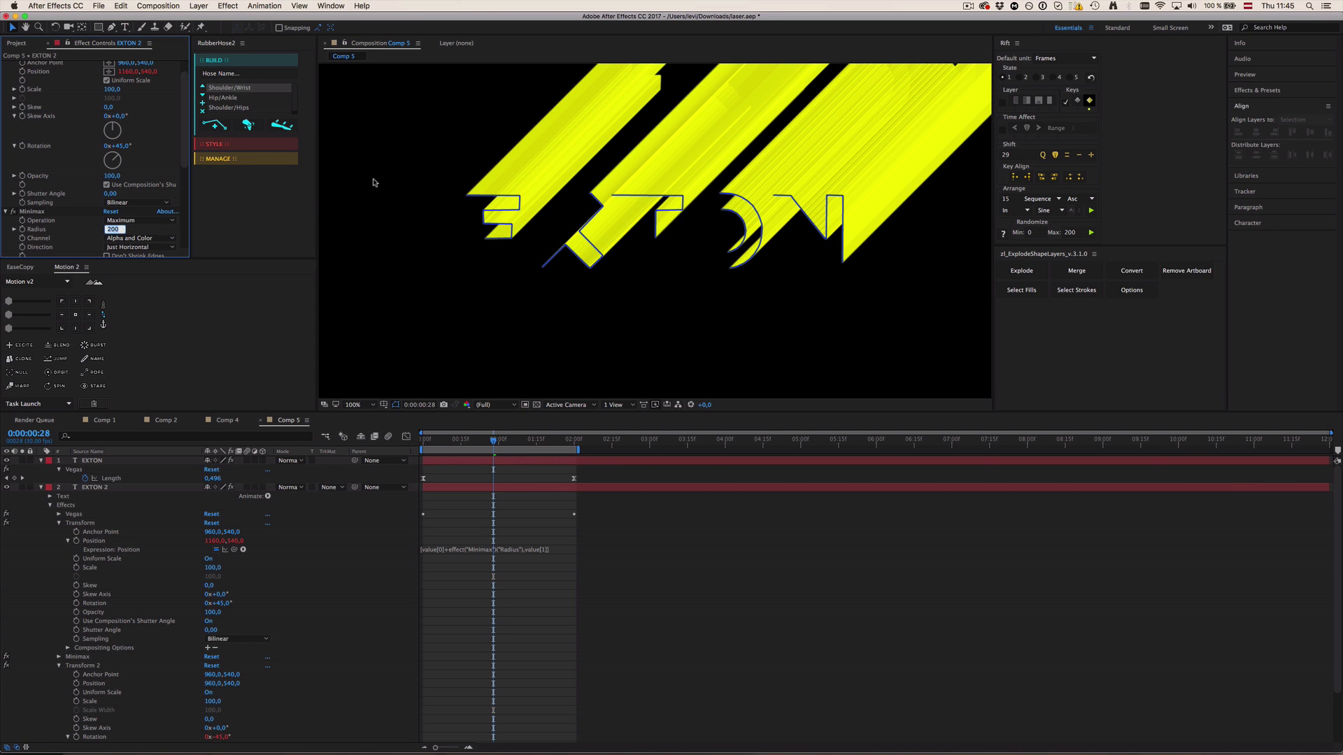
key(Return)
key(comma)
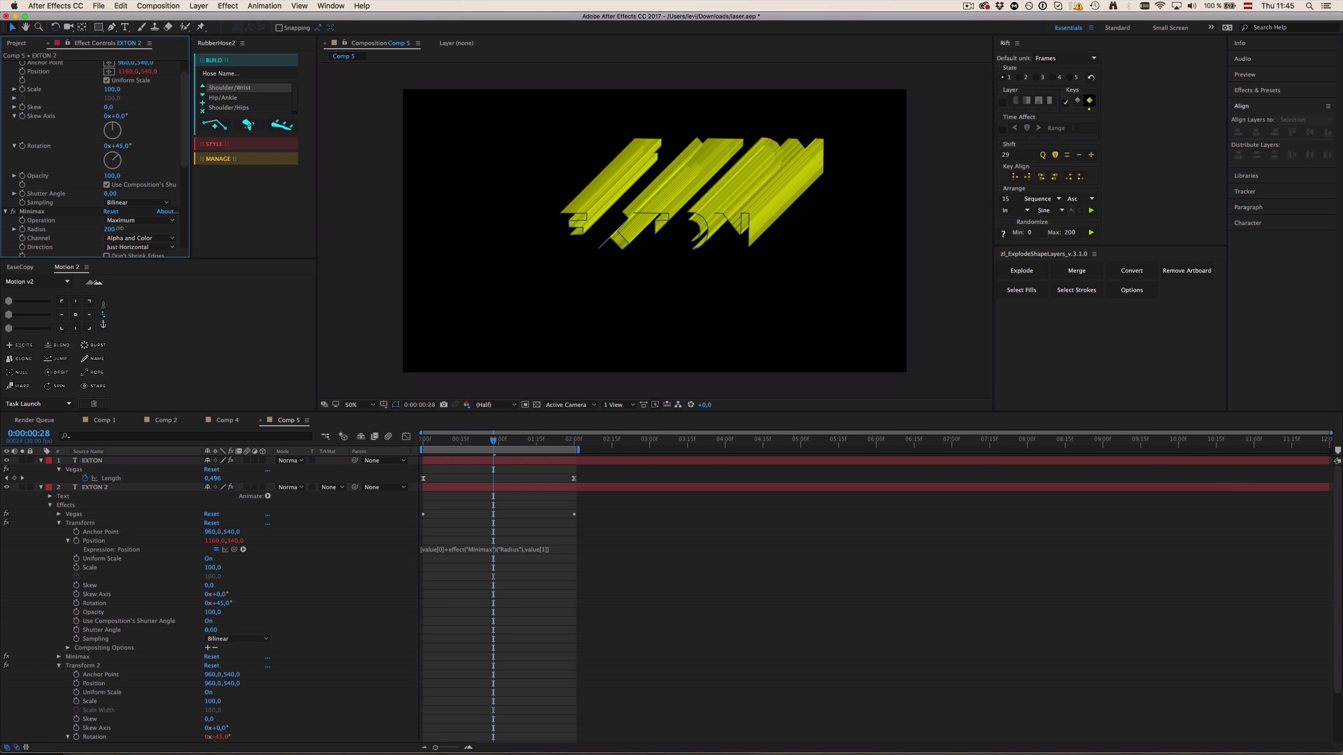
drag(119, 228, 252, 222)
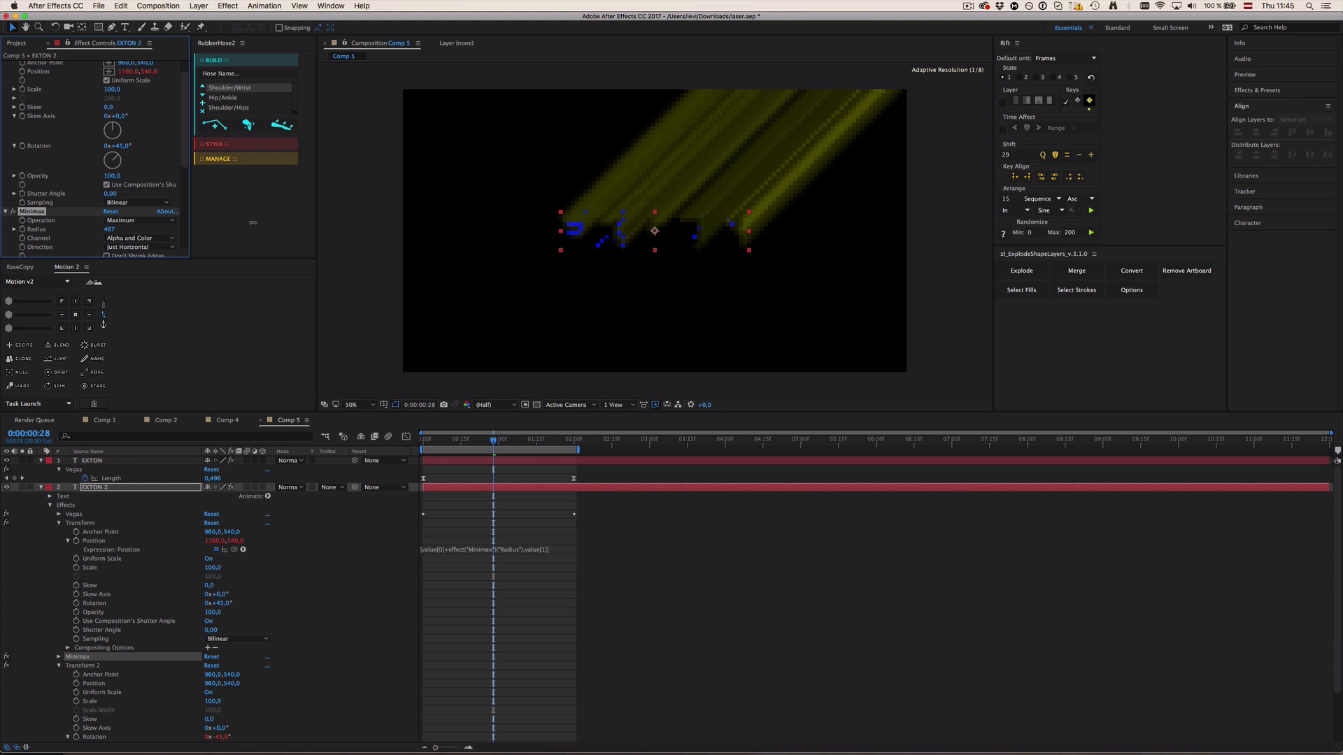
click(621, 515)
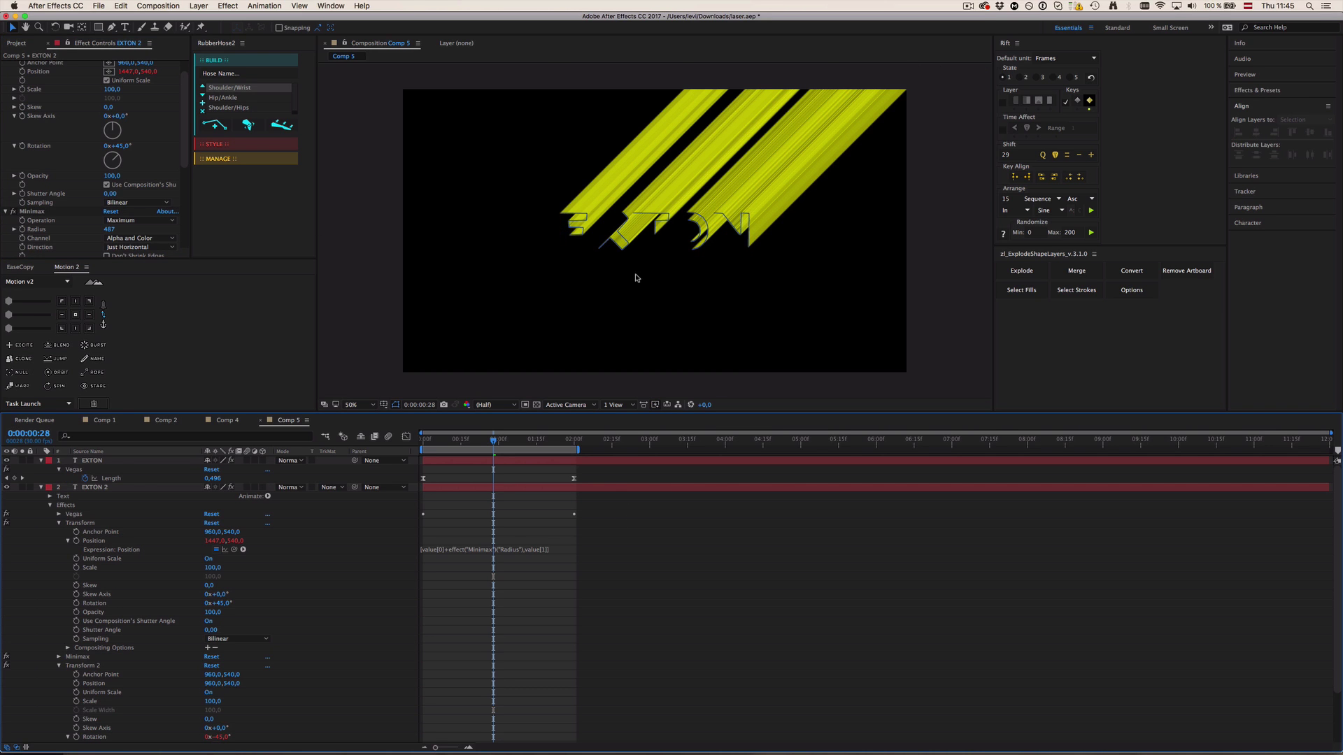
key(period)
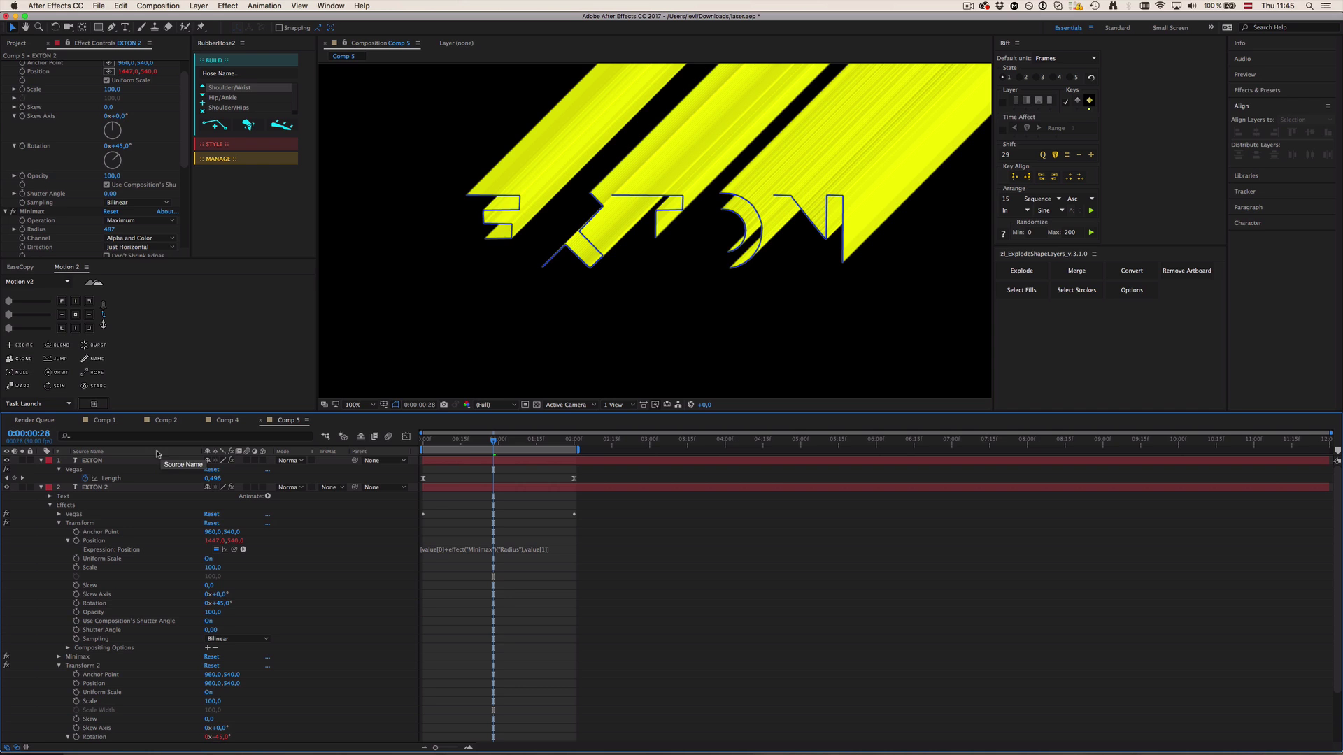
- Preview at 1 second 15 frames, then collapse Transform, Minimax and Transform 2
drag(522, 441, 536, 439)
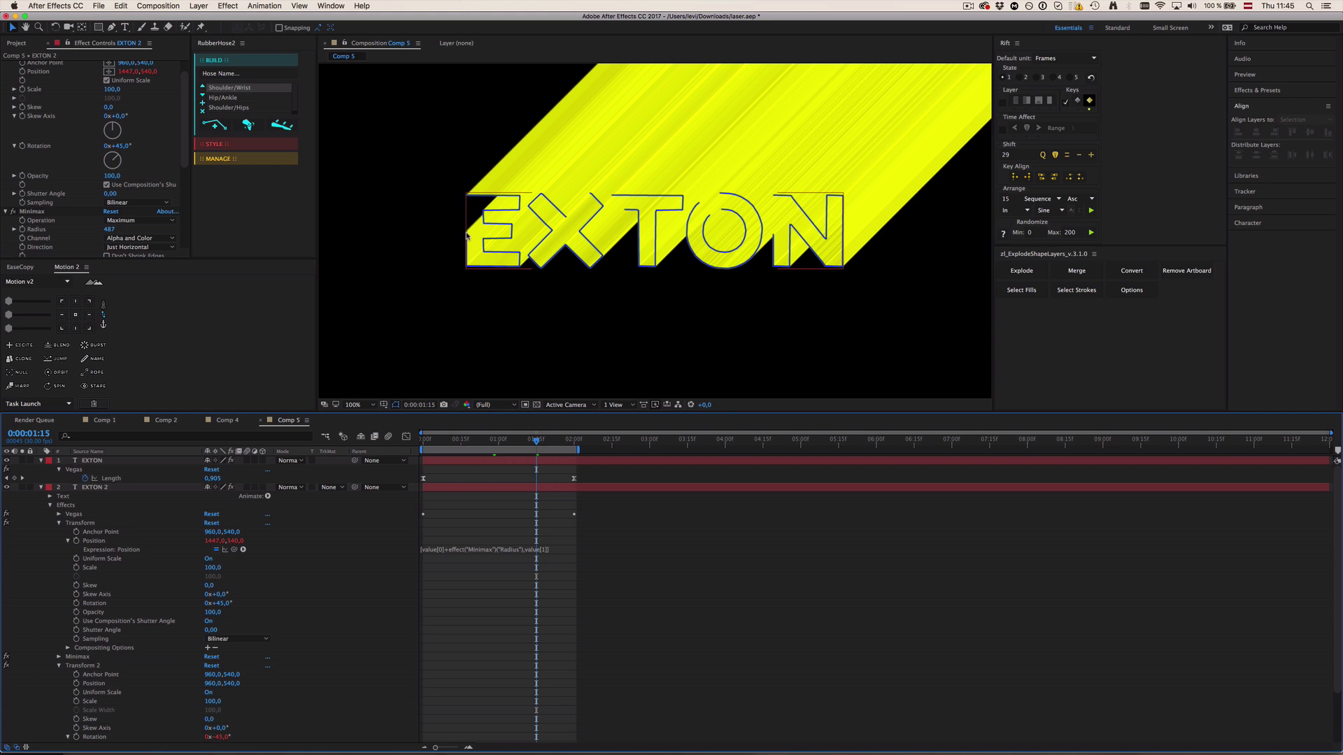
click(485, 489)
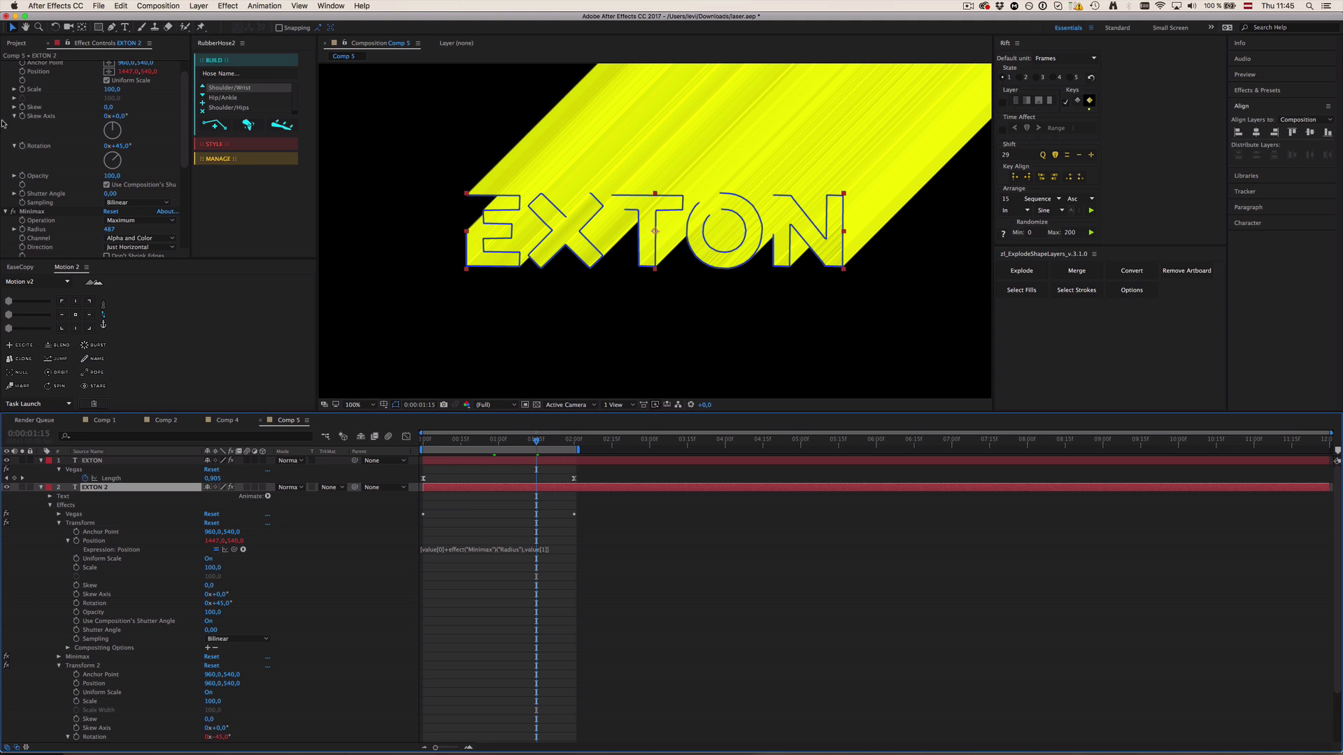
scroll(68, 152, up, 2)
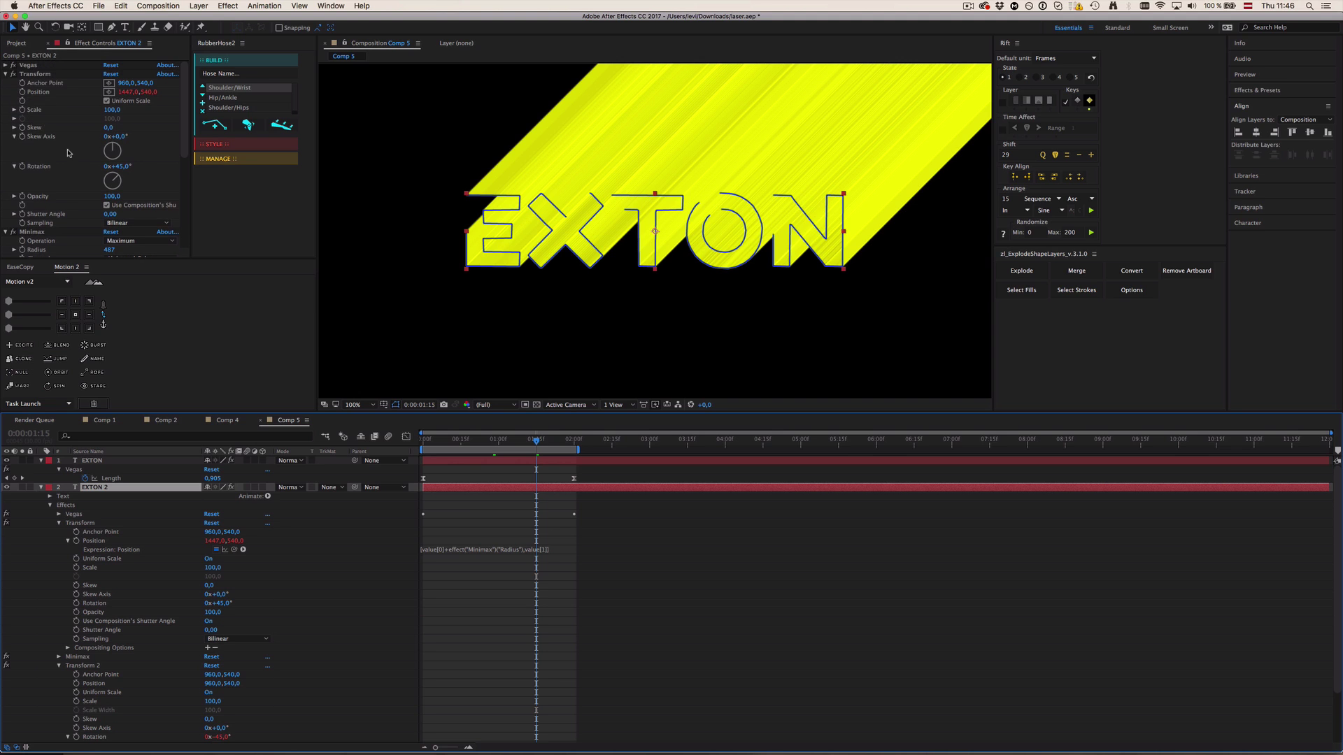
click(5, 73)
click(6, 82)
click(6, 92)
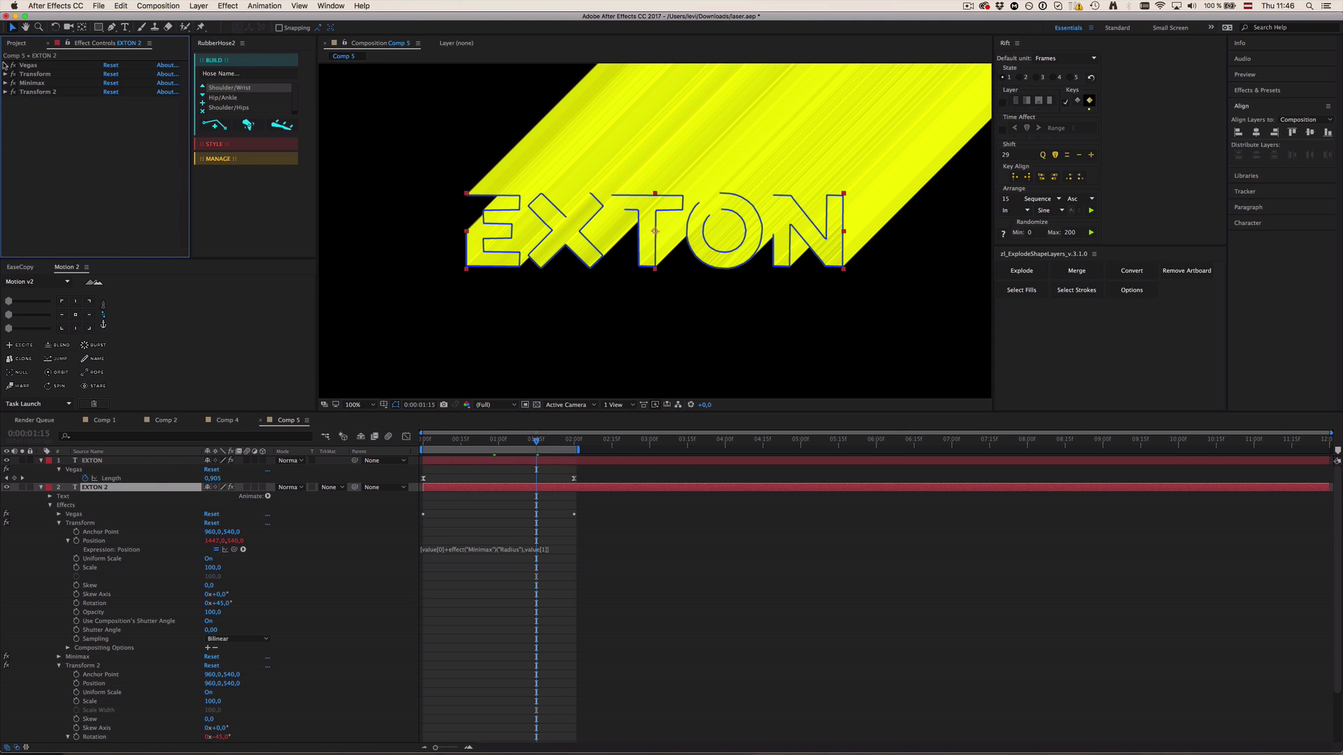
- Expand Vegas and test spinning the laser segments, then undo the change
click(6, 65)
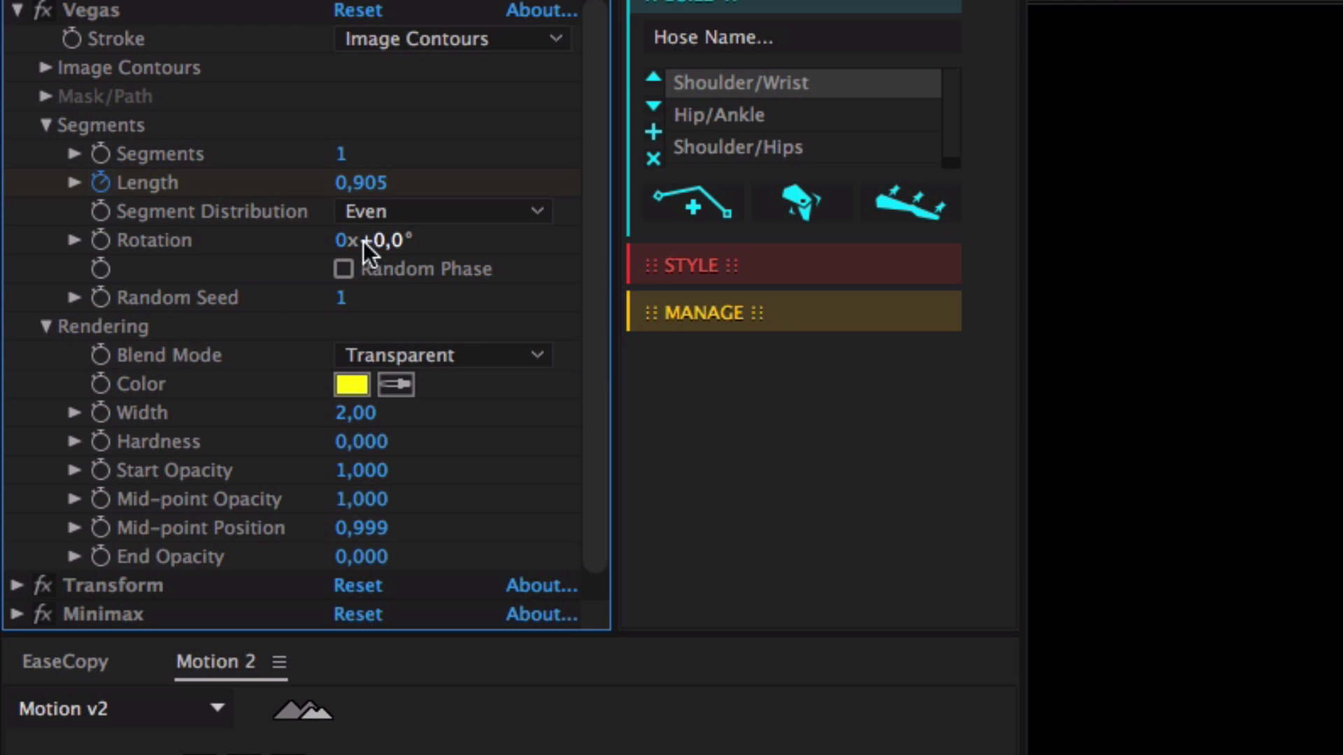
drag(378, 248, 270, 250)
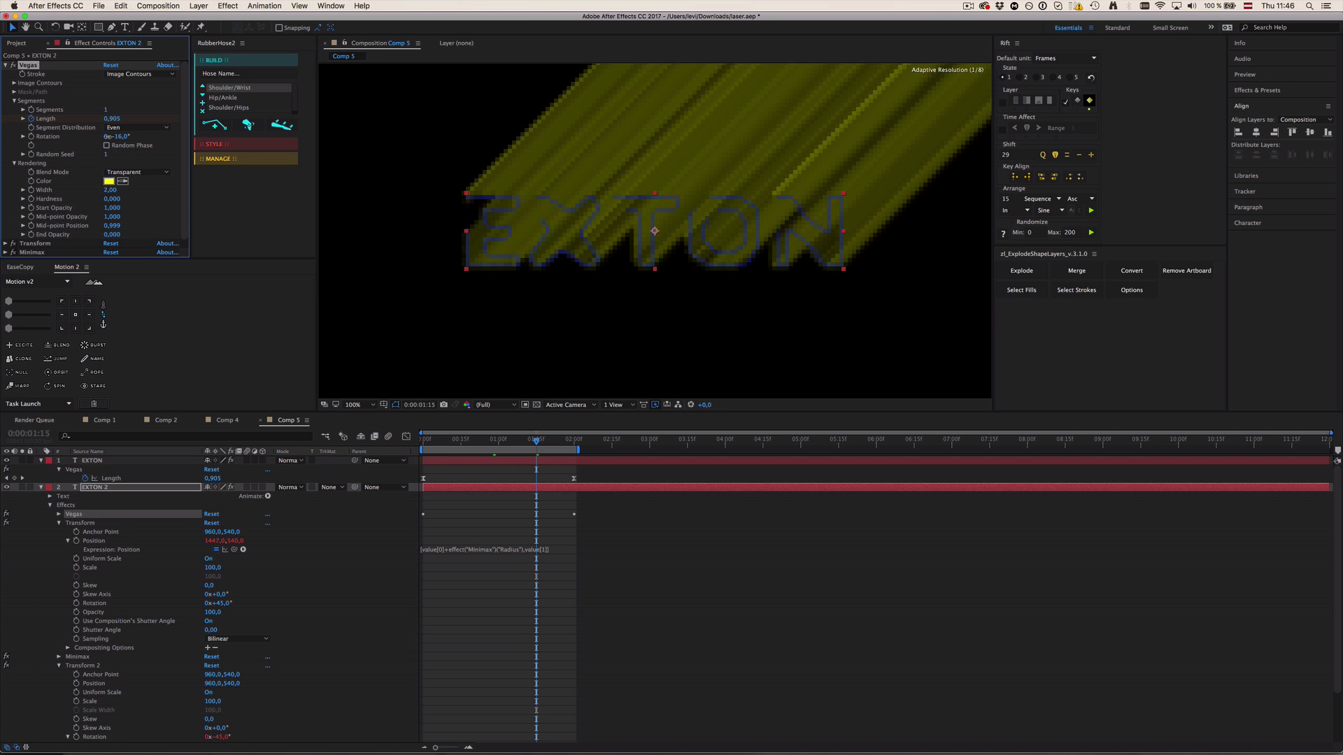
mouse_move(77, 137)
mouse_down()
mouse_move(25, 134)
mouse_move(91, 131)
mouse_up()
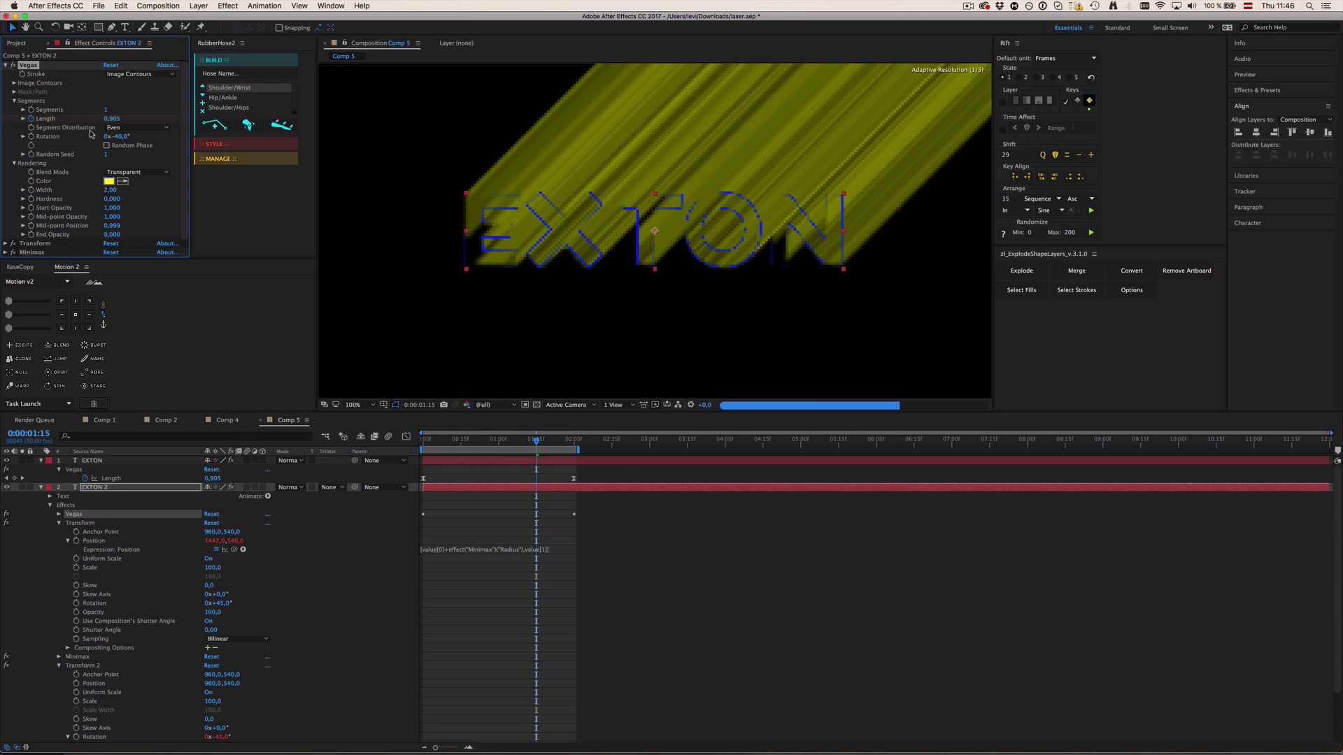
key(super+z)
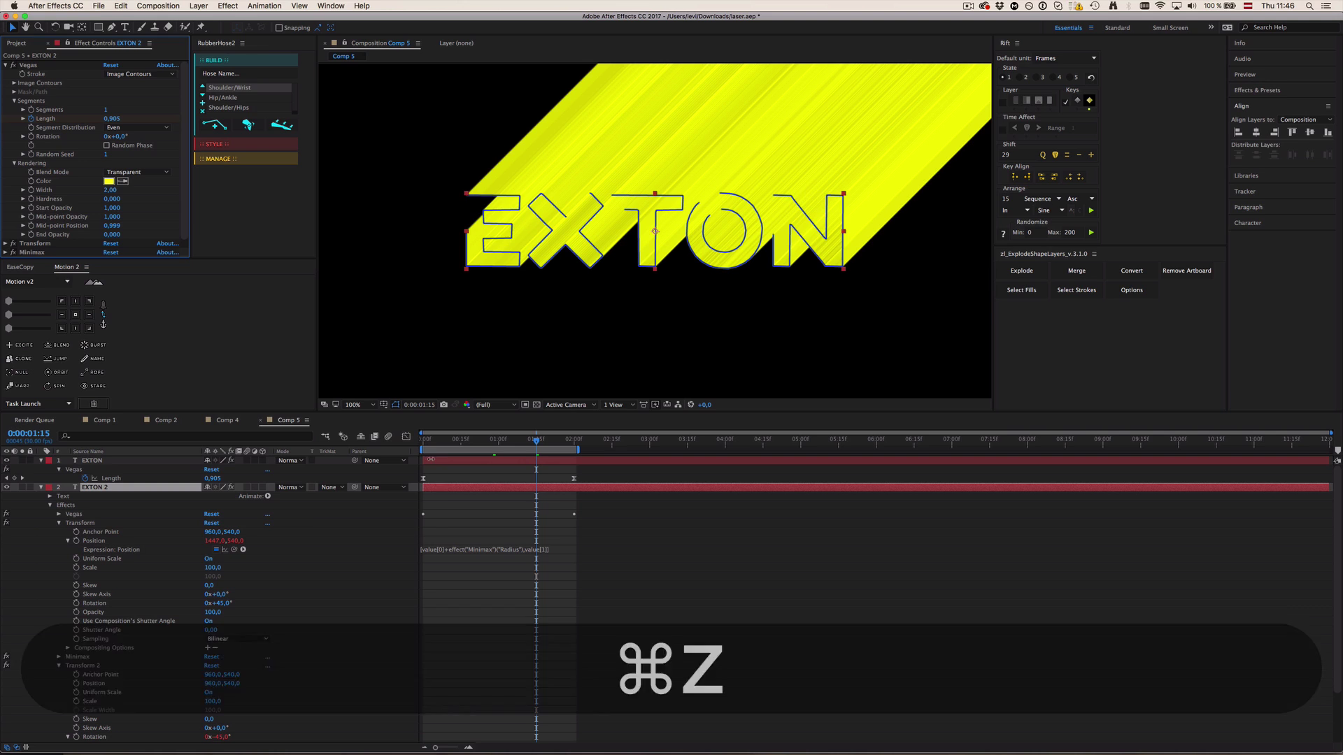
- At frame 0, delete EXTON 2's Length keyframes
click(453, 454)
key(Home)
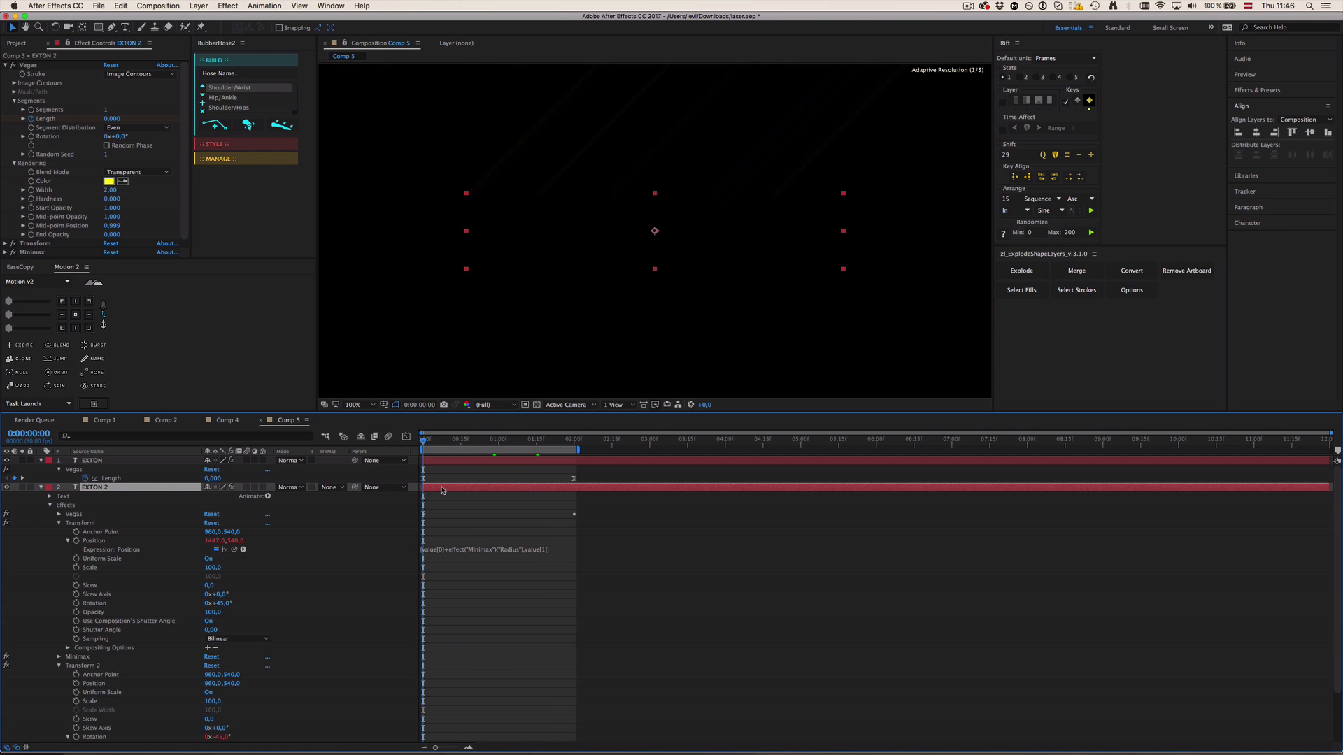
key(u)
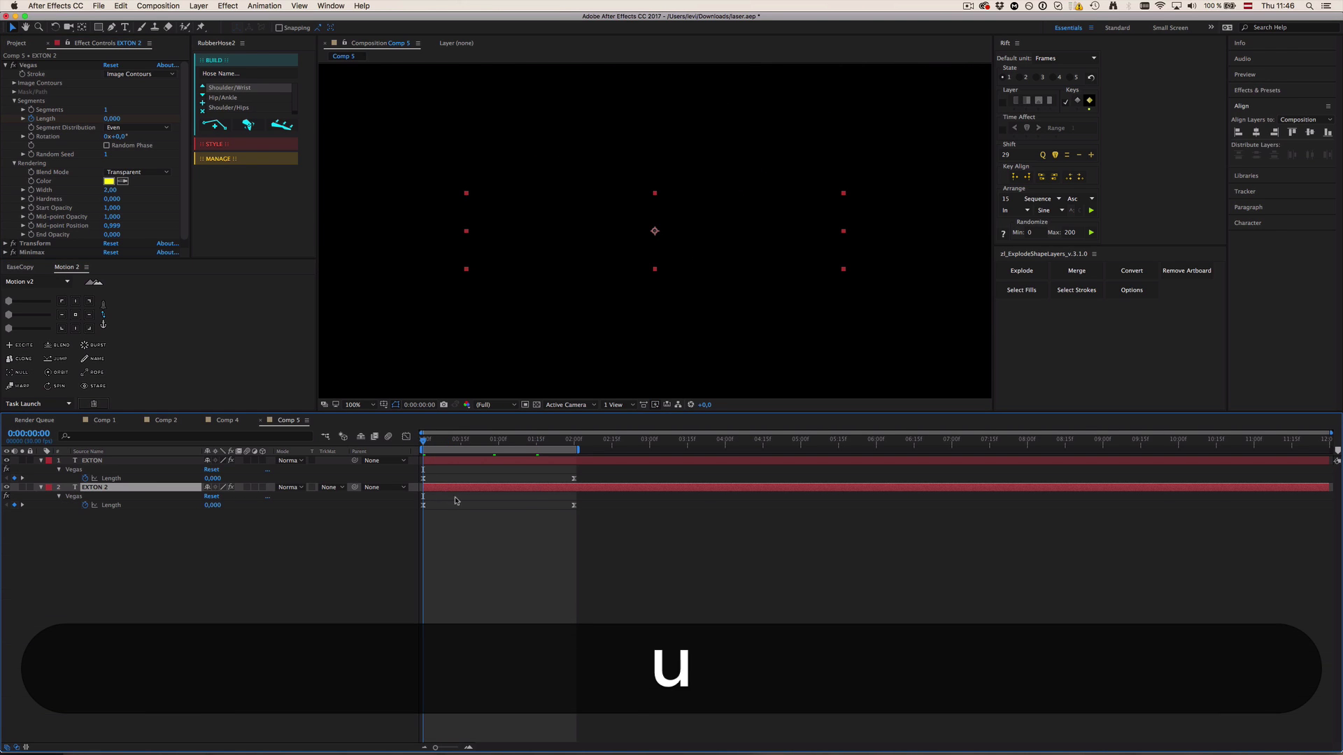
drag(580, 506, 426, 515)
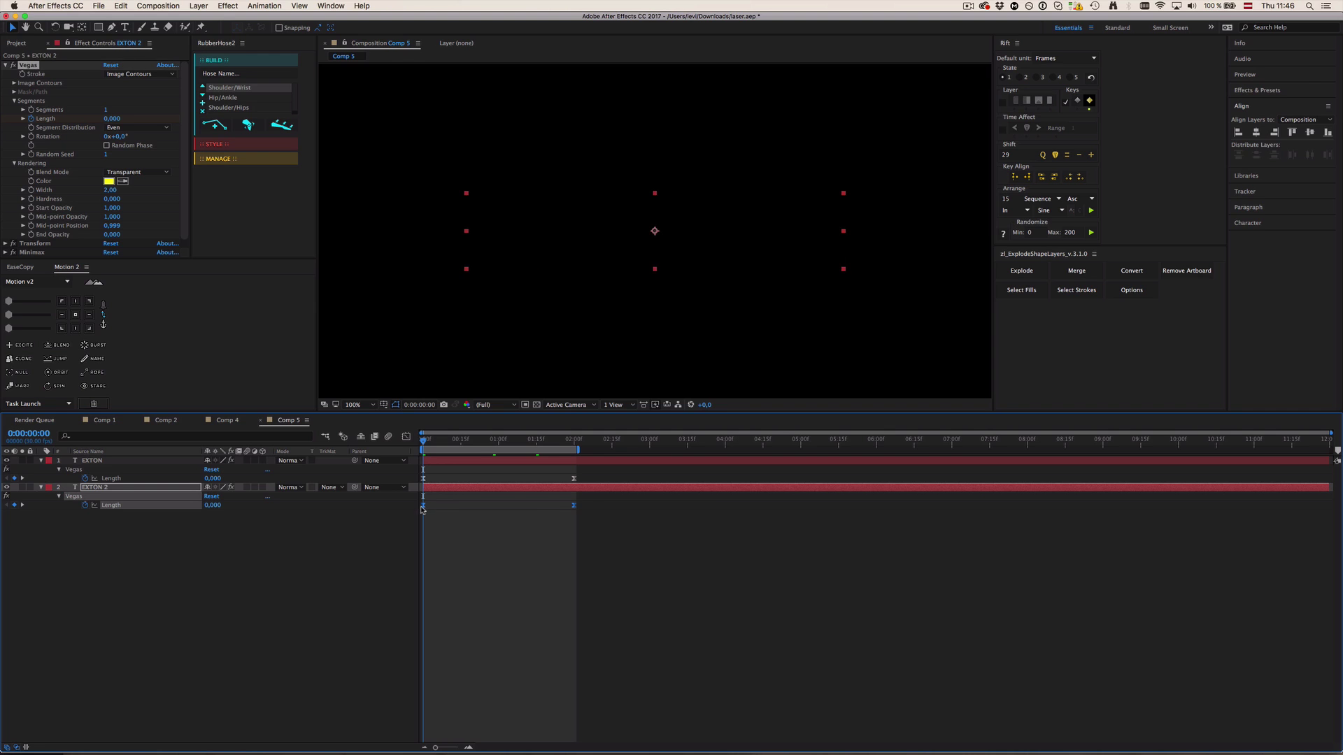
key(BackSpace)
click(441, 535)
- Set the Vegas Length to 0,100 after trying 0,150, and test spinning the beams
click(212, 505)
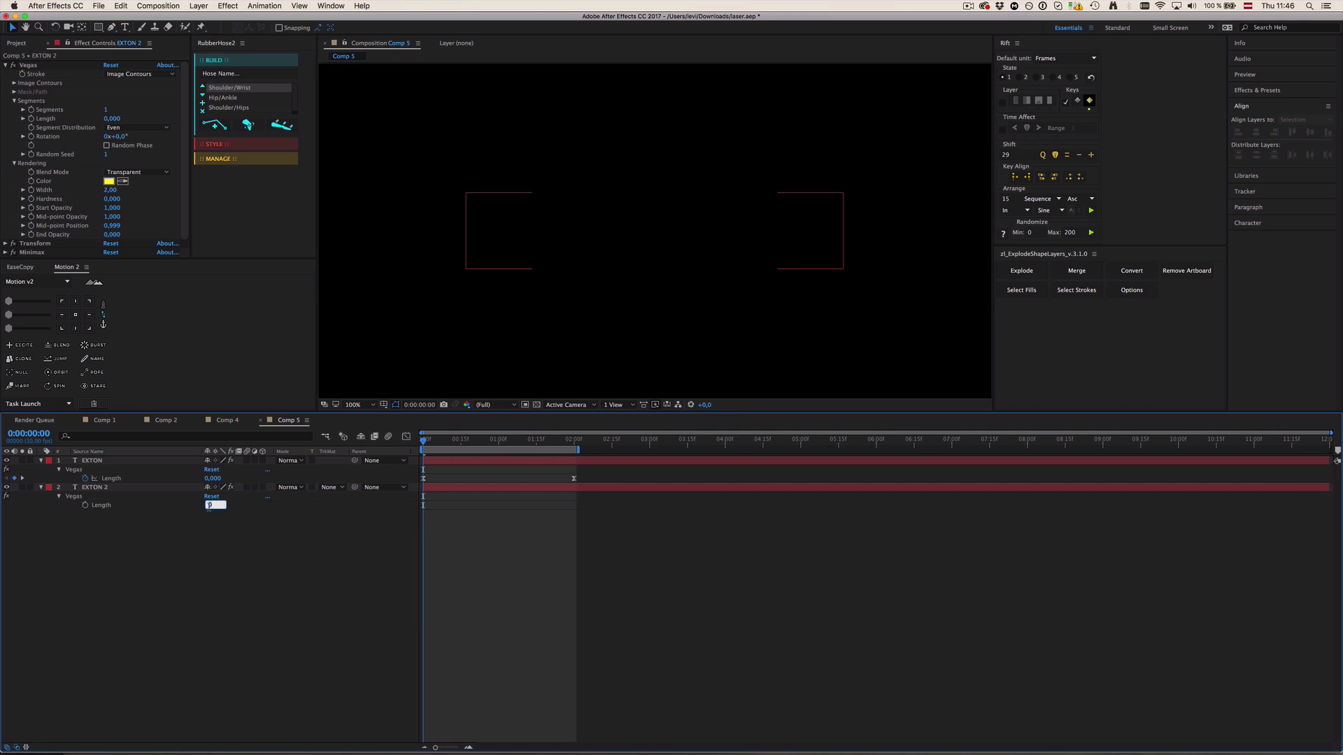
text(0,15)
key(Return)
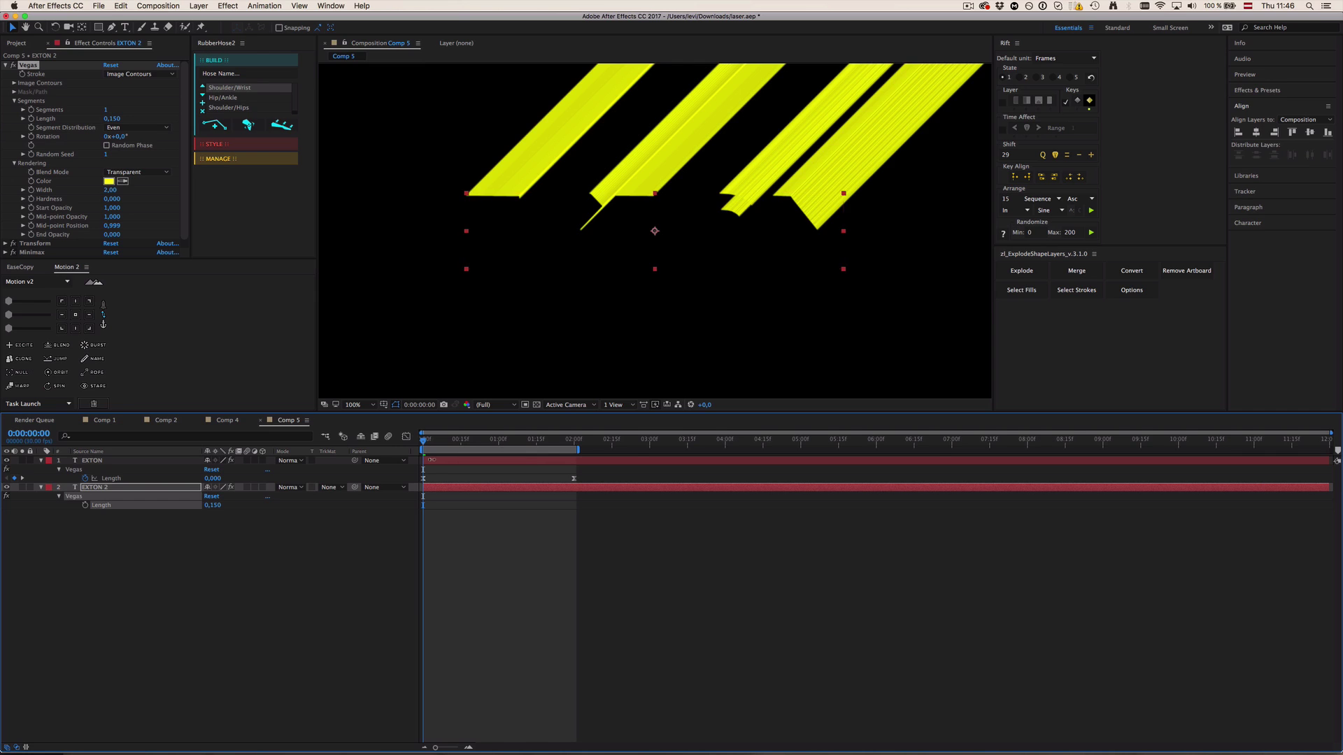
click(214, 505)
text(0,1)
key(Return)
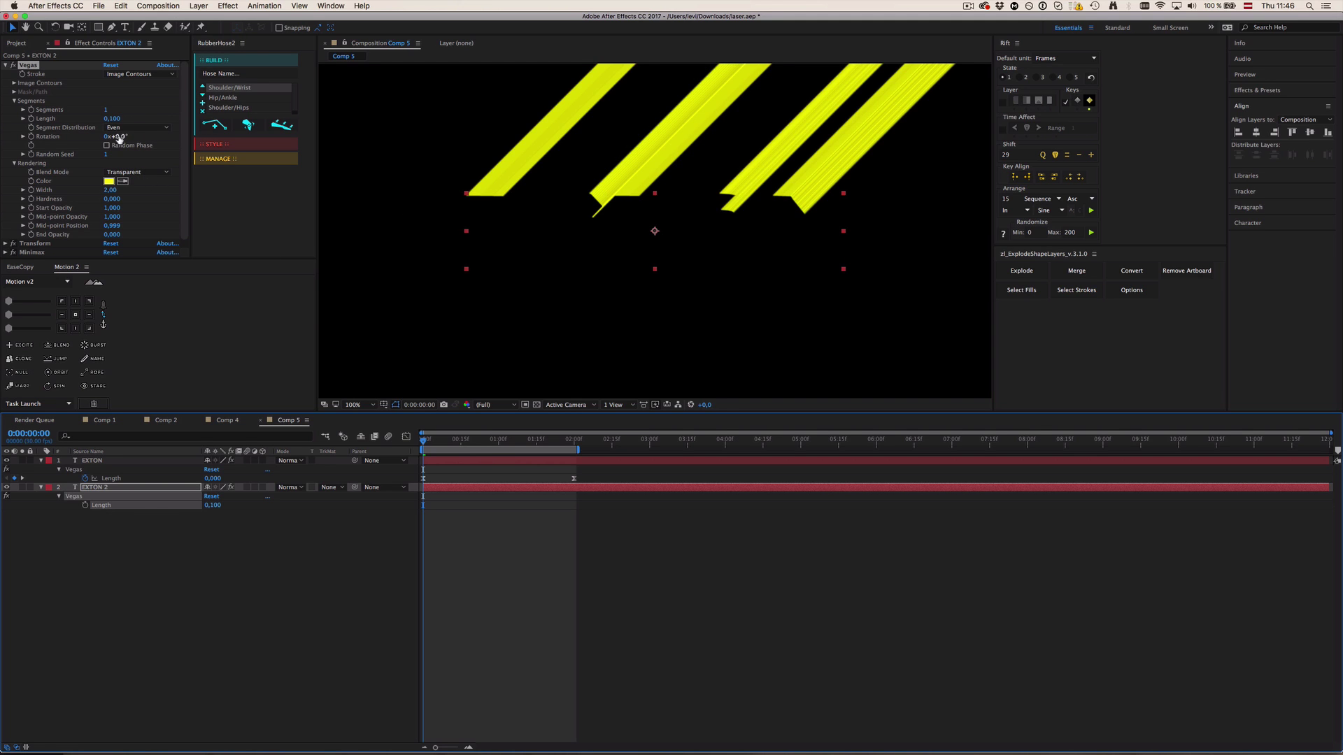
drag(118, 139, 319, 147)
- Undo the rotation test and select EXTON 2's Vegas effect at the two-second mark
key(super+z)
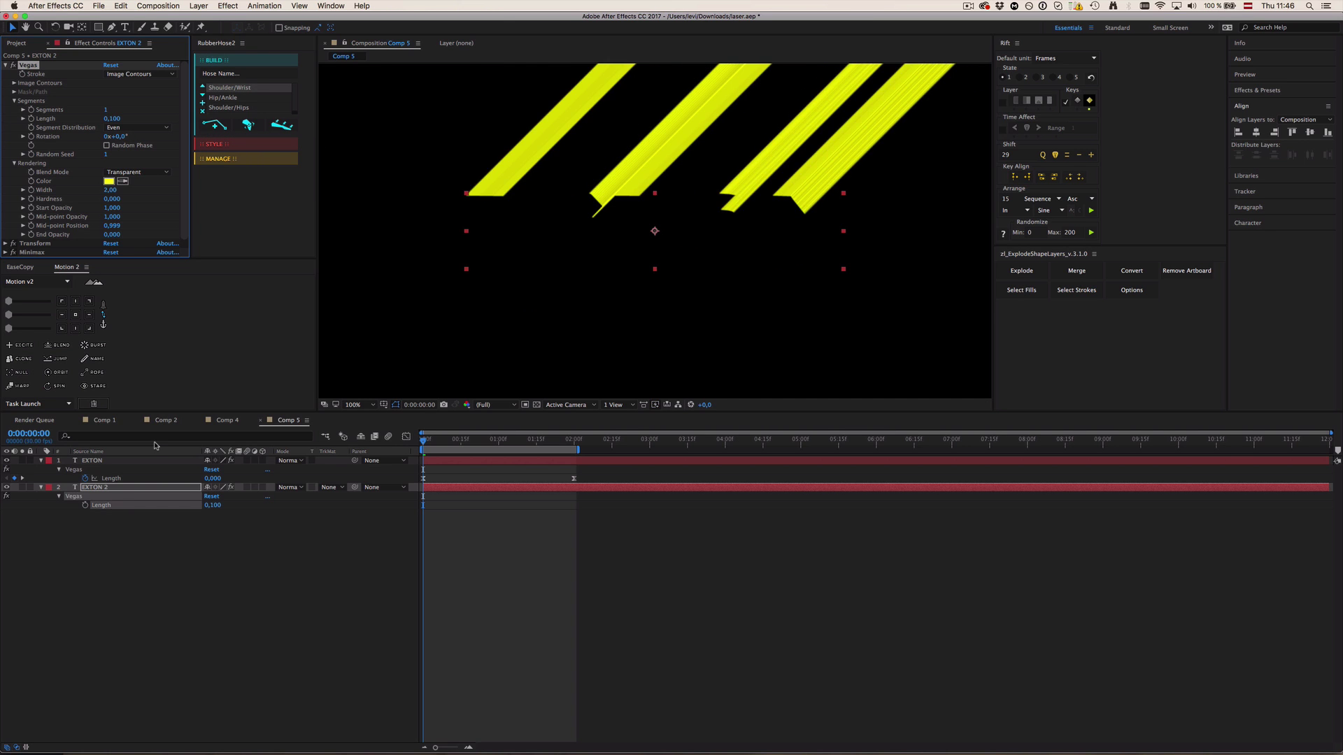
click(109, 519)
click(108, 487)
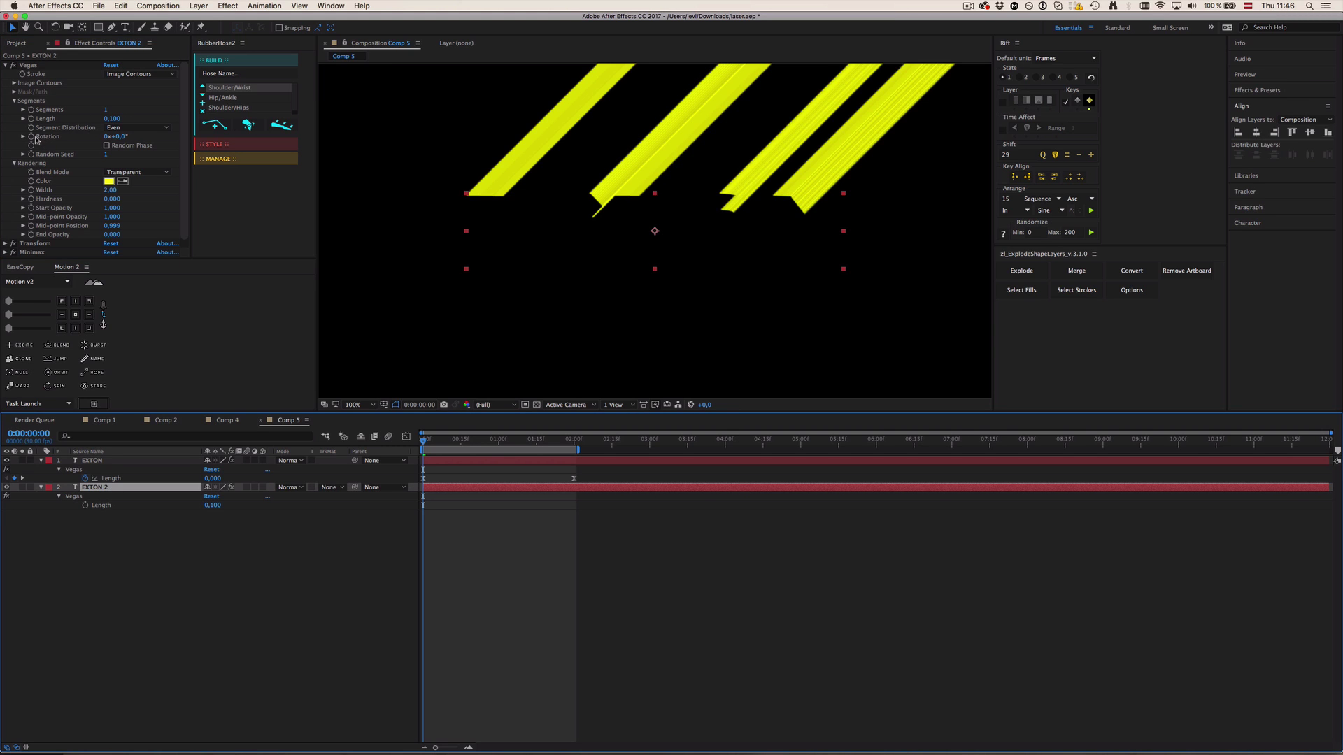
click(478, 431)
click(424, 439)
click(31, 137)
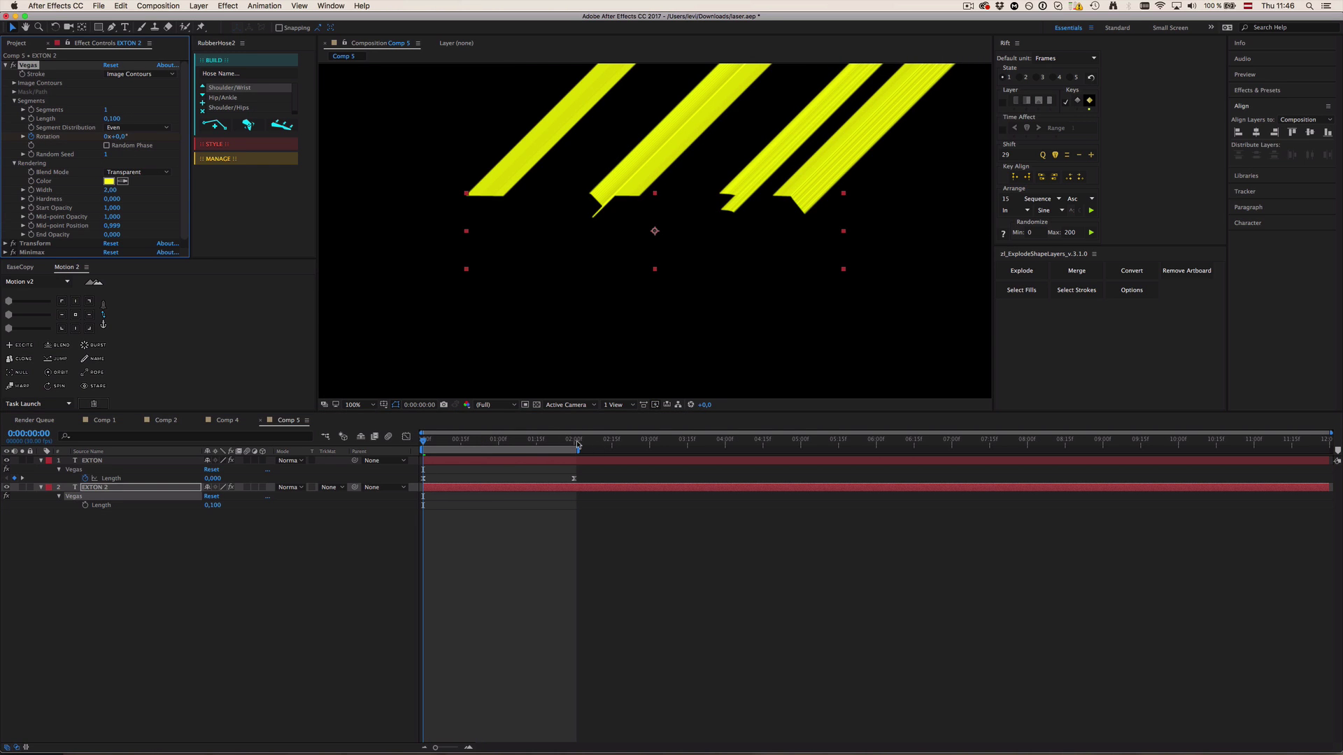
click(577, 444)
- Set Vegas Rotation to 1x (one full turn) at two seconds
click(120, 134)
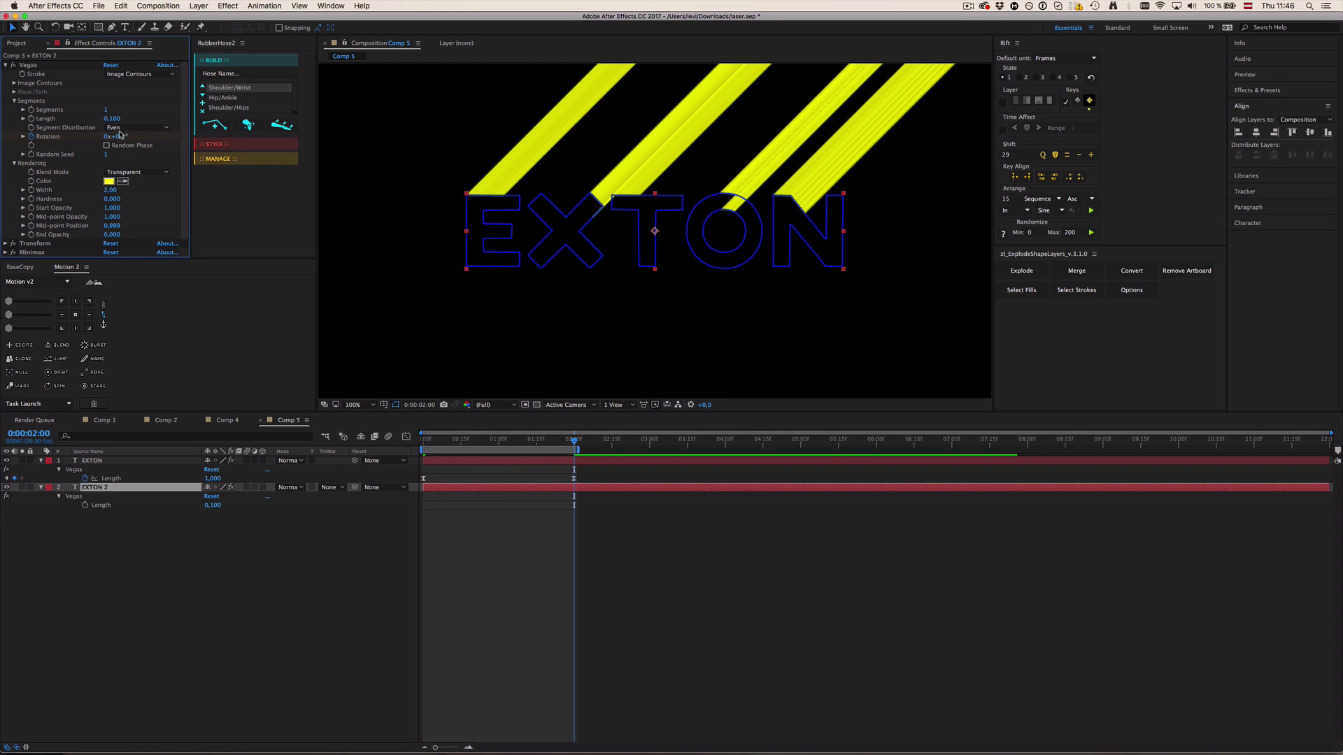
click(106, 136)
text(1)
key(Return)
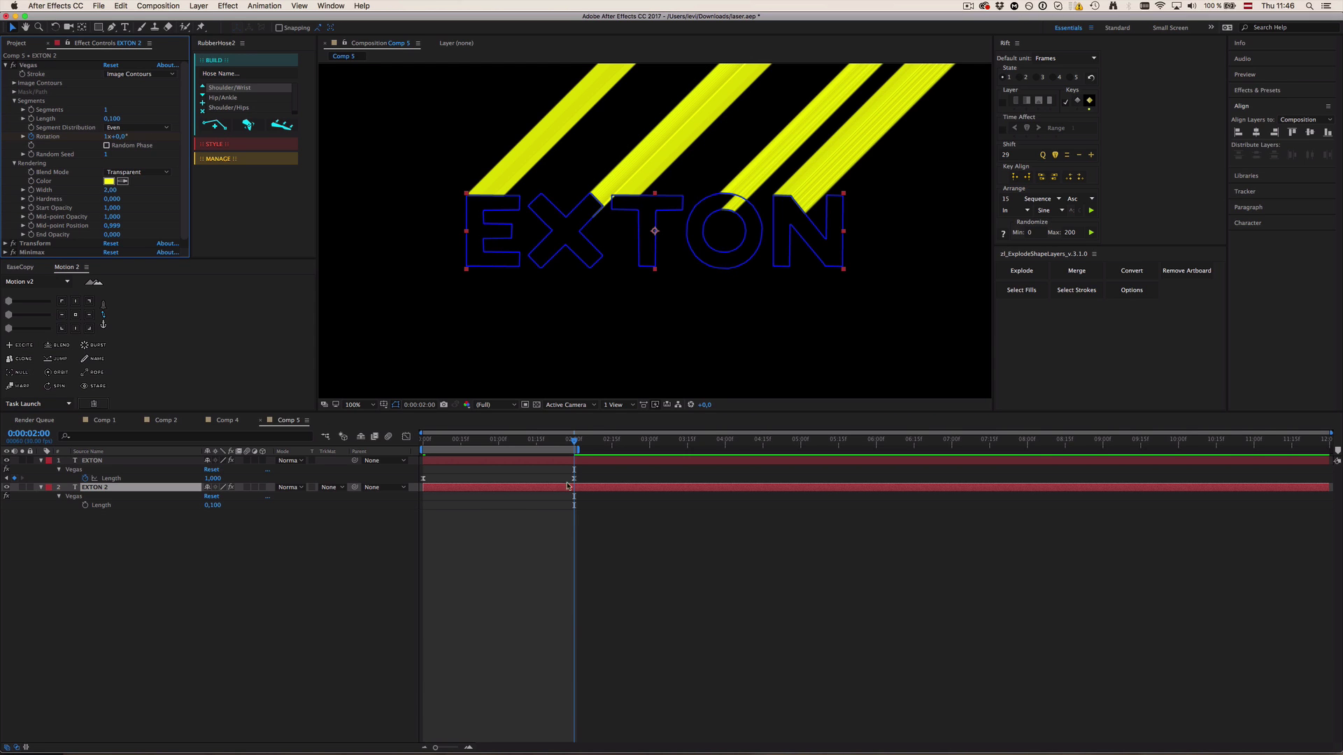
- Copy the easing from EXTON's Length keyframes and paste it onto EXTON 2's Rotation keyframes
click(577, 490)
key(u)
drag(586, 472, 400, 488)
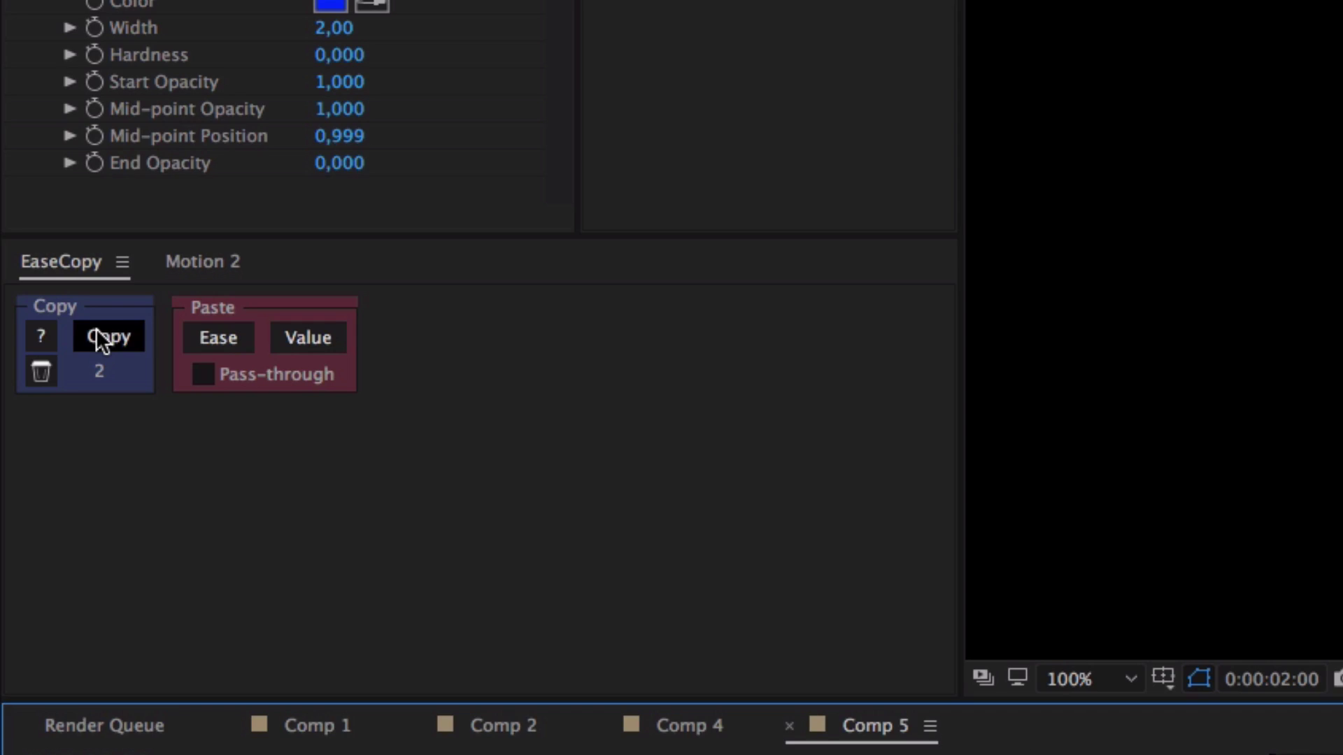
click(34, 292)
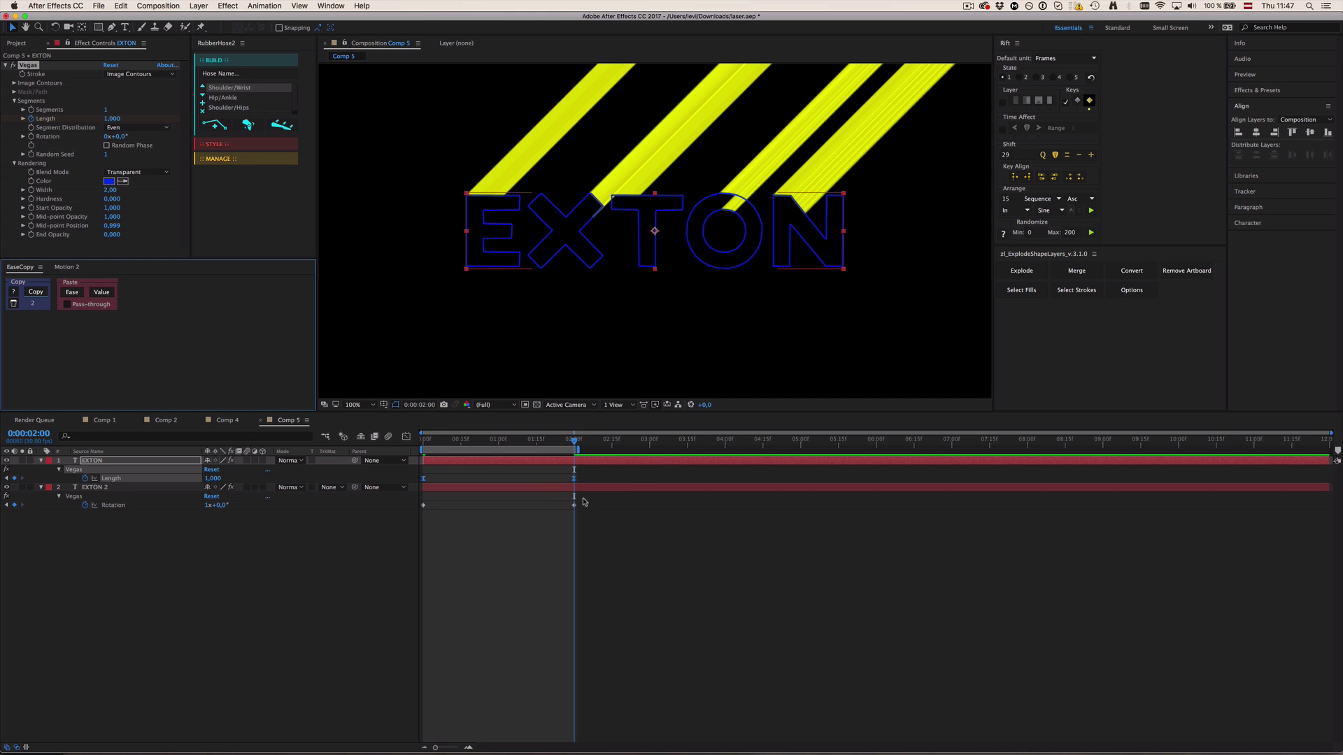
drag(586, 500, 391, 512)
click(72, 292)
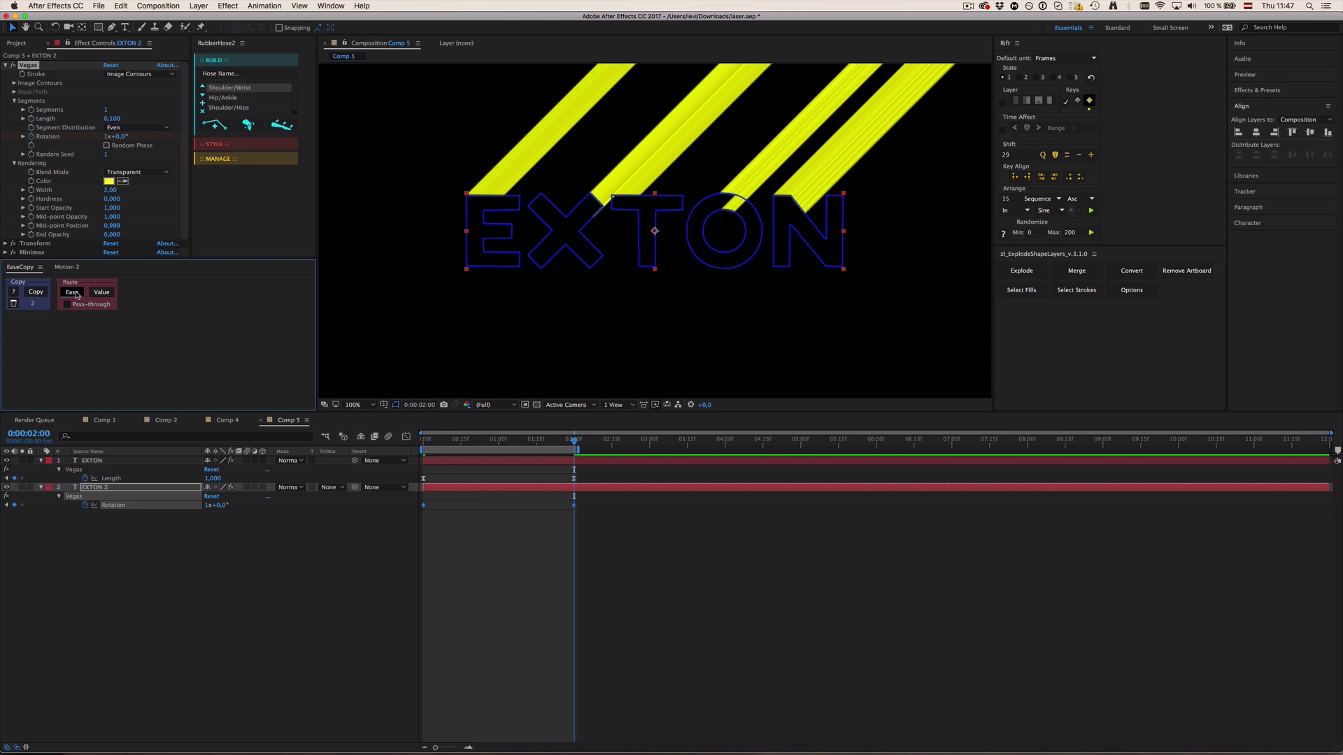
drag(573, 440, 523, 442)
key(0)
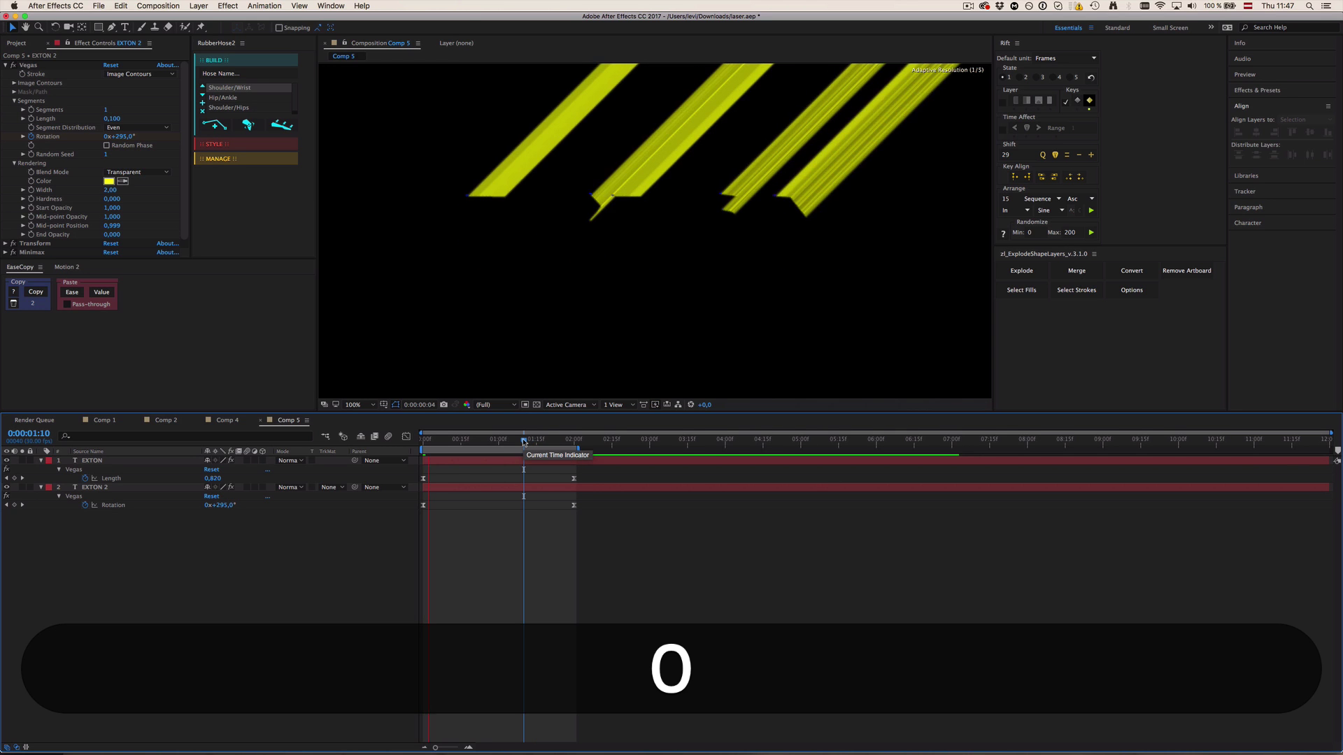
key(space)
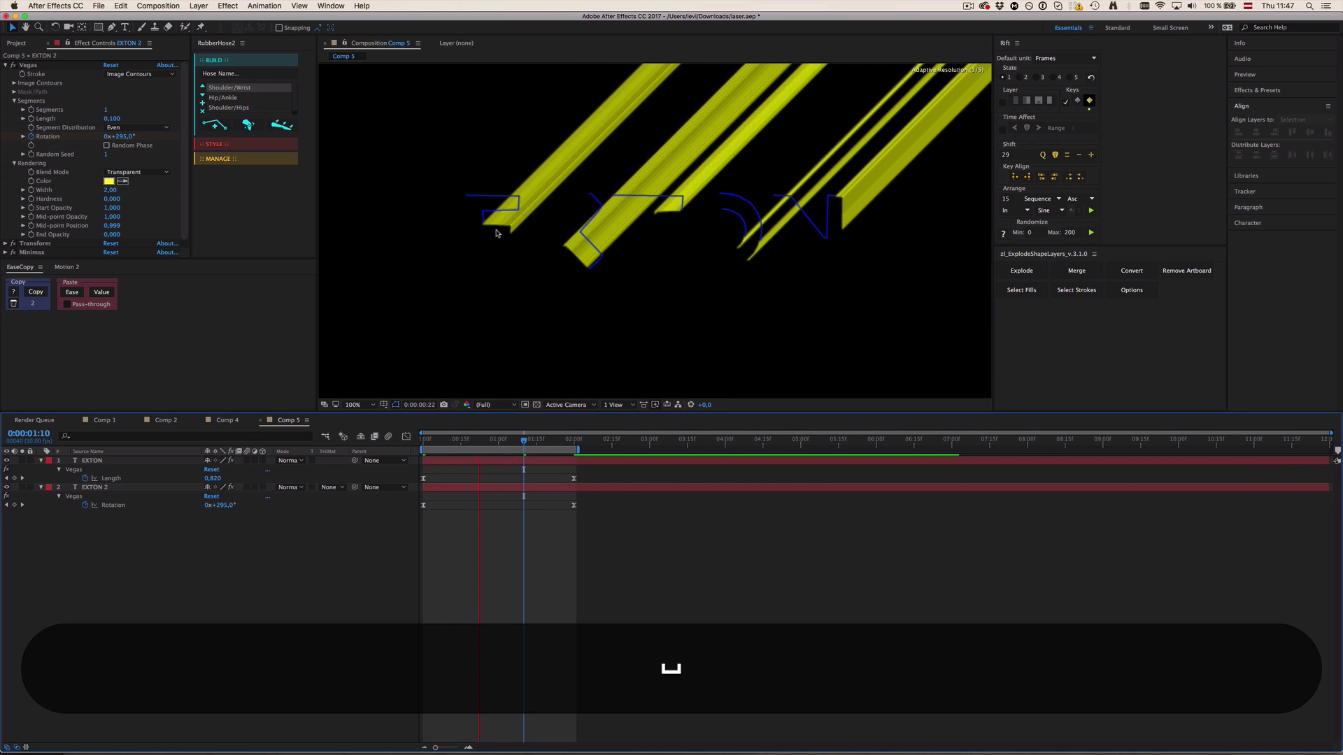
scroll(490, 233, up, 1)
scroll(451, 217, down, 1)
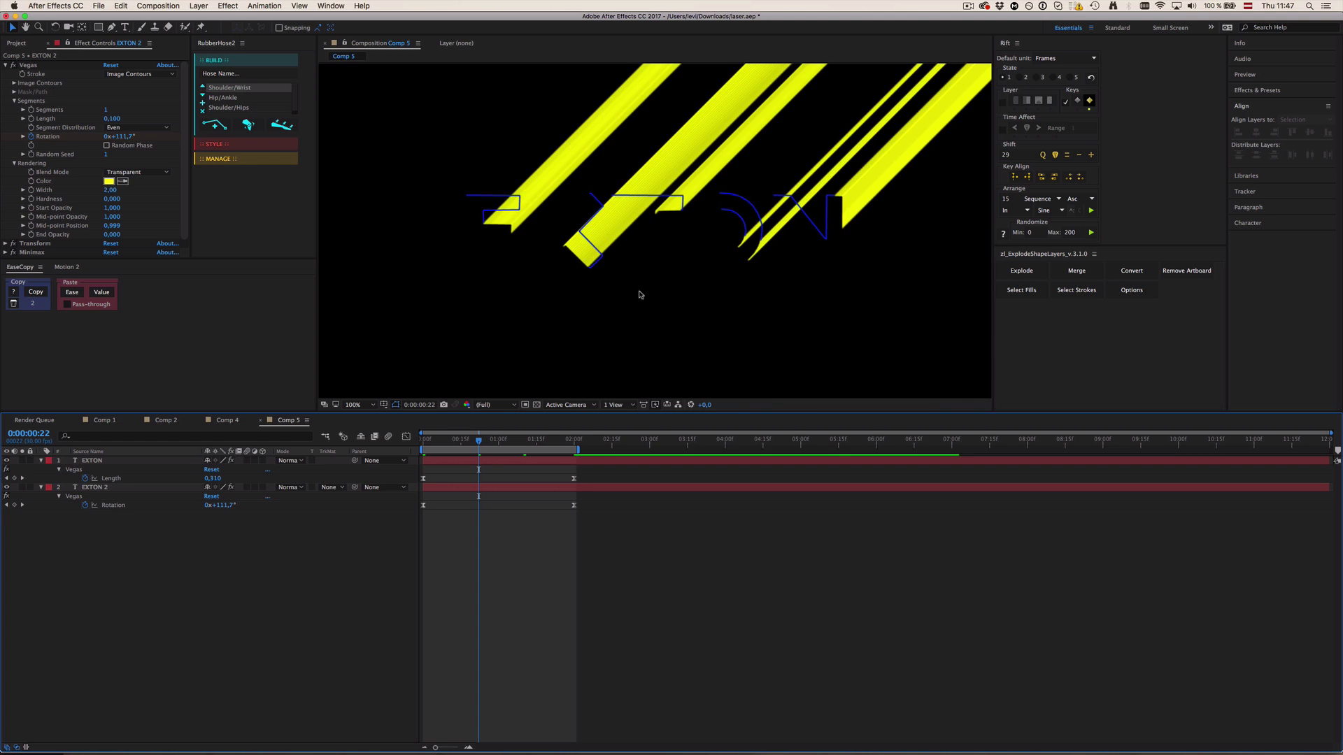
key(h)
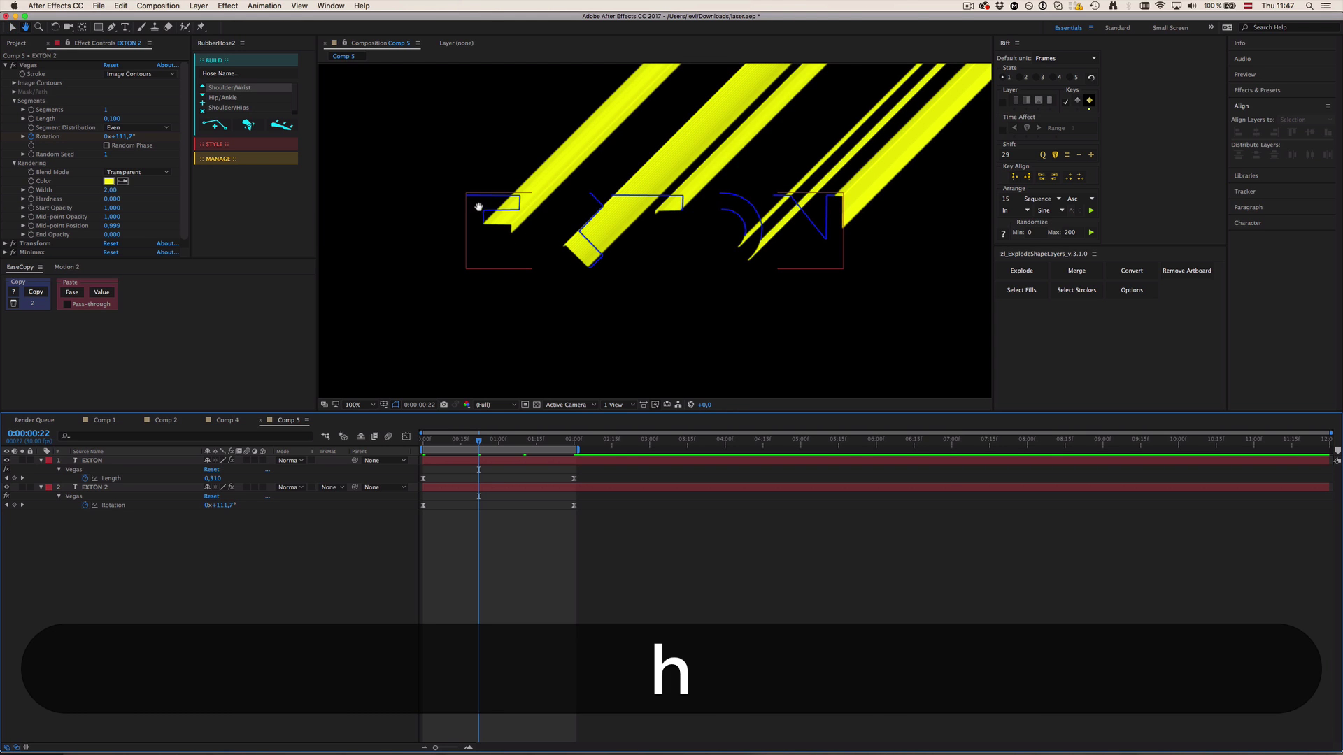
drag(480, 204, 524, 215)
scroll(525, 215, up, 1)
drag(432, 231, 574, 221)
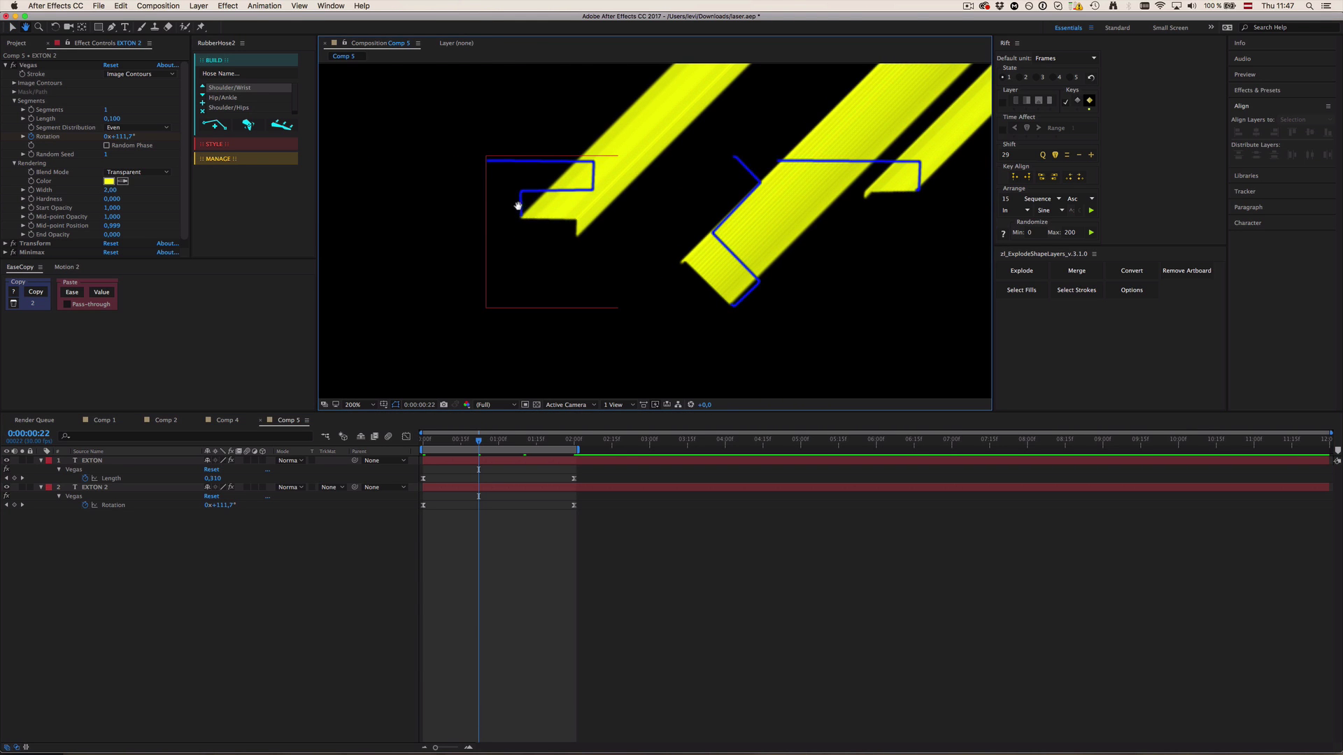
click(588, 535)
key(v)
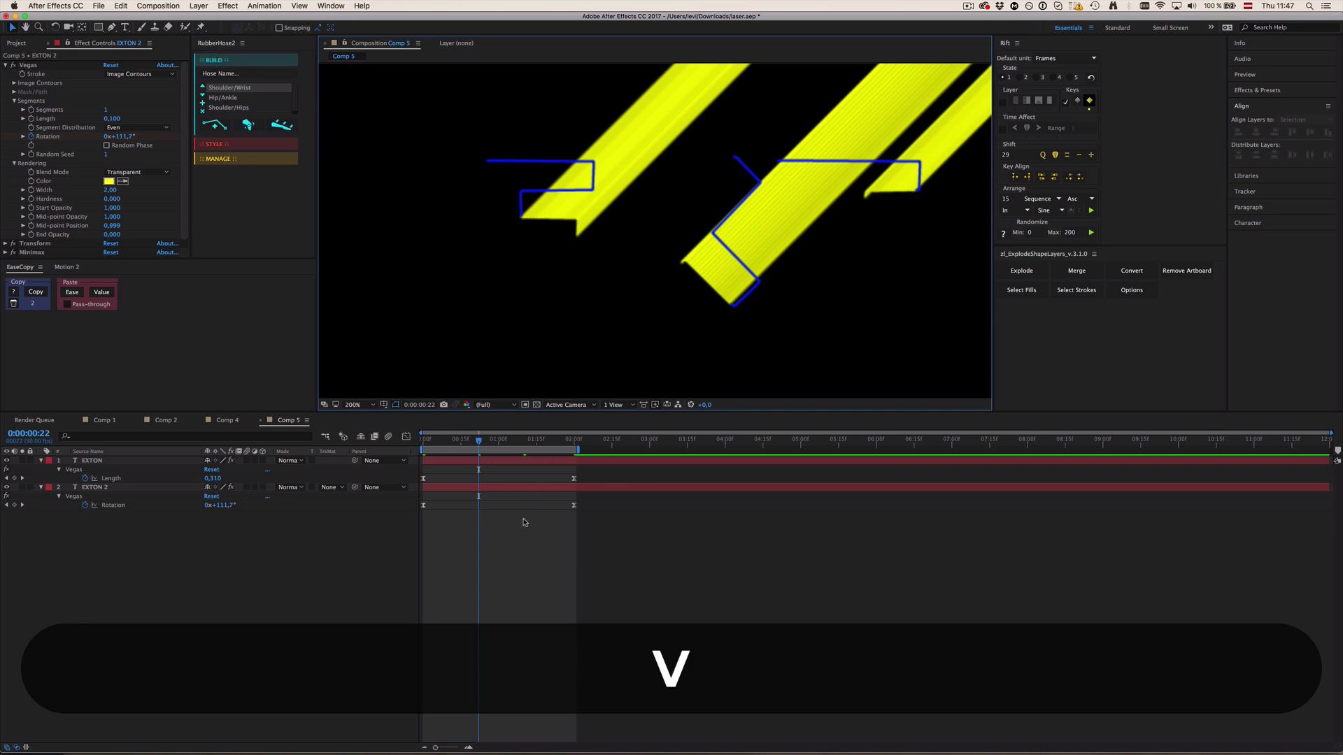
click(519, 500)
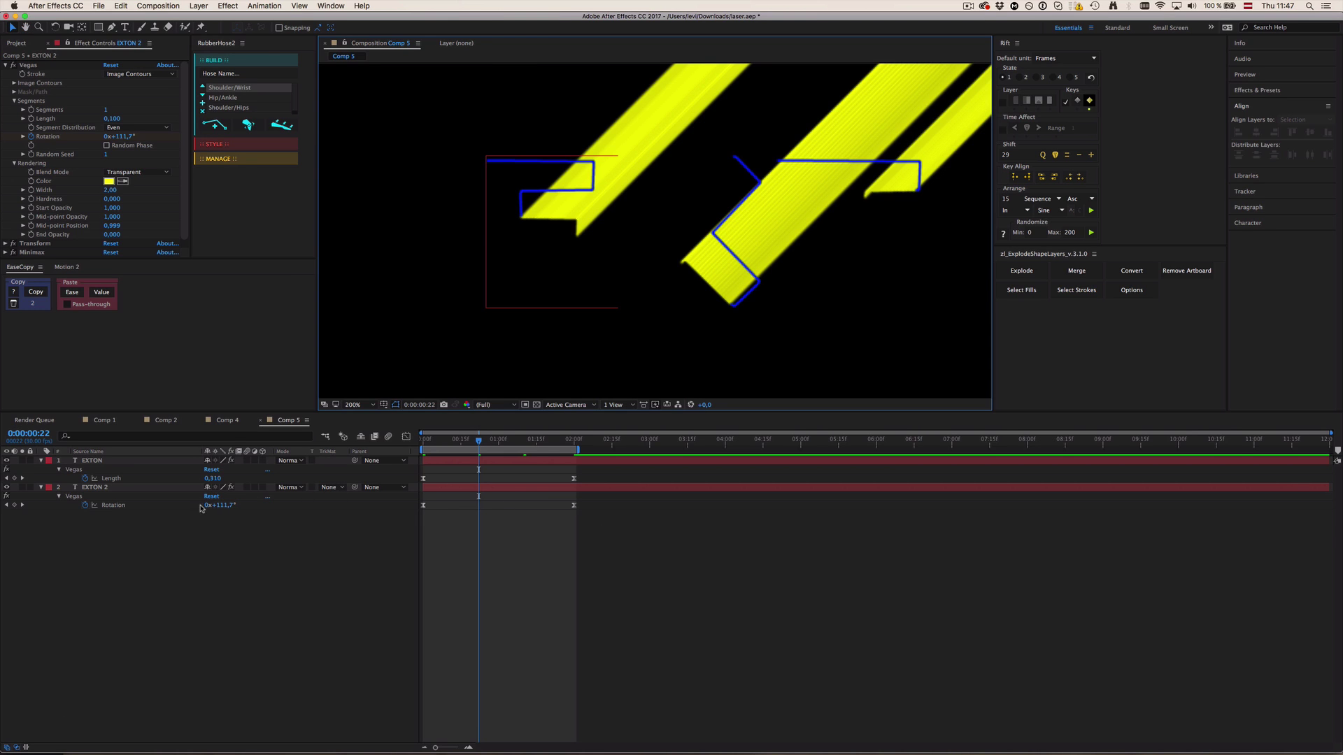
key(super+shift+a)
drag(451, 439, 423, 439)
click(110, 490)
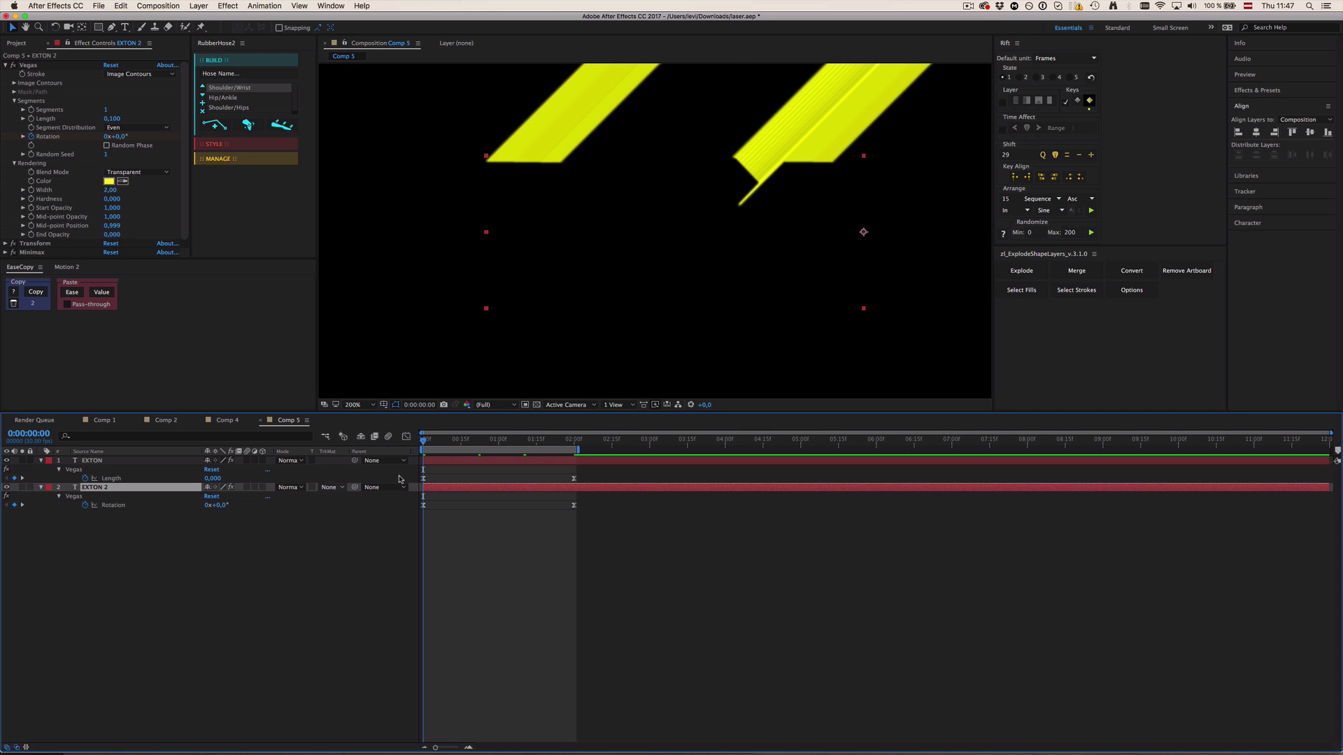
- Preview the animation and set the Vegas Length to 0
key(comma)
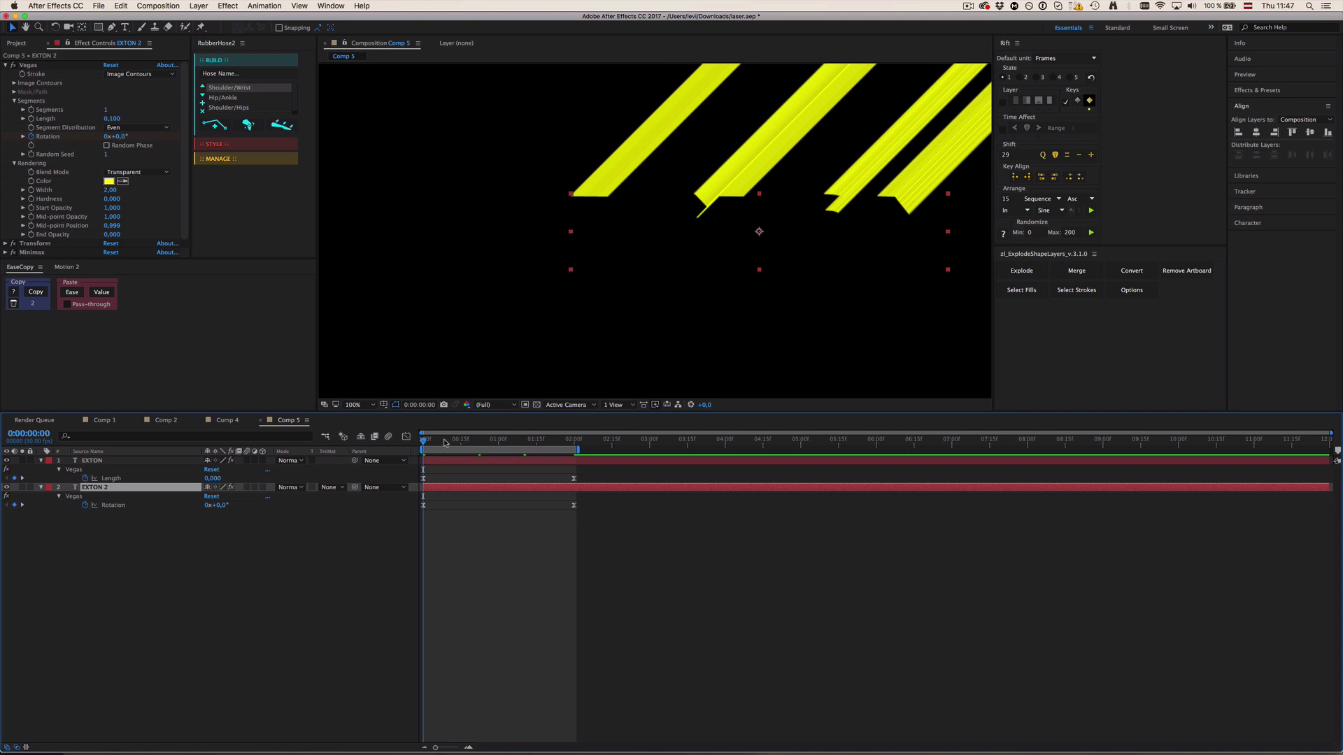
key(space)
key(space)
click(33, 119)
click(112, 119)
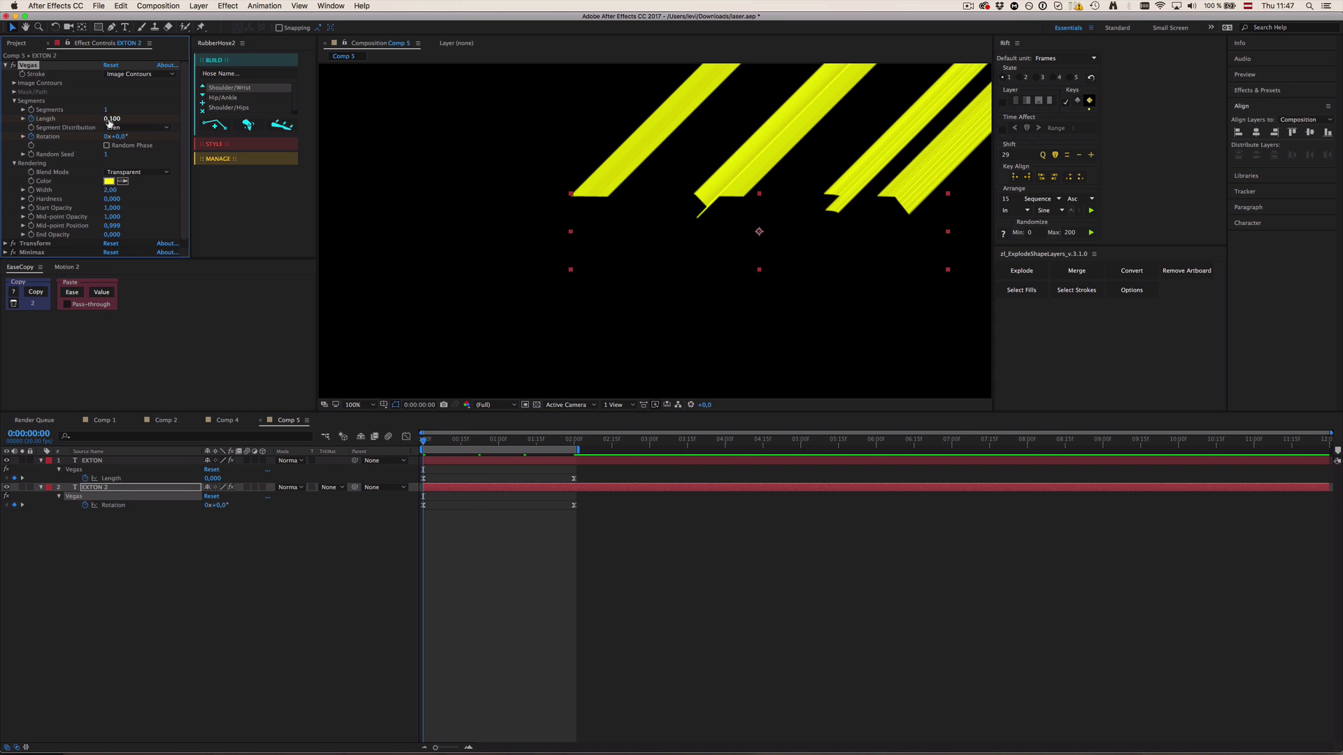
text(0)
key(Return)
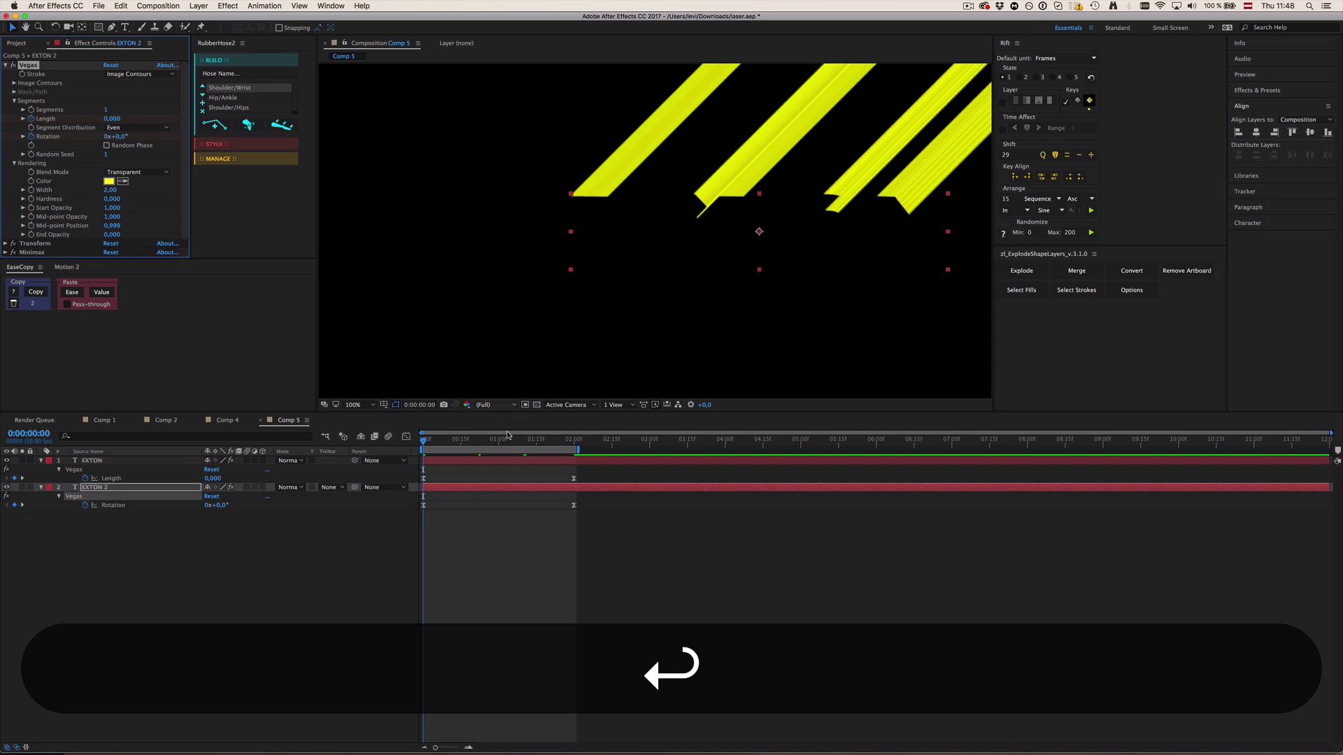
- At frame 27, set the Vegas Length to 0,100
click(490, 440)
drag(489, 440, 492, 441)
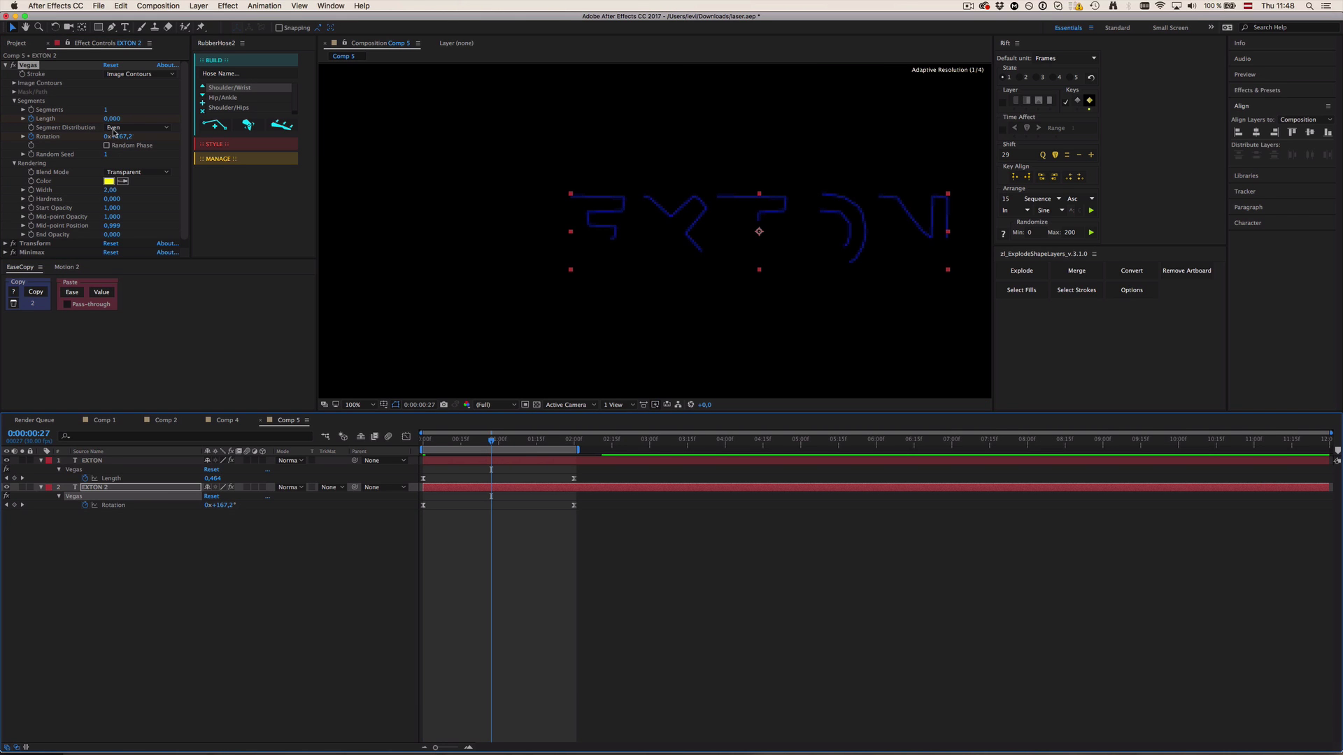
click(114, 119)
text(1)
key(BackSpace)
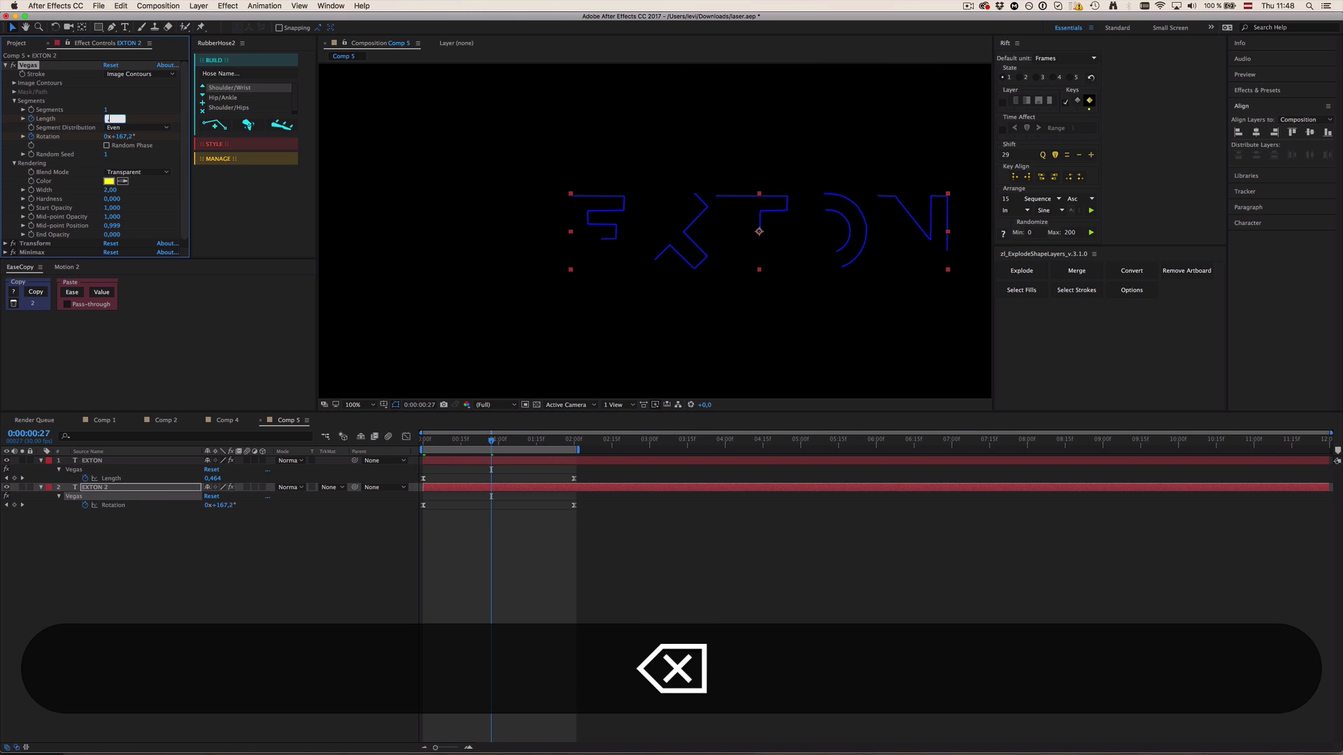
text(0,1)
key(Return)
- Set Length to 0 at two seconds, RAM-preview the beams, and rewind
click(574, 439)
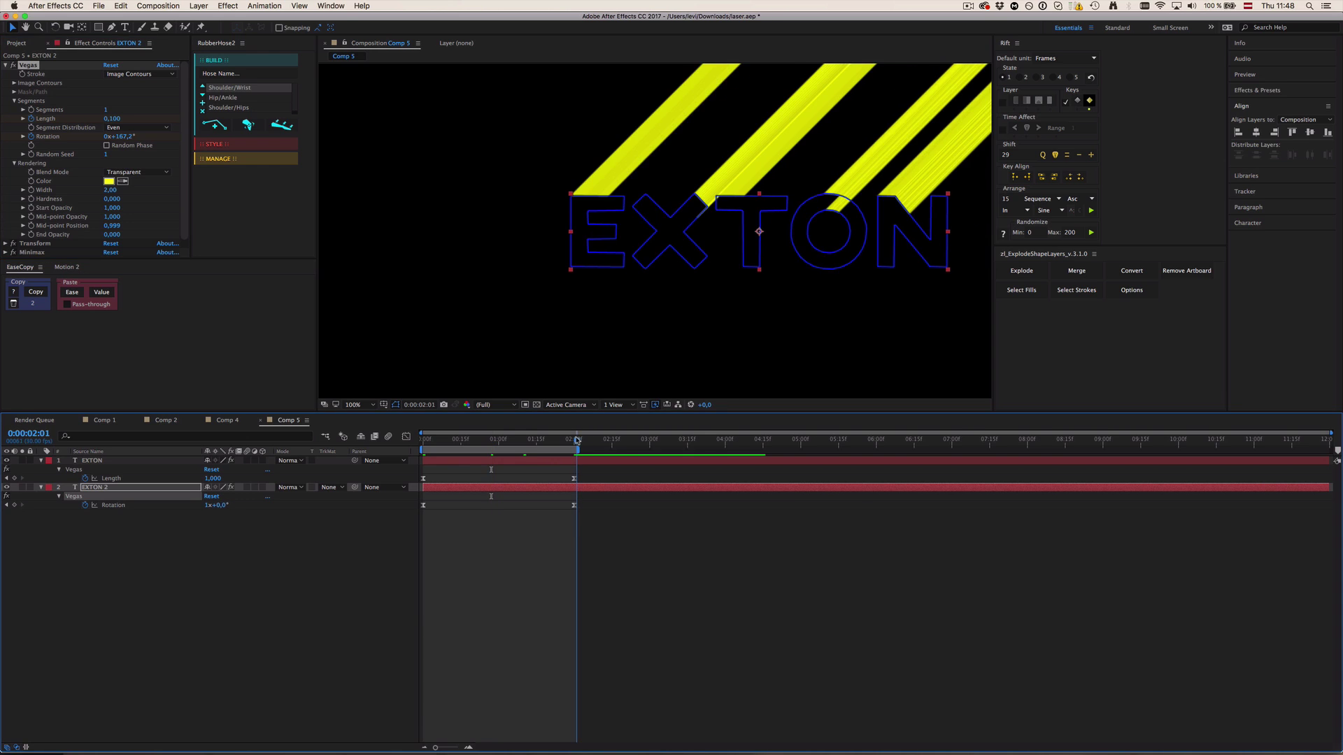
click(112, 118)
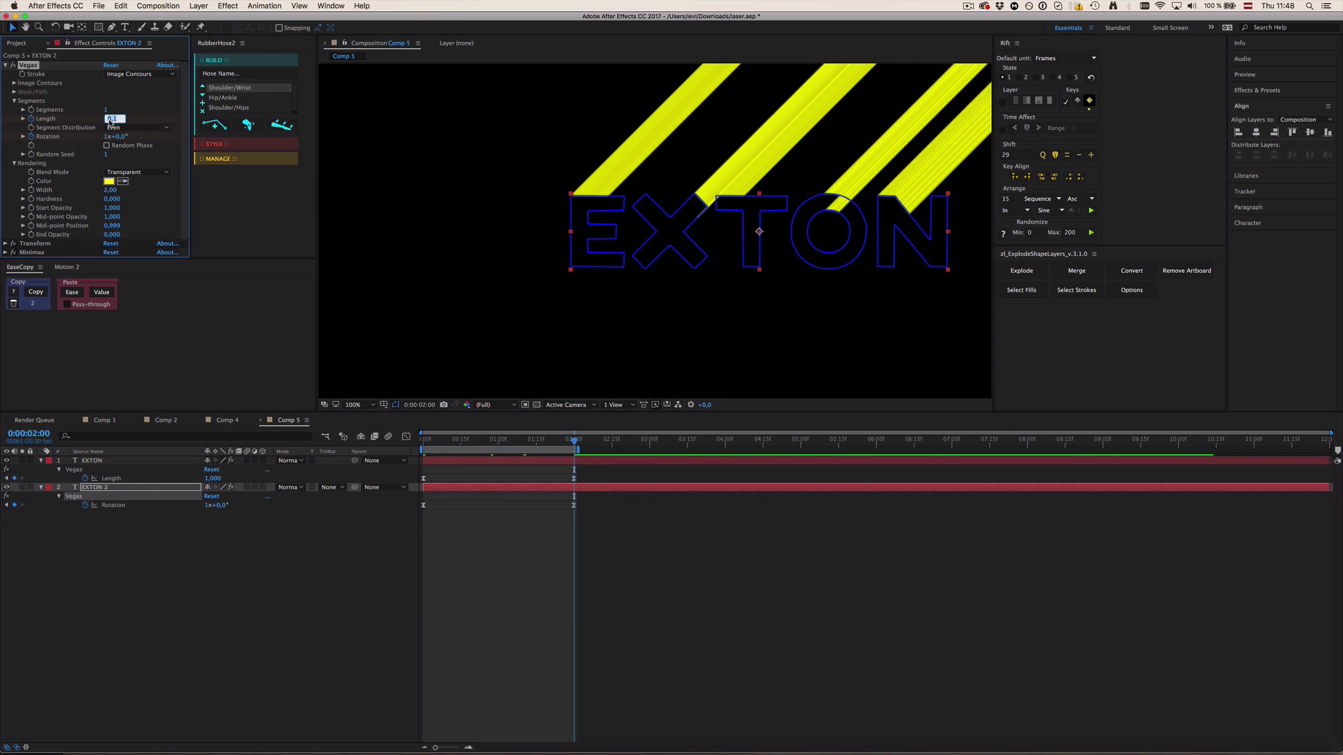
text(0)
key(Return)
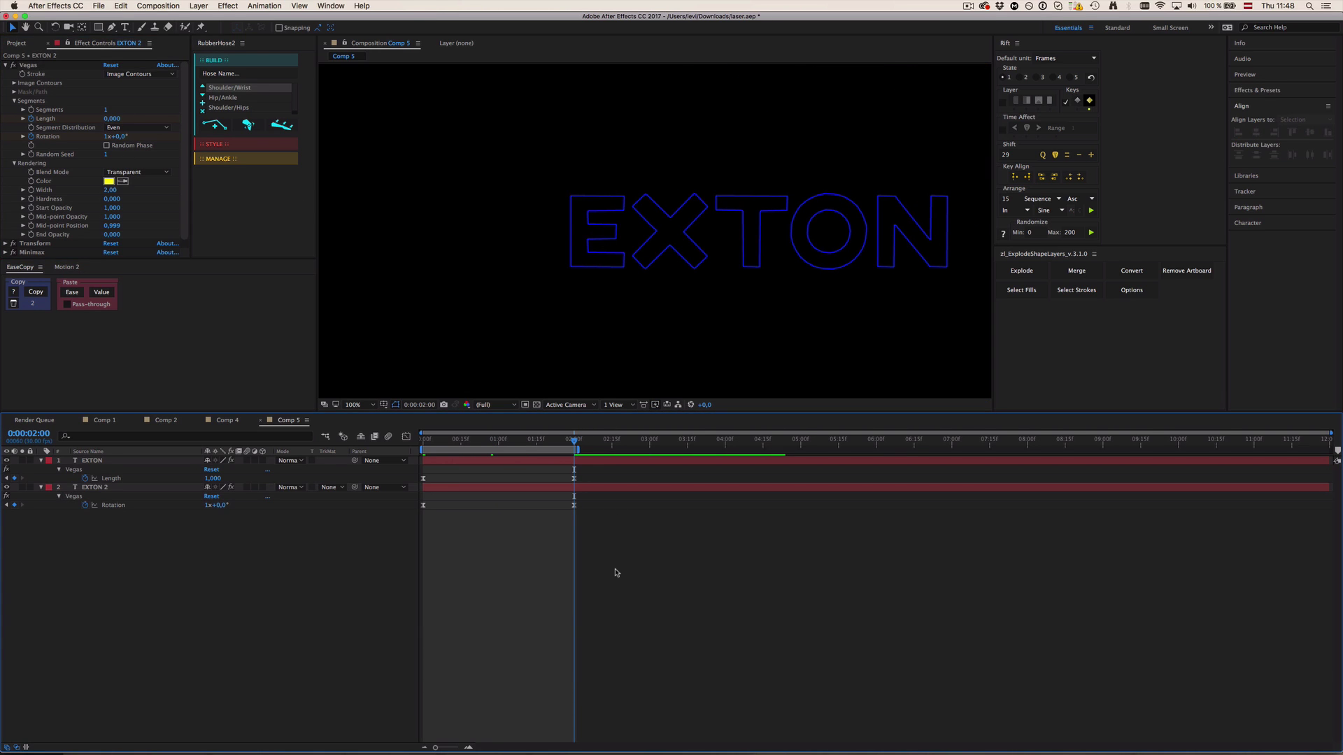
key(0)
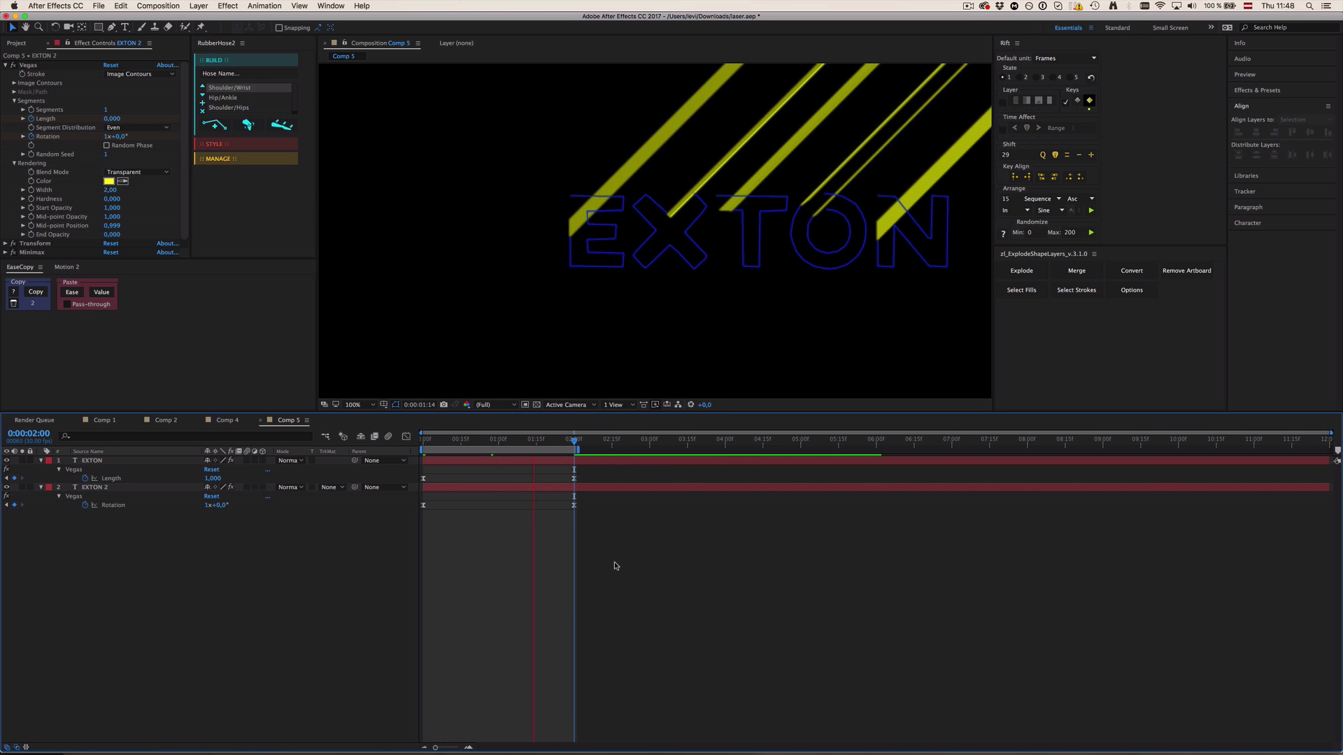
key(space)
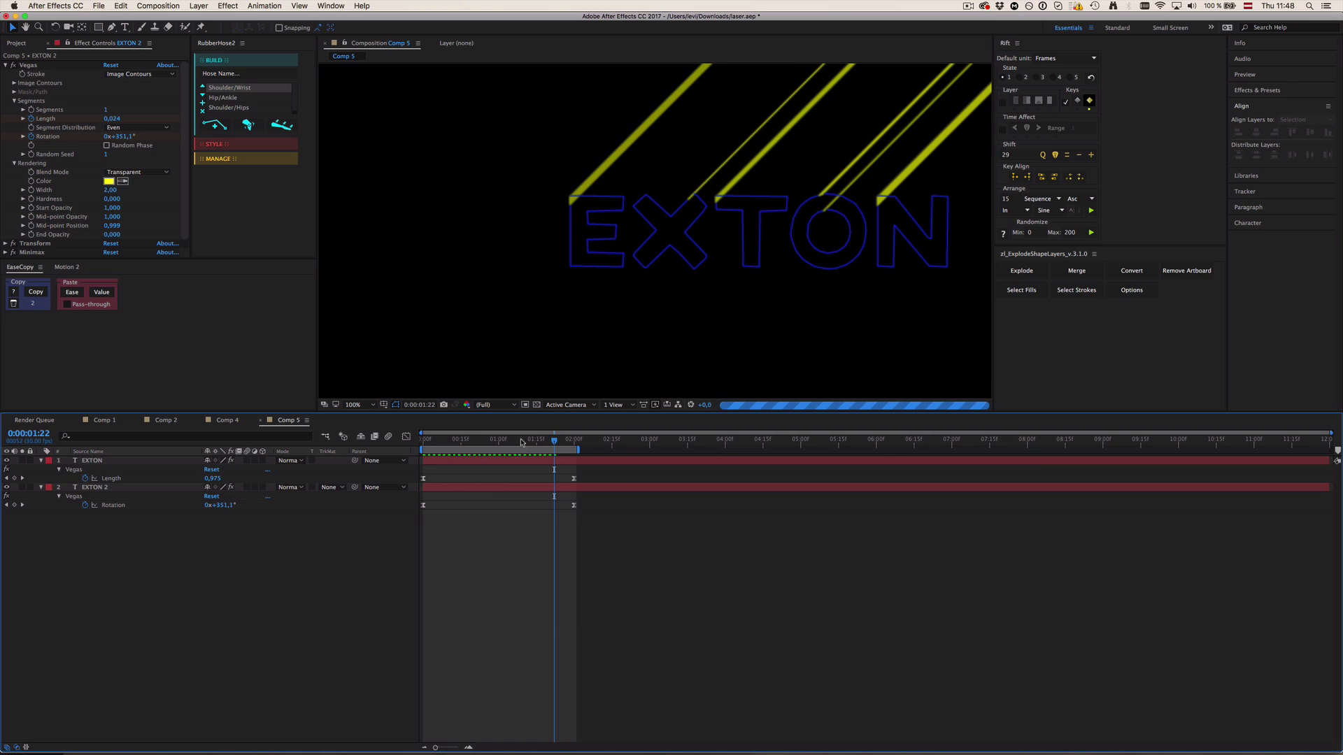
drag(518, 442, 370, 438)
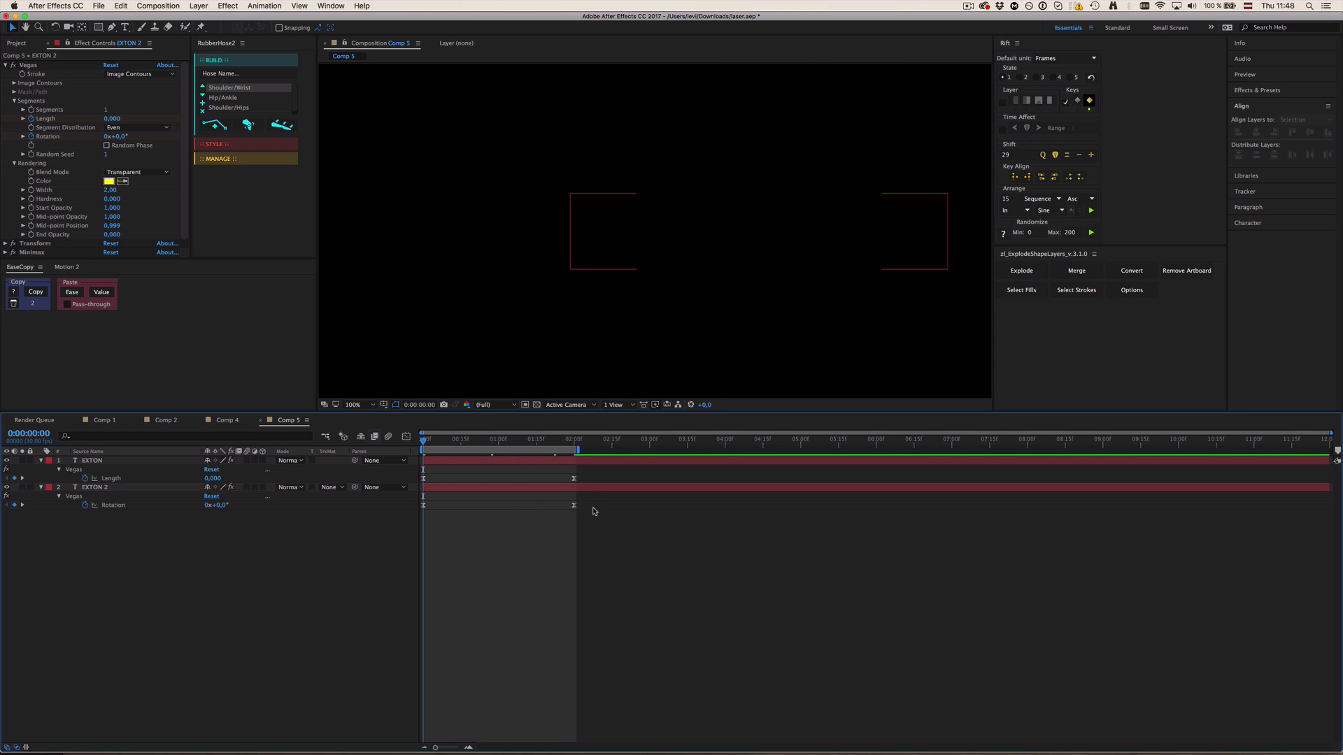
- Write the Rotation expression effect("Vegas")("Rotation")-effect("Vegas")("Length")*360 using pick-whips
alt+click(85, 505)
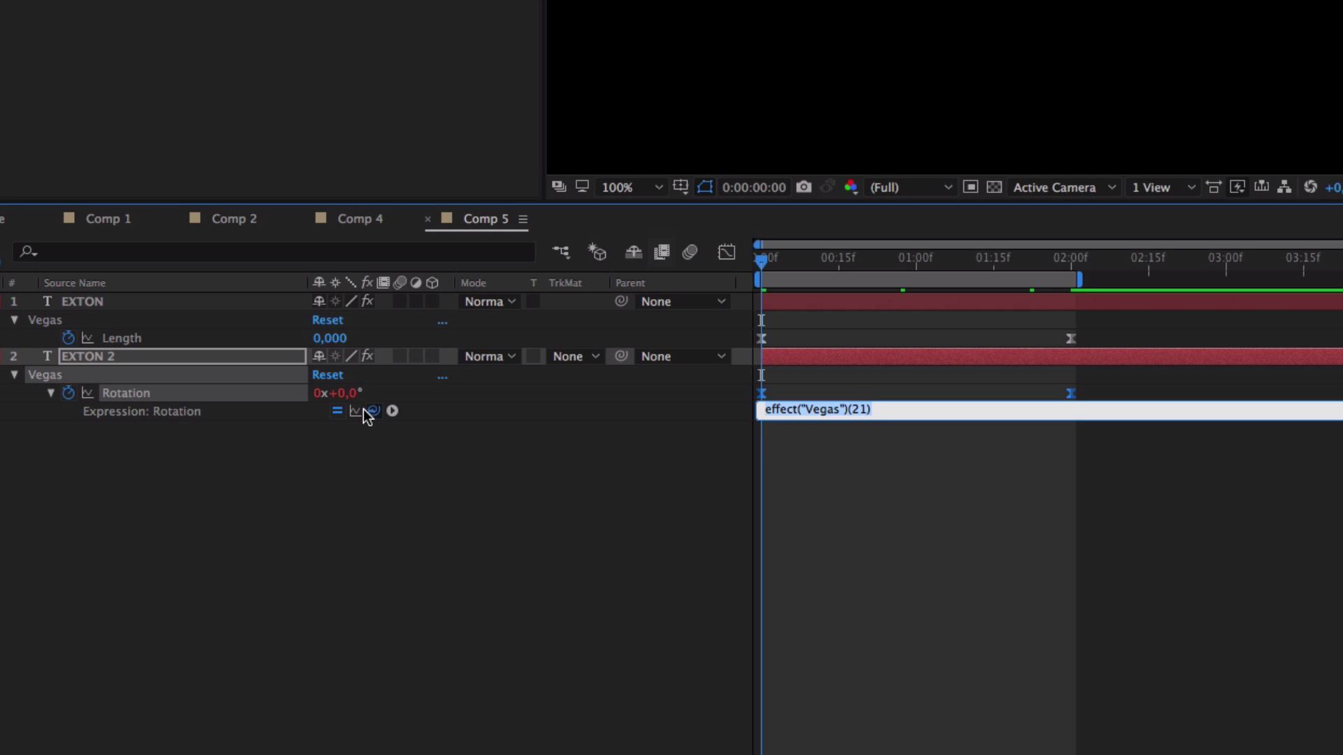
drag(234, 514, 169, 513)
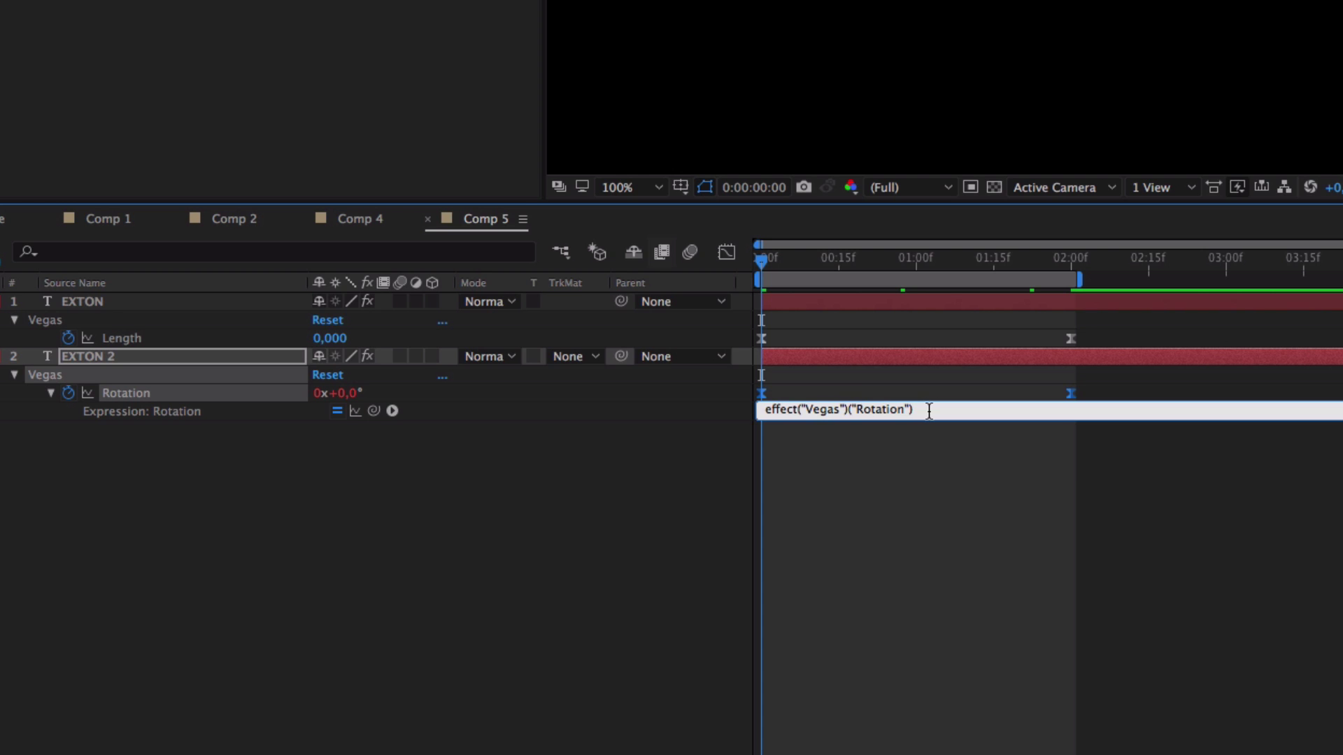
text(-)
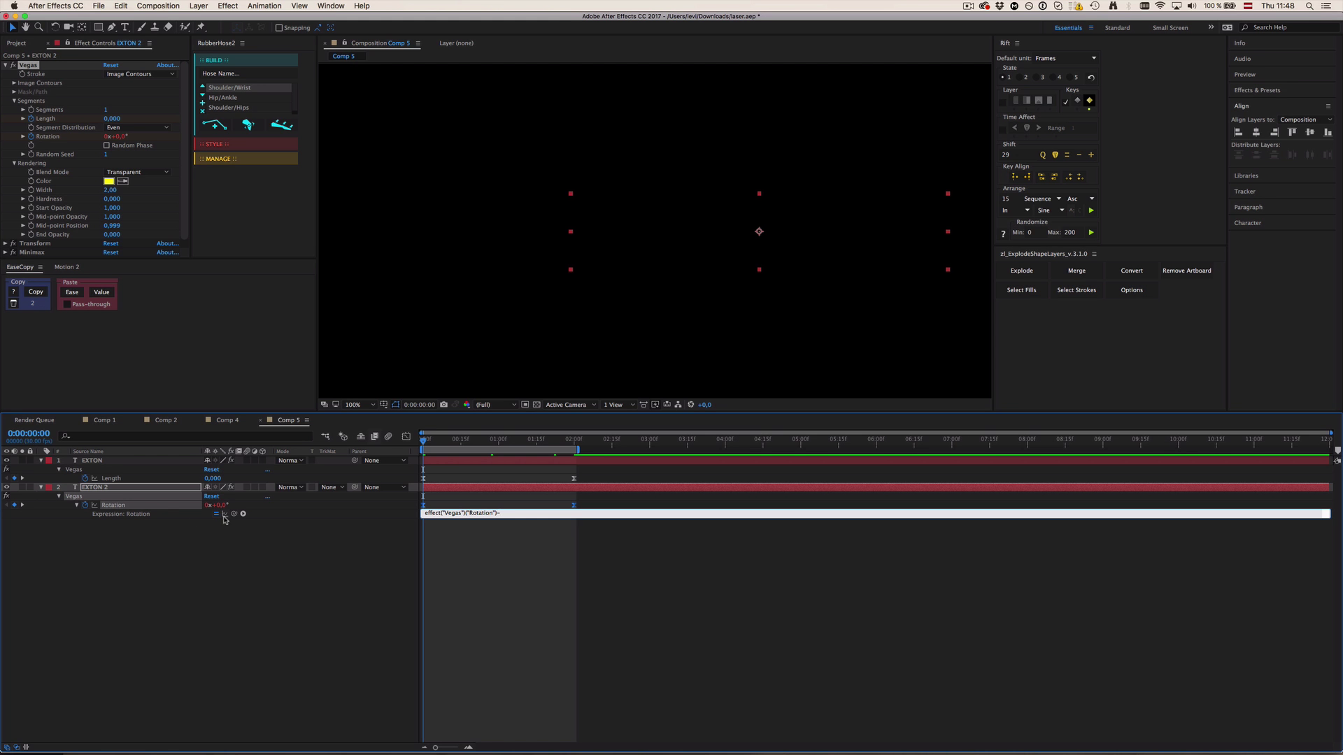
drag(235, 516, 49, 122)
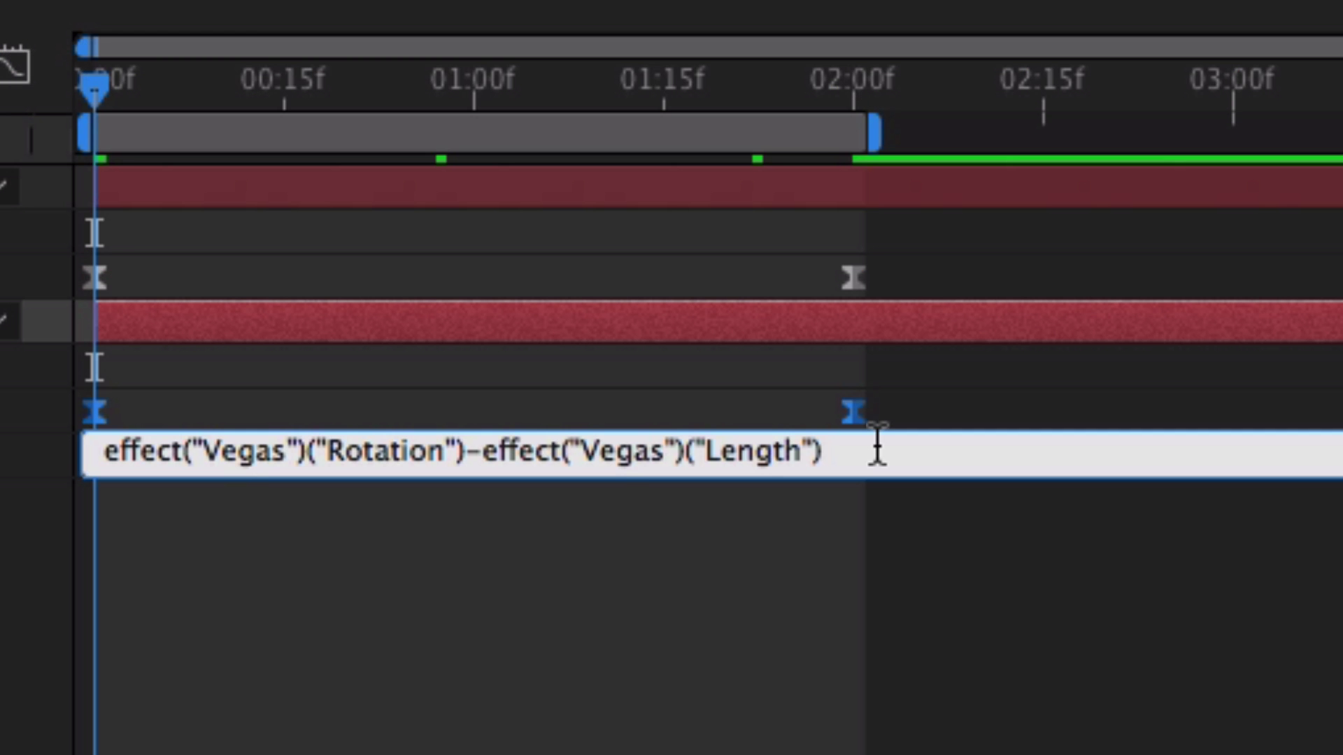
text(*3)
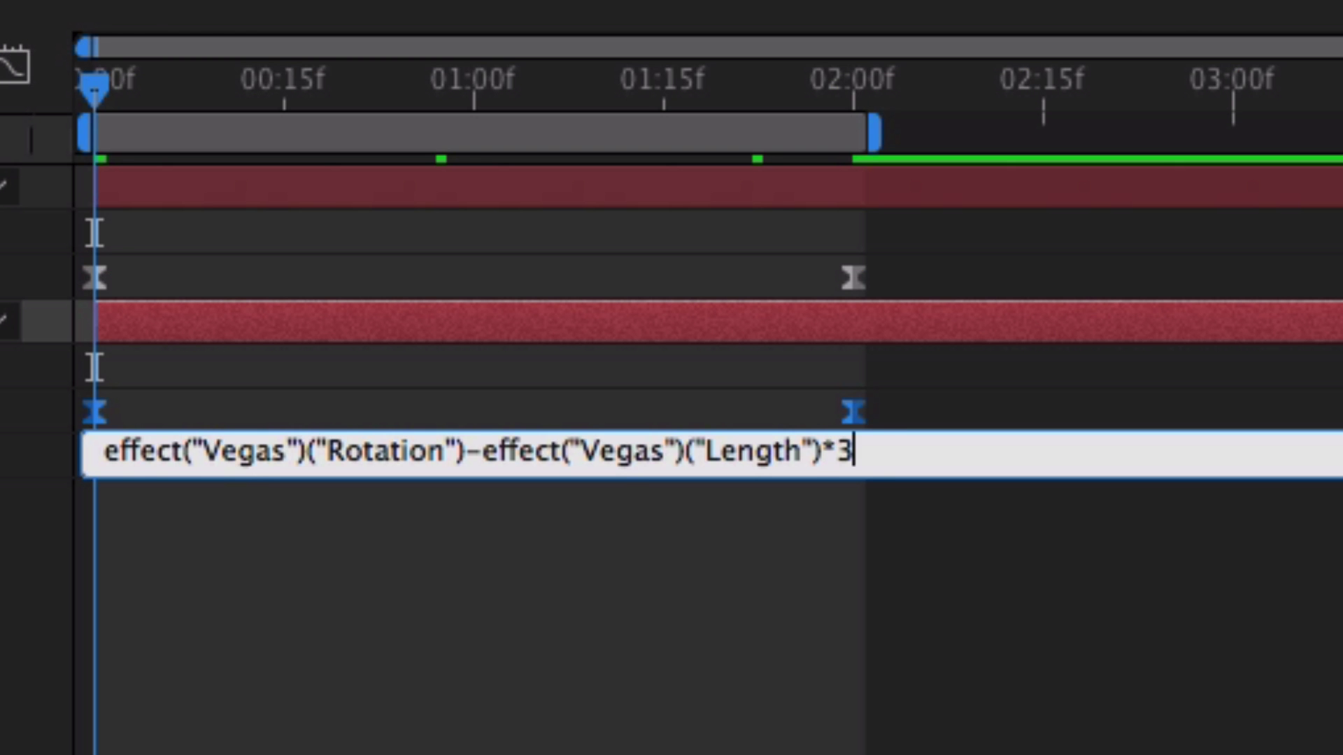
text(60)
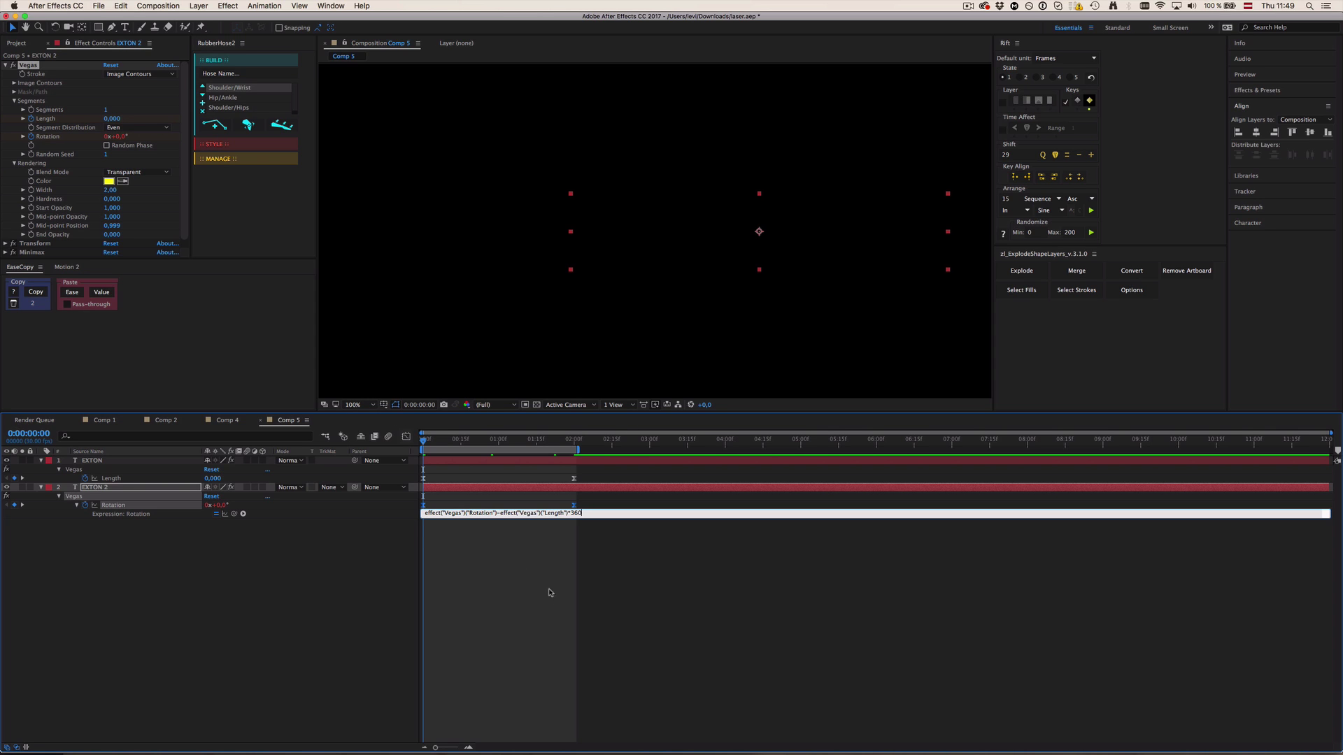
- Commit the rotation expression and preview the beams around one second
click(540, 568)
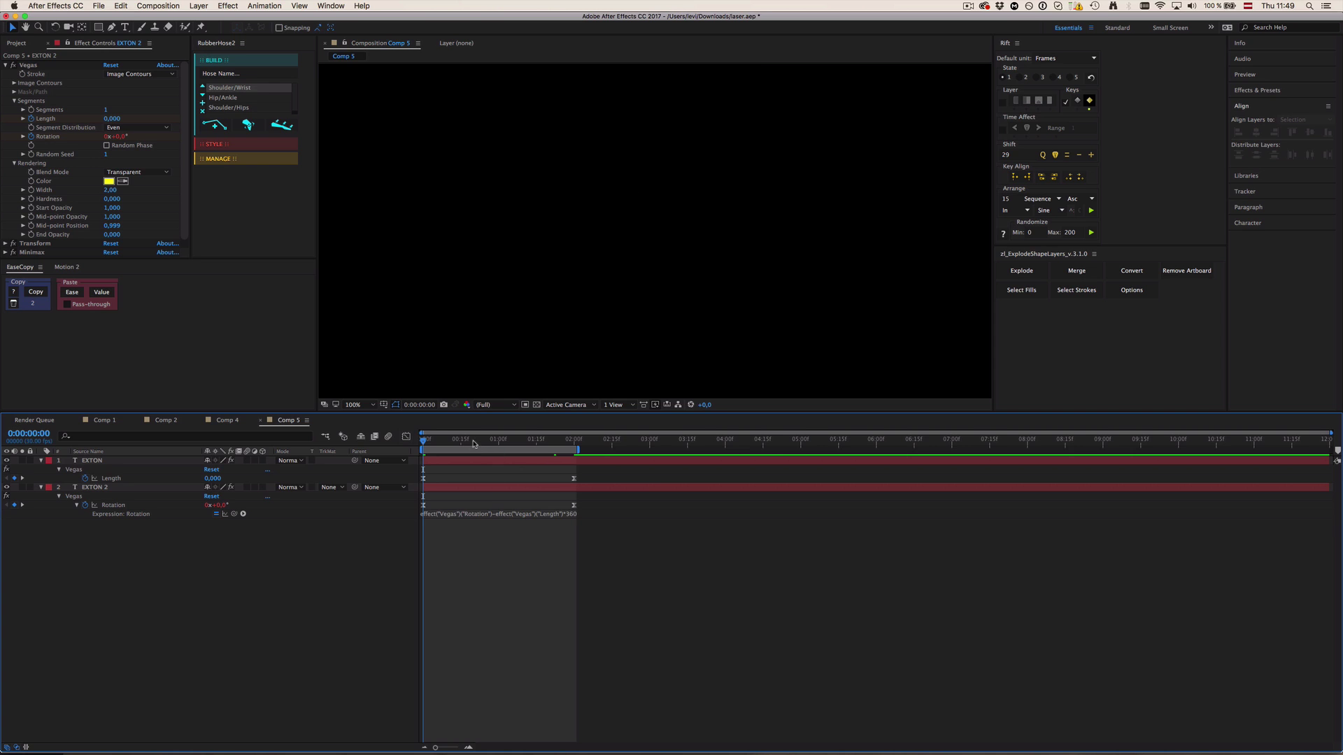
drag(475, 441, 486, 444)
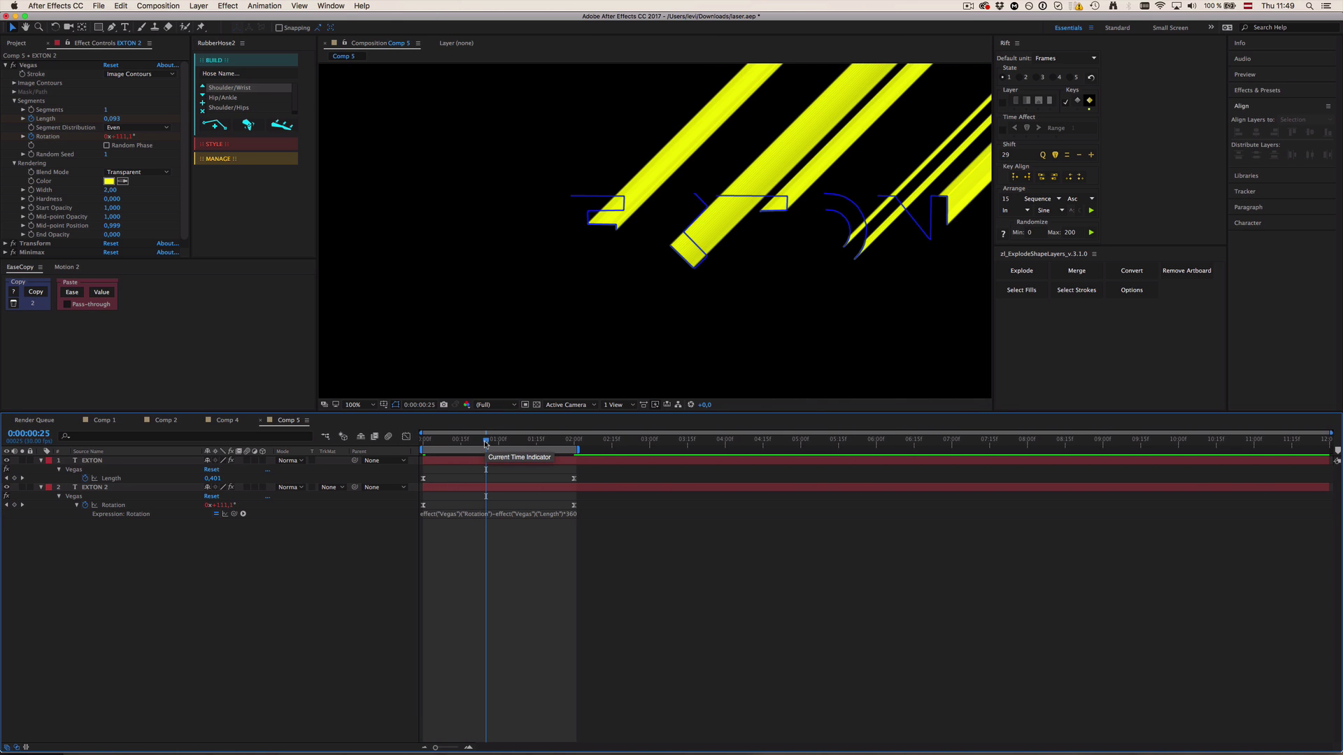
key(KP_0)
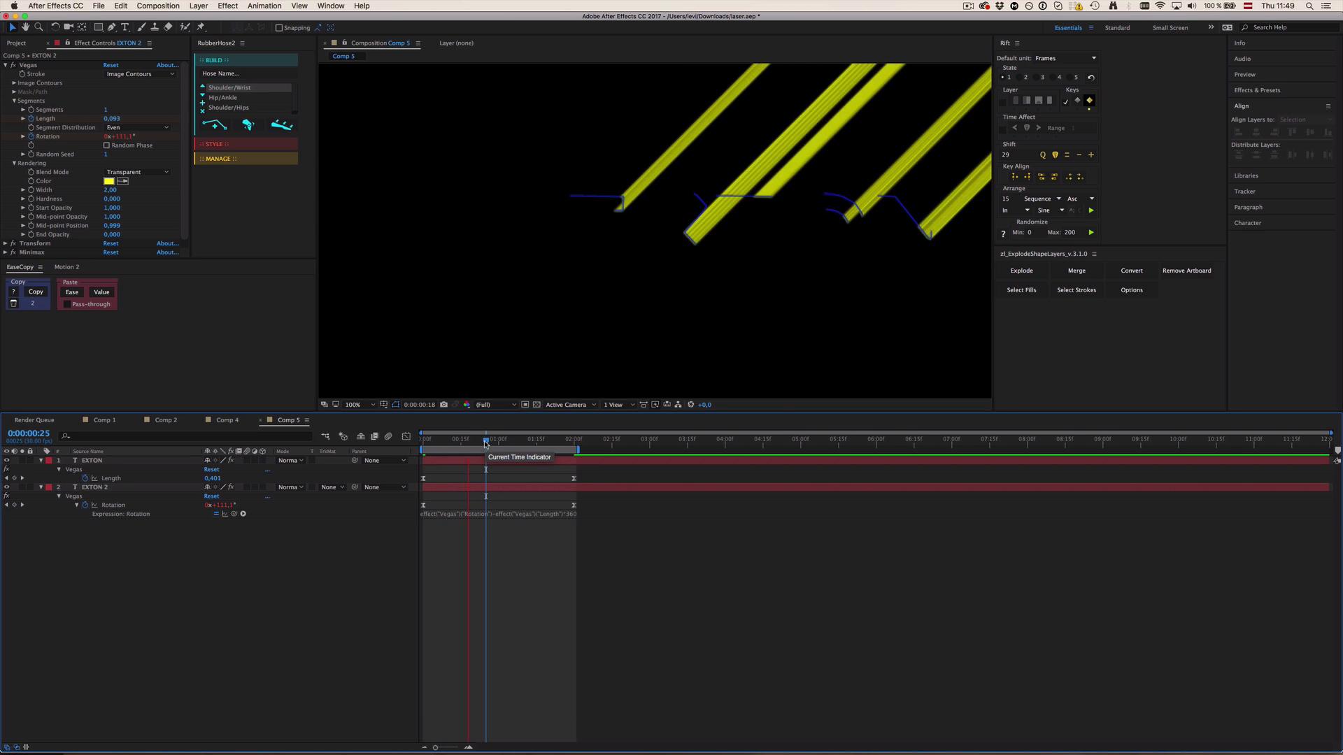
key(space)
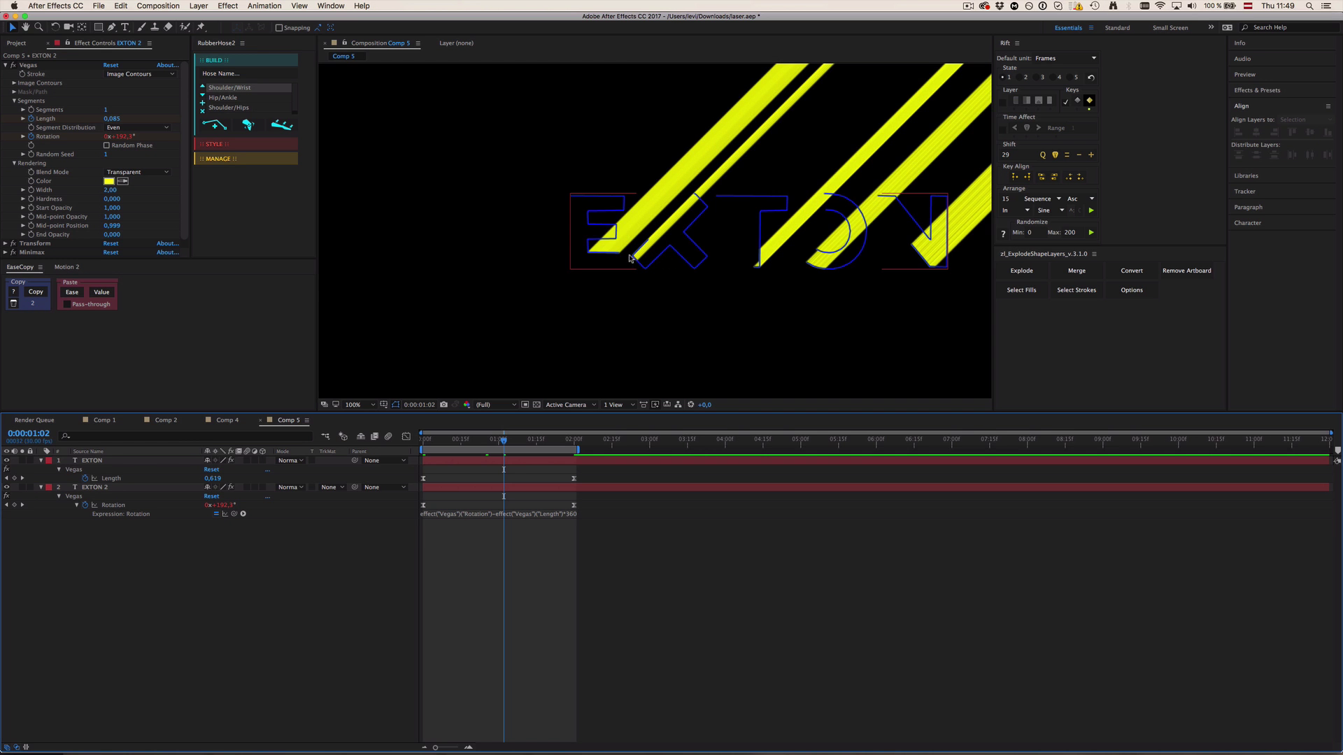
- Lower EXTON 2's Vegas Mid-point Position from 0,999 to 0,001
click(500, 489)
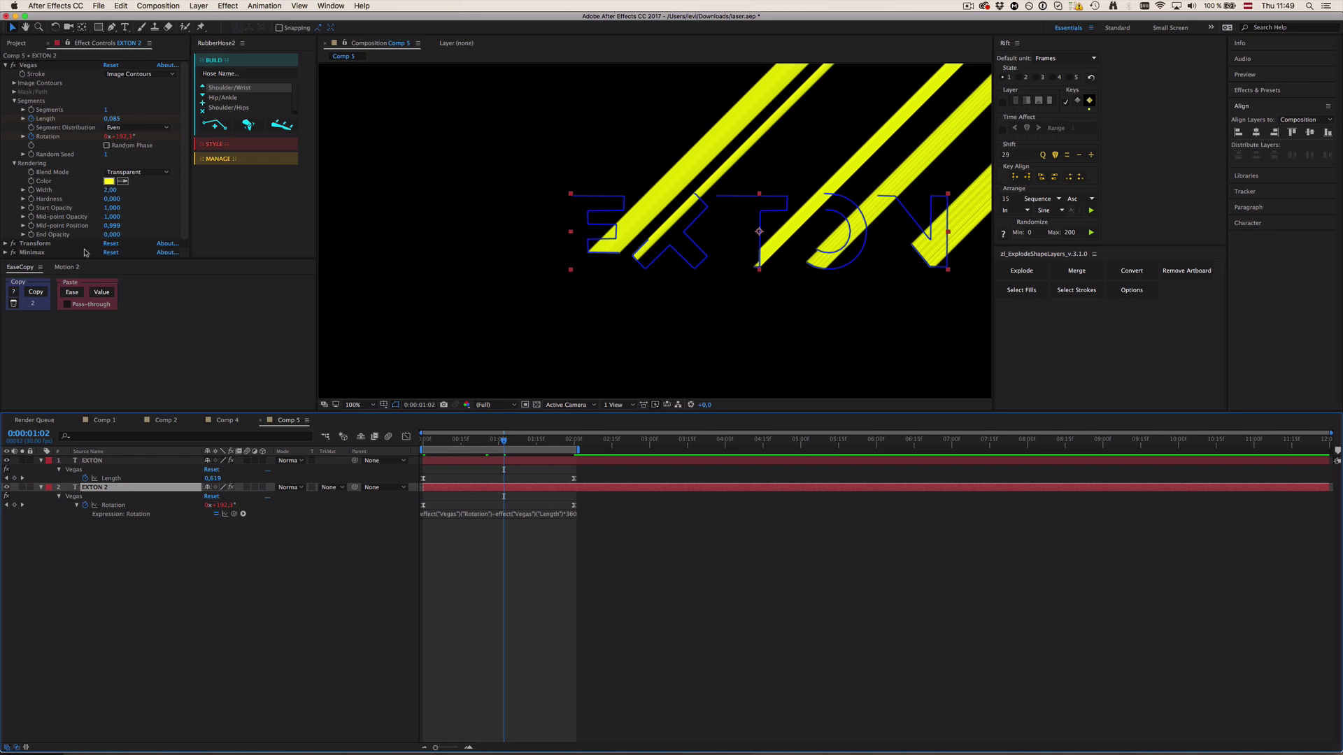
scroll(67, 159, down, 1)
scroll(98, 220, up, 1)
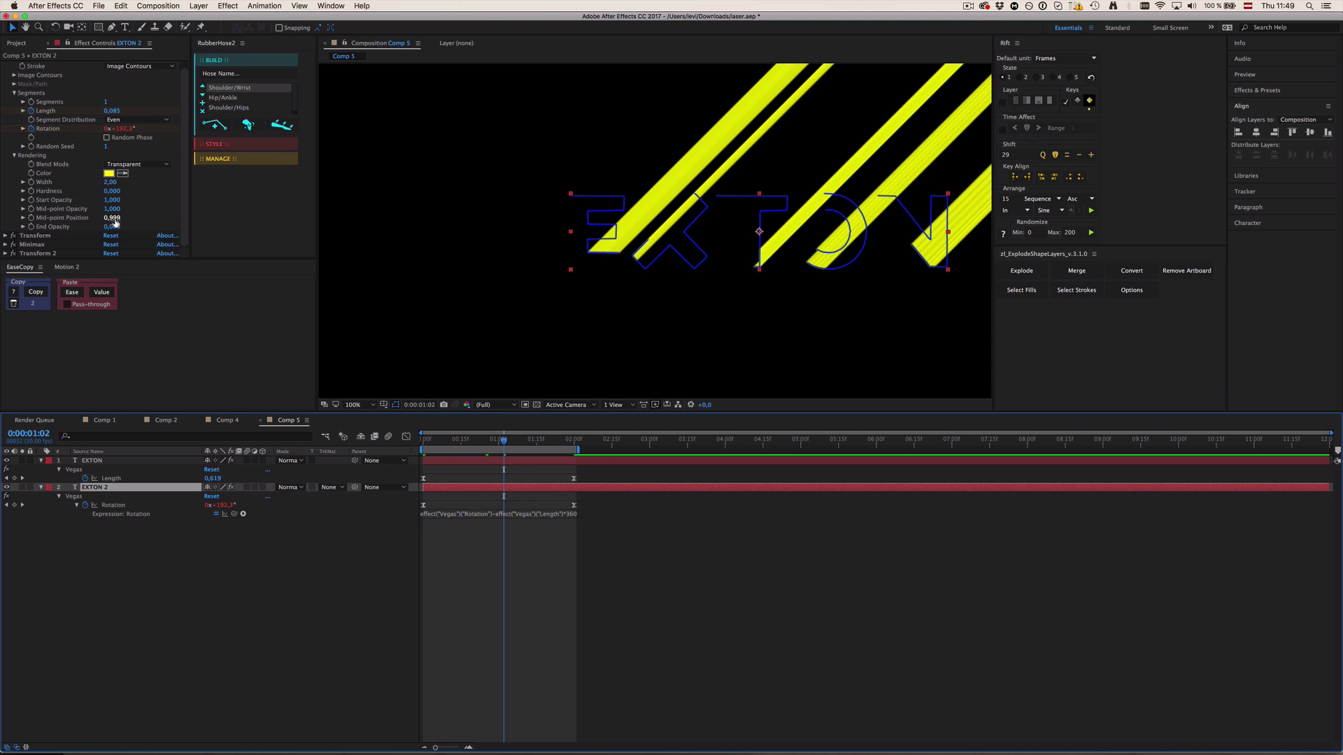
drag(116, 223, 33, 218)
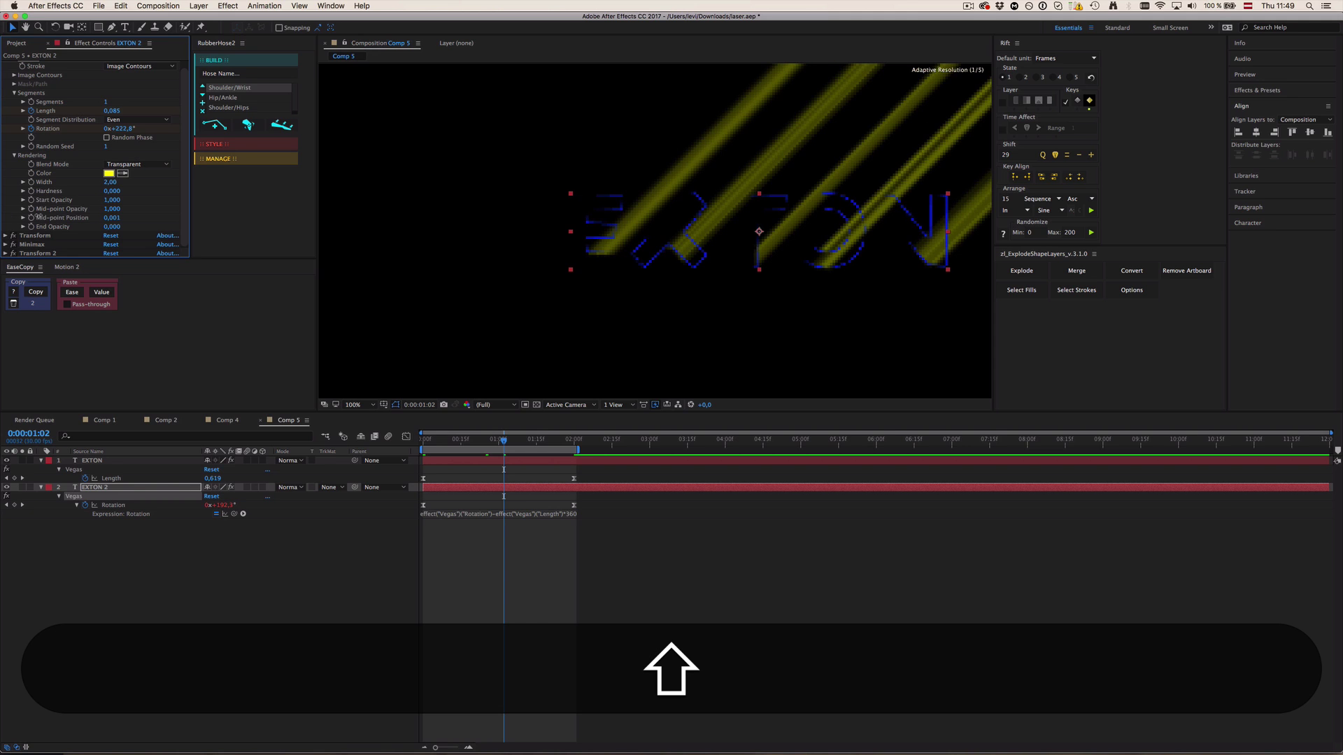
- Set EXTON 2's Vegas Start Opacity and End Opacity both to 0
click(114, 201)
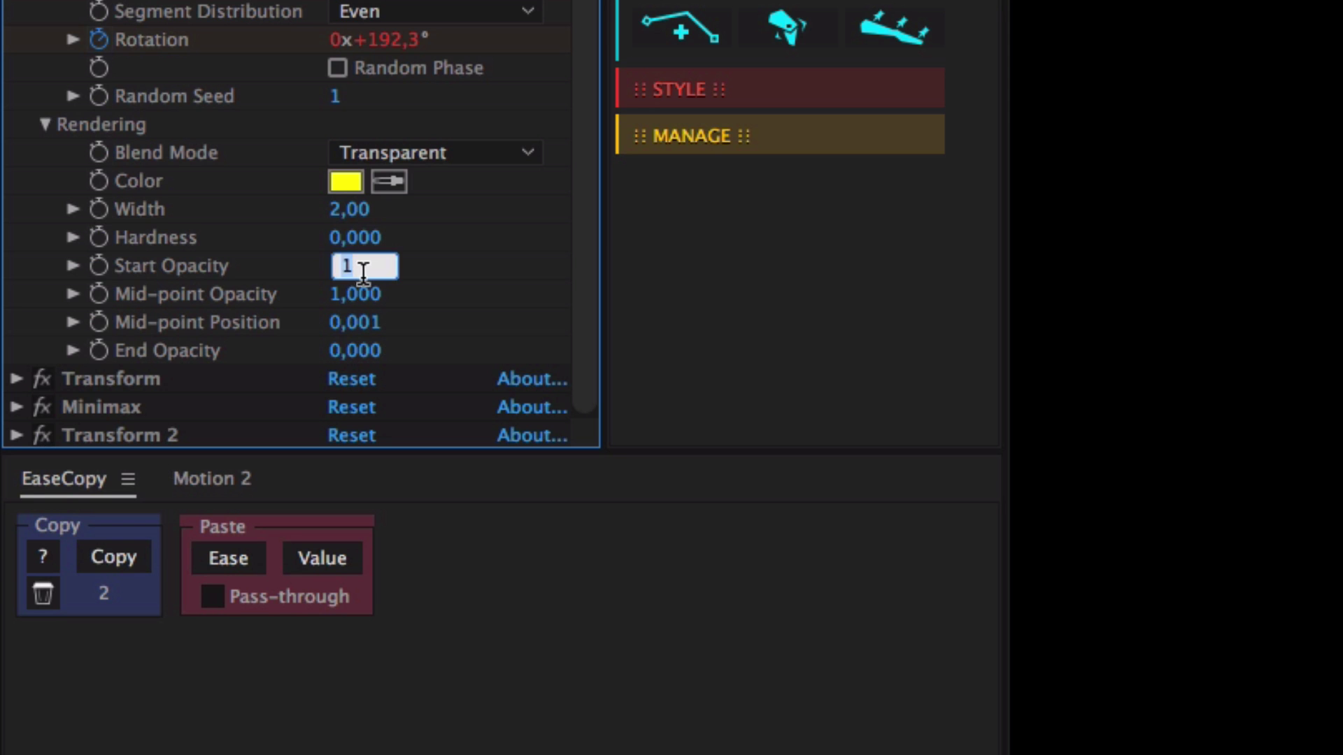
text(0)
key(Return)
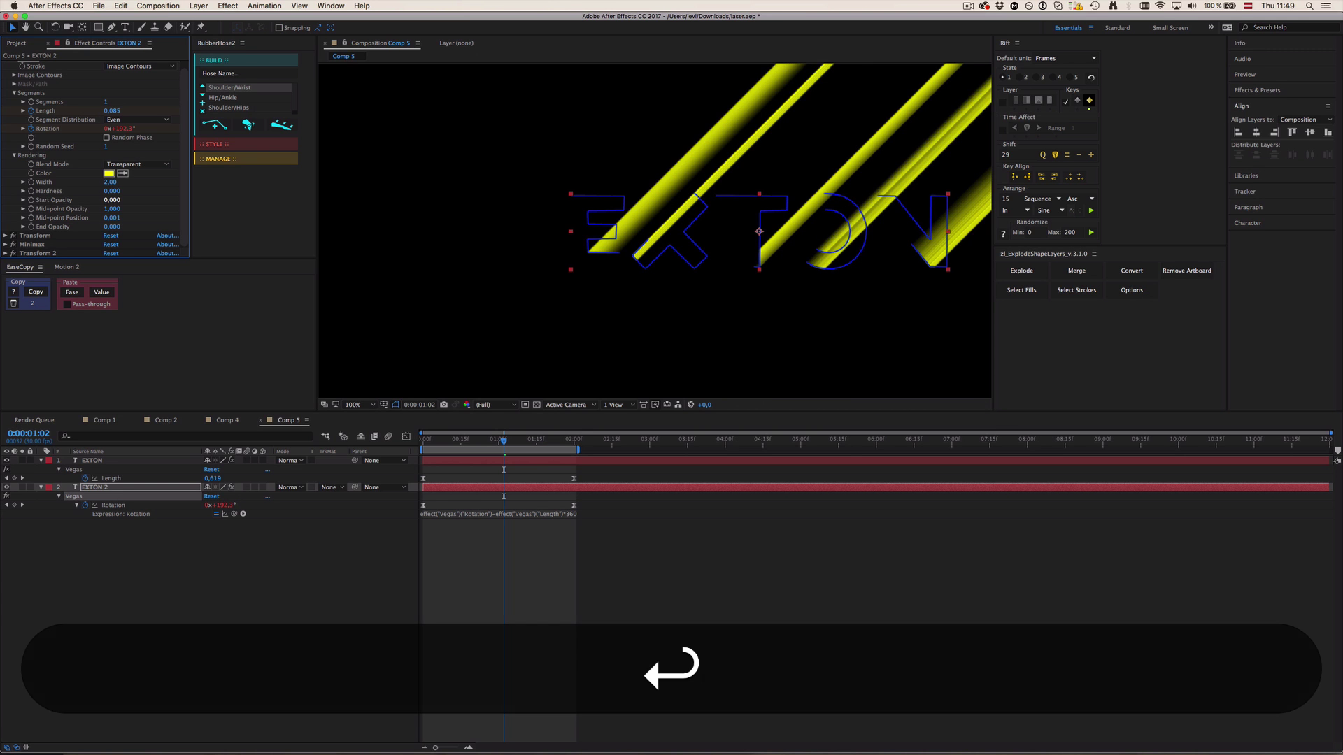
click(528, 588)
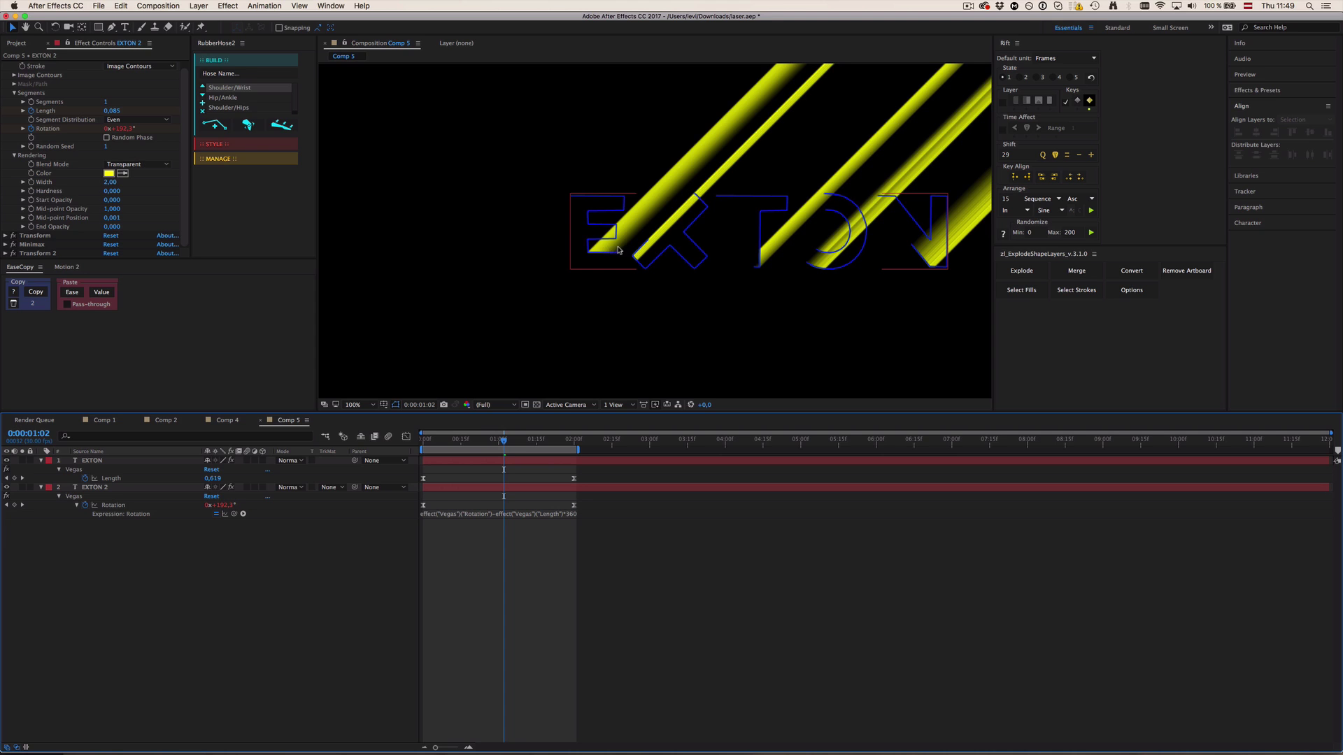
click(112, 227)
key(Return)
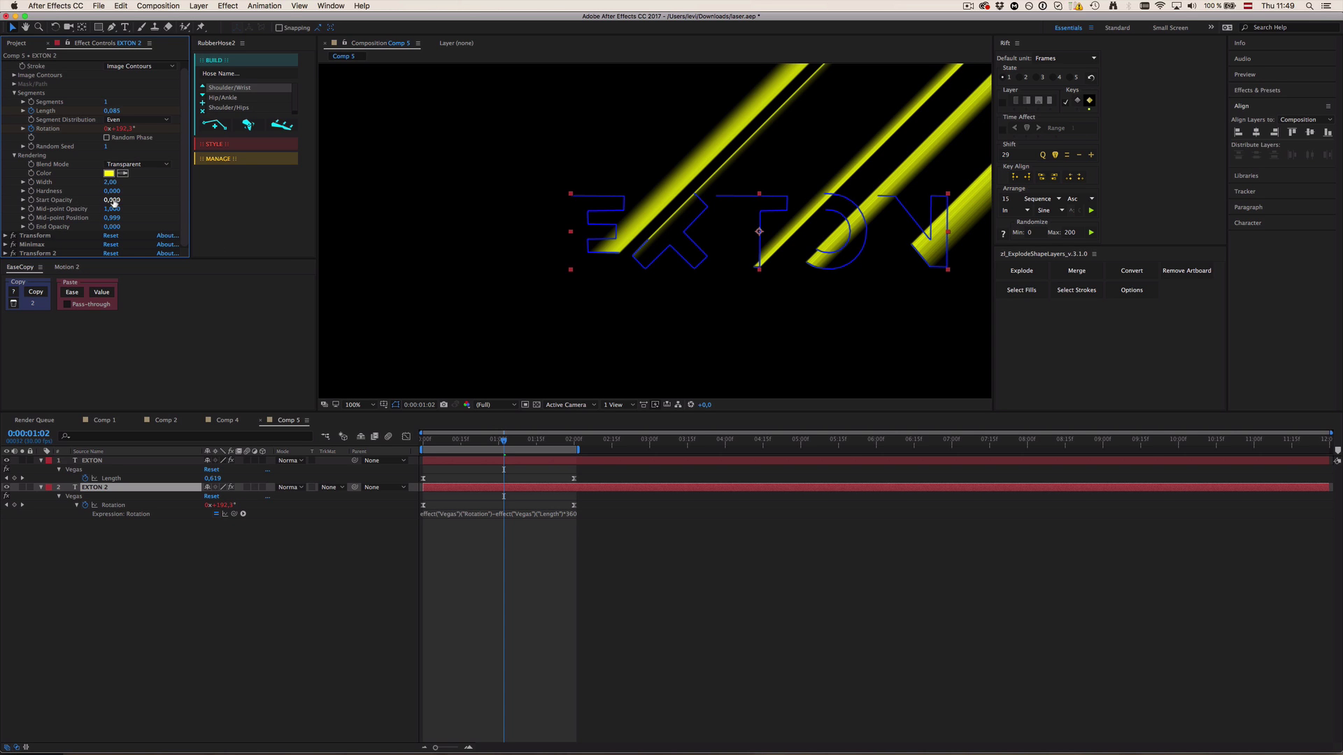
click(533, 569)
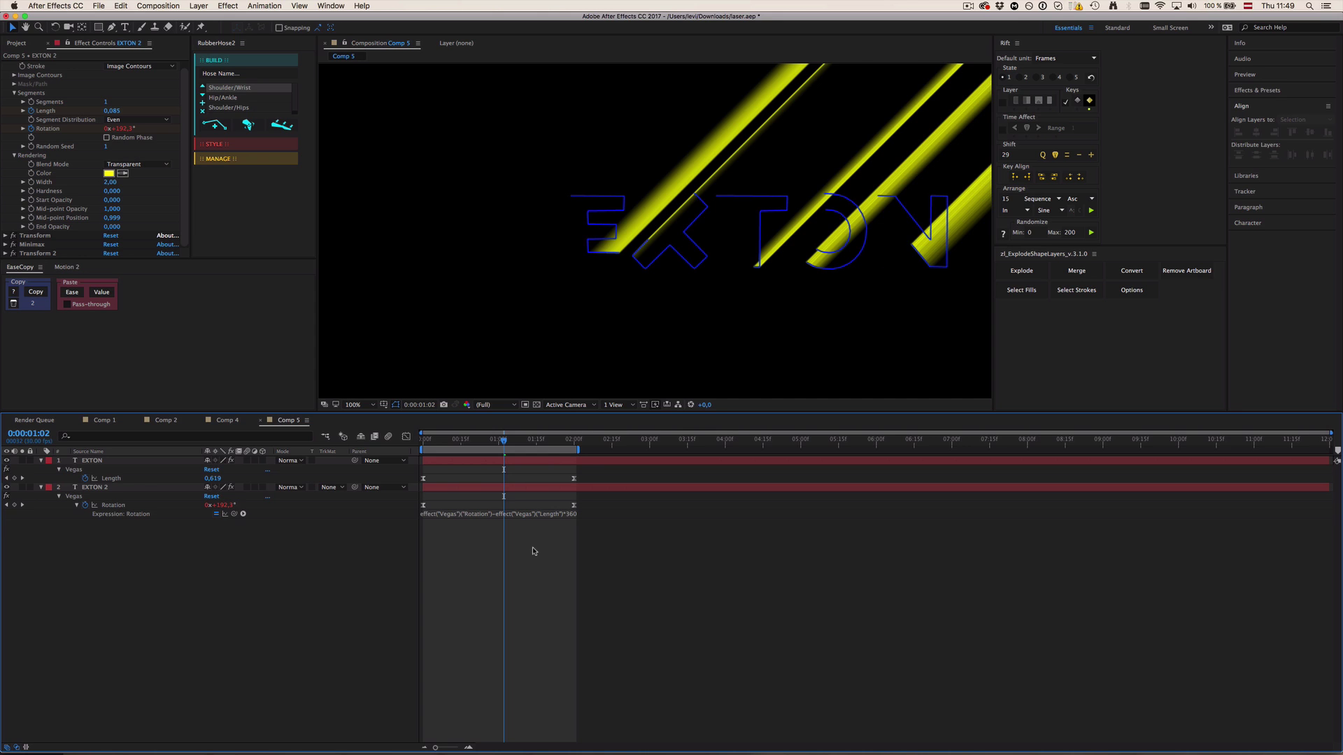
- Preview the animation to check that the yellow beams fade at both ends
key(space)
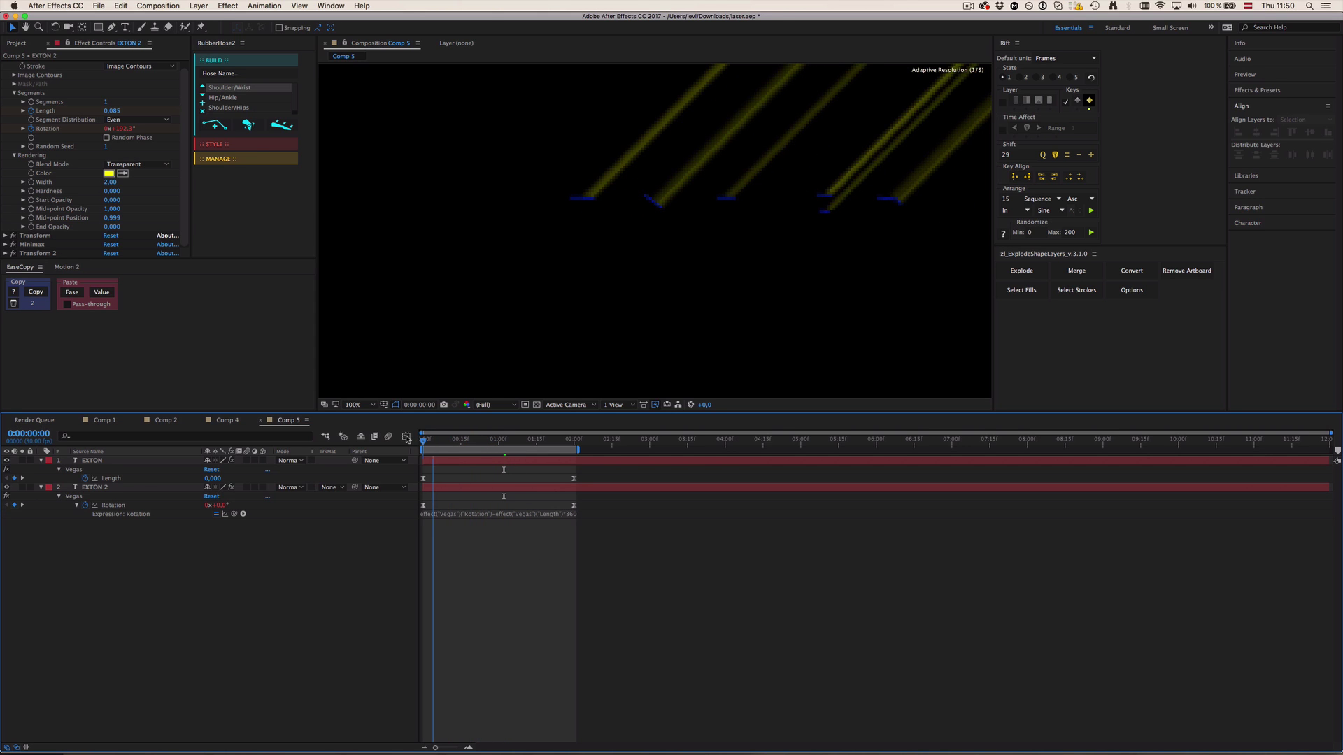
key(0)
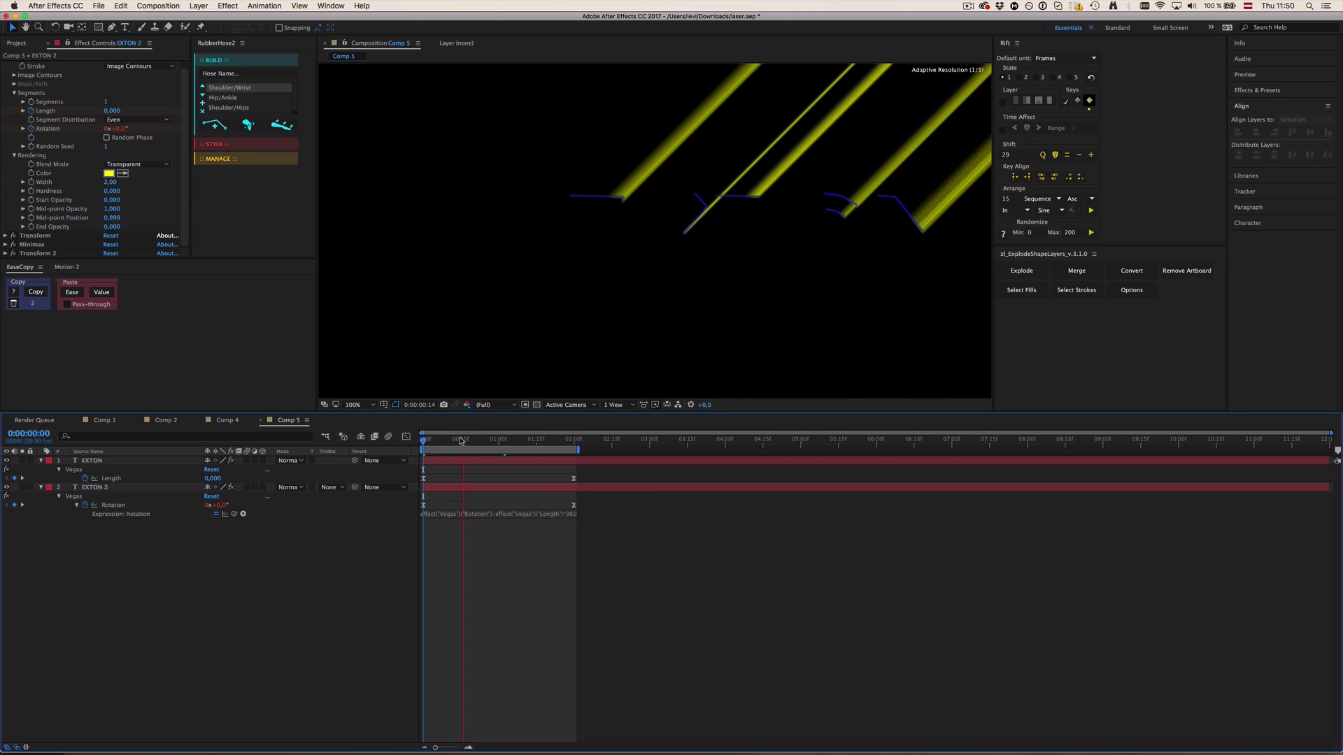
key(space)
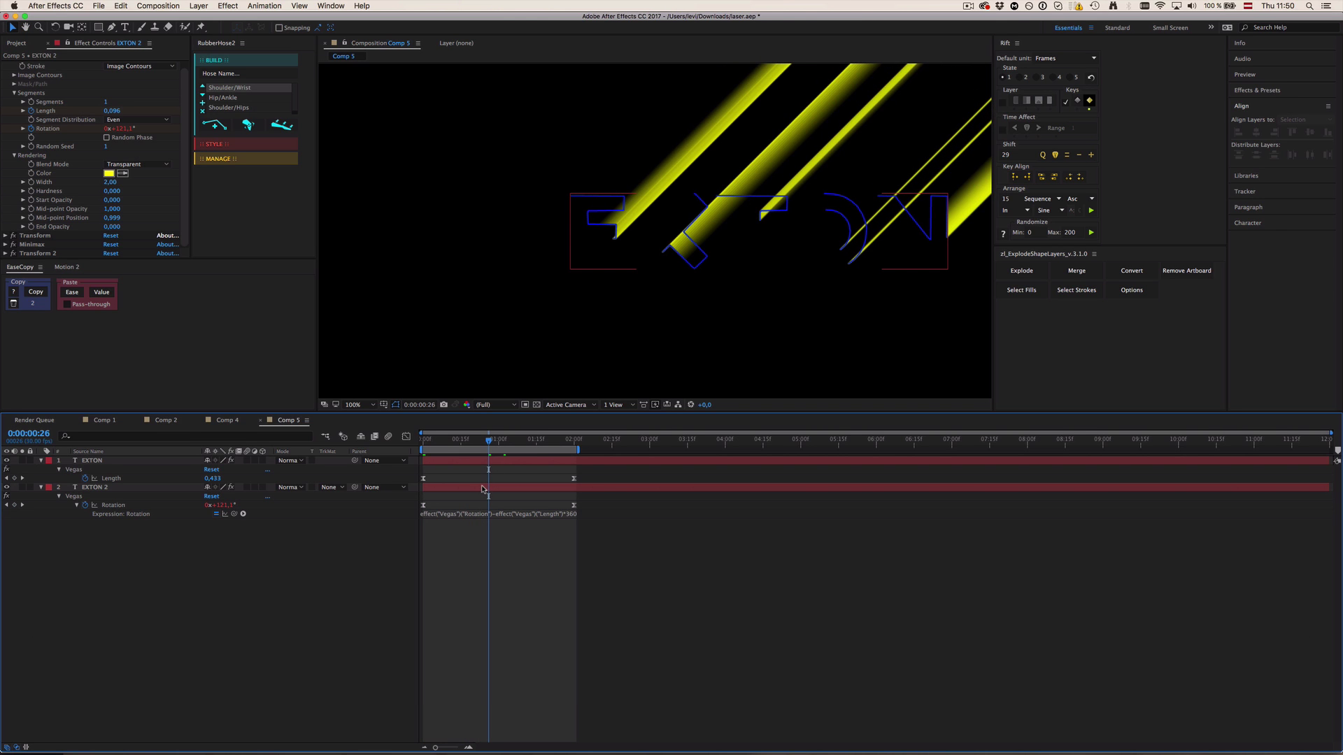
- Tune EXTON 2's Vegas colour to cyan 00CAFF and copy that hex value
click(118, 490)
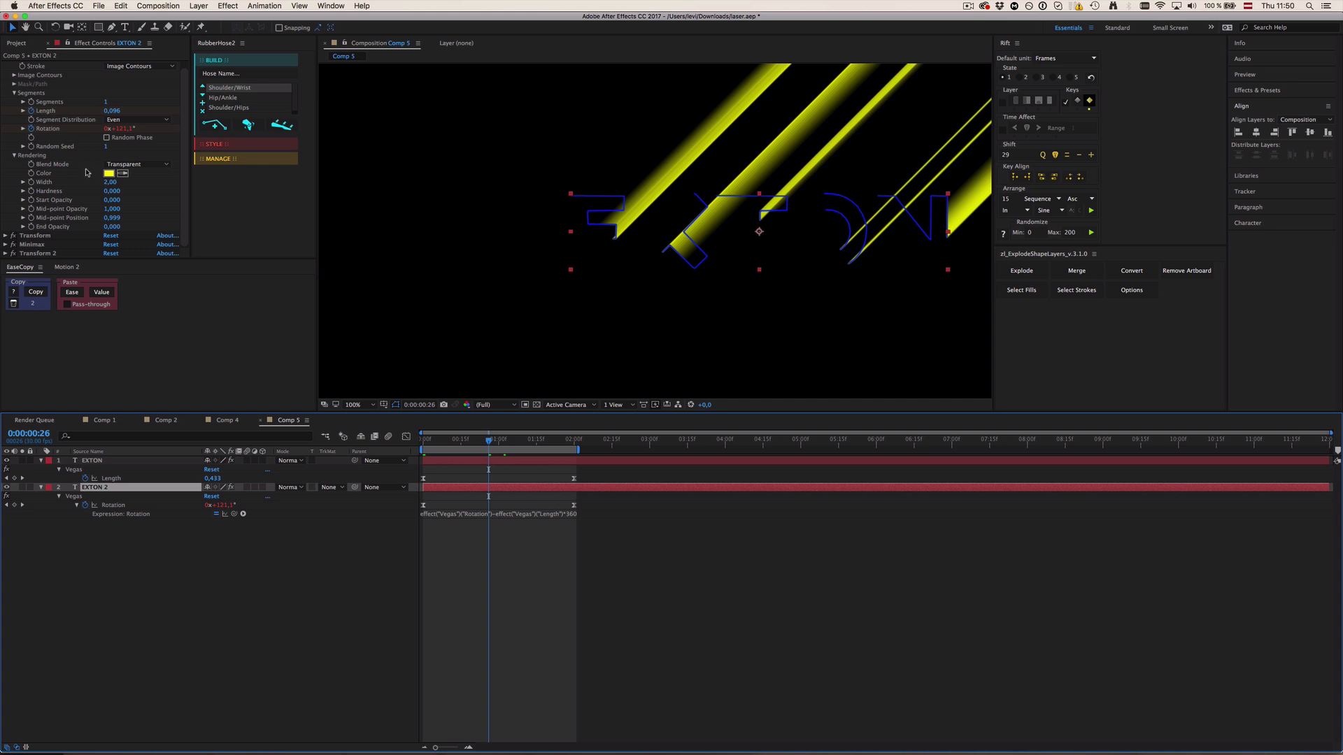
scroll(17, 164, up, 1)
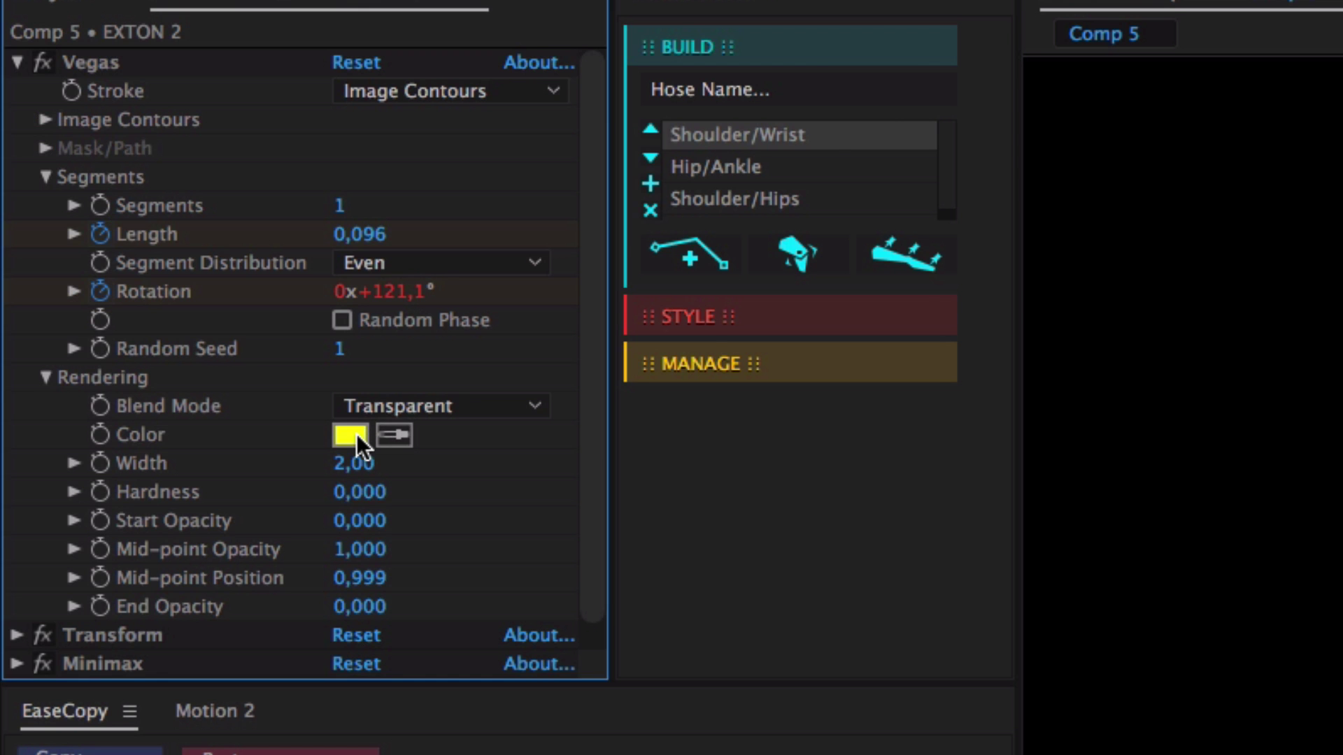
click(108, 181)
drag(157, 185, 148, 146)
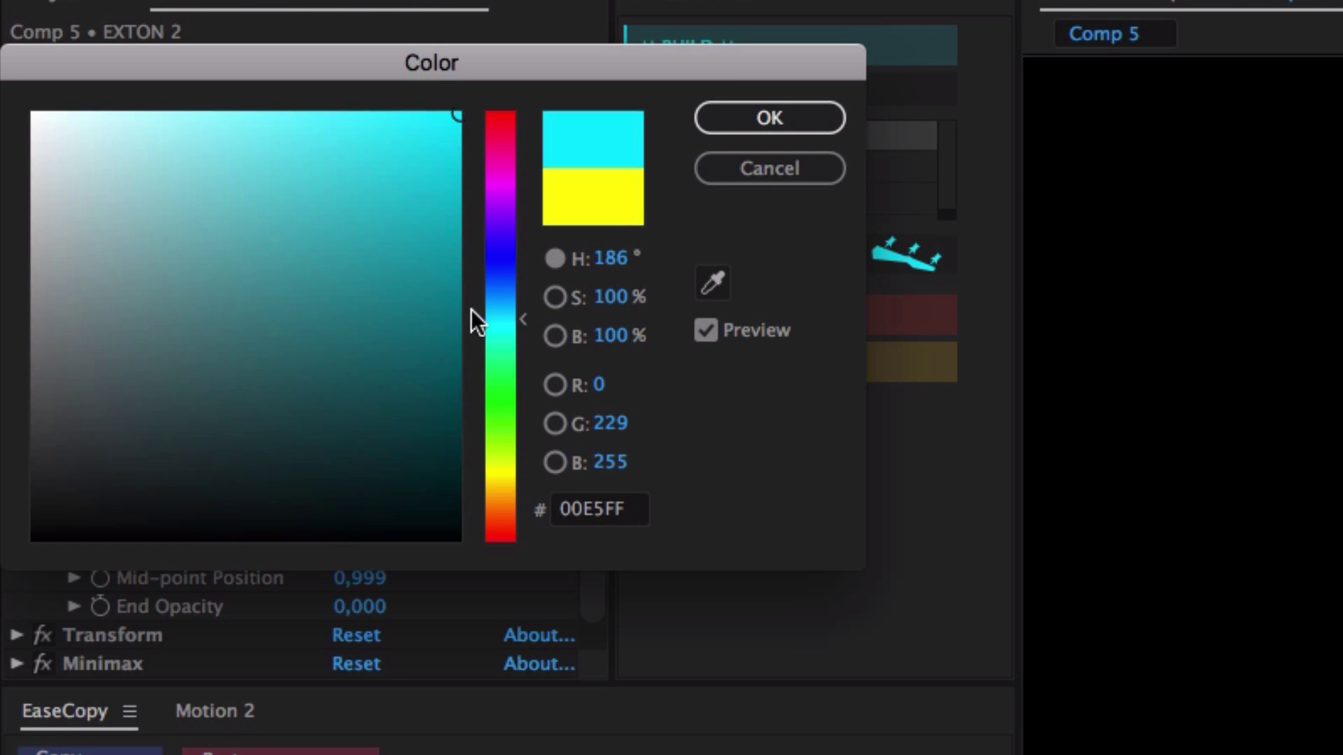
drag(470, 322, 490, 306)
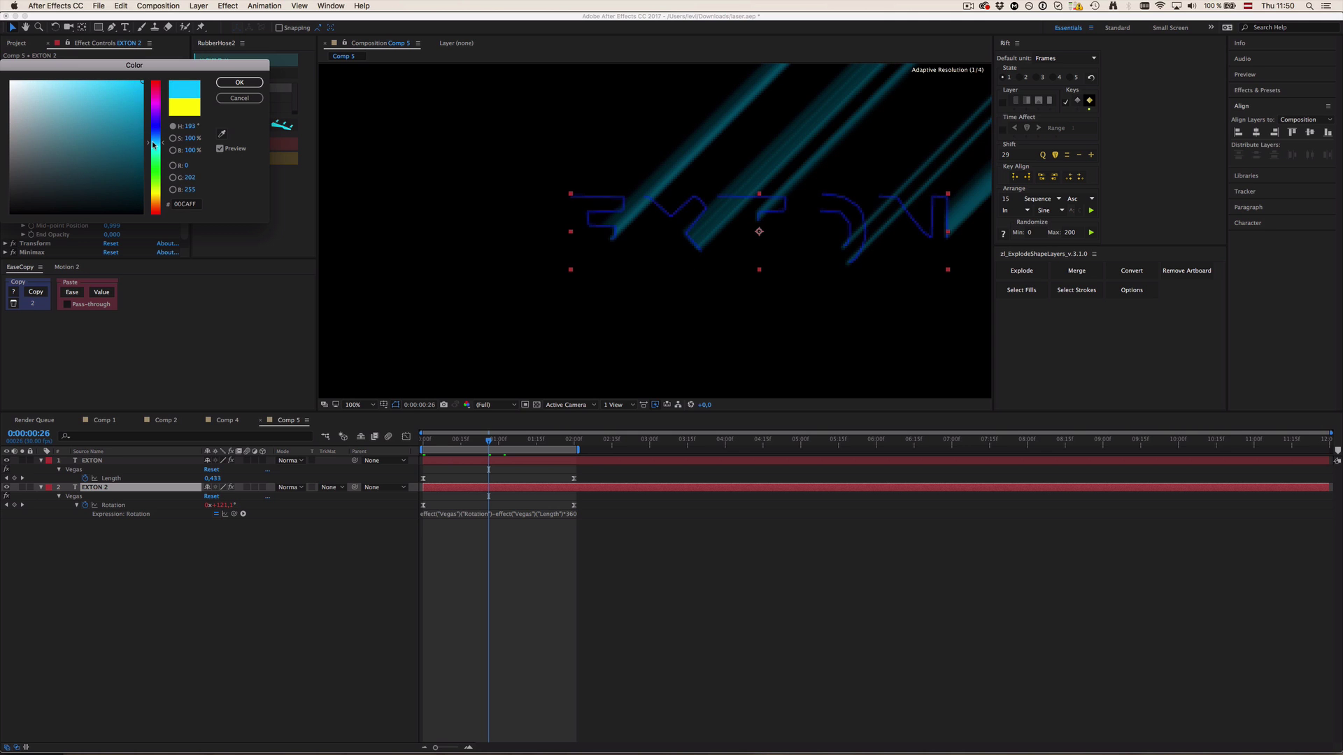
key(super+c)
click(240, 82)
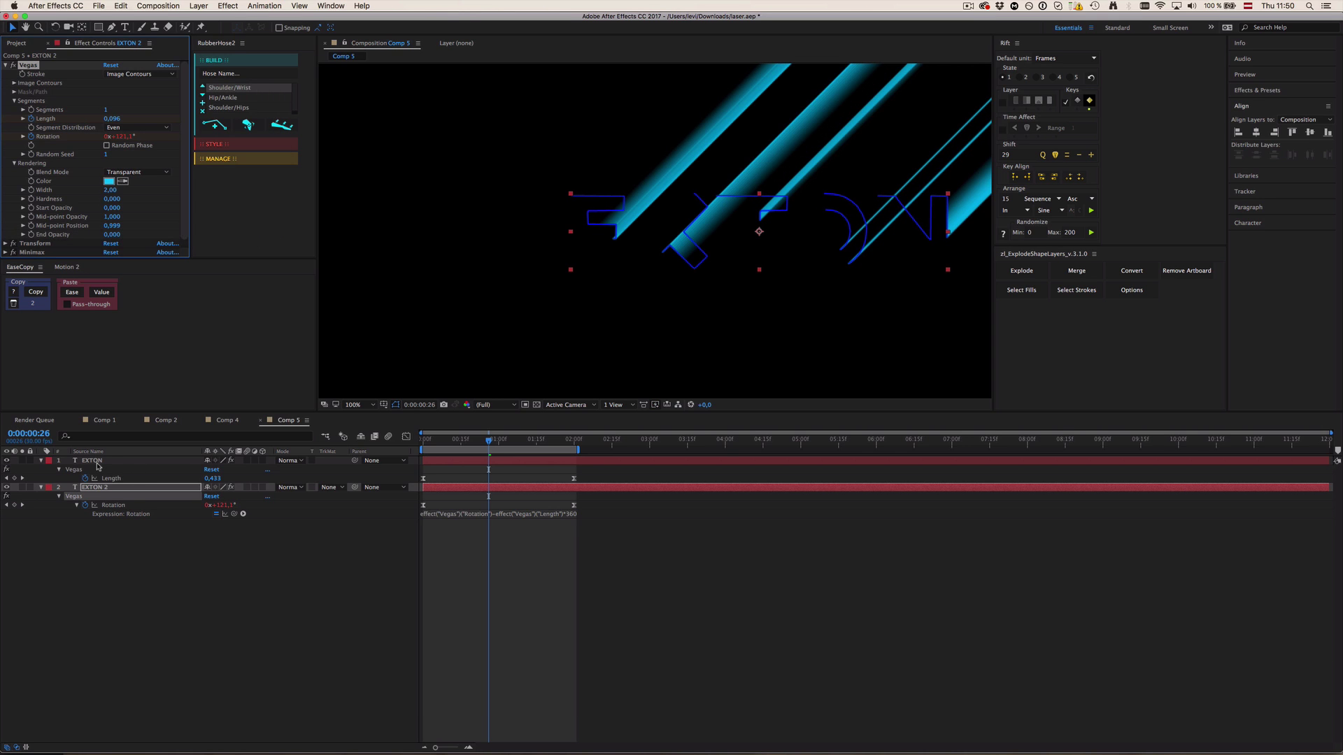
- Paste 00CAFF into the EXTON layer's Vegas Color, then reselect EXTON 2
click(95, 461)
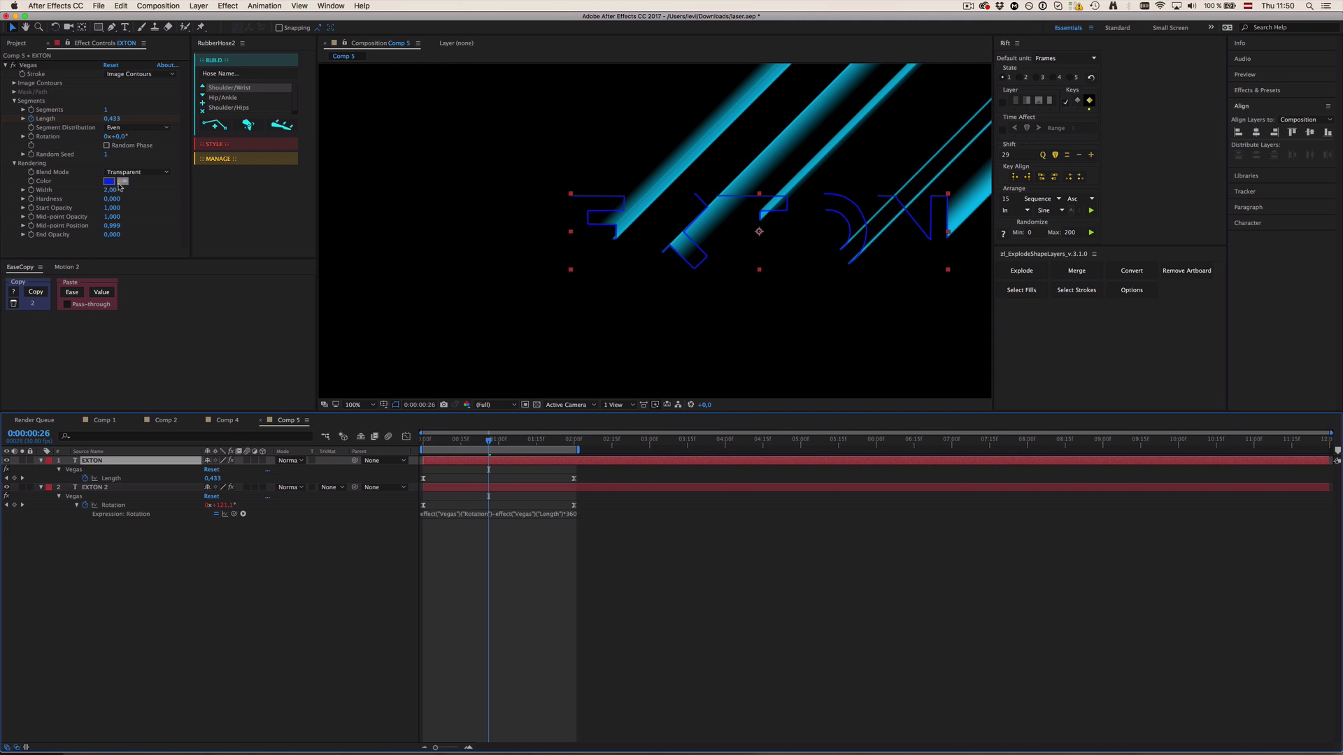
click(110, 183)
key(super+v)
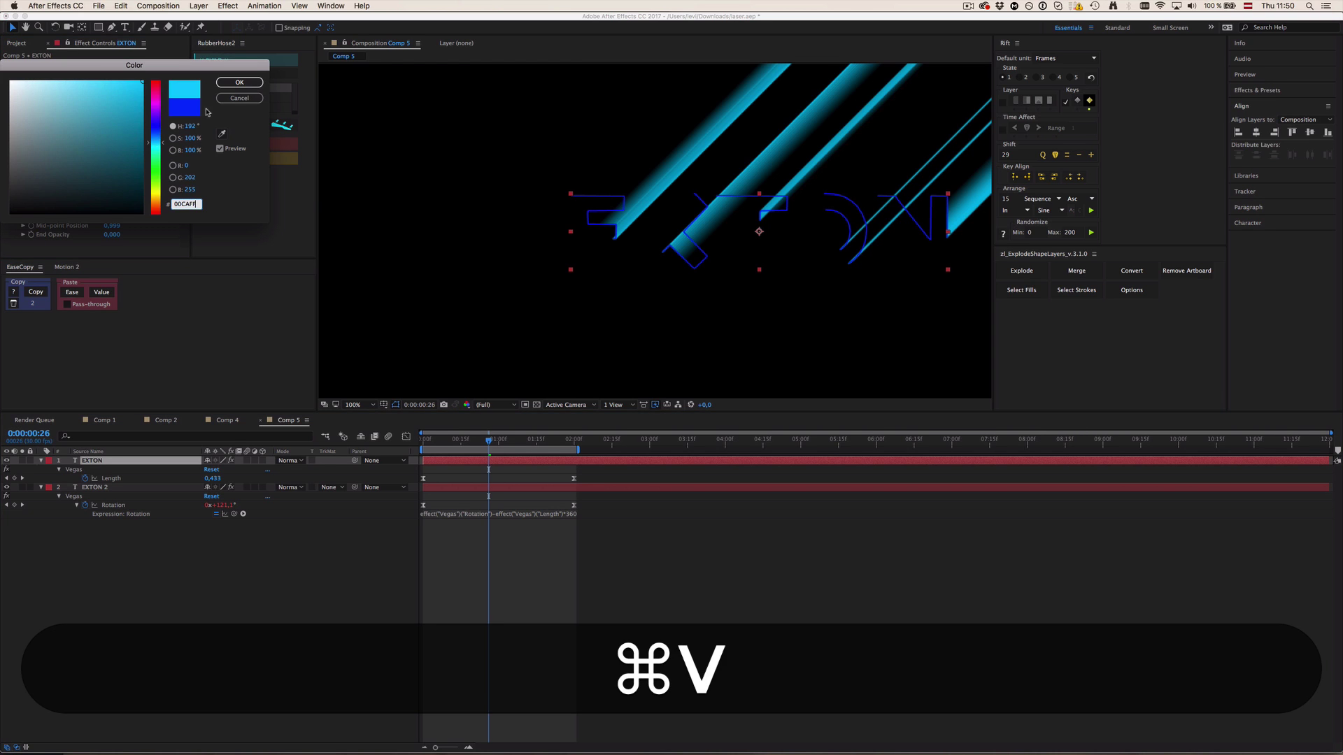
click(239, 82)
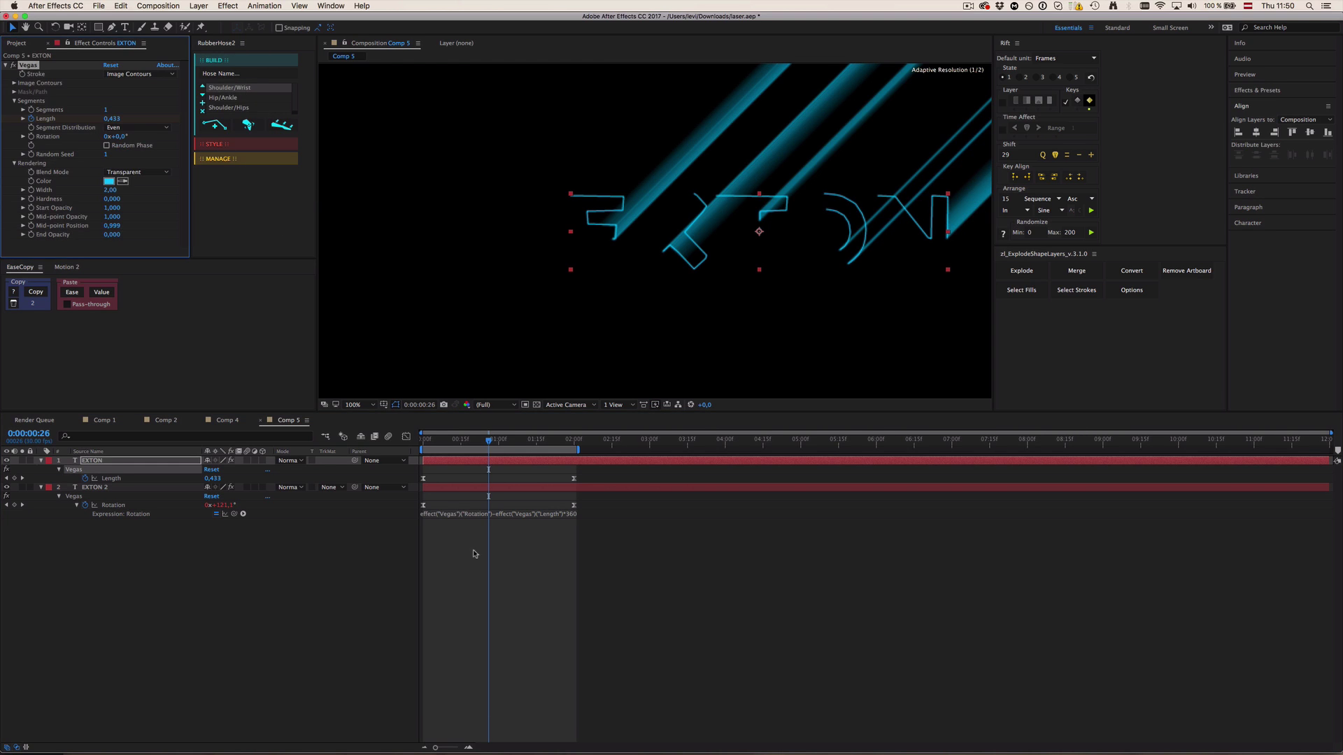
click(511, 607)
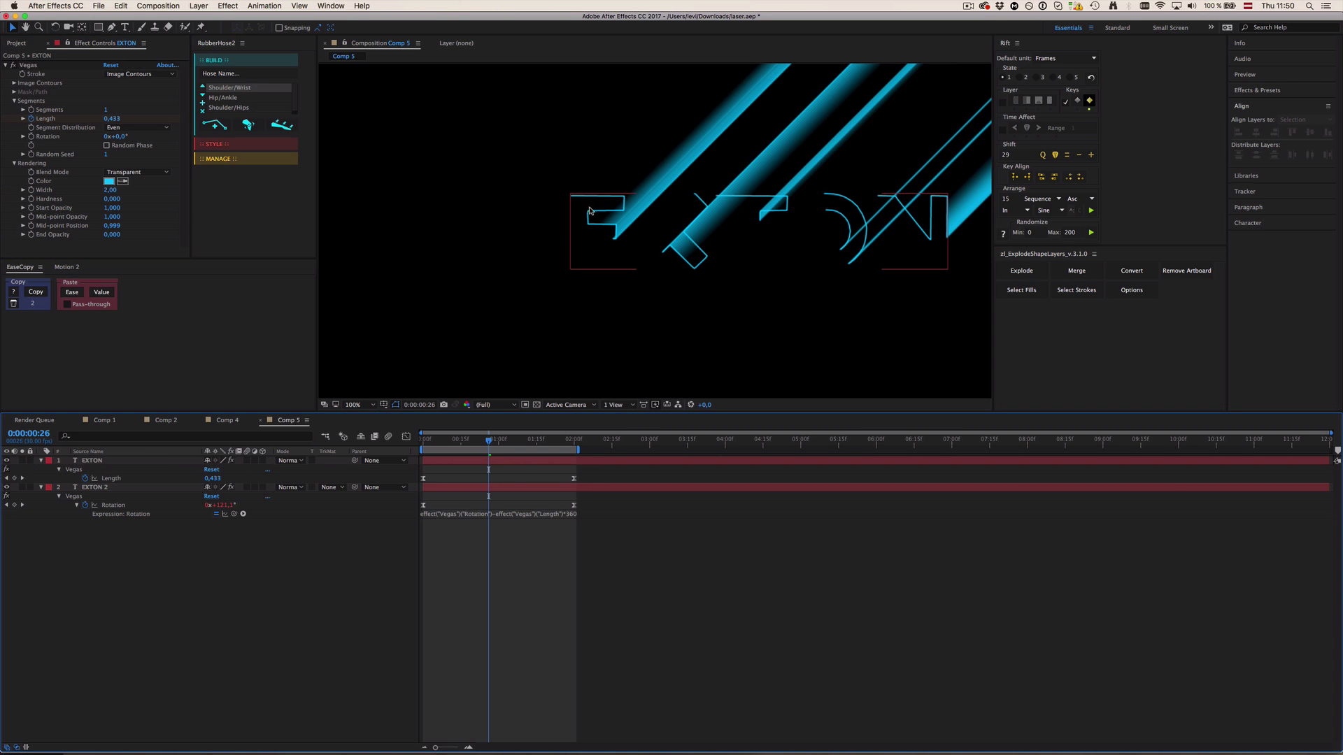
click(105, 490)
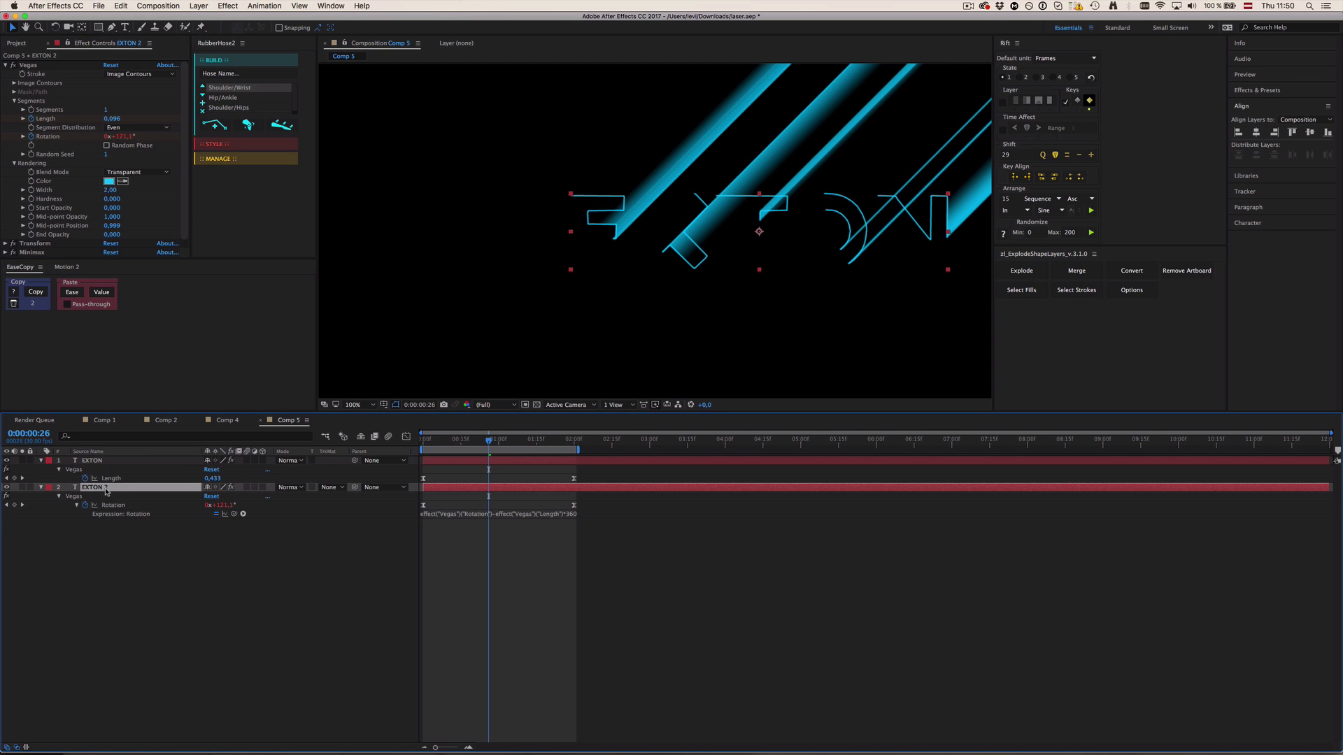
- Switch both the EXTON and EXTON 2 layers to Add blending mode
shift+click(120, 461)
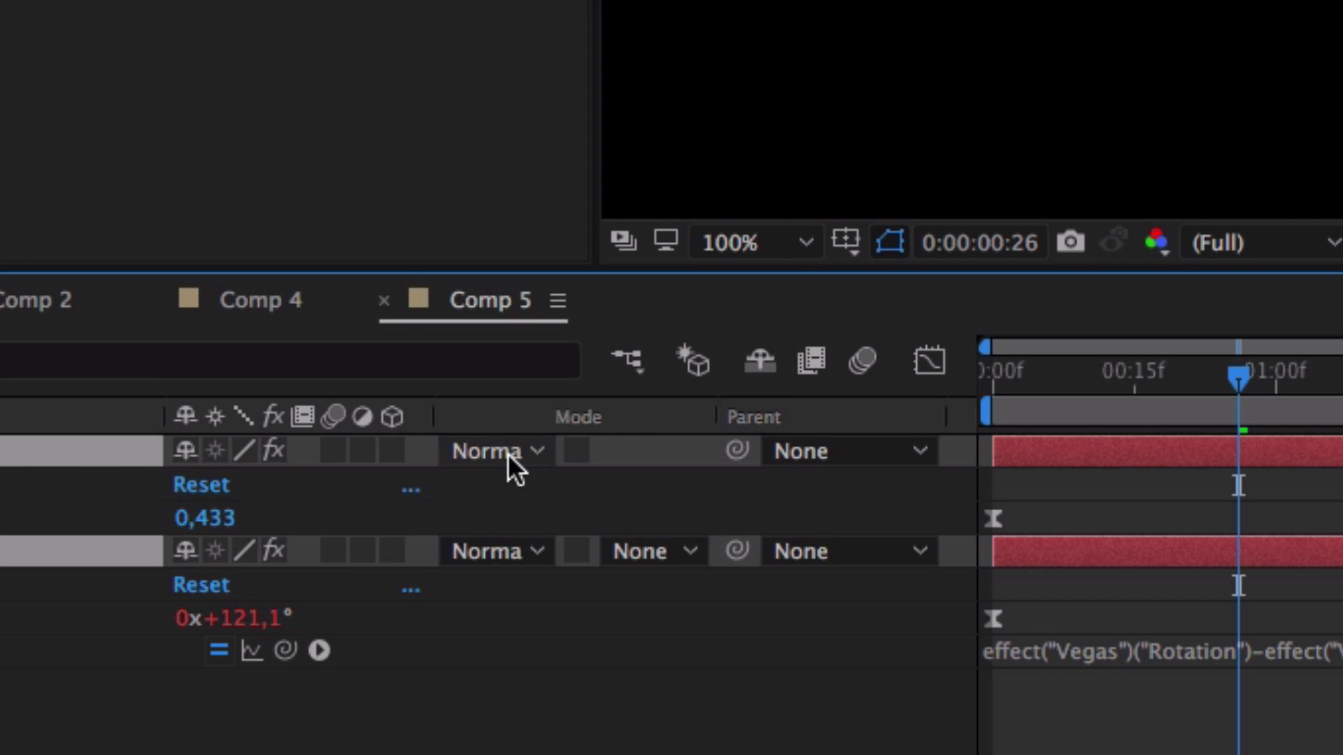
click(293, 460)
click(531, 343)
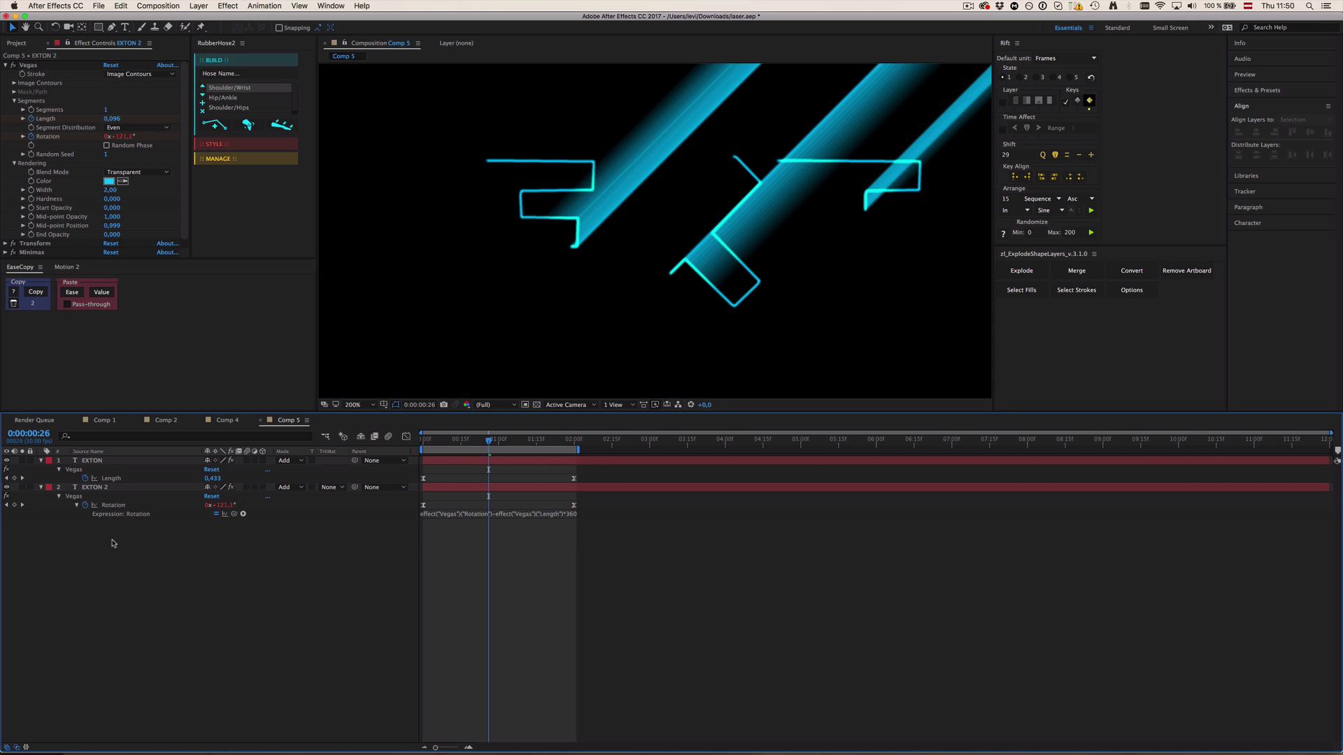
click(99, 485)
- Duplicate the beam layer into EXTON 3 and EXTON 4, and solo EXTON 4
key(comma)
key(cmd+d)
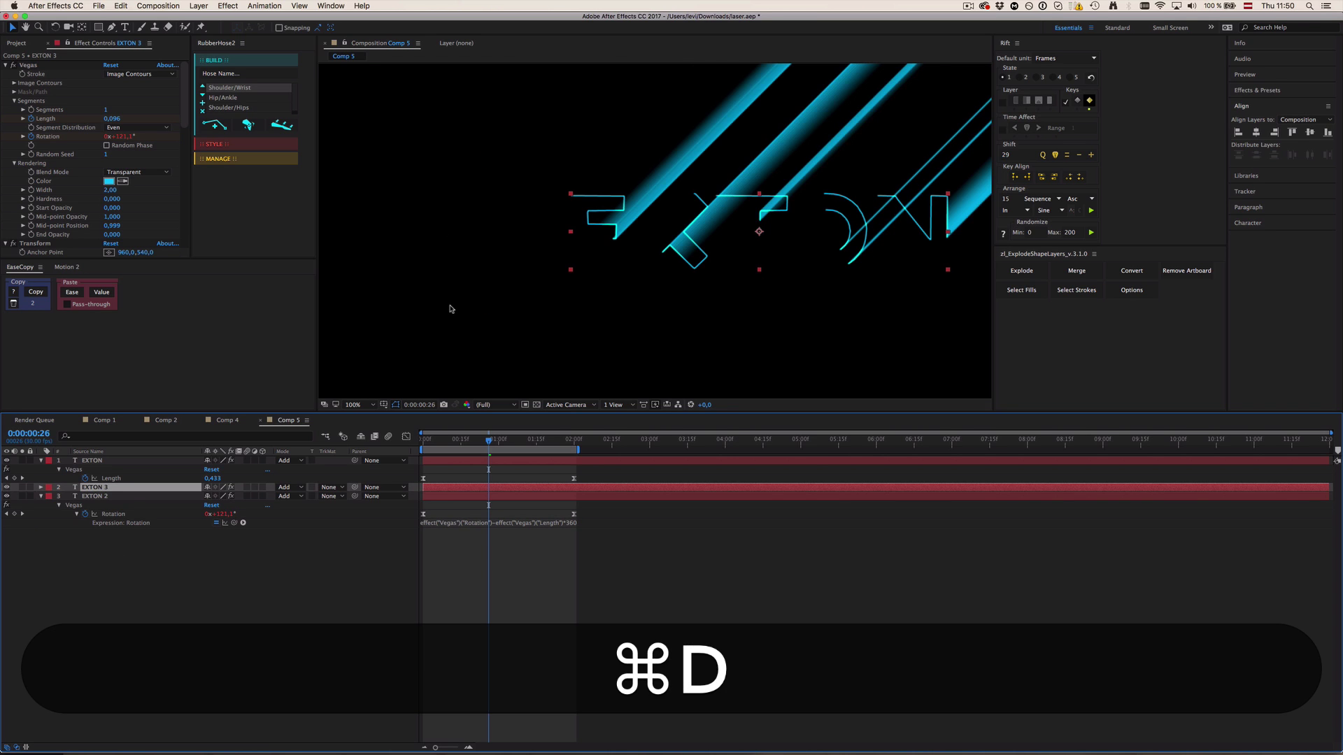
key(period)
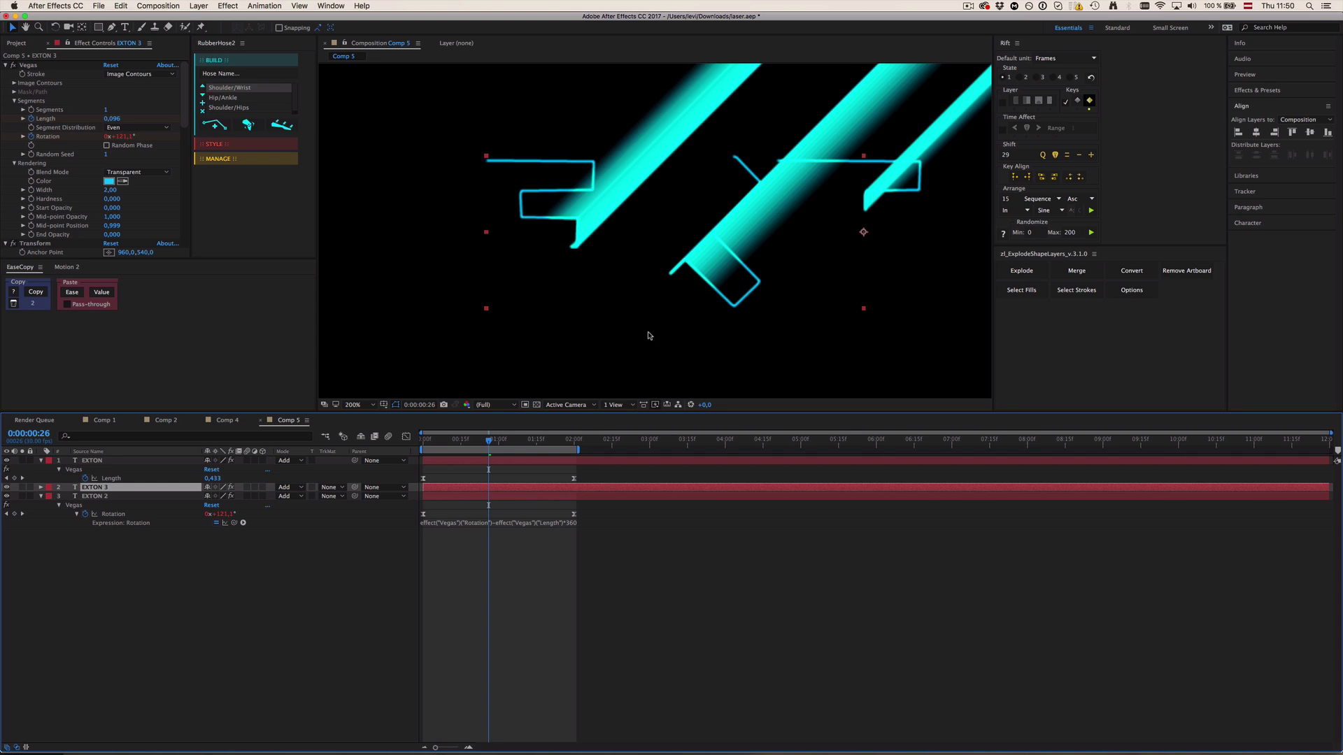
key(comma)
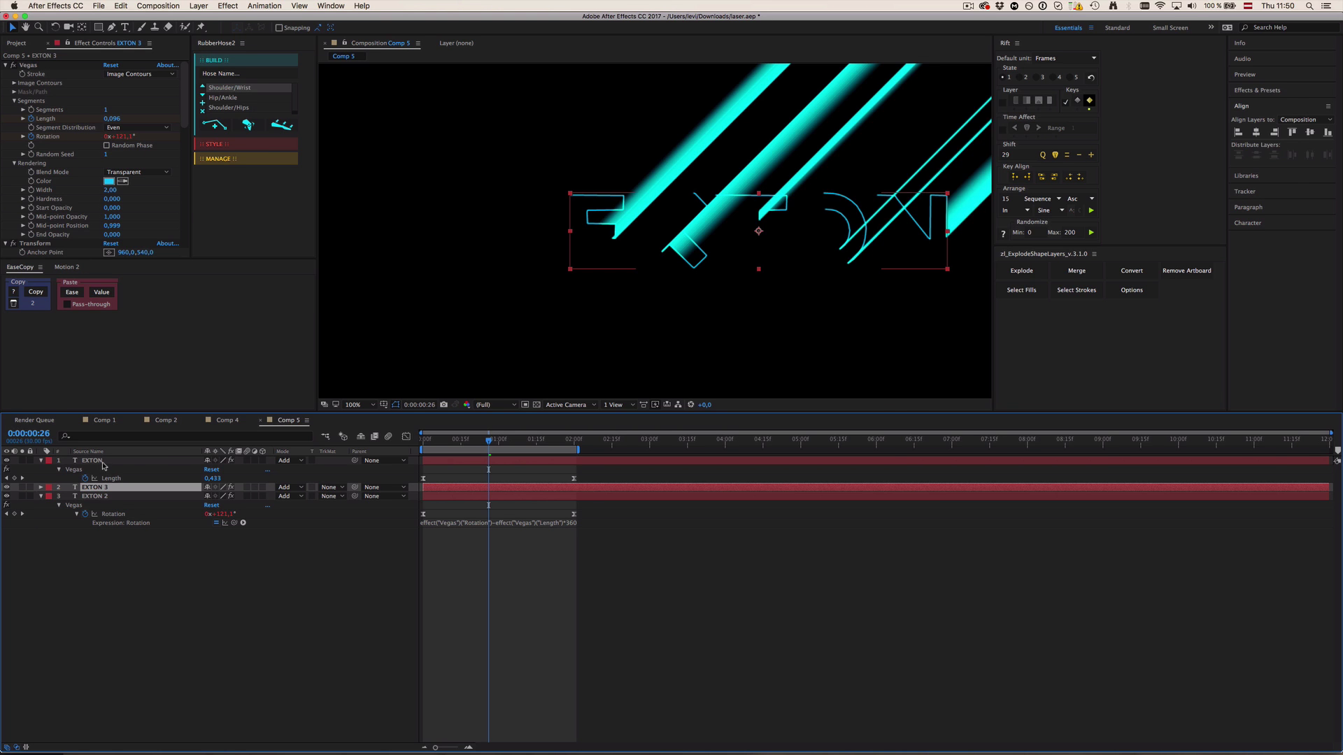
key(super+d)
click(21, 487)
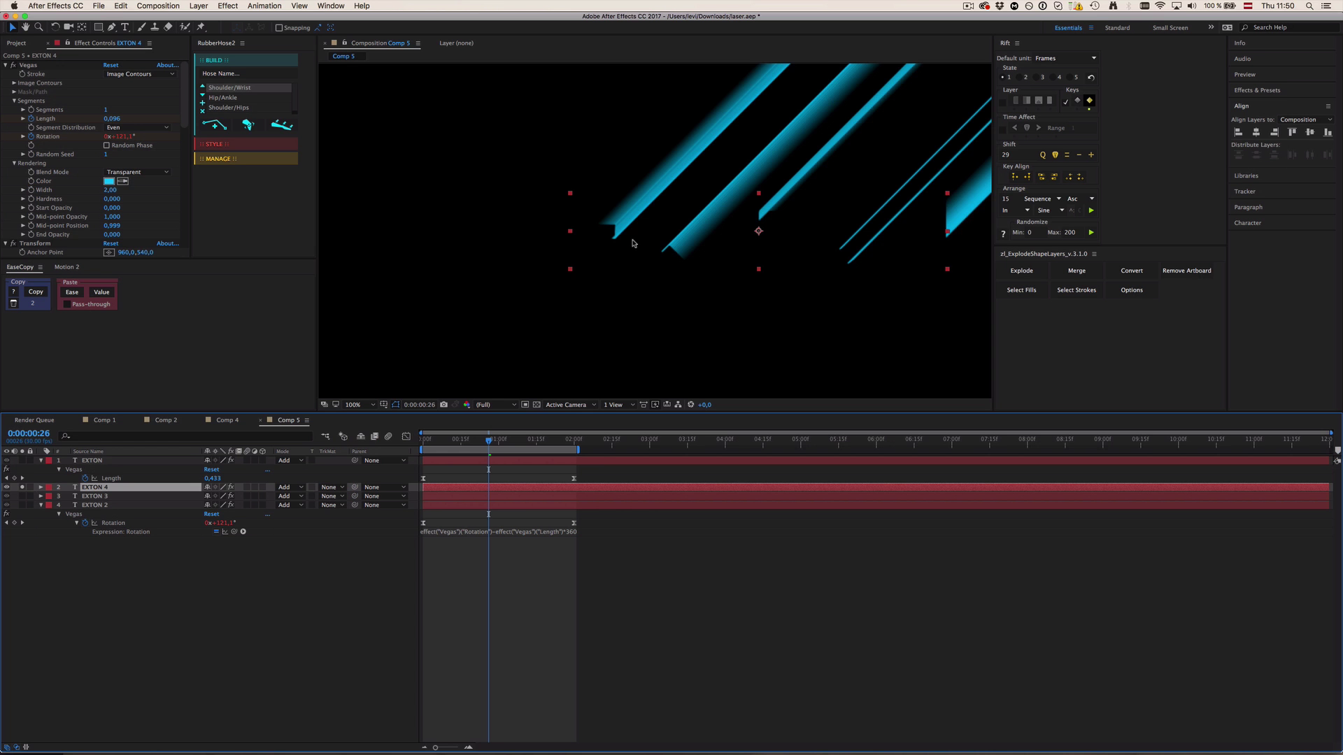
key(period)
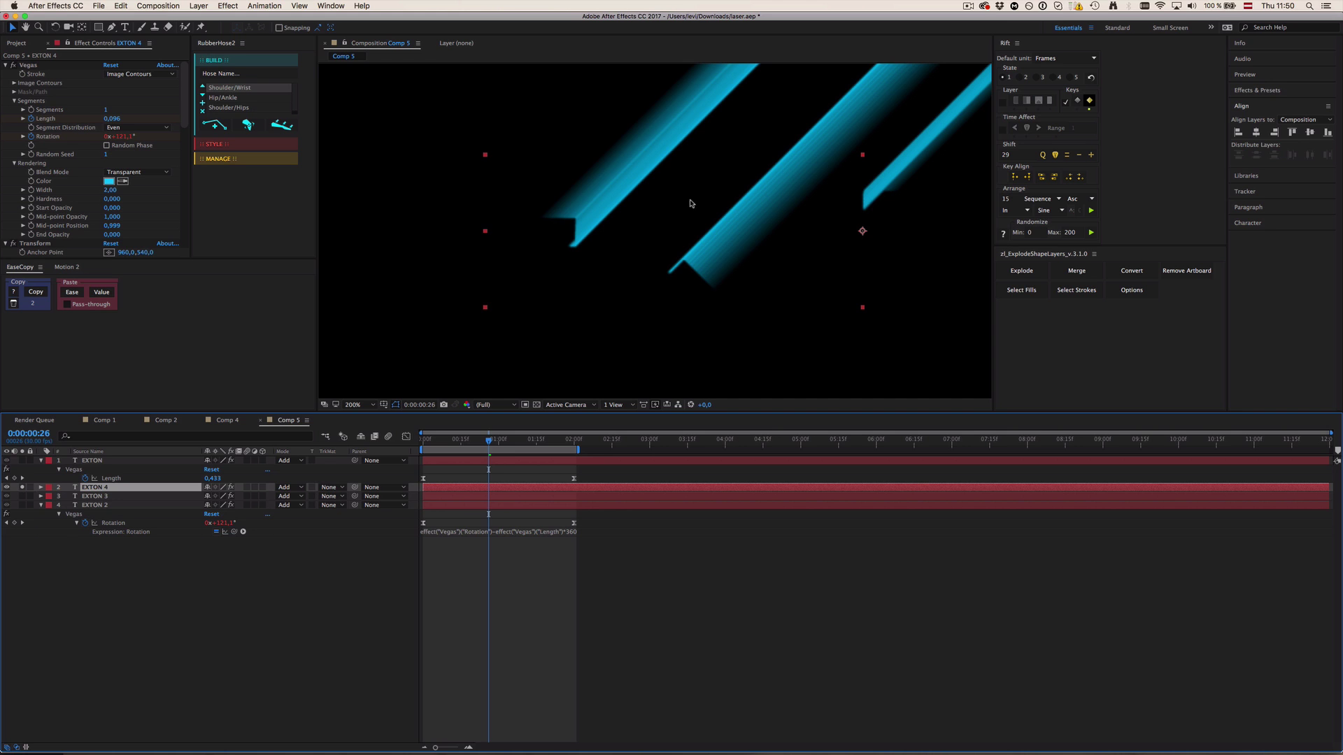
- Set EXTON 4's Minimax Radius to 0
scroll(33, 159, down, 12)
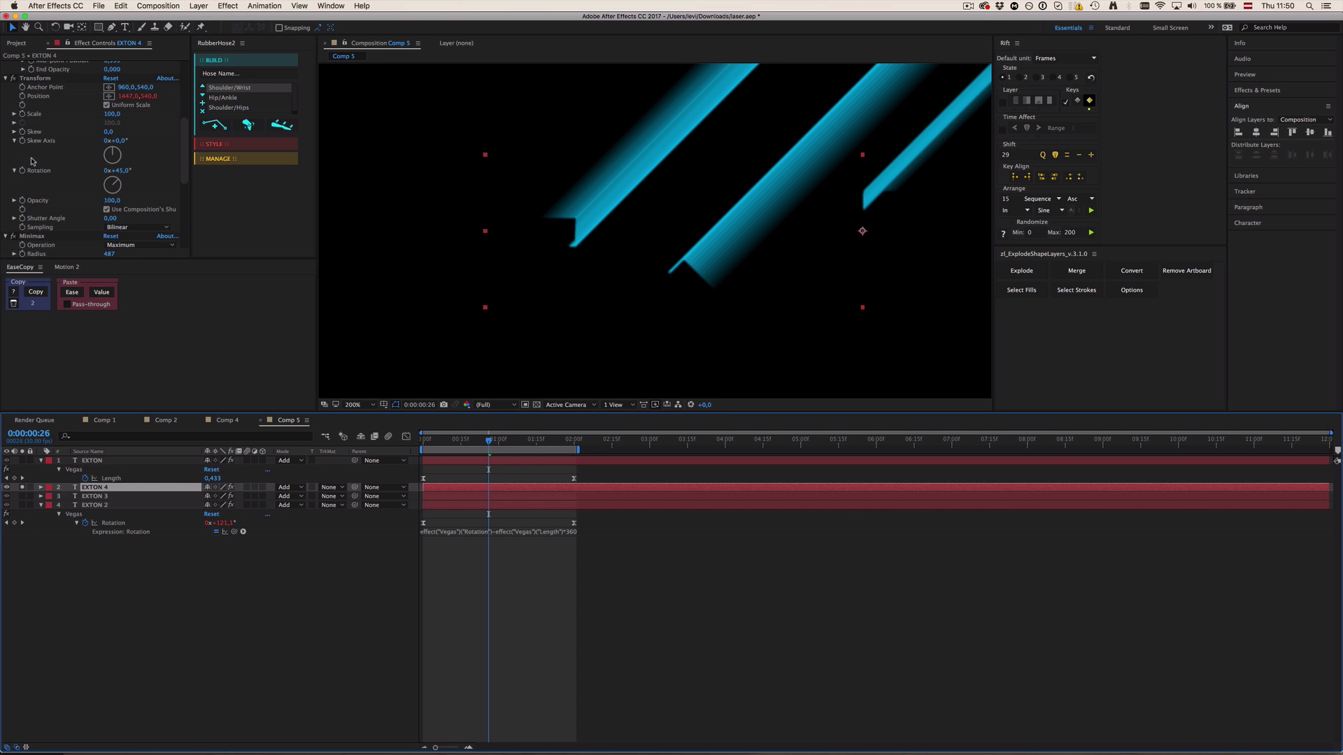
click(109, 175)
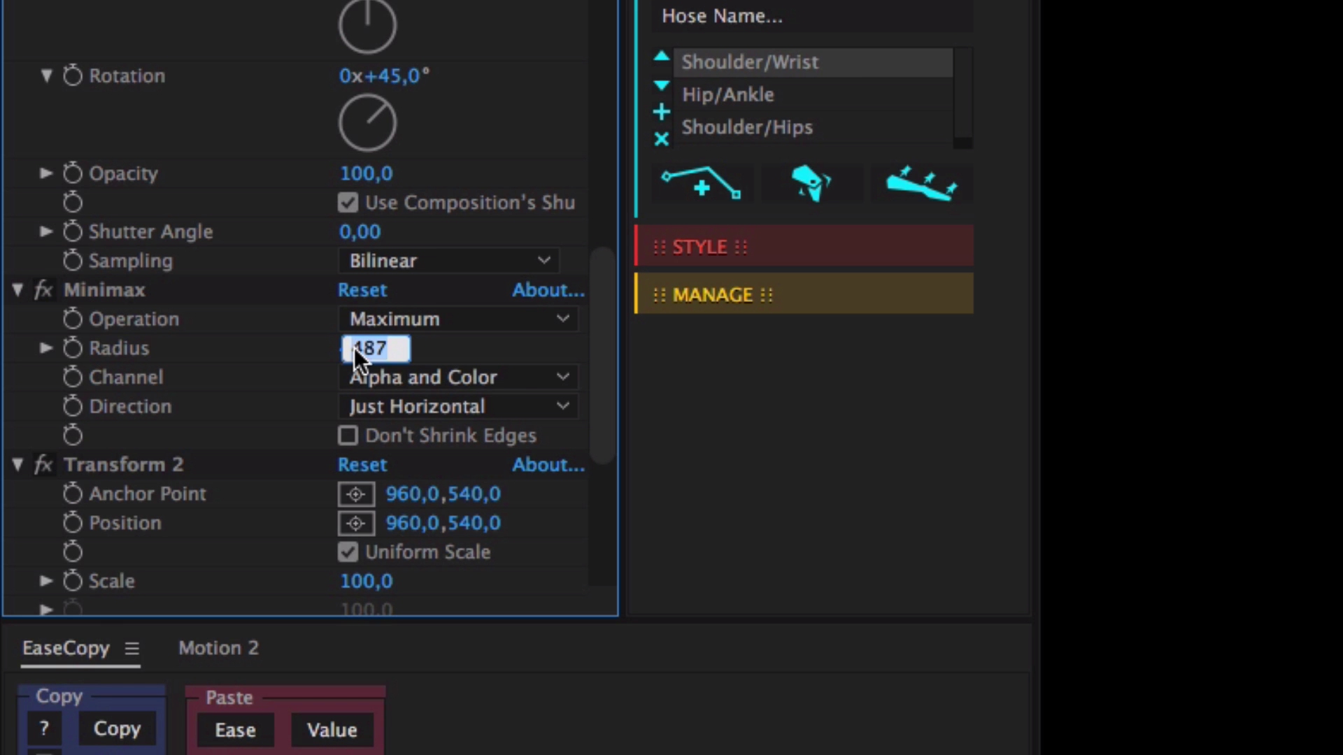
text(0)
key(Return)
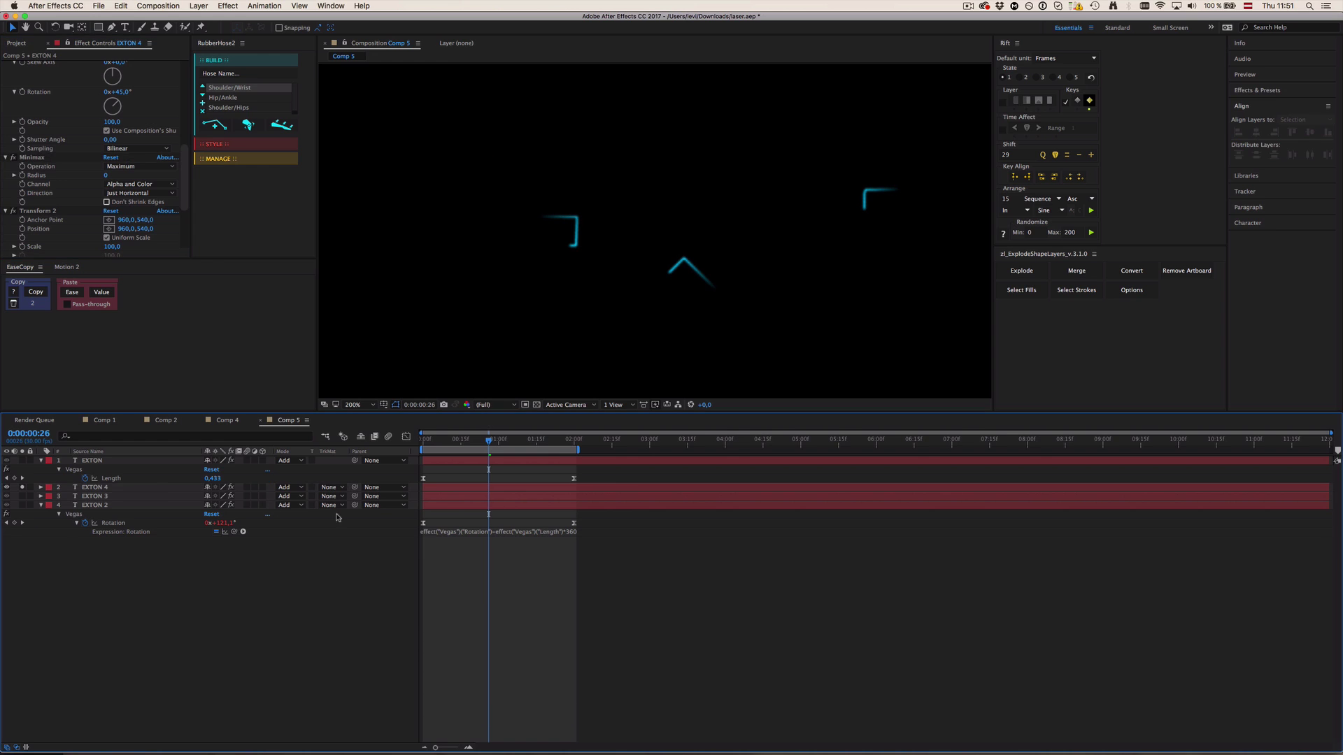
- Move the current time to about 0:00:01:13 and reselect EXTON 4
click(91, 460)
click(489, 583)
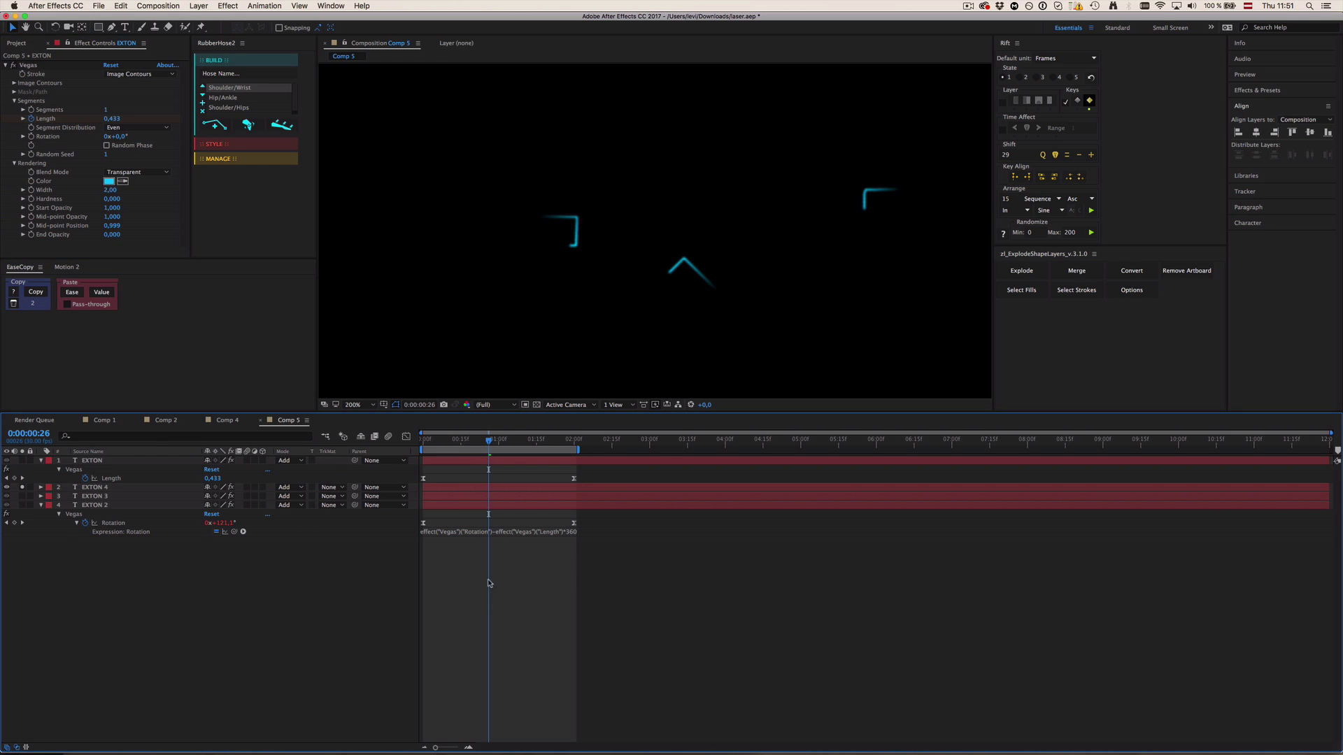
click(455, 461)
drag(489, 441, 531, 443)
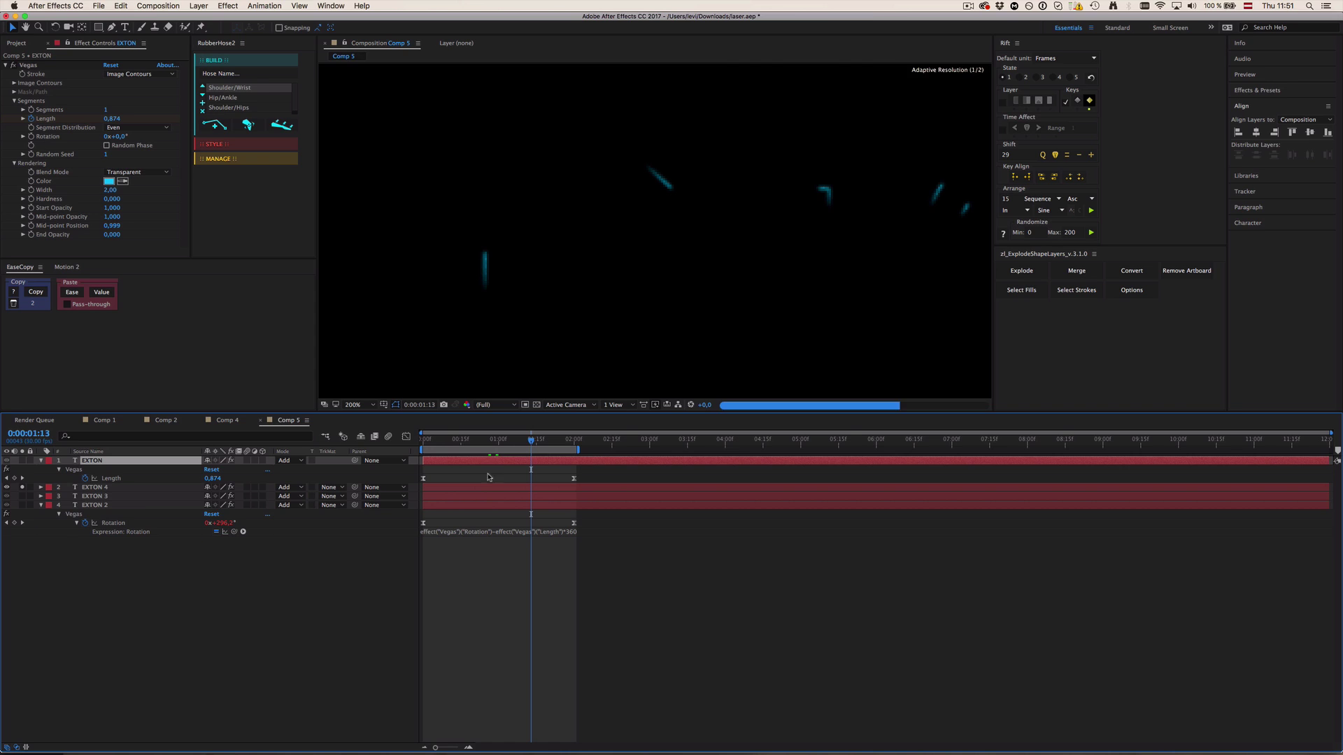
click(107, 488)
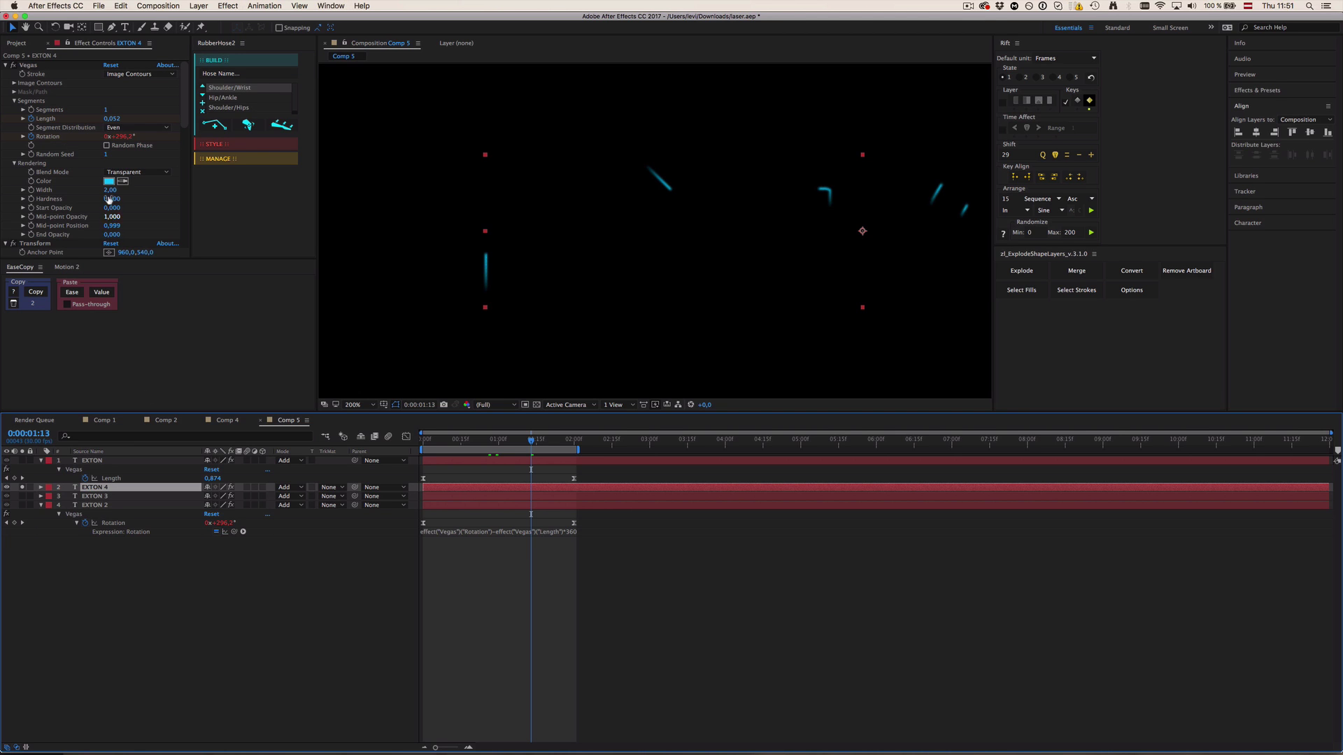
click(109, 181)
- Change EXTON 4's laser colour to yellow and apply a Glow effect
drag(154, 188, 155, 199)
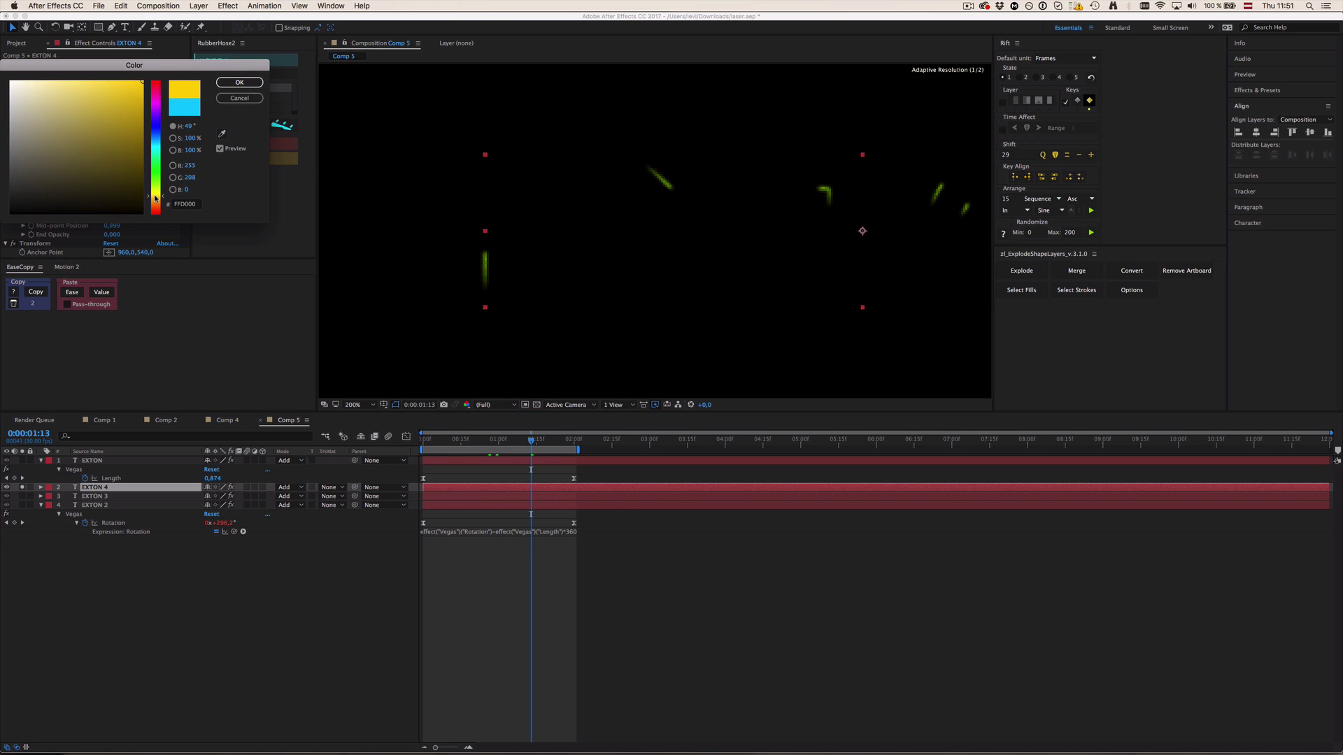
click(238, 83)
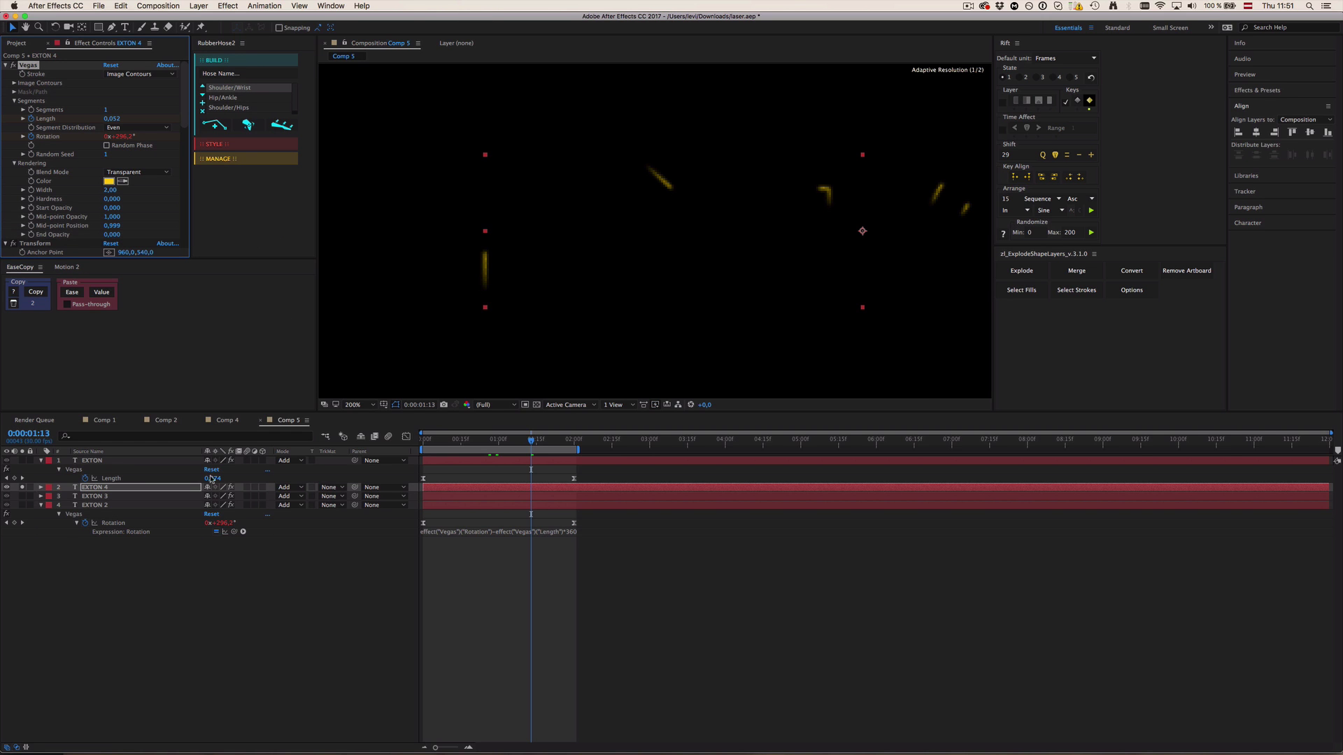
click(356, 6)
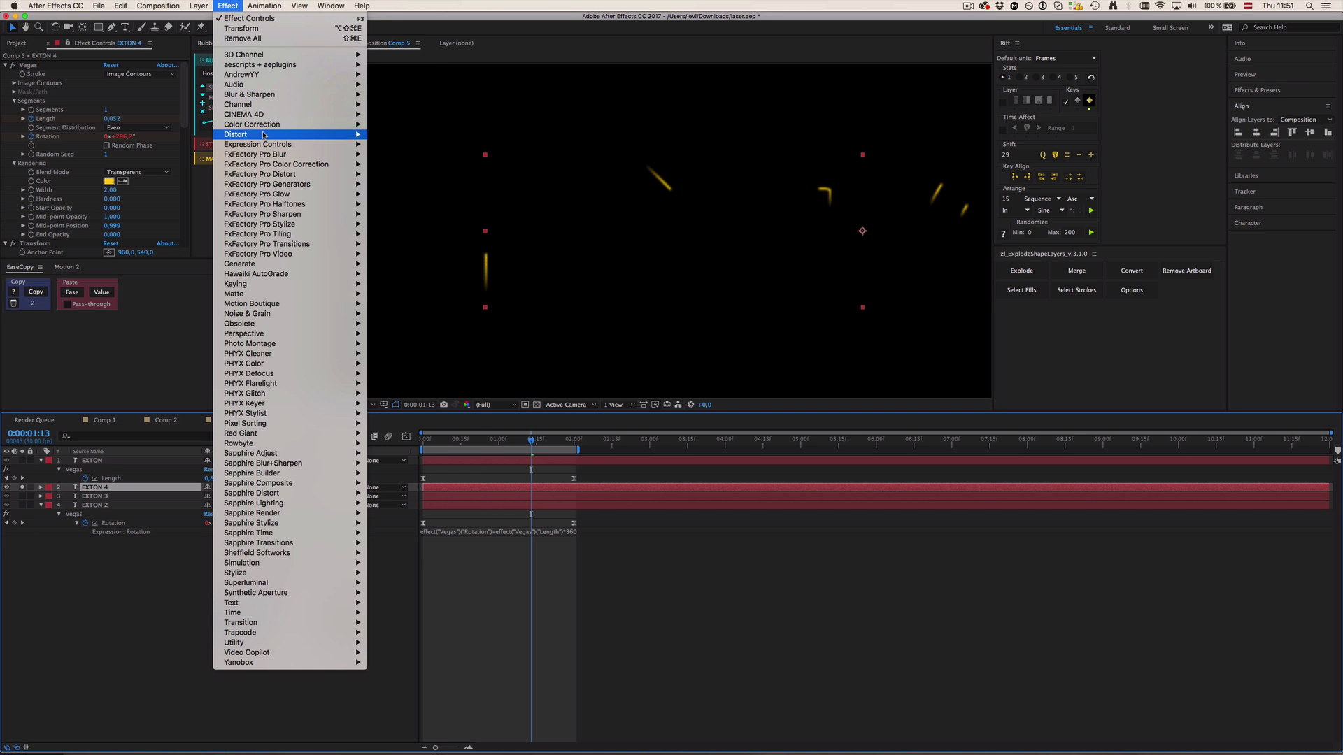
mouse_move(264, 135)
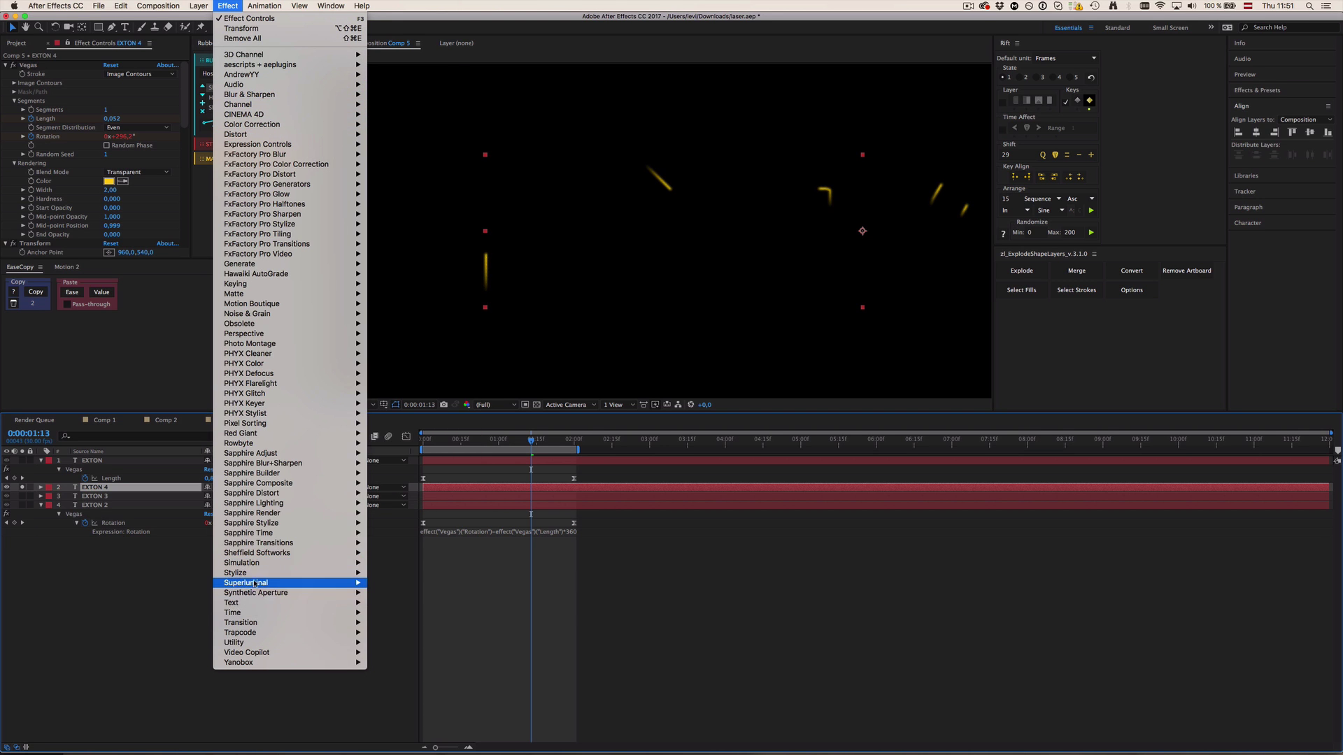
mouse_move(293, 573)
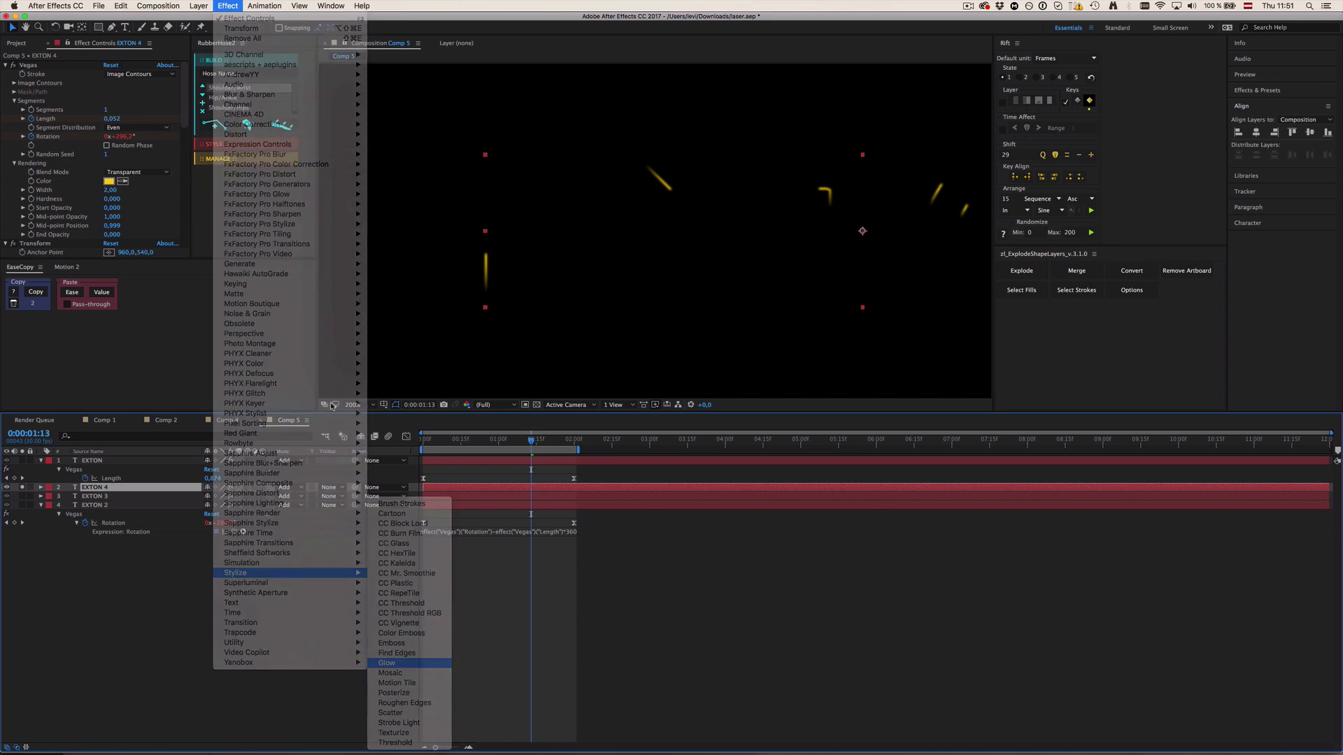
click(792, 578)
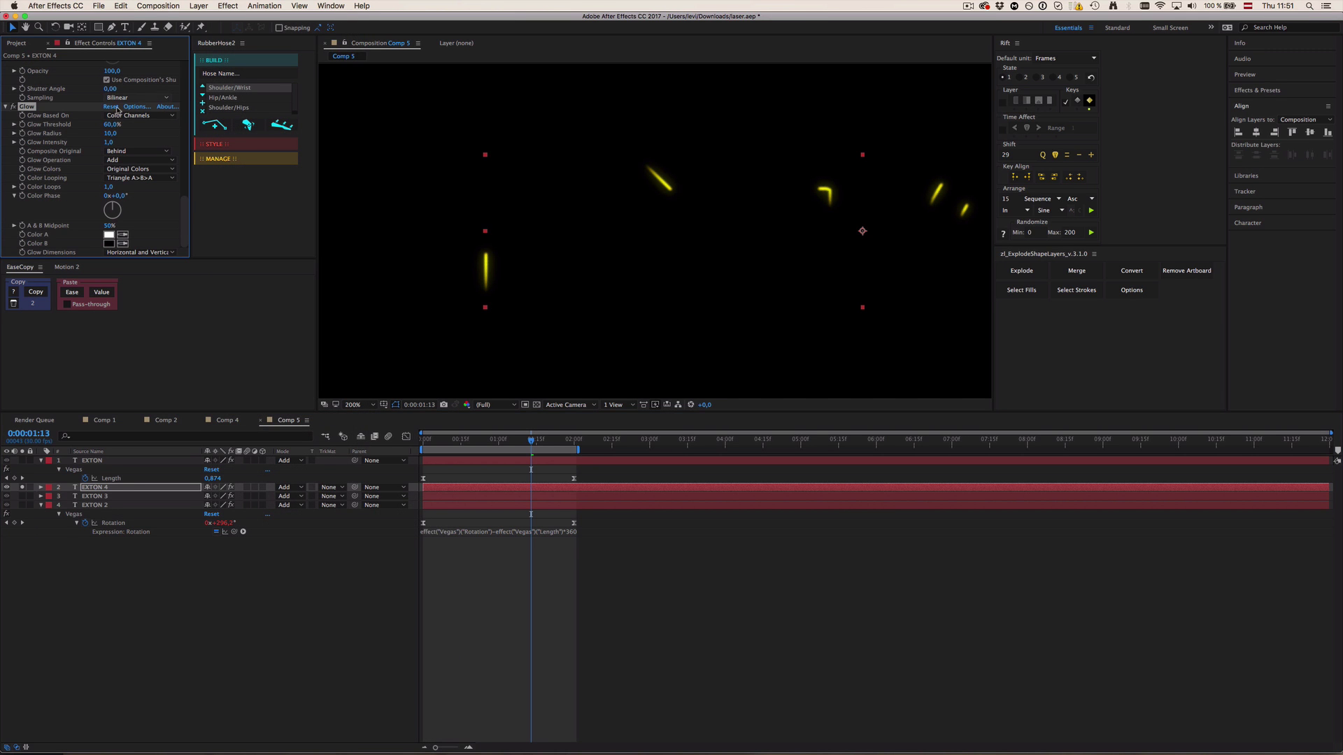
- Set the Glow Radius to 6 and turn off EXTON 4's solo
click(110, 132)
key(Return)
click(23, 491)
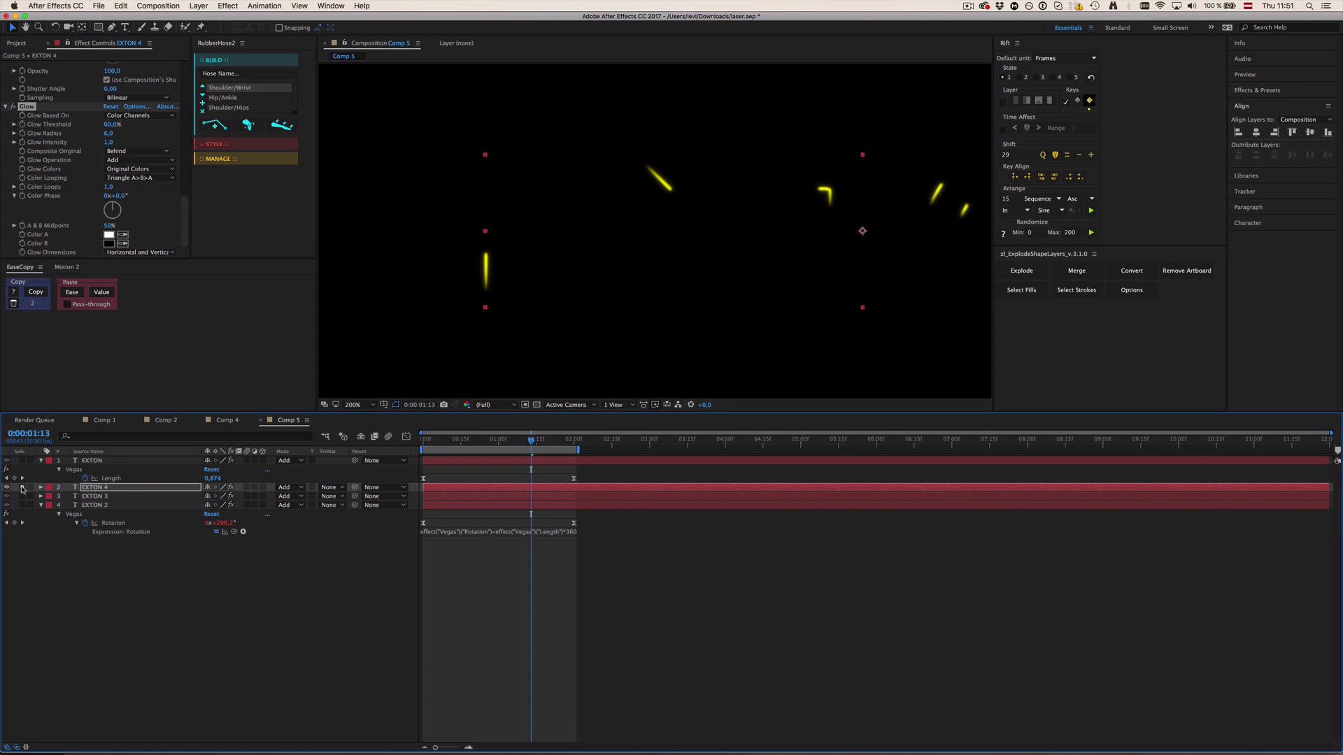
- Duplicate EXTON 4 as a new EXTON 5 layer
click(251, 632)
click(112, 491)
key(super+d)
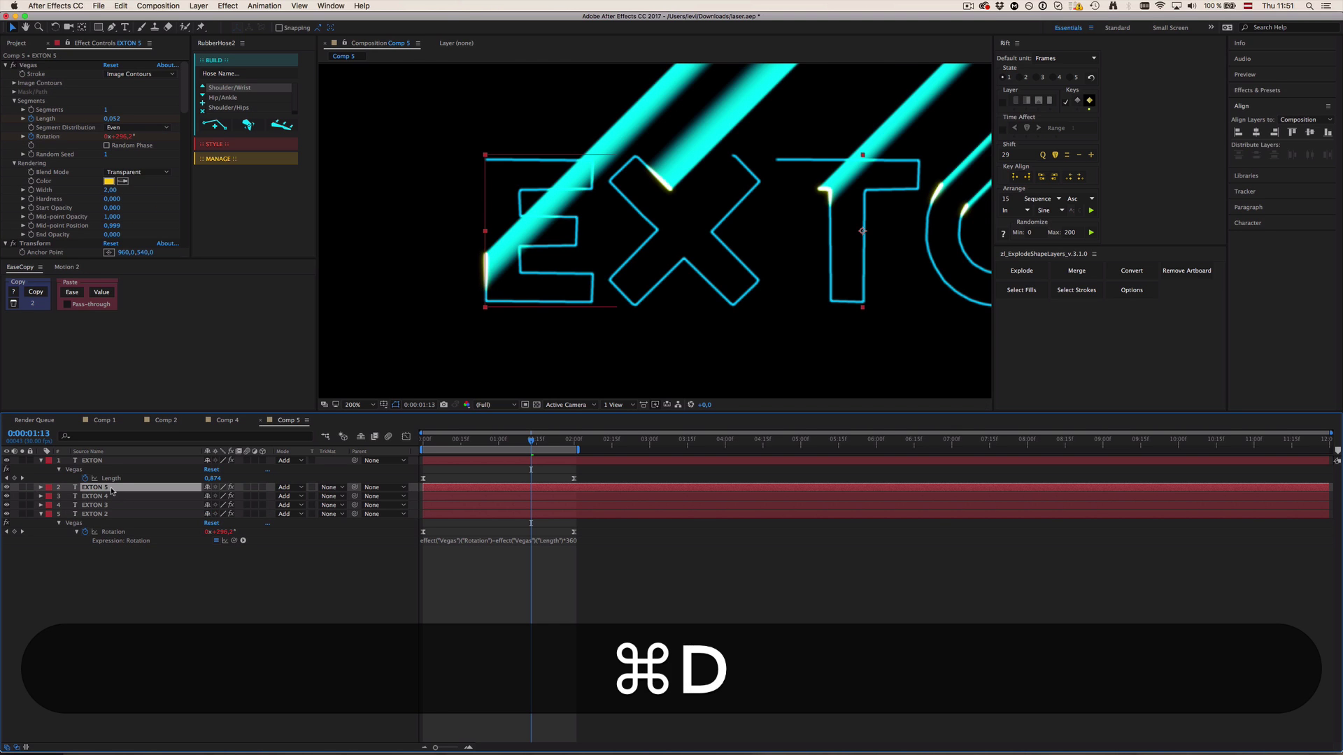
scroll(646, 318, down, 2)
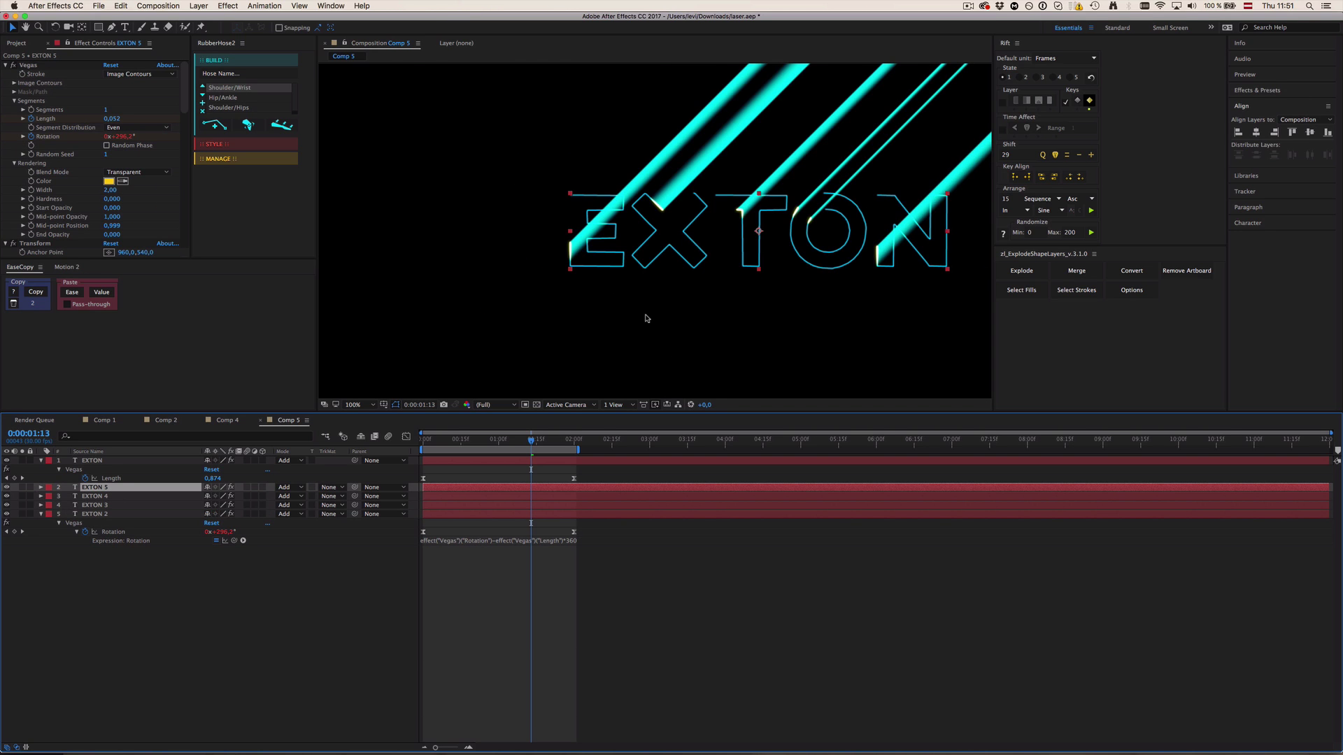
- Preview the cyan beams with yellow tips, then return to 0:00:01:00
key(0)
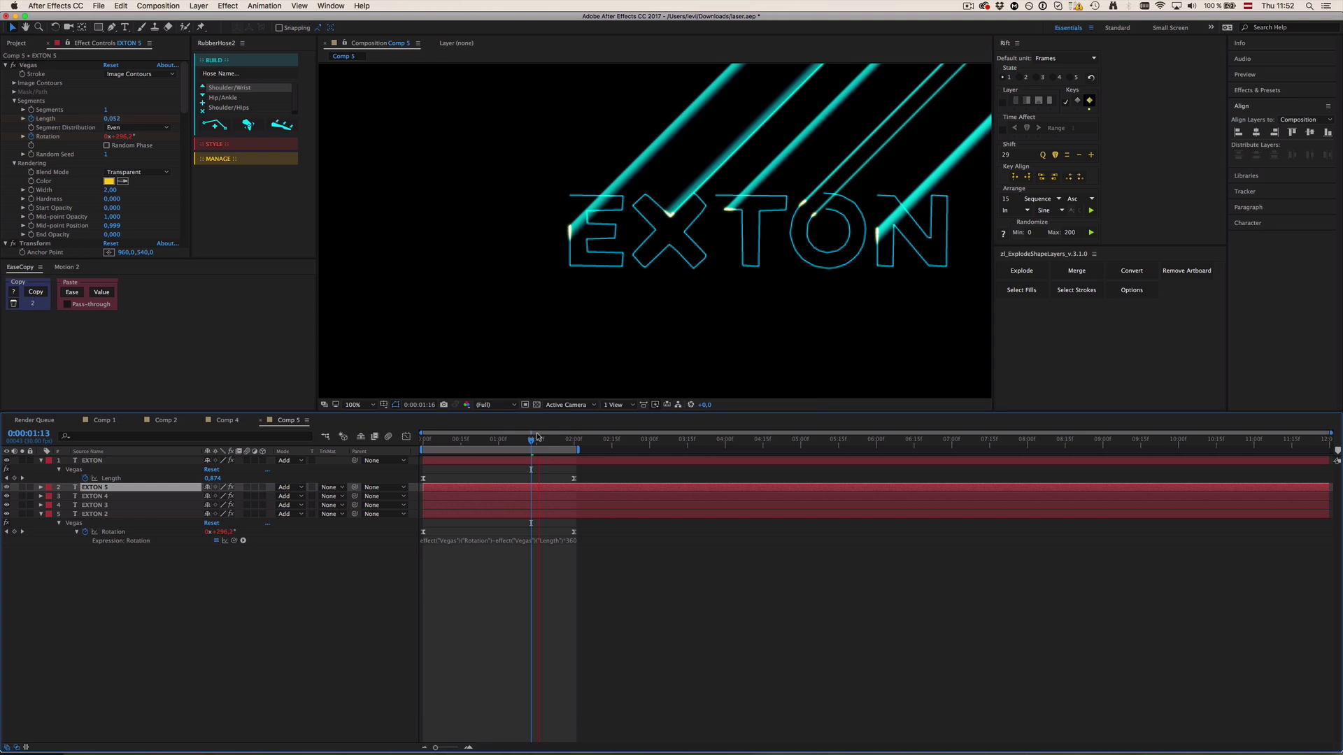
key(space)
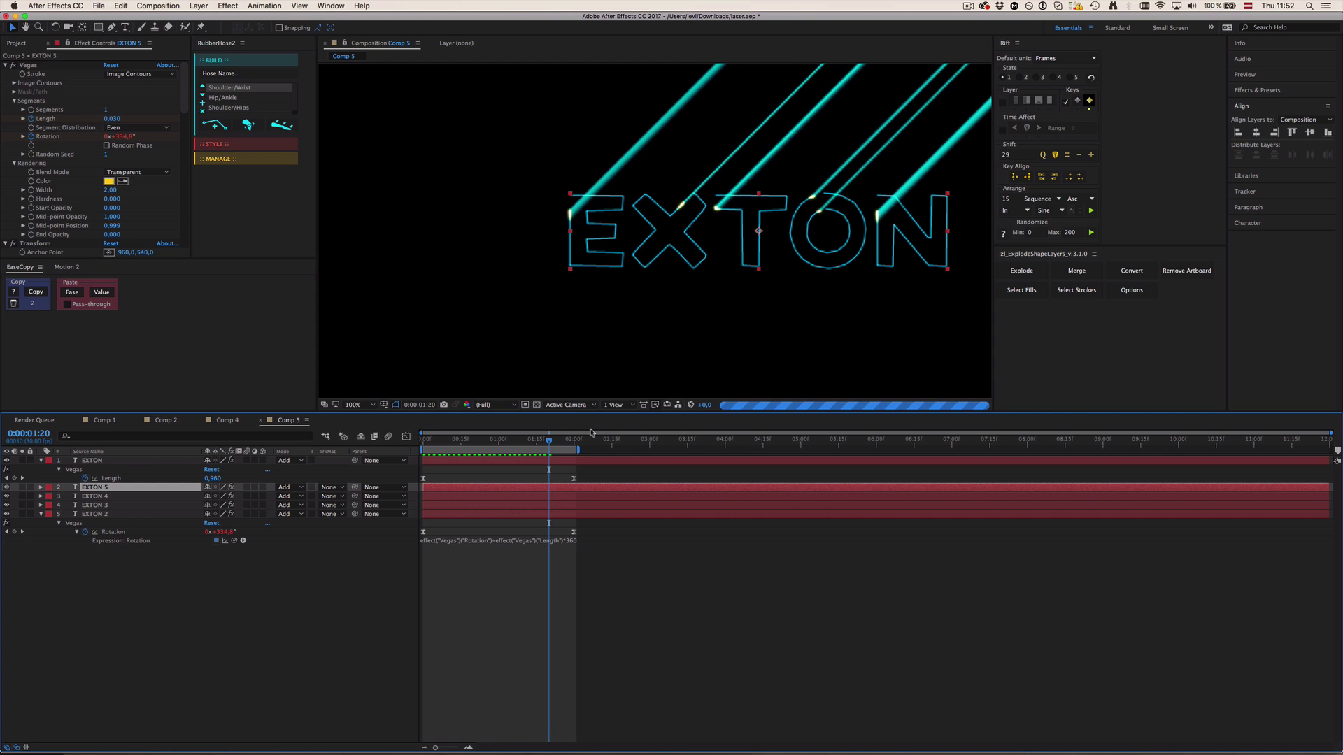
click(498, 441)
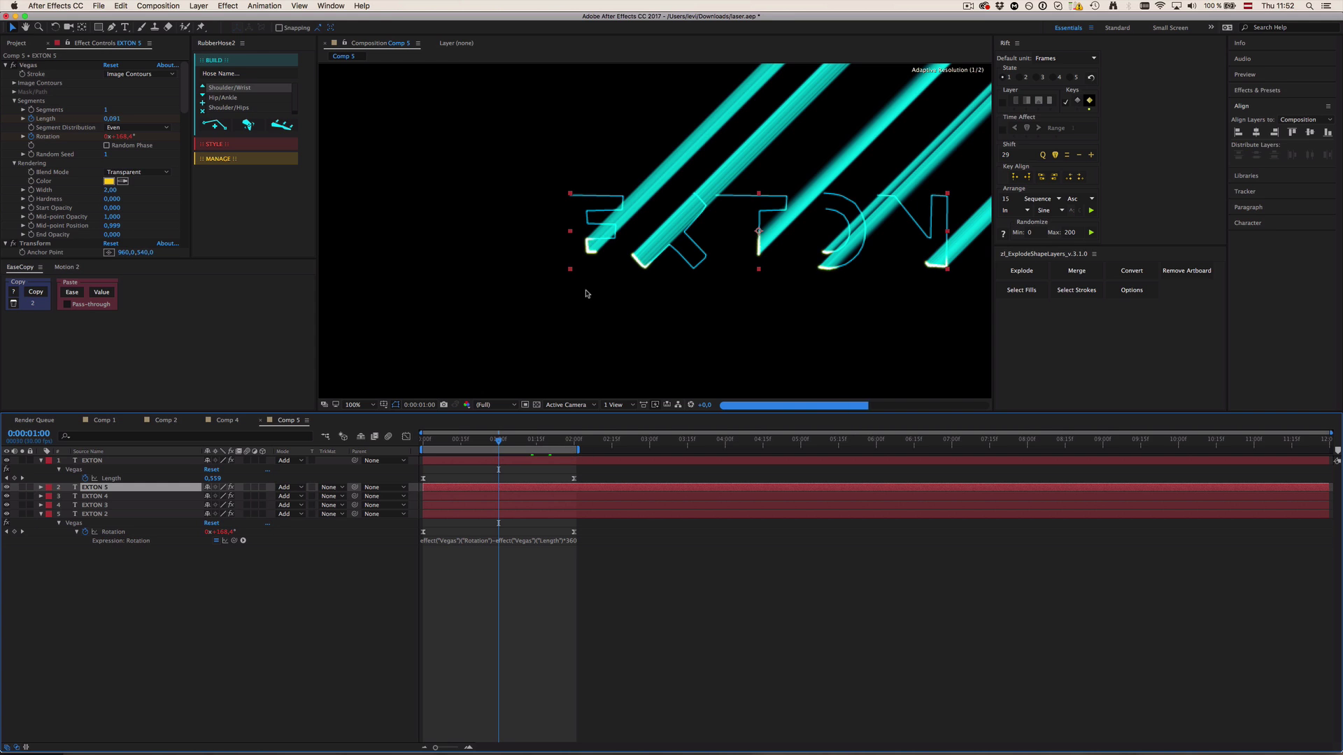
key(period)
key(comma)
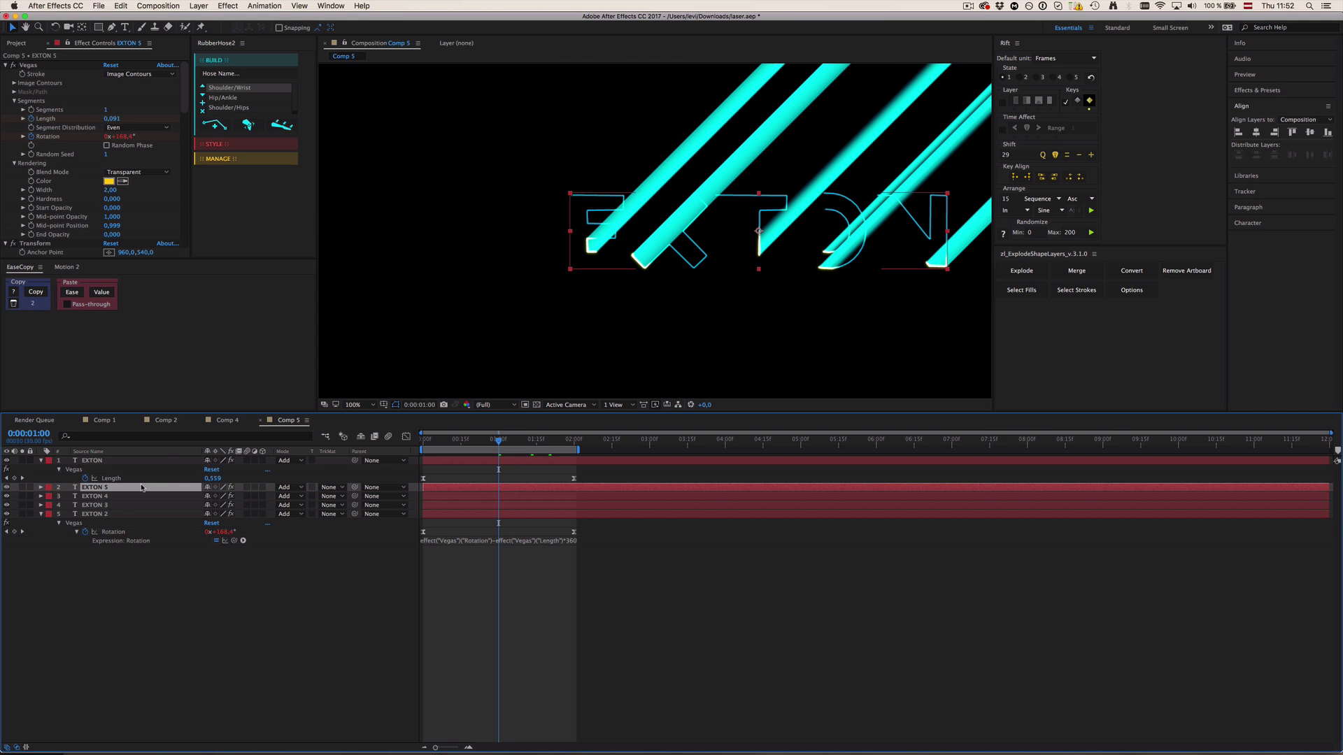
- Select EXTON 4 and duplicate it as EXTON 6
click(104, 498)
click(105, 504)
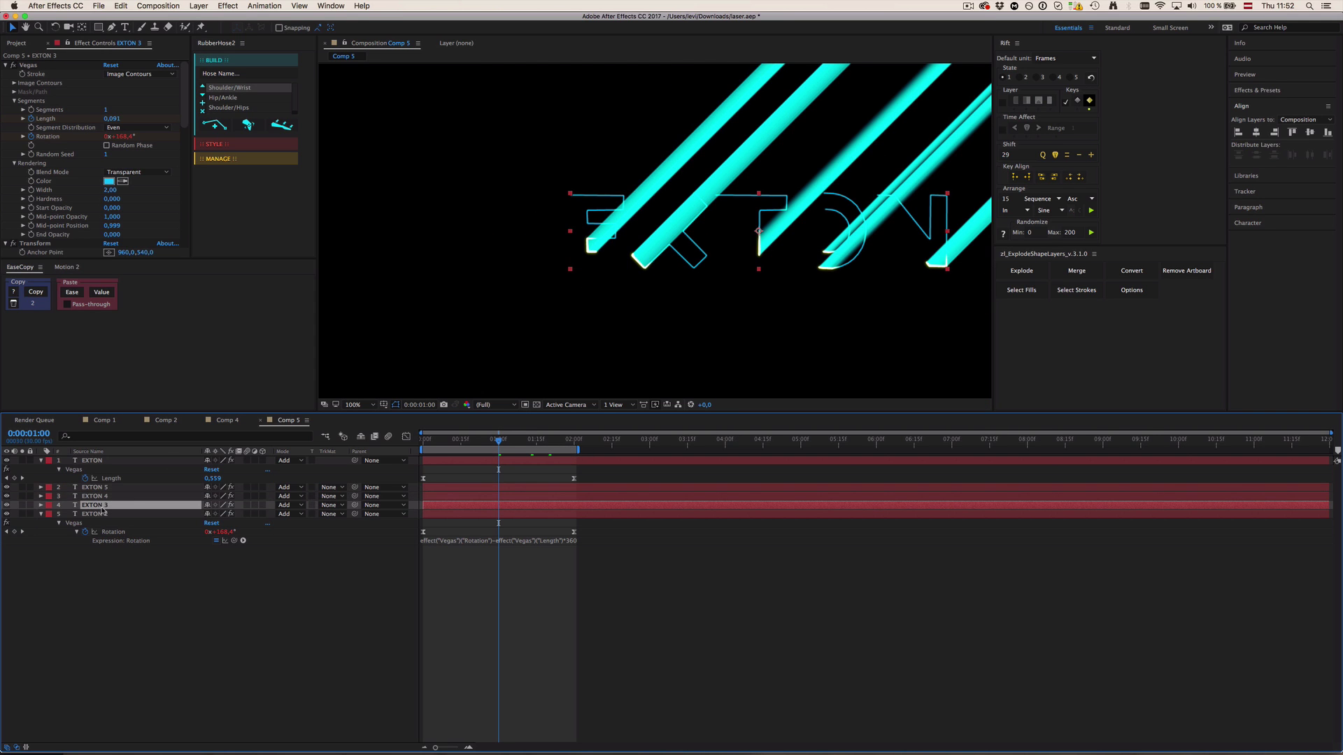
click(106, 492)
click(103, 505)
click(99, 498)
key(super+d)
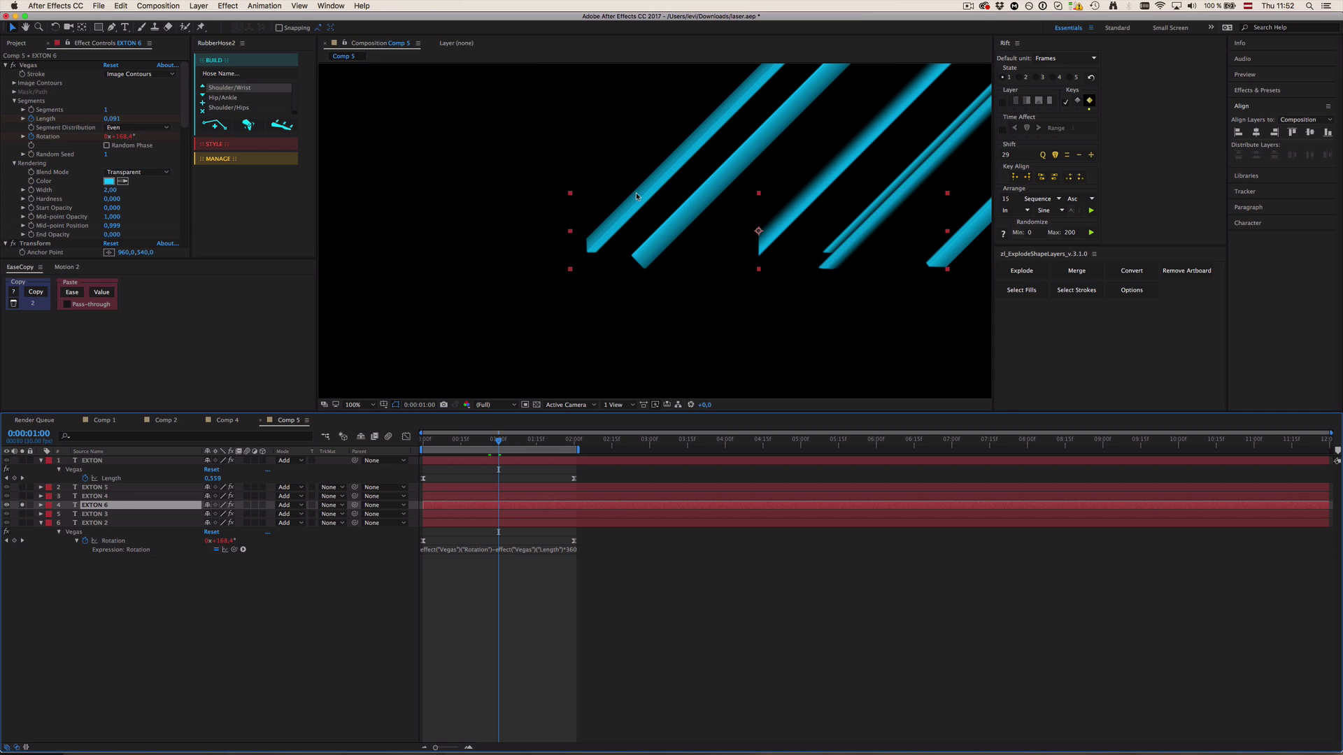
- Set EXTON 6's Minimax Radius to 20
scroll(77, 205, down, 5)
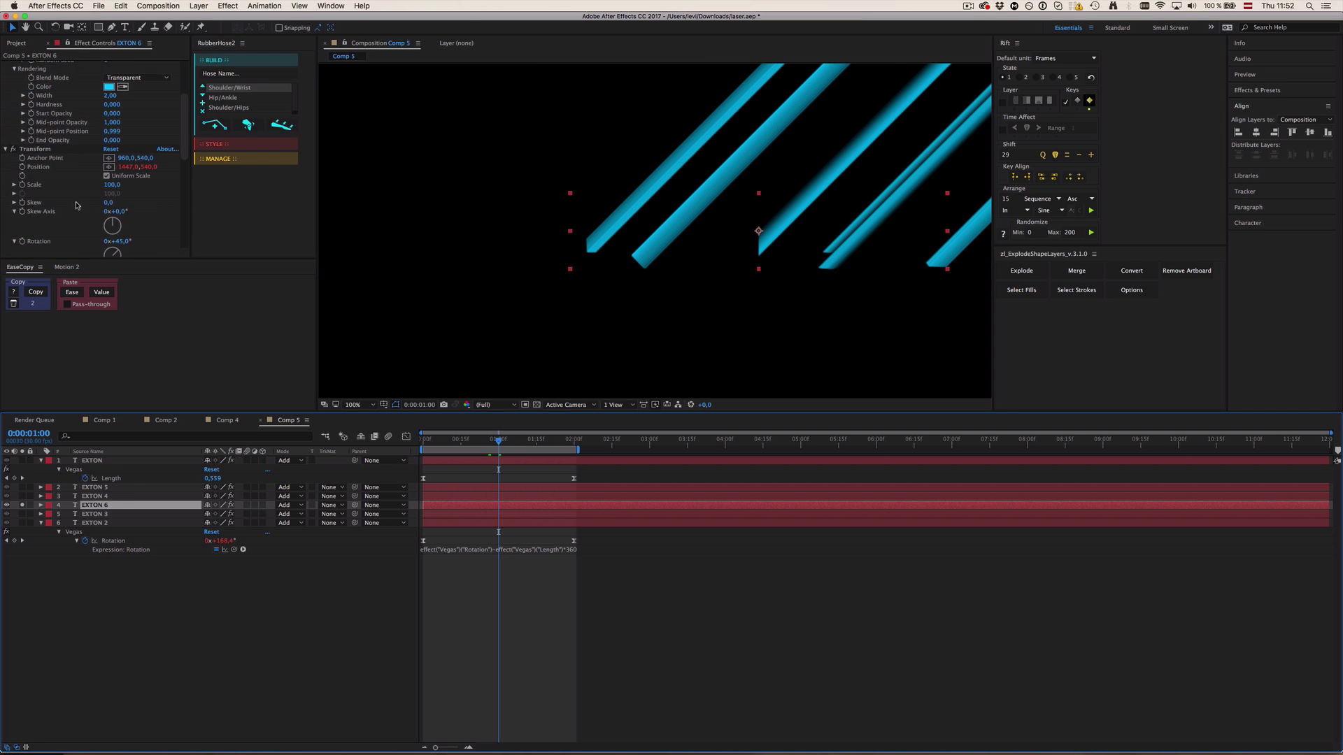
scroll(80, 196, down, 8)
click(91, 178)
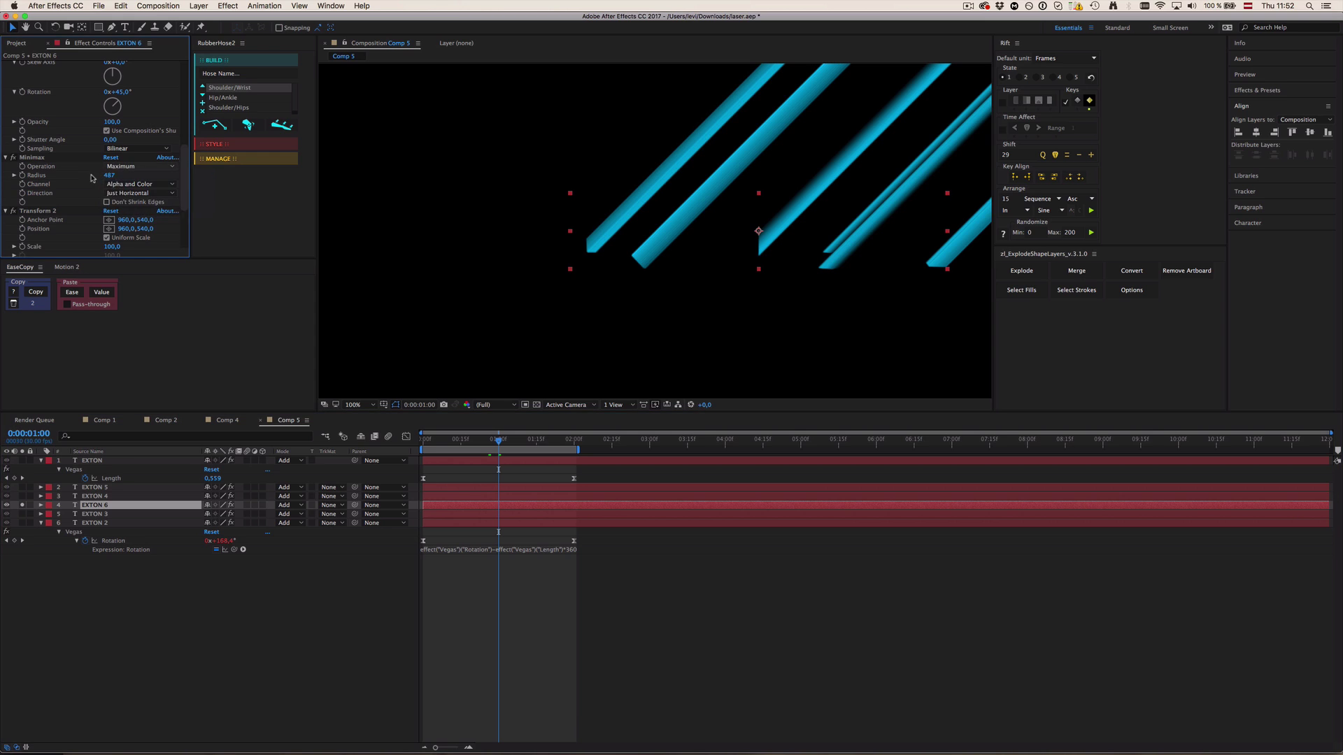
click(109, 175)
key(super+z)
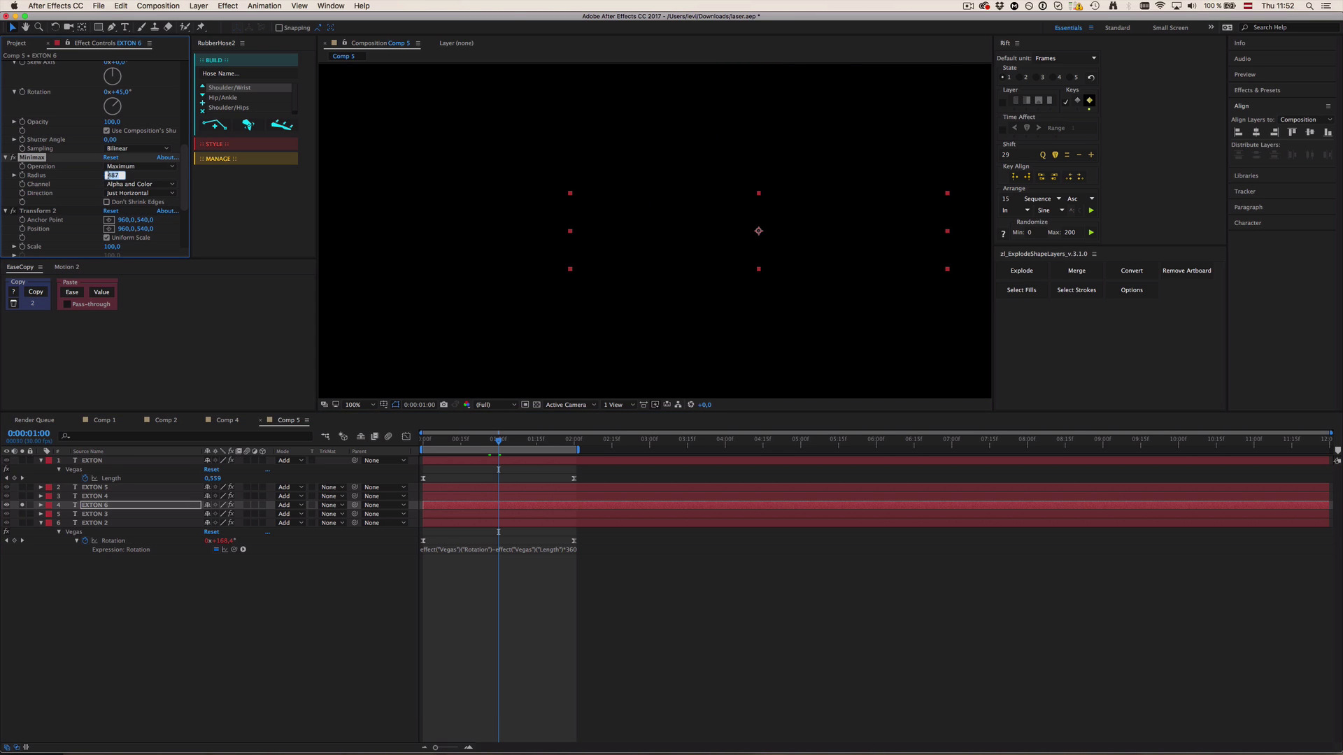
text(20)
key(Return)
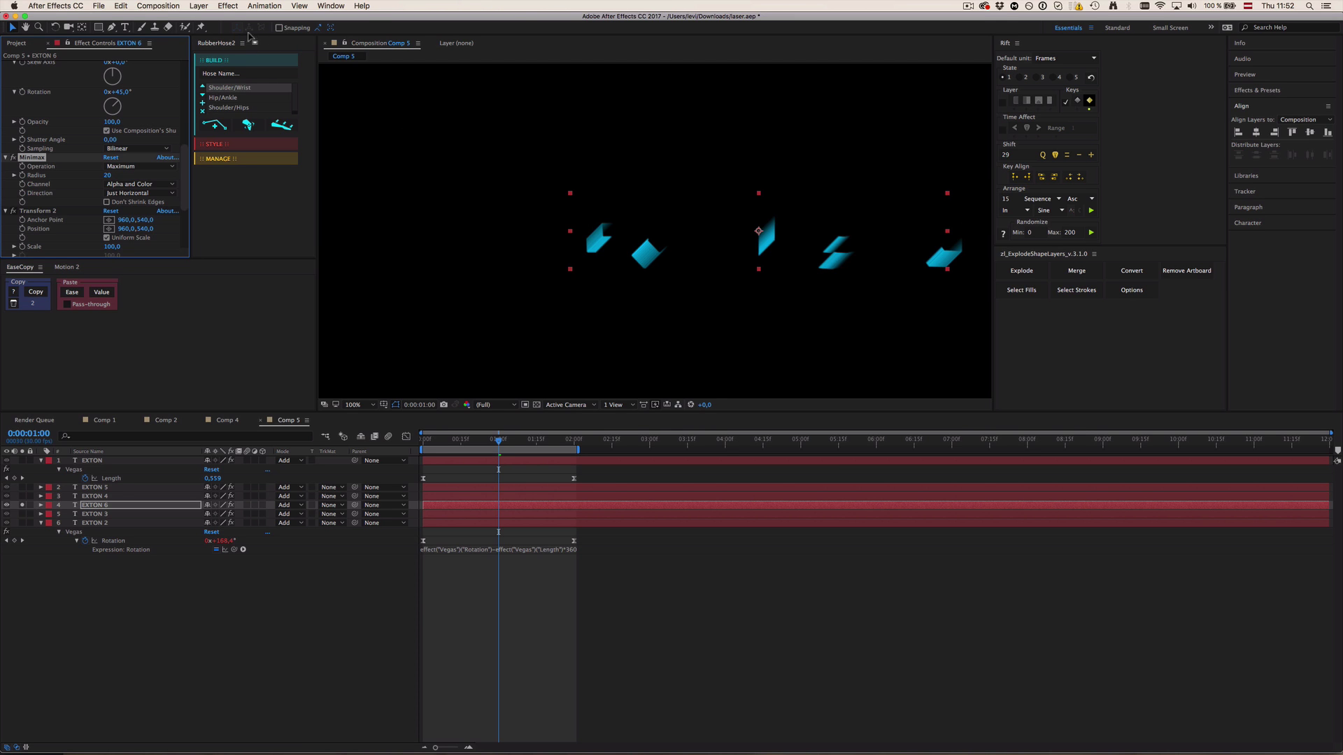
- Add a Directional Blur to EXTON 6 with an initial Blur Length of 30
click(226, 6)
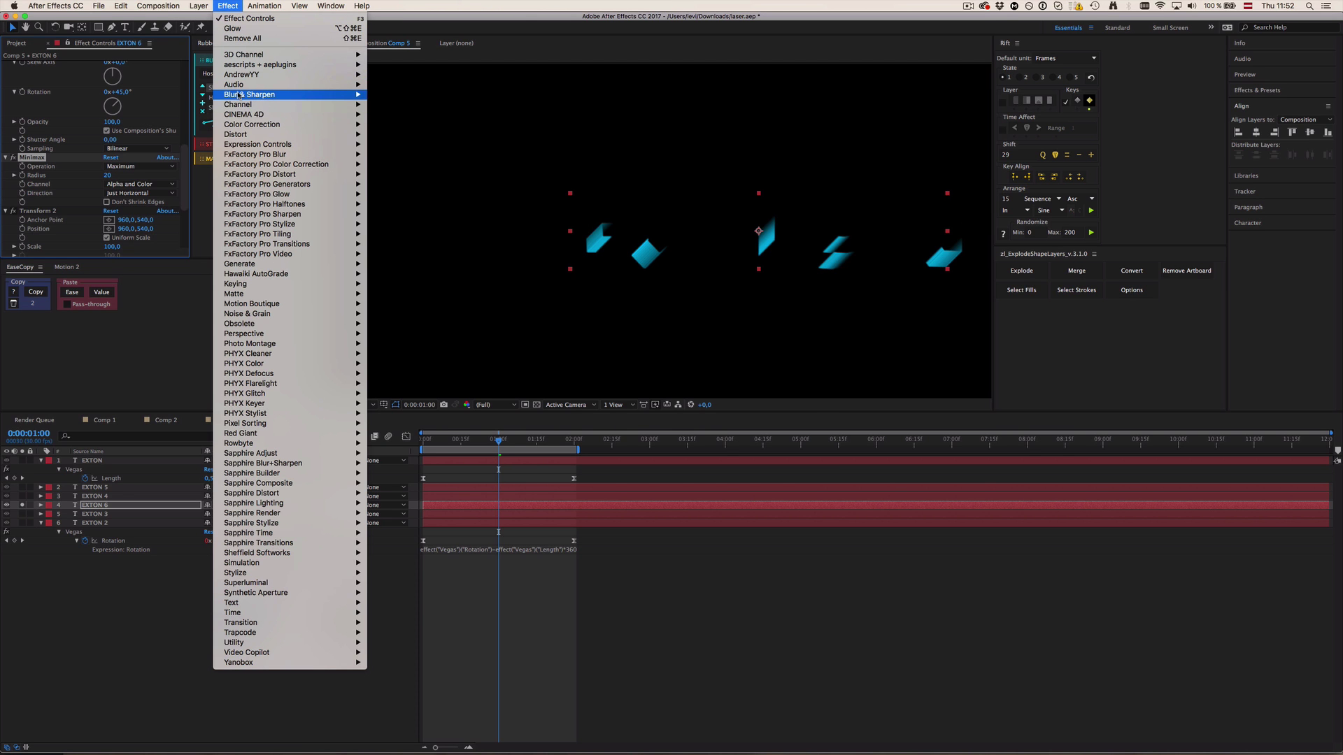
mouse_move(240, 94)
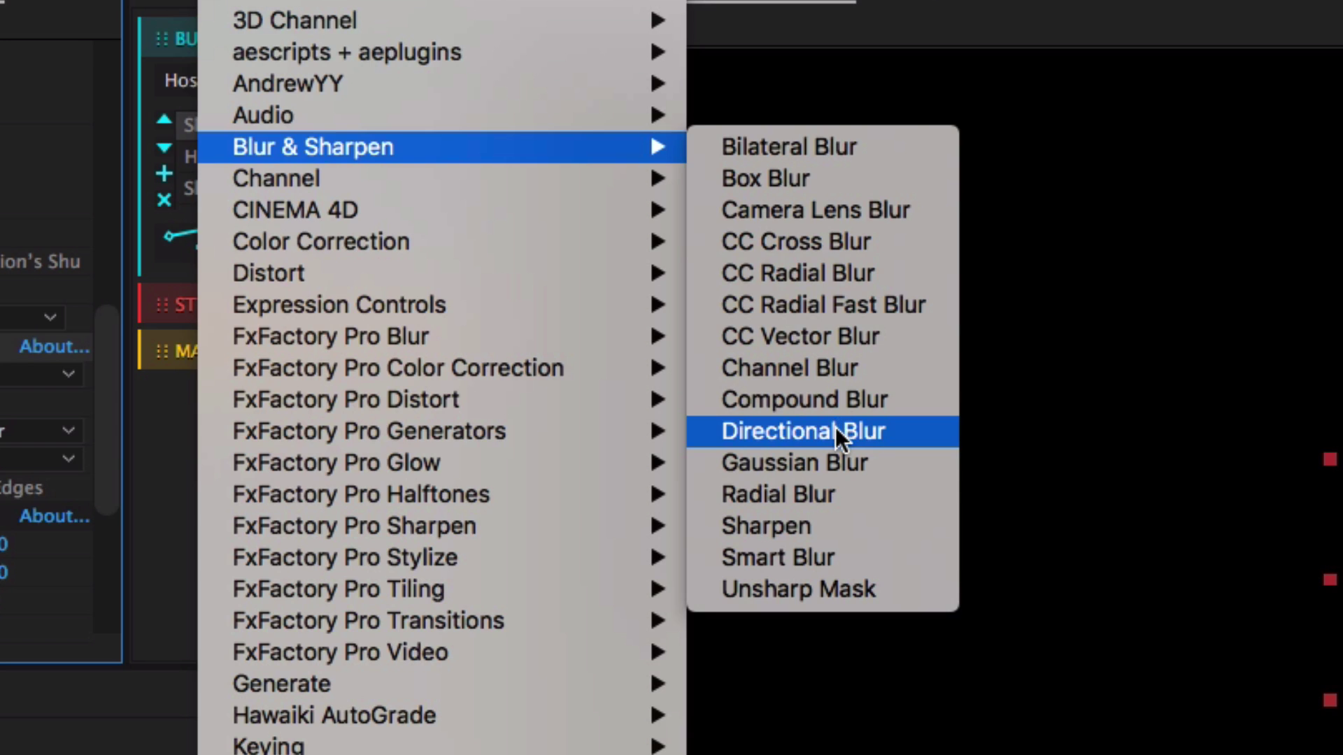
click(395, 185)
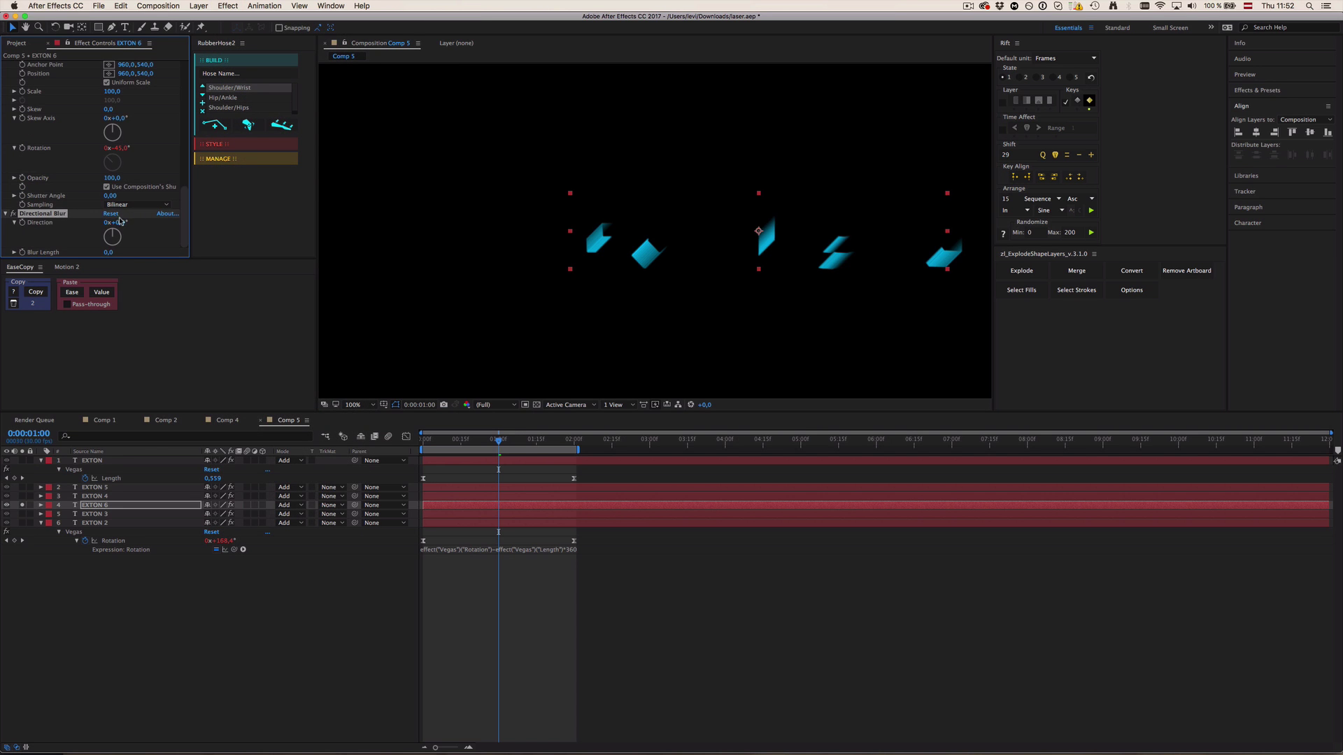
click(109, 252)
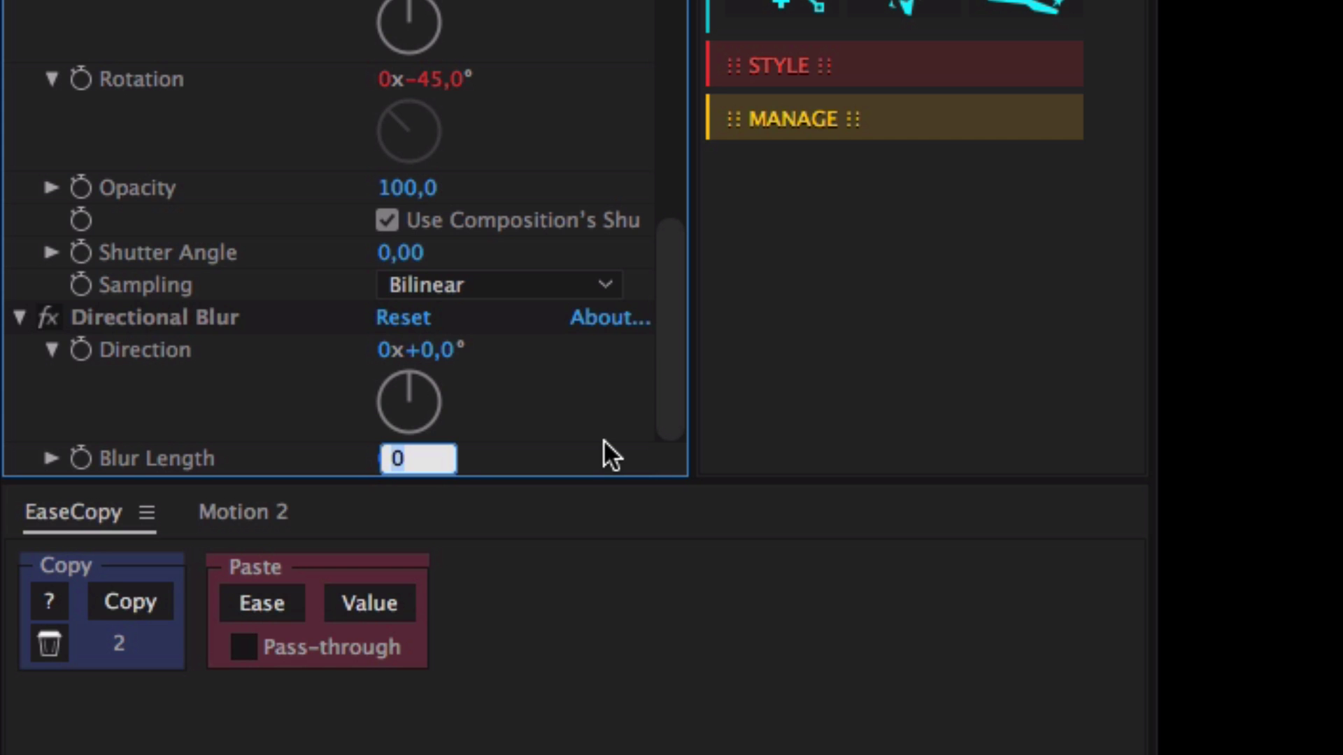
text(30)
key(Return)
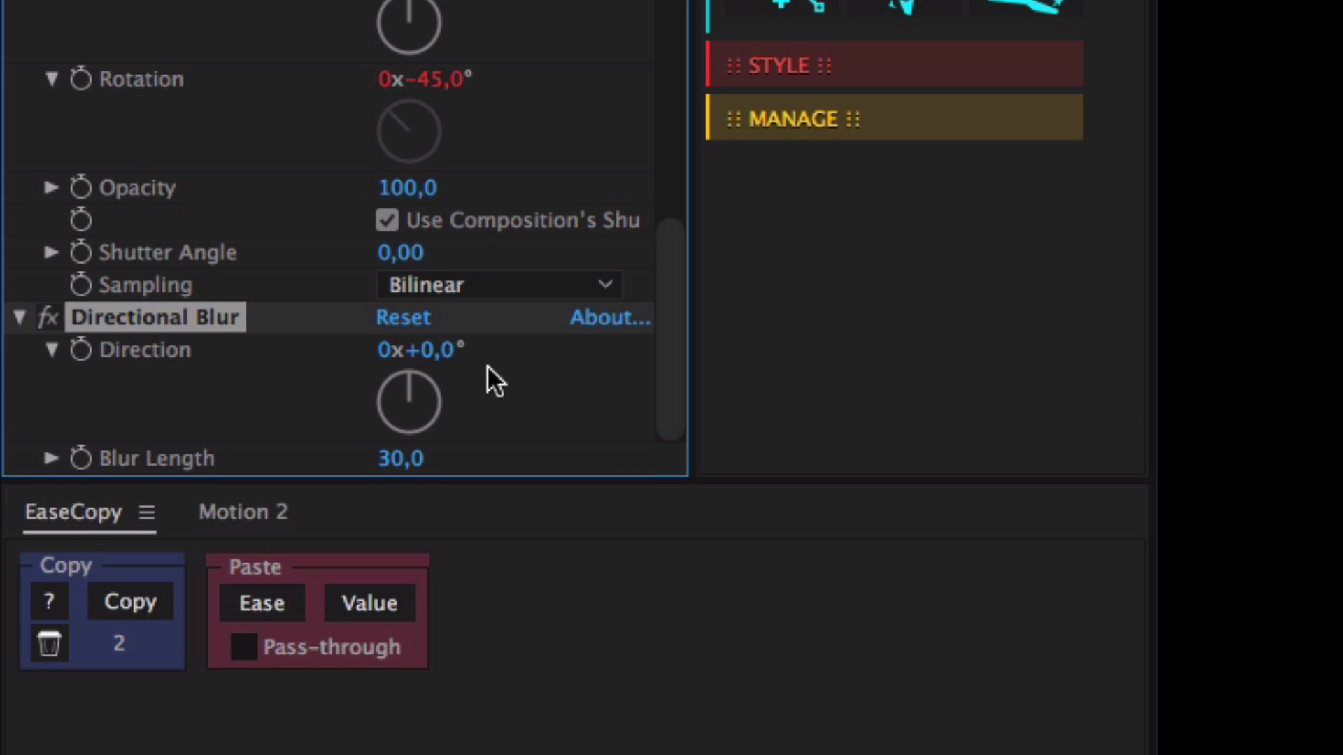
- Set the blur Direction to 45° and Blur Length to 40, then unsolo the layer
click(437, 357)
text(45)
key(Return)
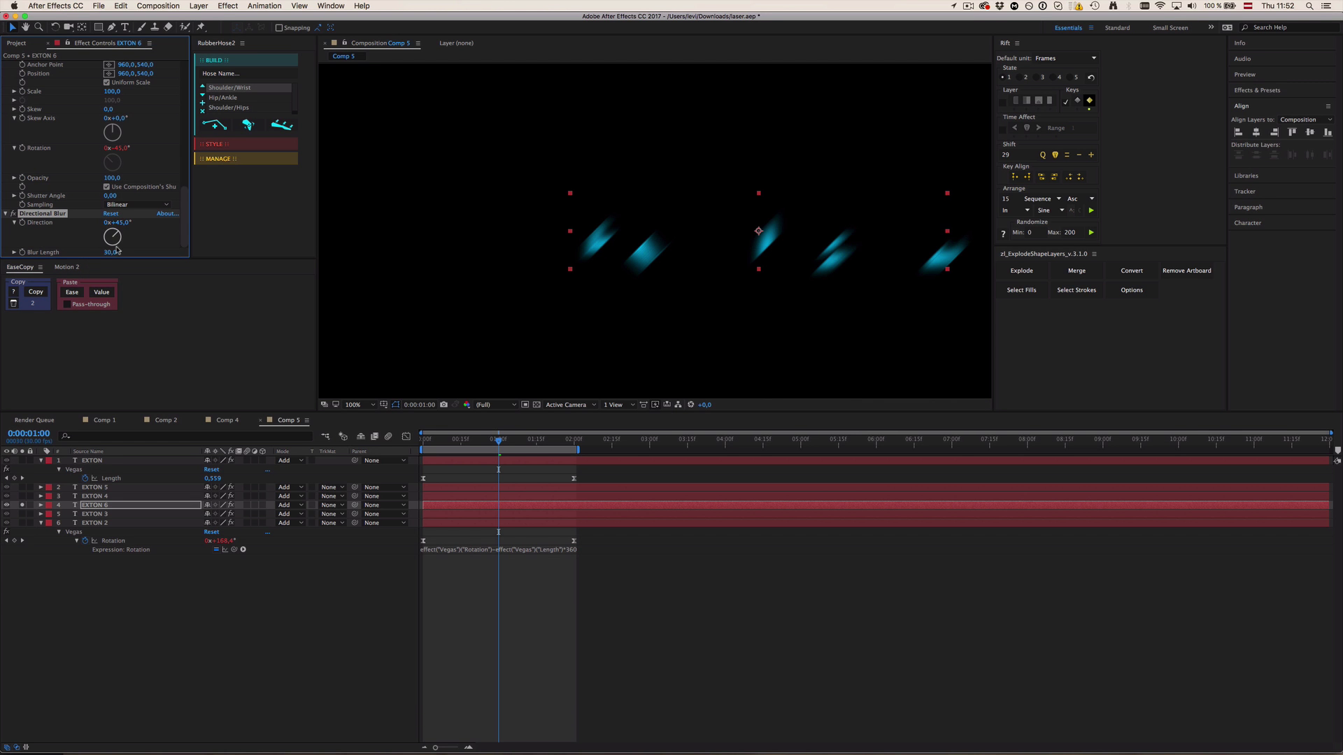
click(110, 252)
text(40)
key(Return)
click(24, 505)
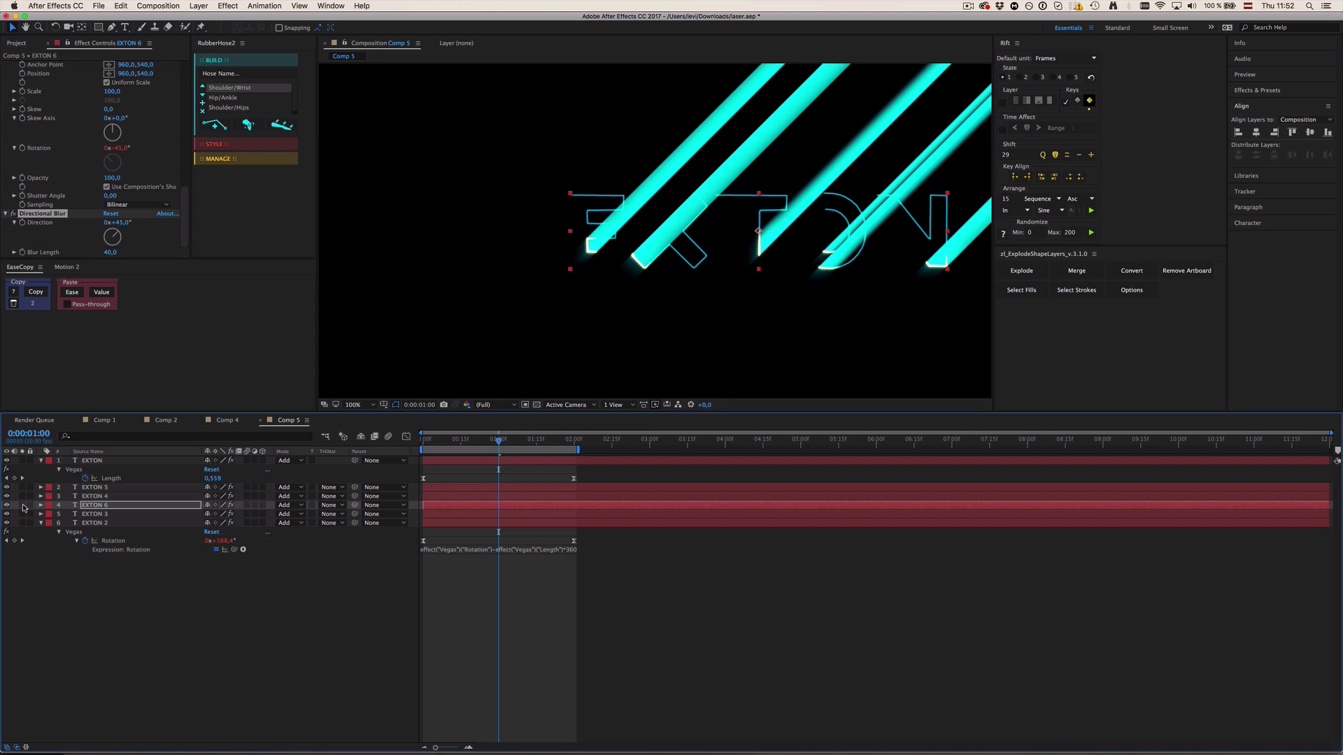
- Change EXTON 6's Vegas laser colour from cyan to yellow
click(88, 505)
scroll(49, 165, up, 5)
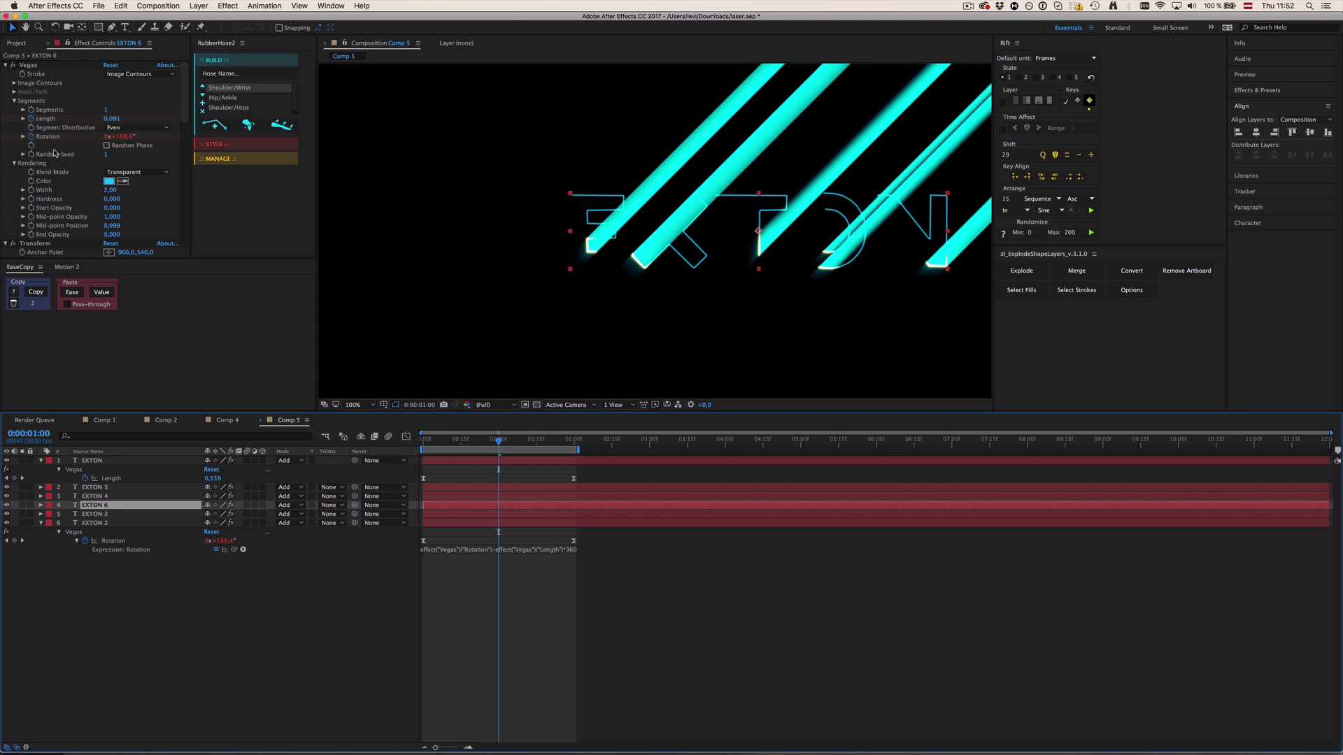
click(109, 181)
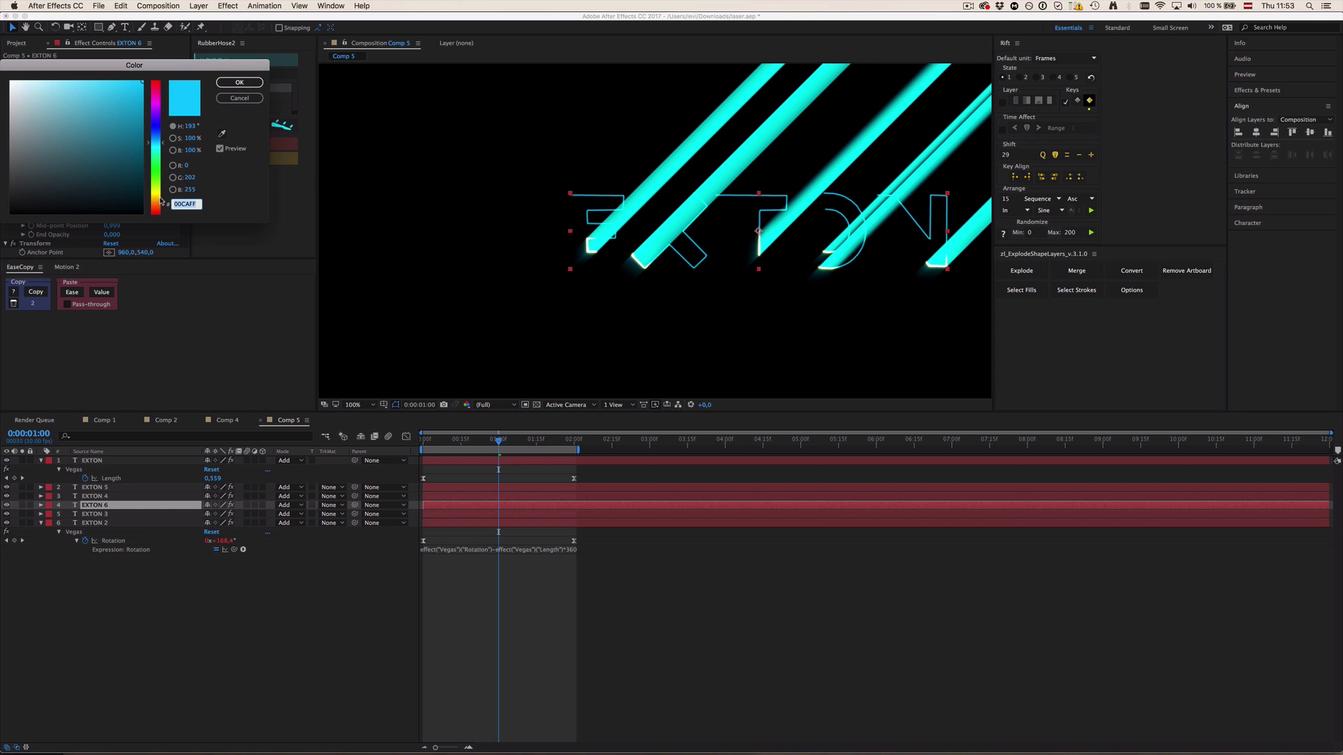
click(156, 197)
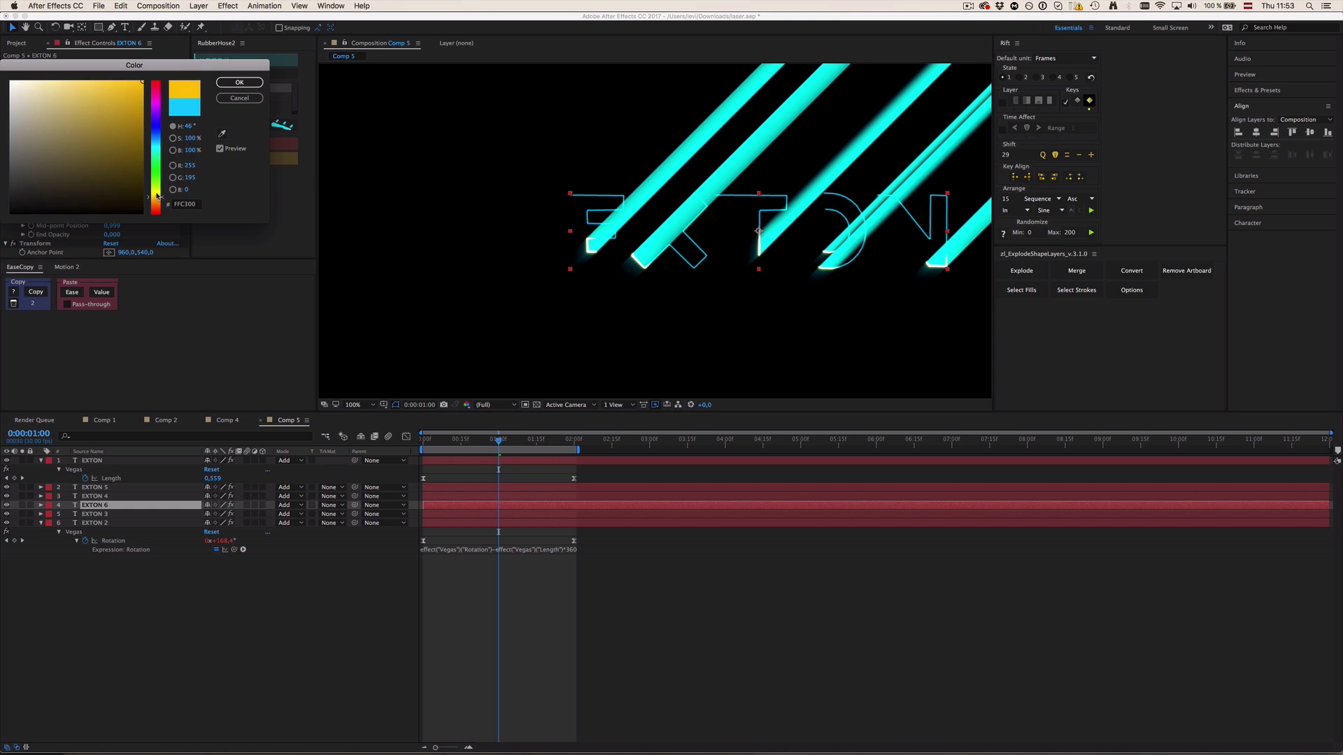
click(239, 82)
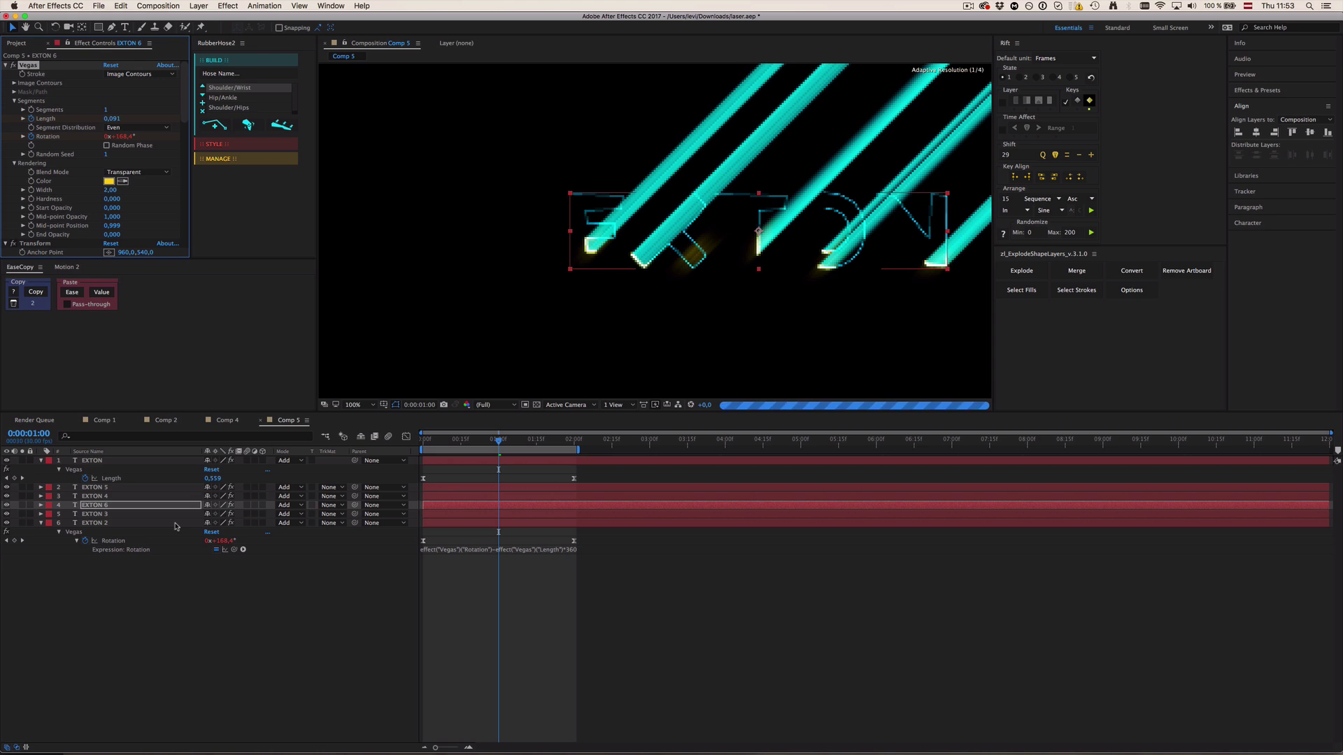
- Zoom in and out on the composition to inspect the yellow beam tips
key(period)
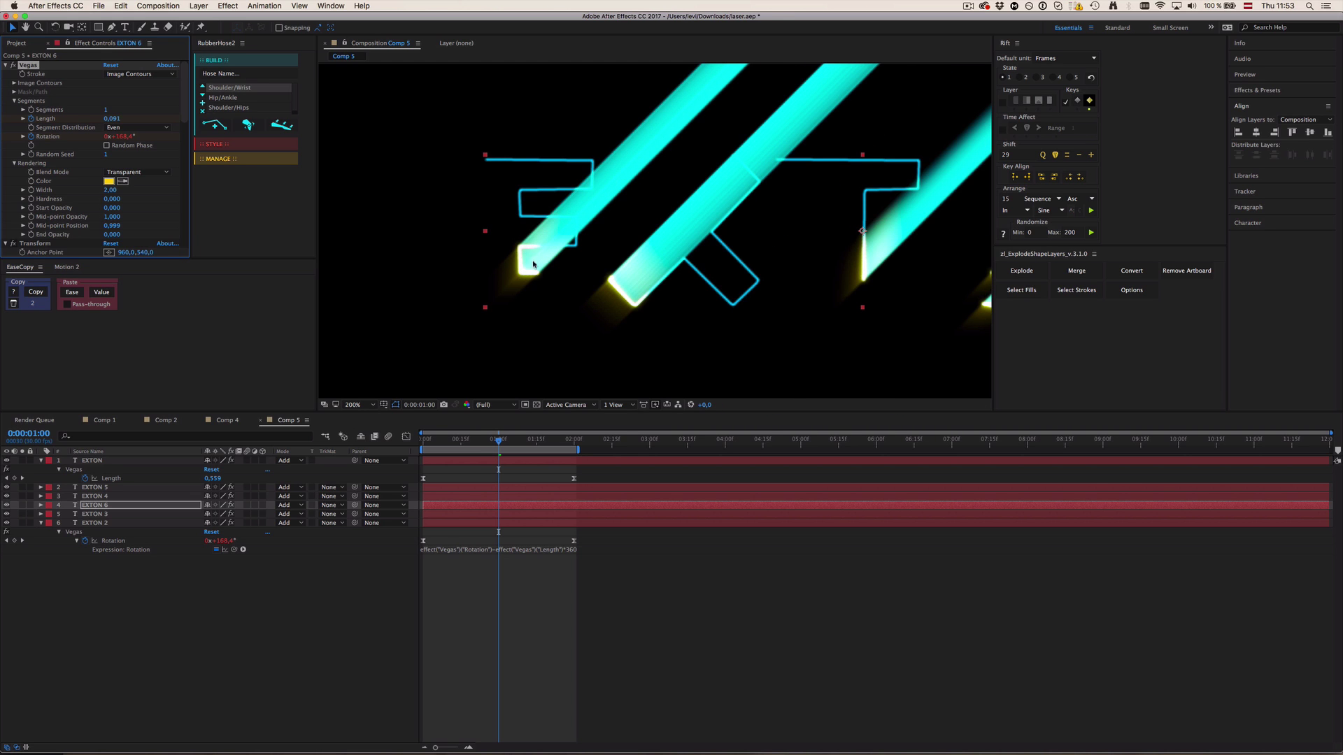
key(comma)
click(597, 704)
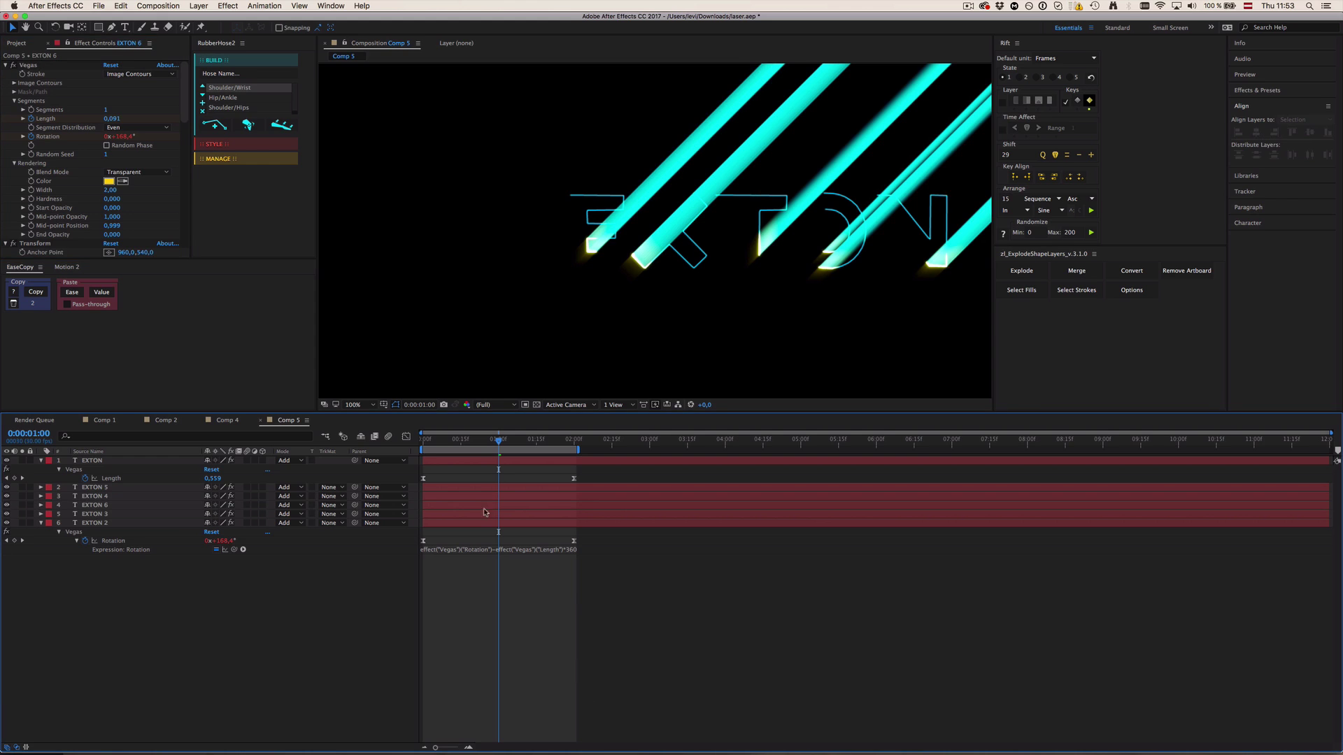
key(period)
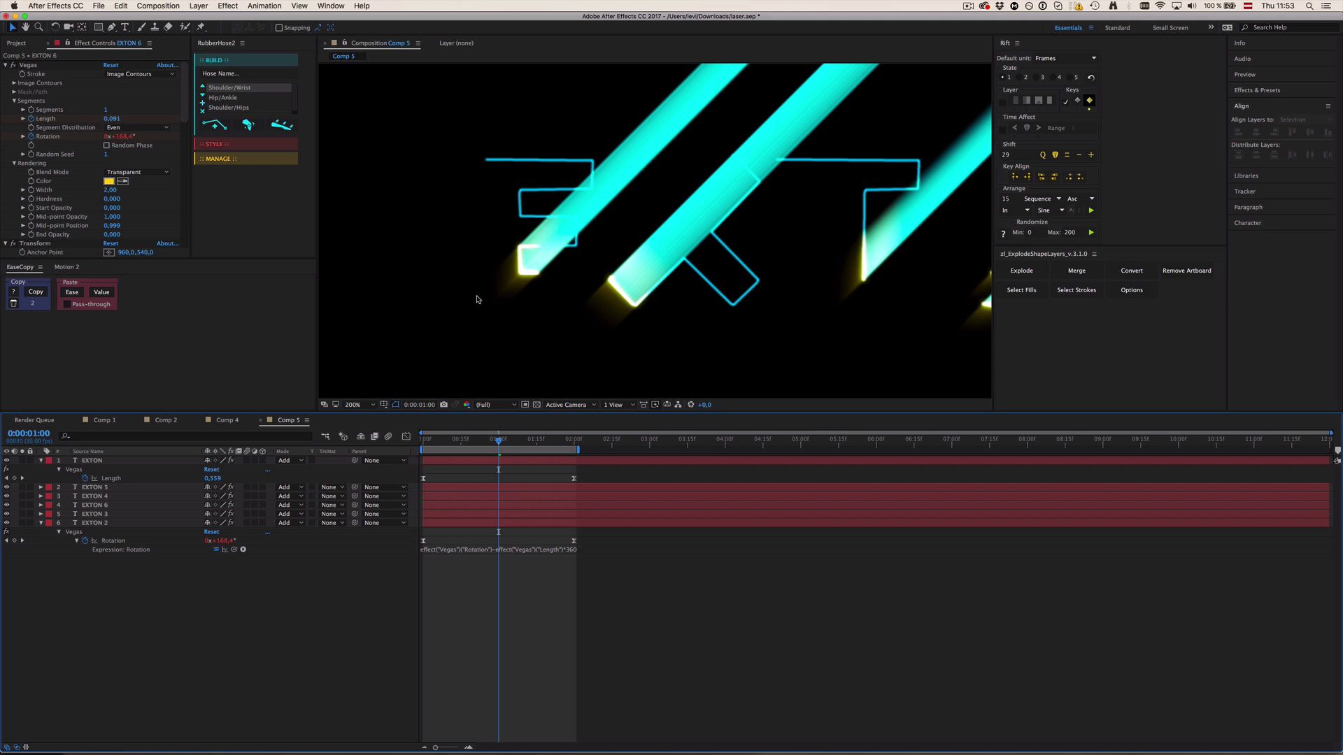
- Duplicate the EXTON 3 layer to create an EXTON 7 copy
click(117, 506)
click(109, 514)
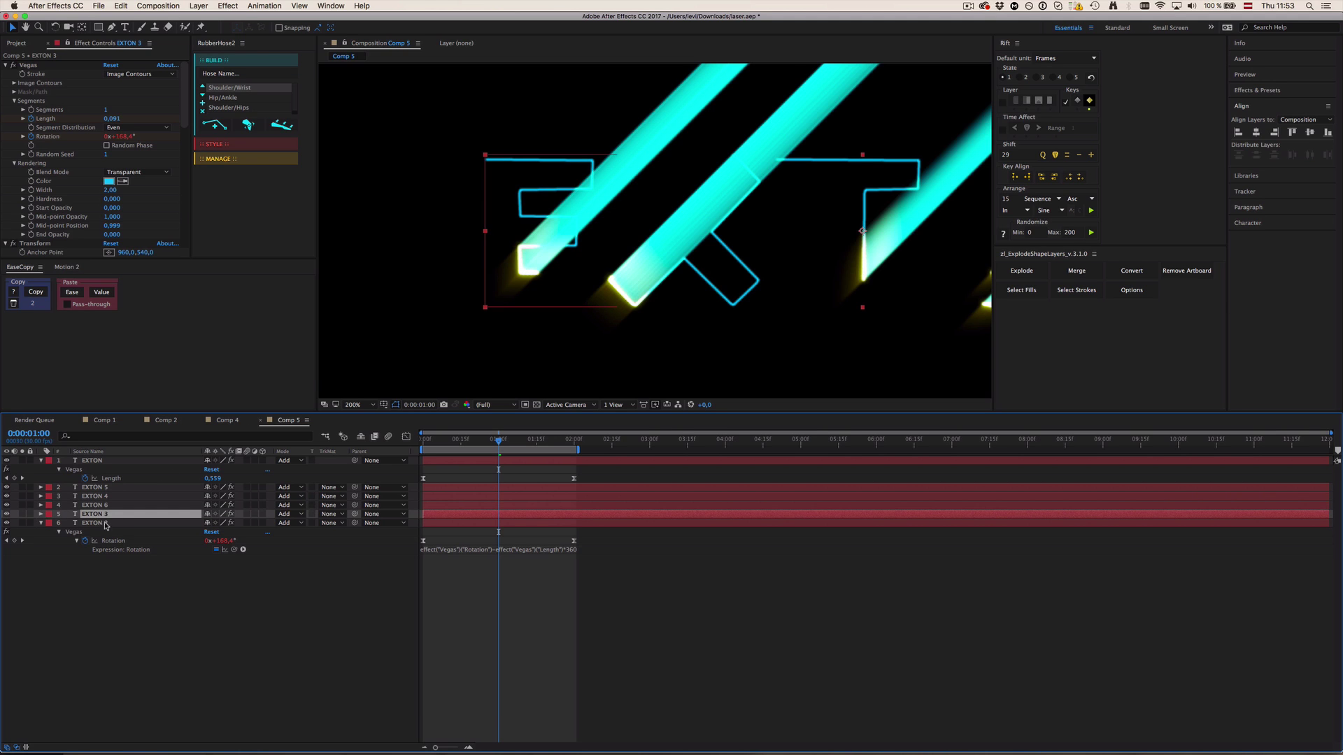
key(super+d)
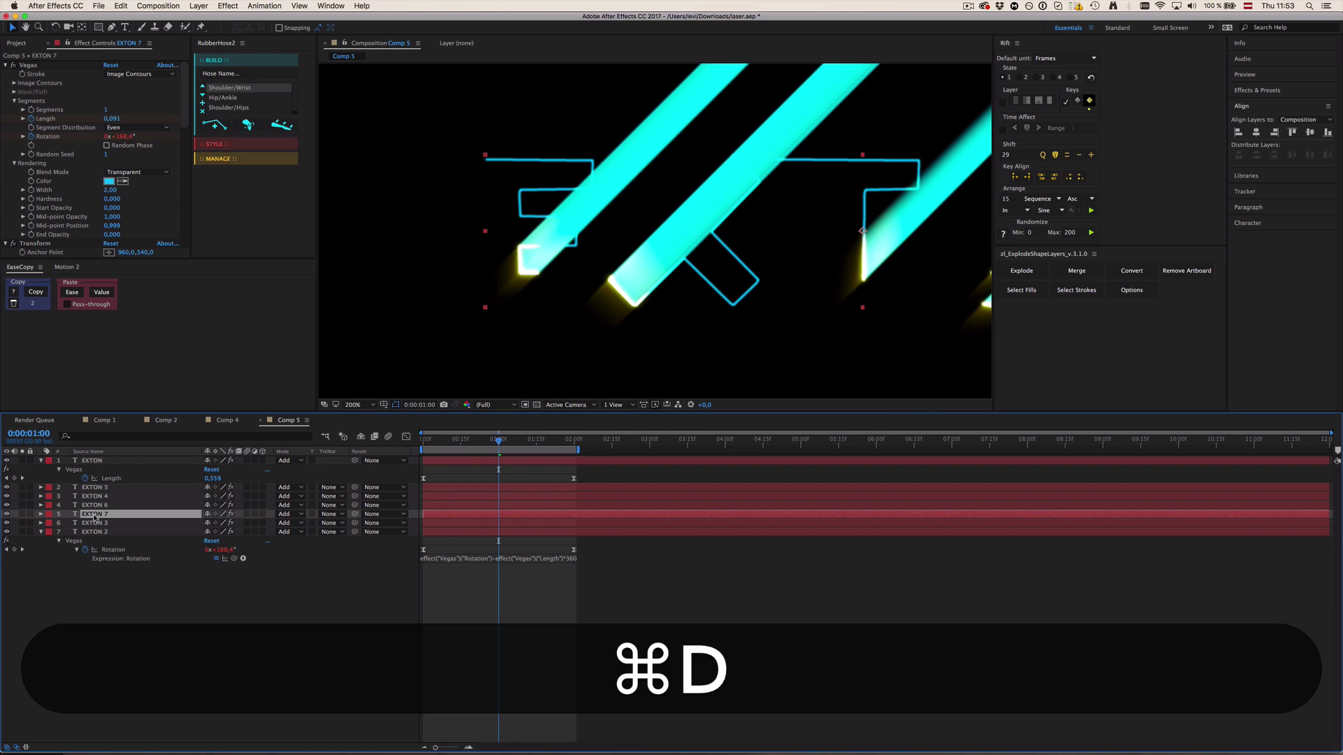
click(22, 515)
click(22, 514)
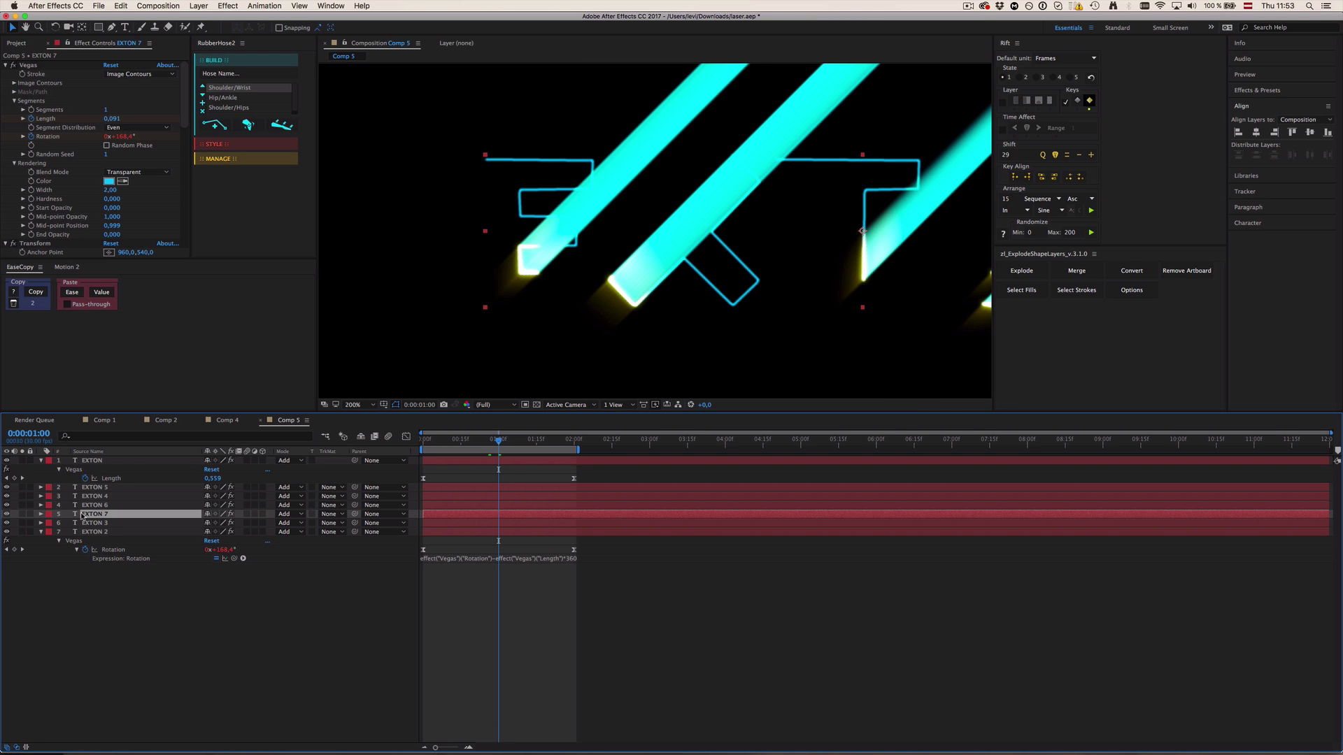
- Place EXTON 6 under EXTON 7 with an Alpha Matte, then duplicate the matted pair
drag(95, 505, 97, 515)
click(330, 514)
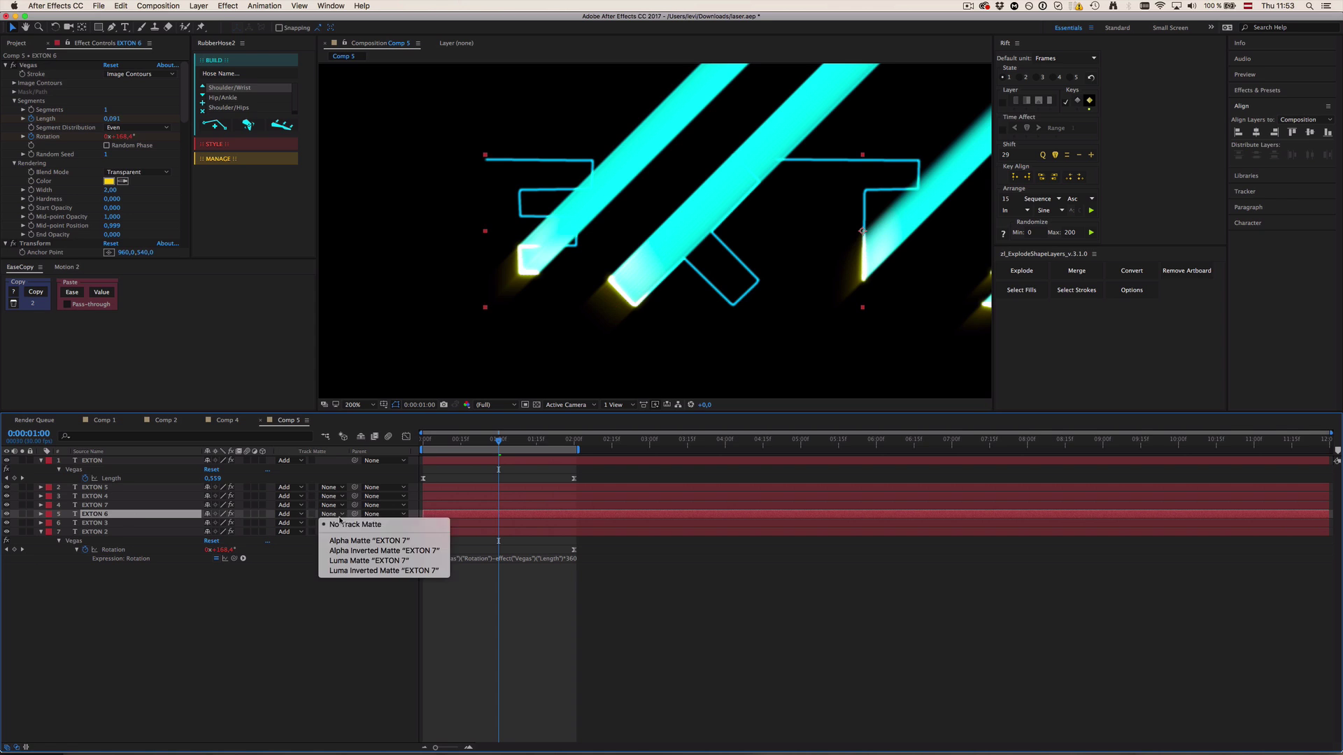
click(346, 540)
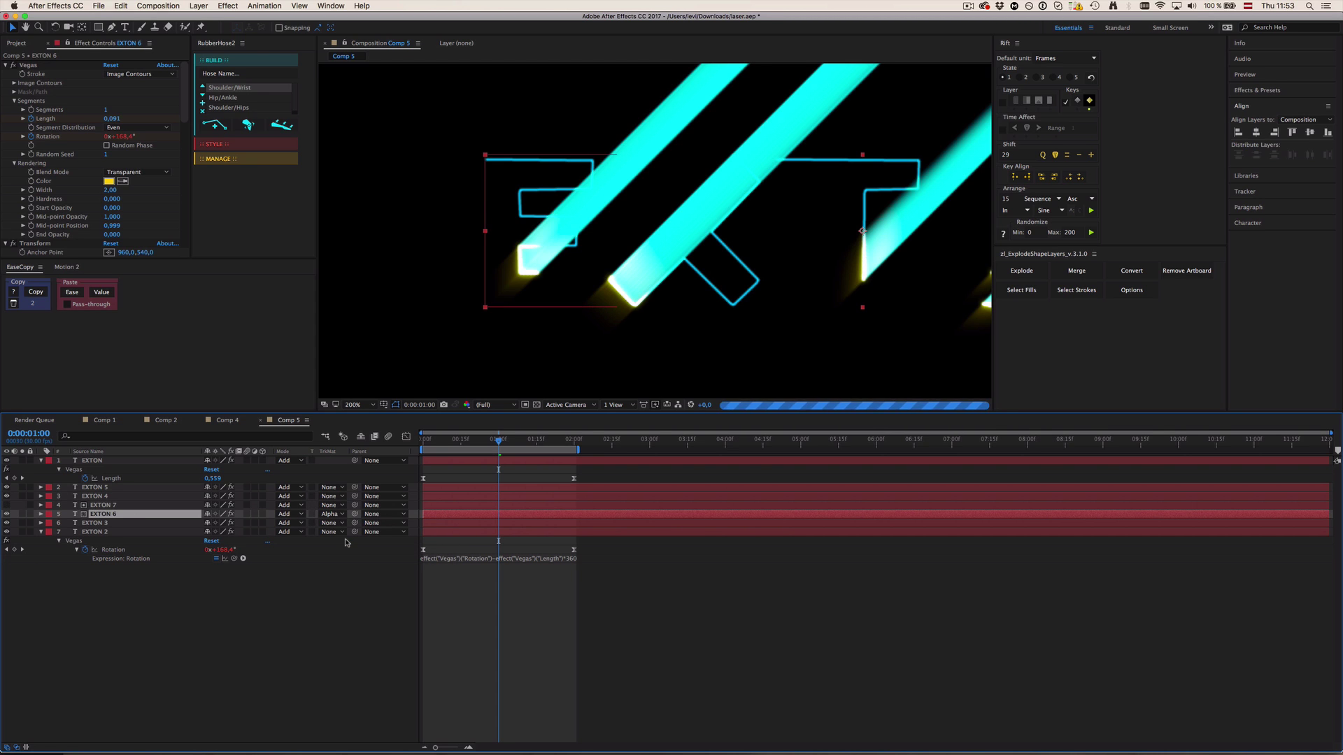
shift+click(105, 505)
key(shift+super+d)
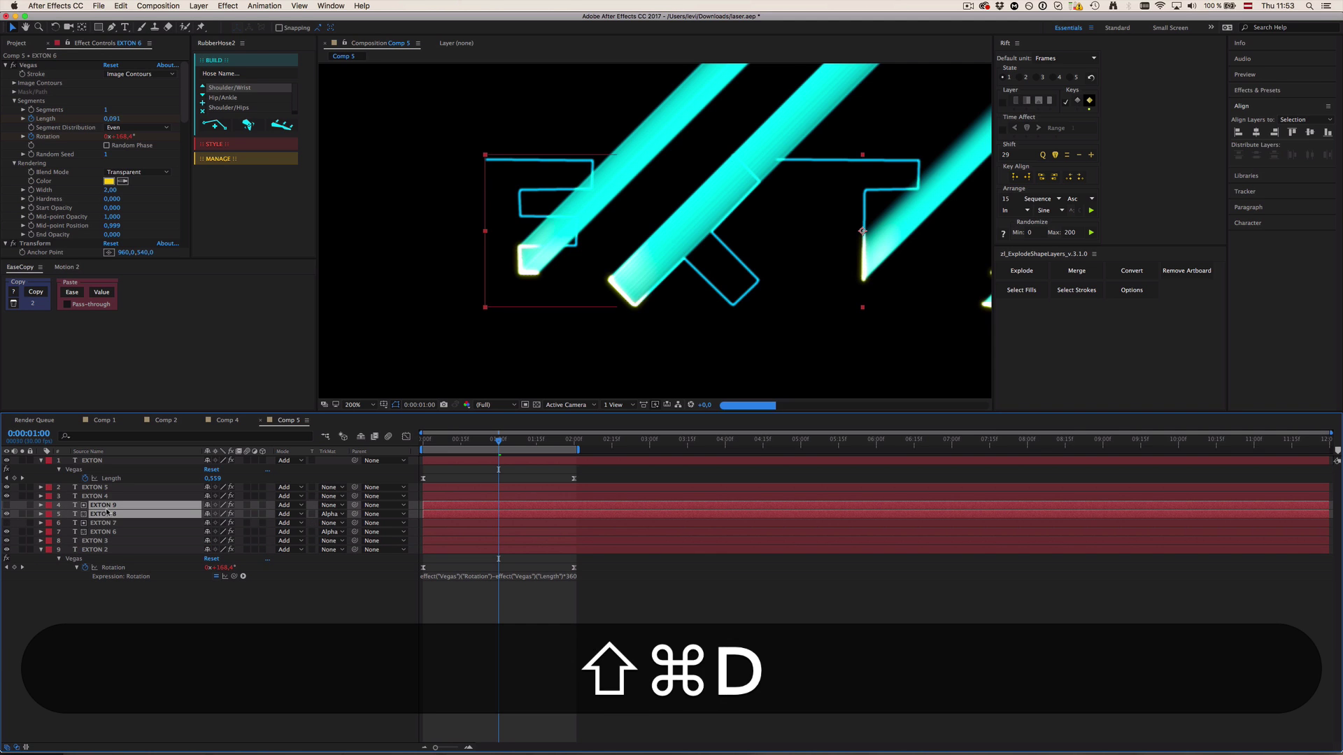
- Deselect the layers, return the viewer to 100% zoom, and preview the laser animation
click(594, 657)
key(comma)
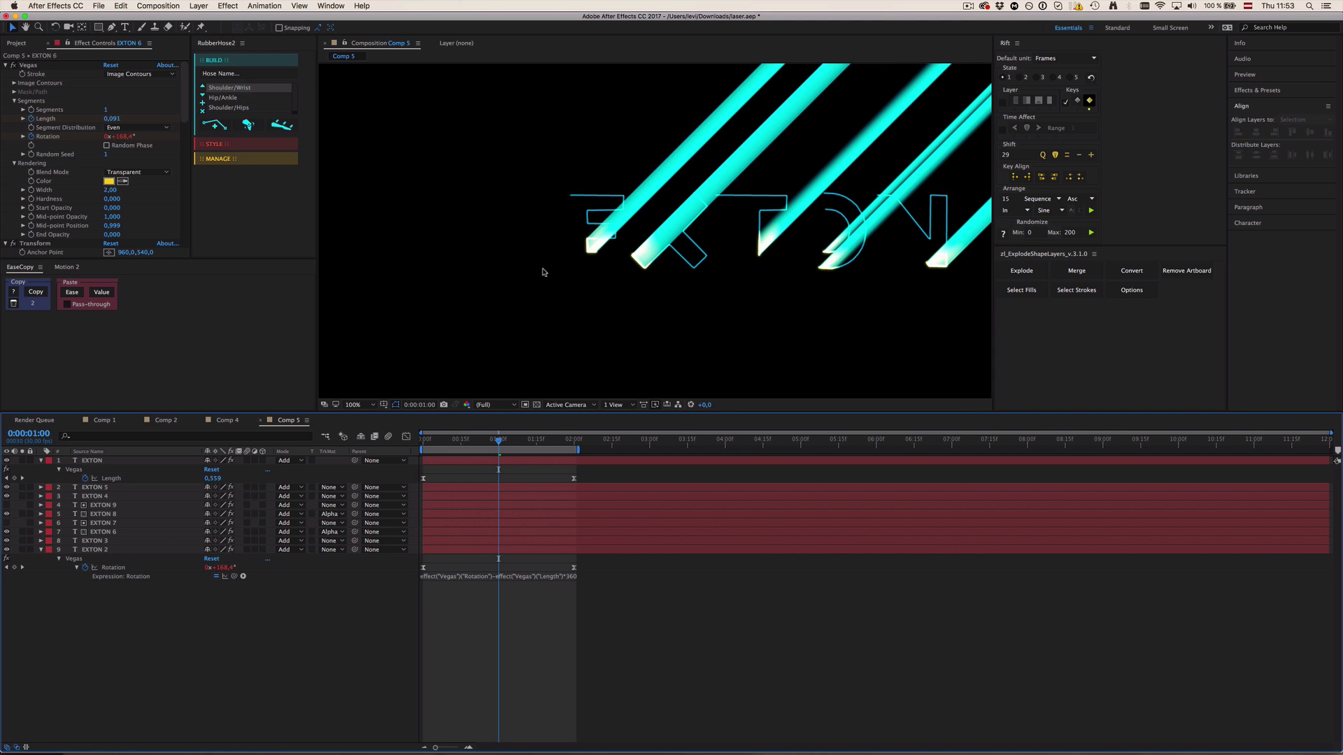
key(period)
key(0)
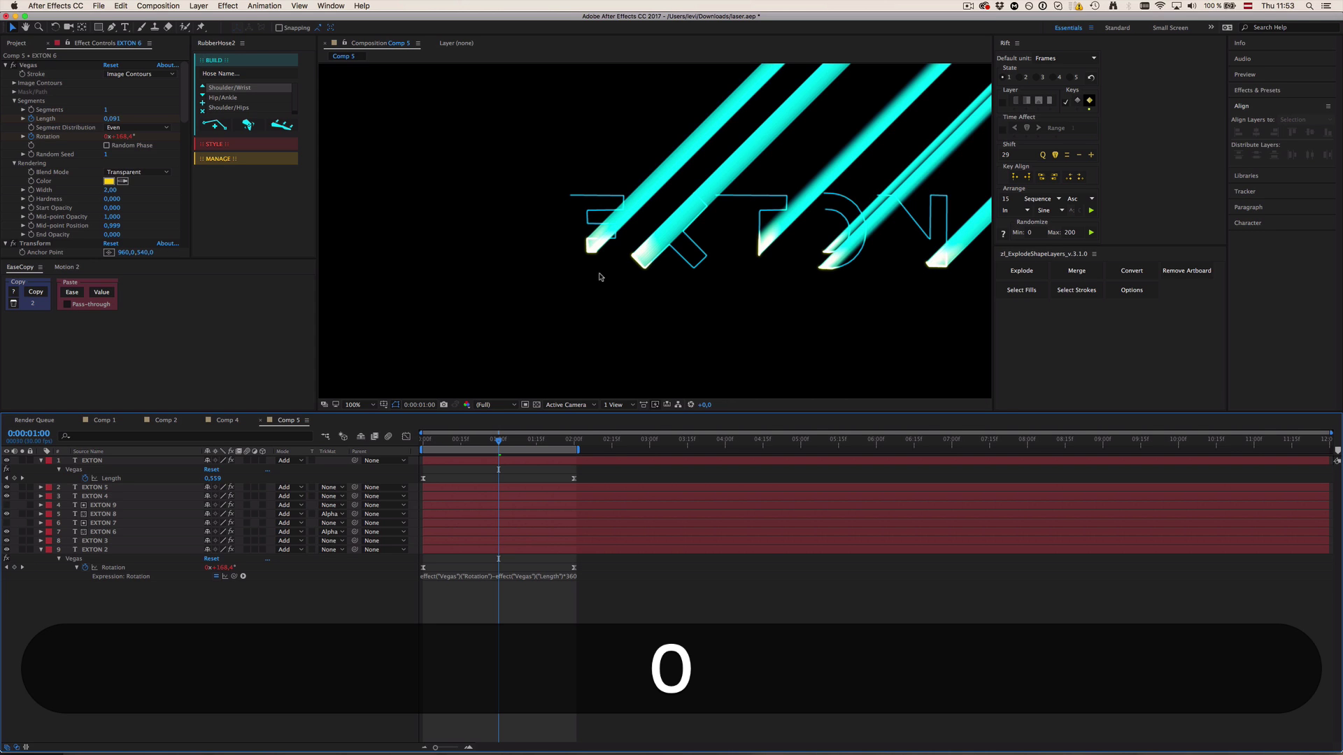